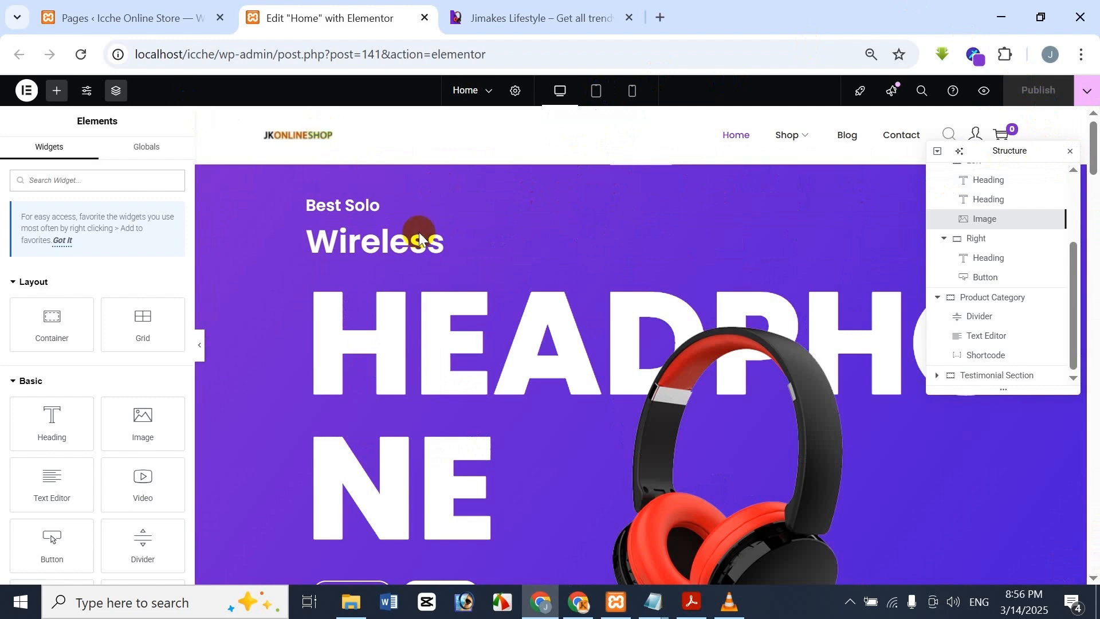
- Review the Home page's desktop layout from hero to testimonials, with a brief look at the Jimakes reference site
{"action": "scroll", "coordinate": [398, 162], "scroll_direction": "down", "scroll_amount": 15}
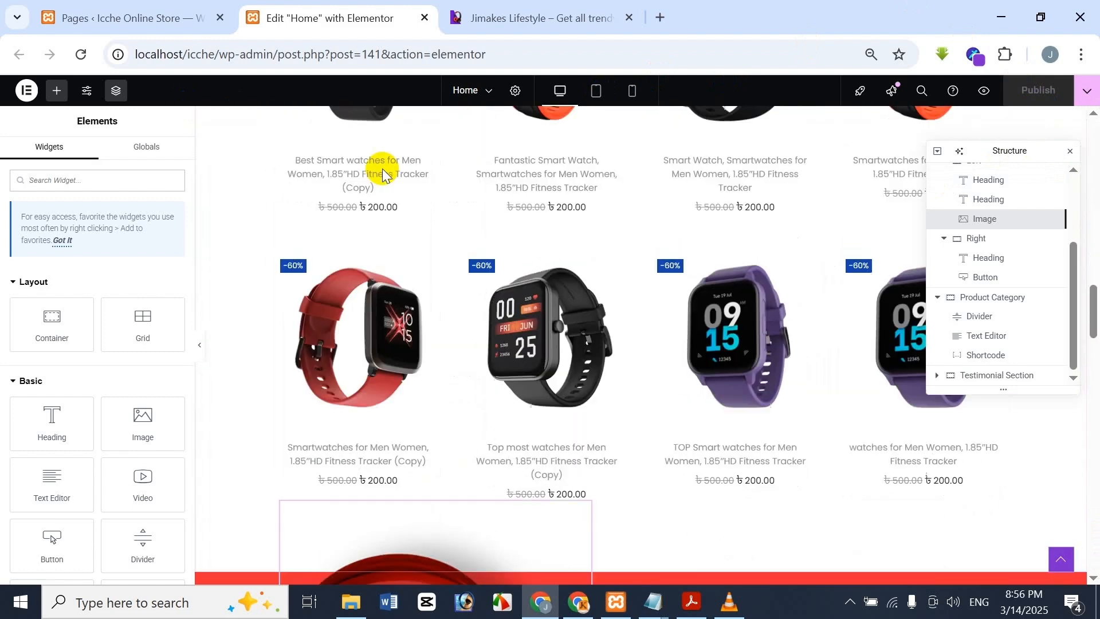
{"action": "scroll", "coordinate": [381, 166], "scroll_direction": "up", "scroll_amount": 10}
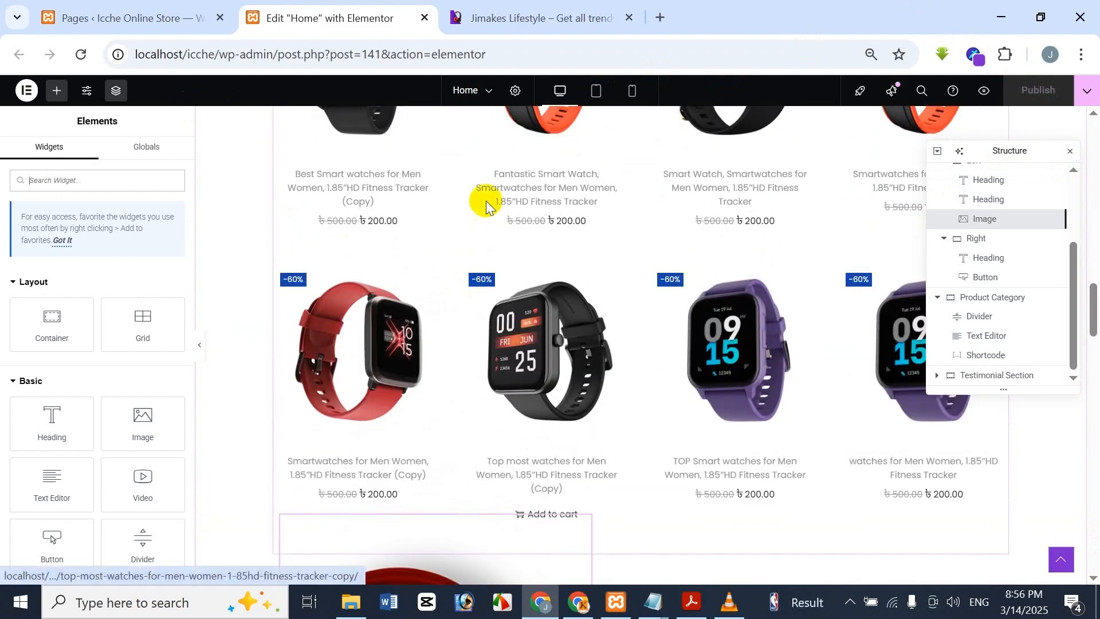
{"action": "scroll", "coordinate": [503, 373], "scroll_direction": "up", "scroll_amount": 8}
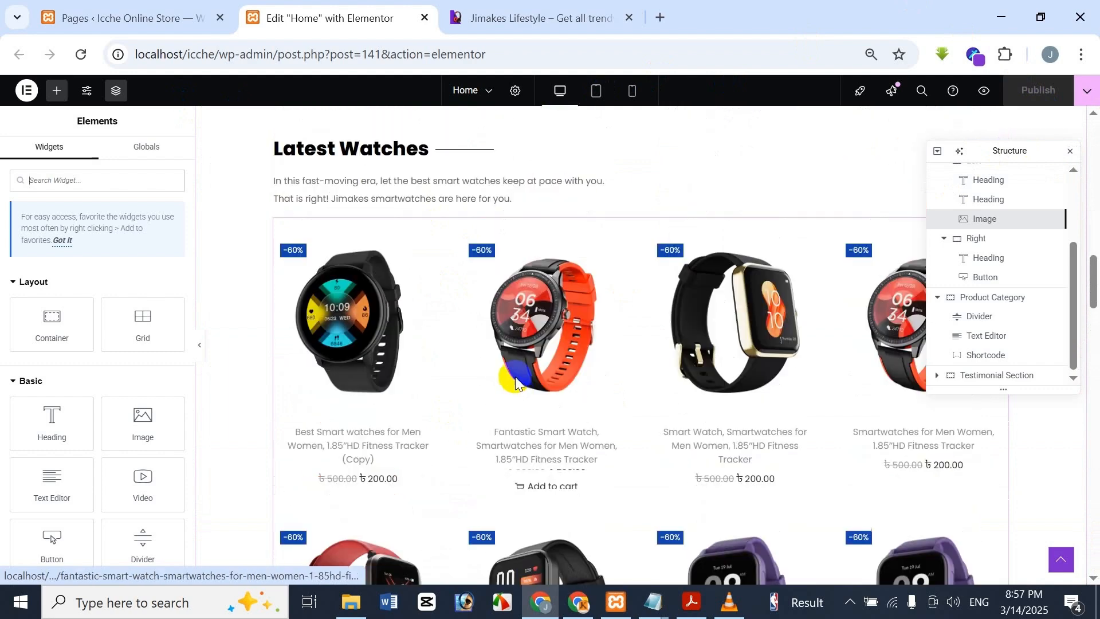
{"action": "scroll", "coordinate": [518, 352], "scroll_direction": "up", "scroll_amount": 4}
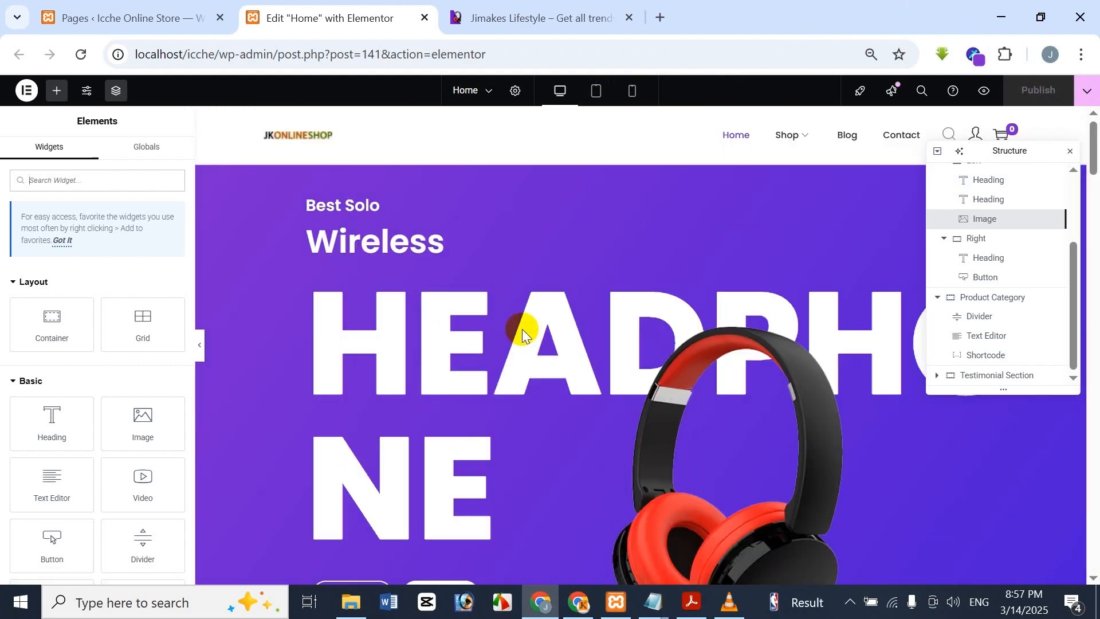
{"action": "left_click_drag", "start_coordinate": [1093, 126], "coordinate": [1094, 334]}
{"action": "scroll", "coordinate": [695, 336], "scroll_direction": "down", "scroll_amount": 20}
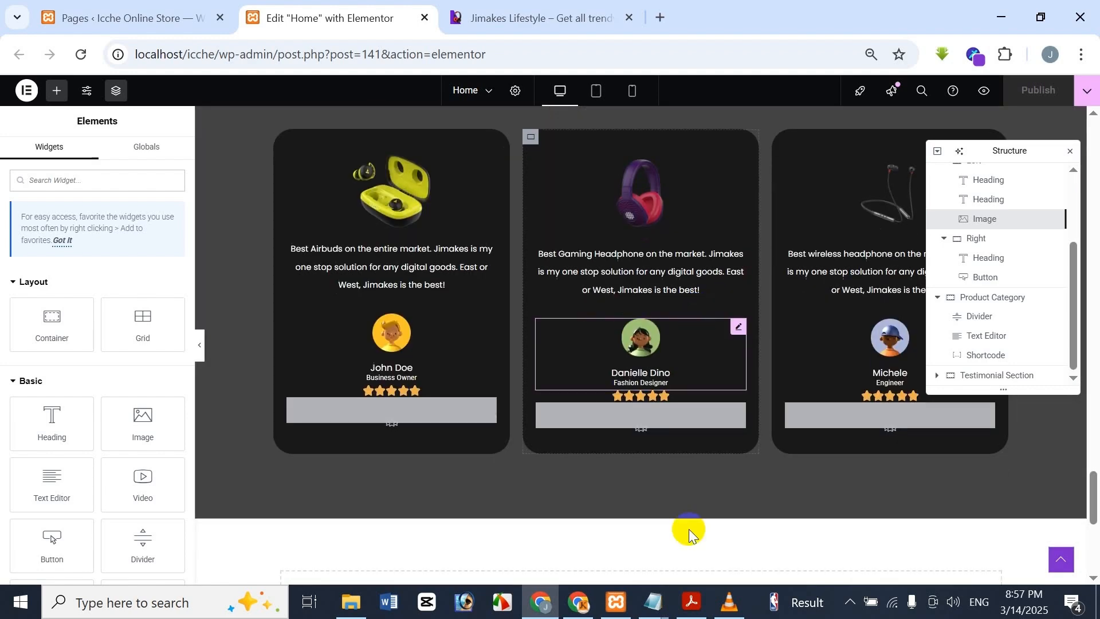
{"action": "left_click", "coordinate": [510, 7]}
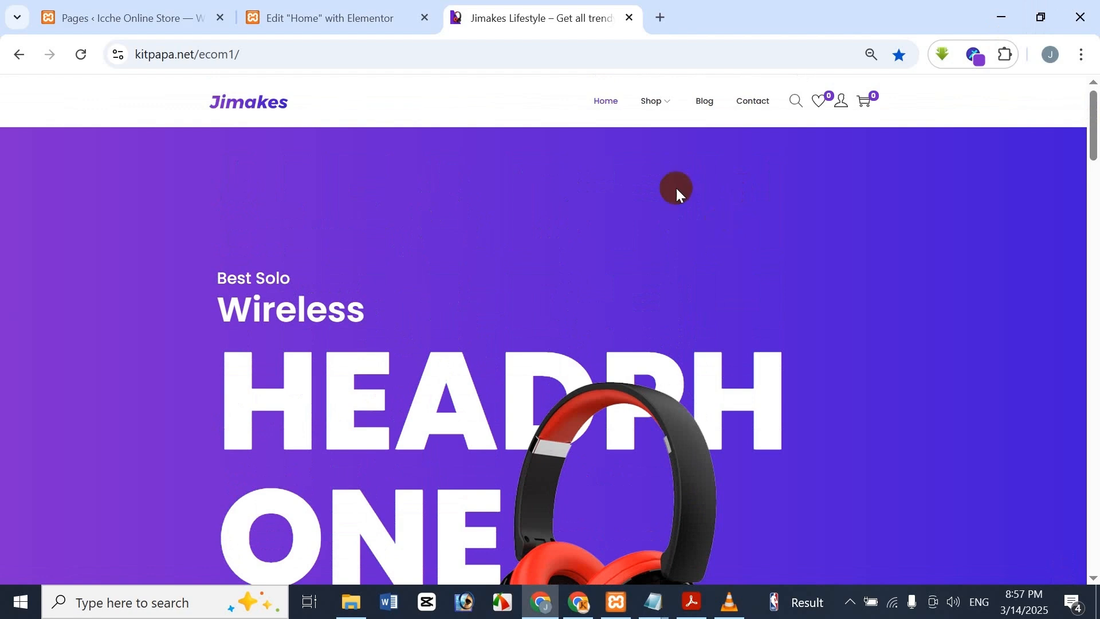
{"action": "left_click", "coordinate": [369, 9]}
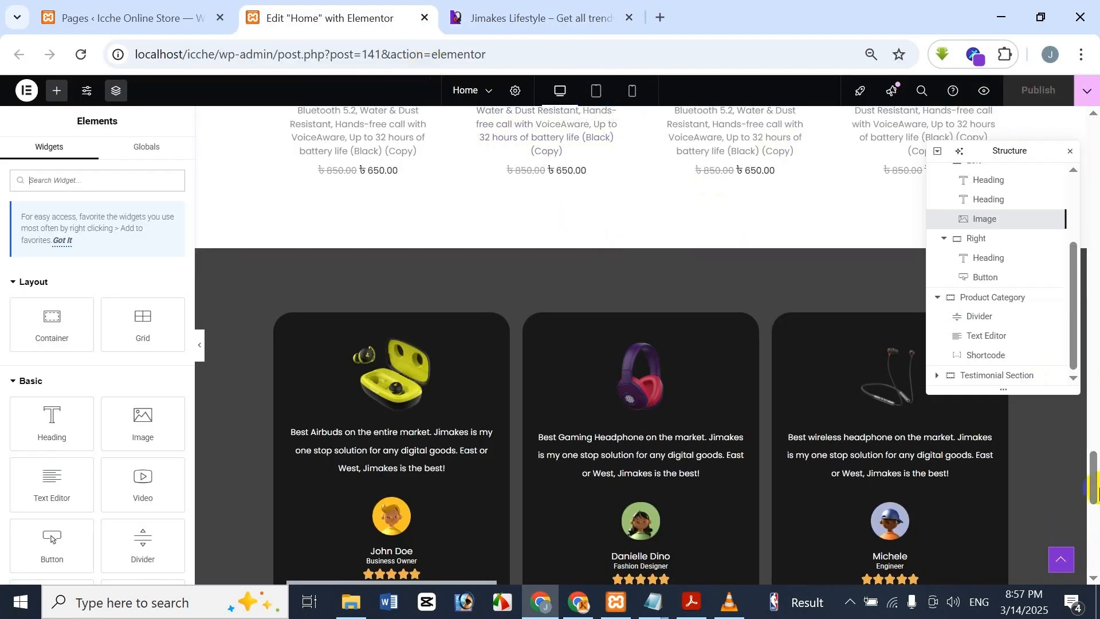
{"action": "left_click_drag", "start_coordinate": [1094, 485], "coordinate": [1096, 107]}
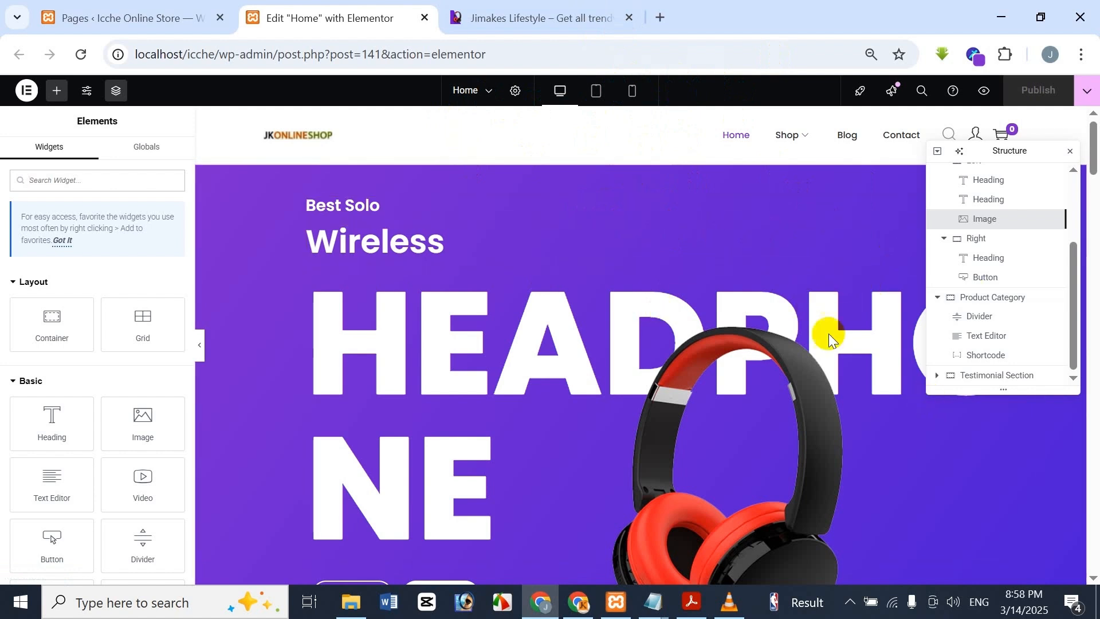
- Switch the Home page preview to Tablet Portrait and examine its sections down to the red First Sale banner
{"action": "left_click", "coordinate": [598, 90]}
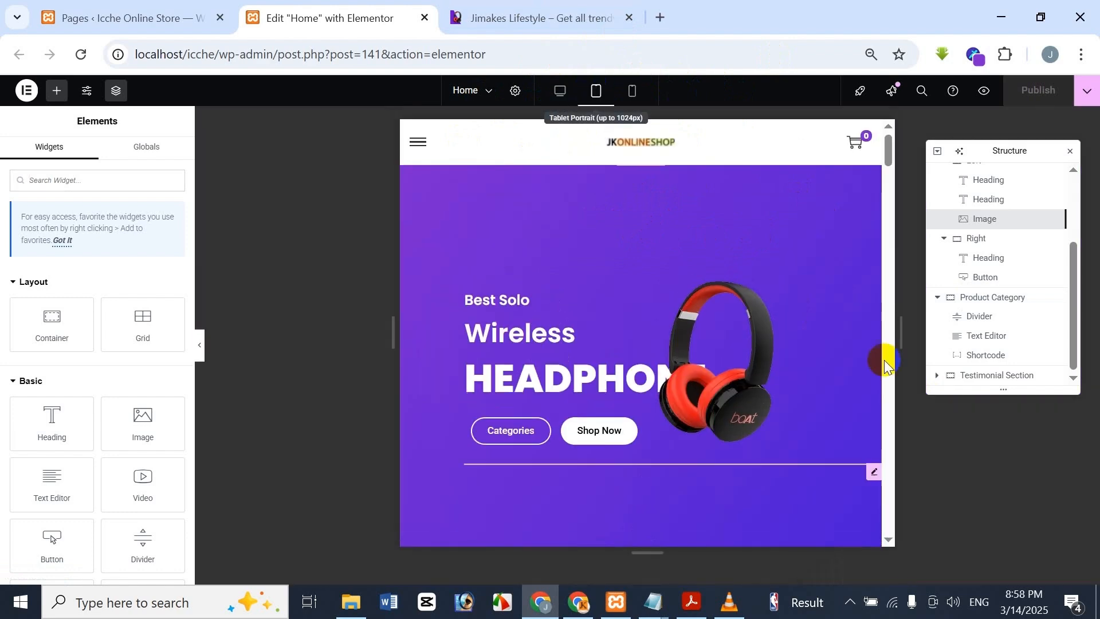
{"action": "scroll", "coordinate": [714, 246], "scroll_direction": "down", "scroll_amount": 5}
{"action": "scroll", "coordinate": [712, 200], "scroll_direction": "up", "scroll_amount": 3}
{"action": "scroll", "coordinate": [712, 199], "scroll_direction": "up", "scroll_amount": 4}
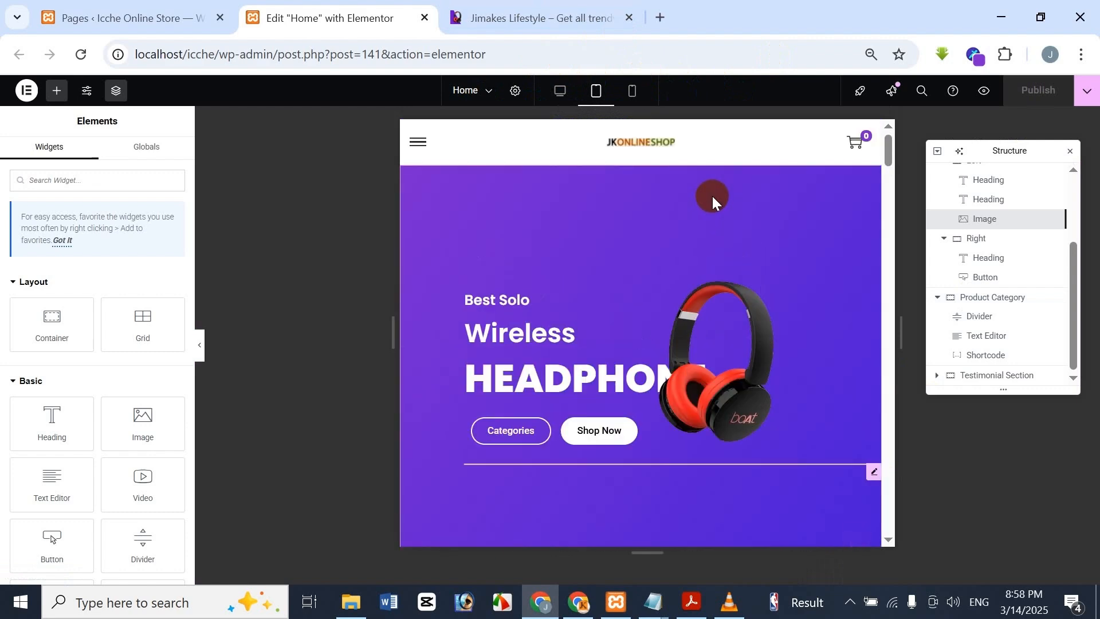
{"action": "scroll", "coordinate": [826, 274], "scroll_direction": "down", "scroll_amount": 12}
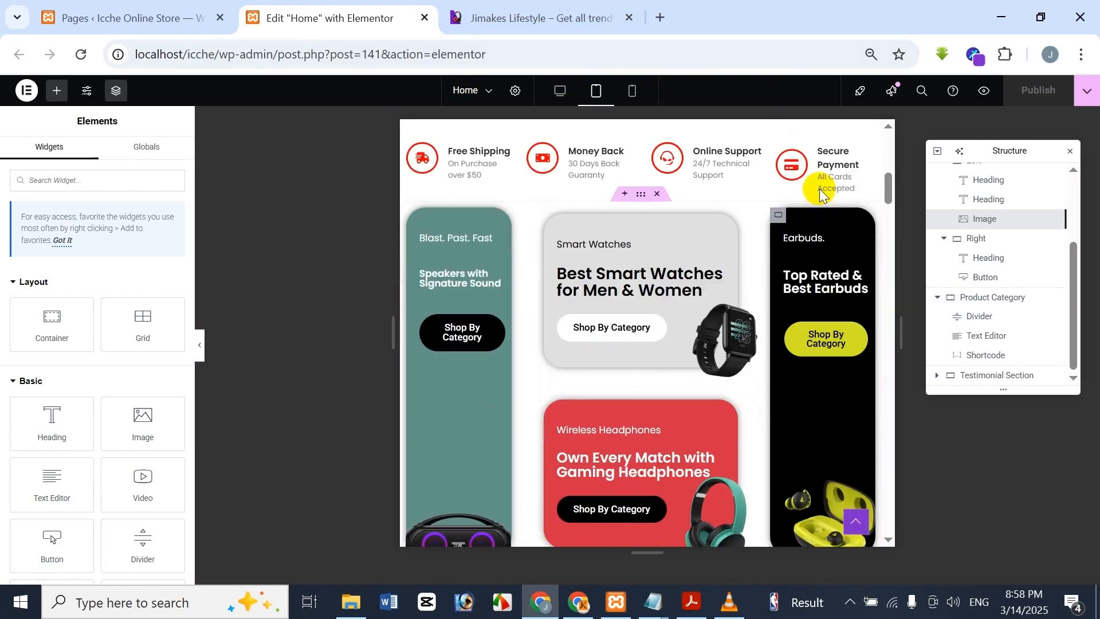
{"action": "scroll", "coordinate": [757, 275], "scroll_direction": "down", "scroll_amount": 8}
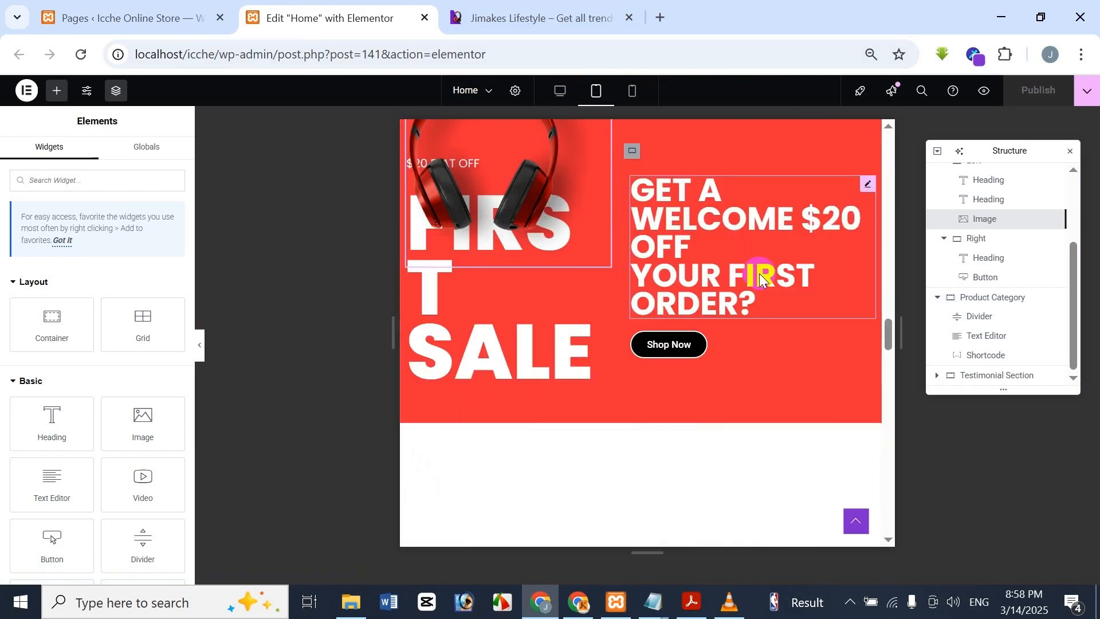
{"action": "scroll", "coordinate": [752, 270], "scroll_direction": "up", "scroll_amount": 7}
{"action": "scroll", "coordinate": [659, 321], "scroll_direction": "down", "scroll_amount": 6}
{"action": "scroll", "coordinate": [630, 348], "scroll_direction": "up", "scroll_amount": 3}
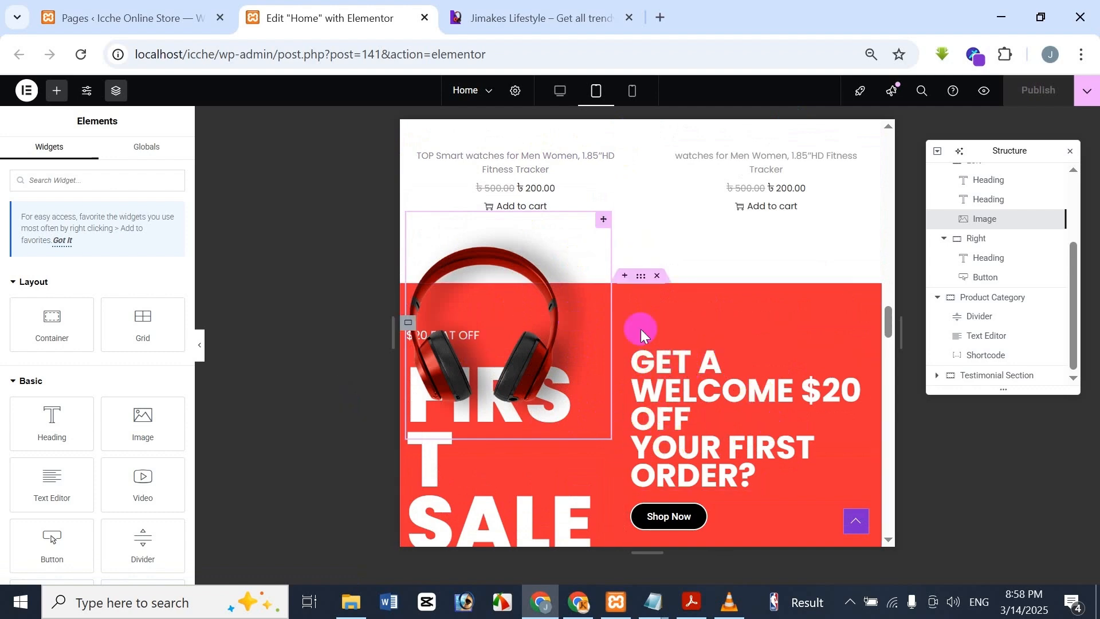
- Switch to the Jimakes reference site and inspect it in the developer tools with device emulation on
{"action": "left_click", "coordinate": [526, 6]}
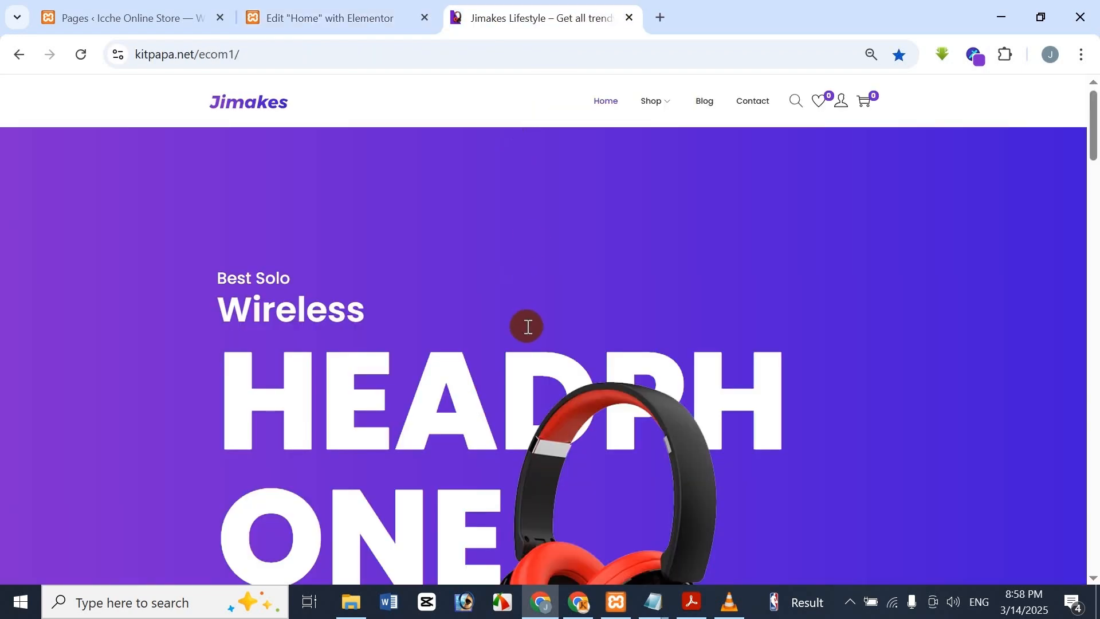
{"action": "right_click", "coordinate": [530, 213]}
{"action": "left_click", "coordinate": [462, 201]}
{"action": "right_click", "coordinate": [432, 218]}
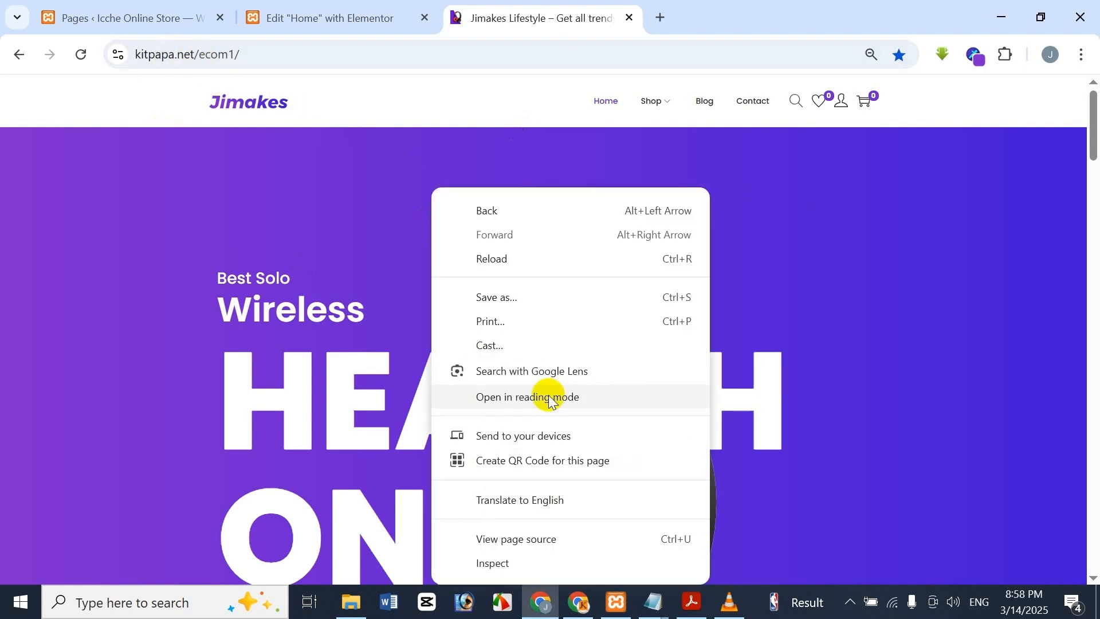
{"action": "left_click", "coordinate": [515, 554]}
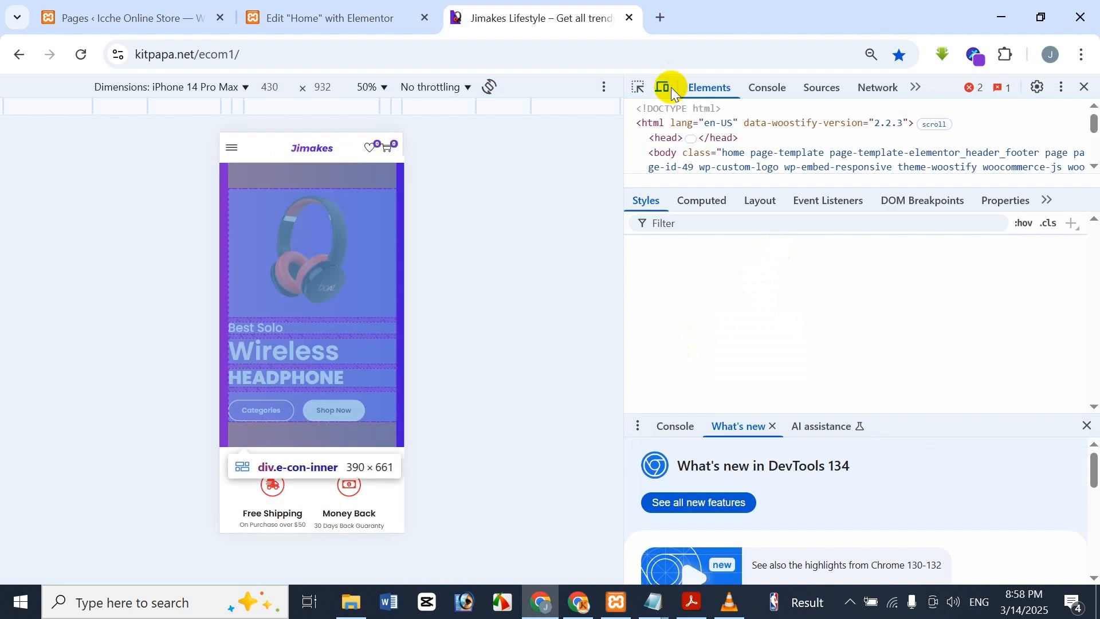
{"action": "left_click", "coordinate": [665, 88]}
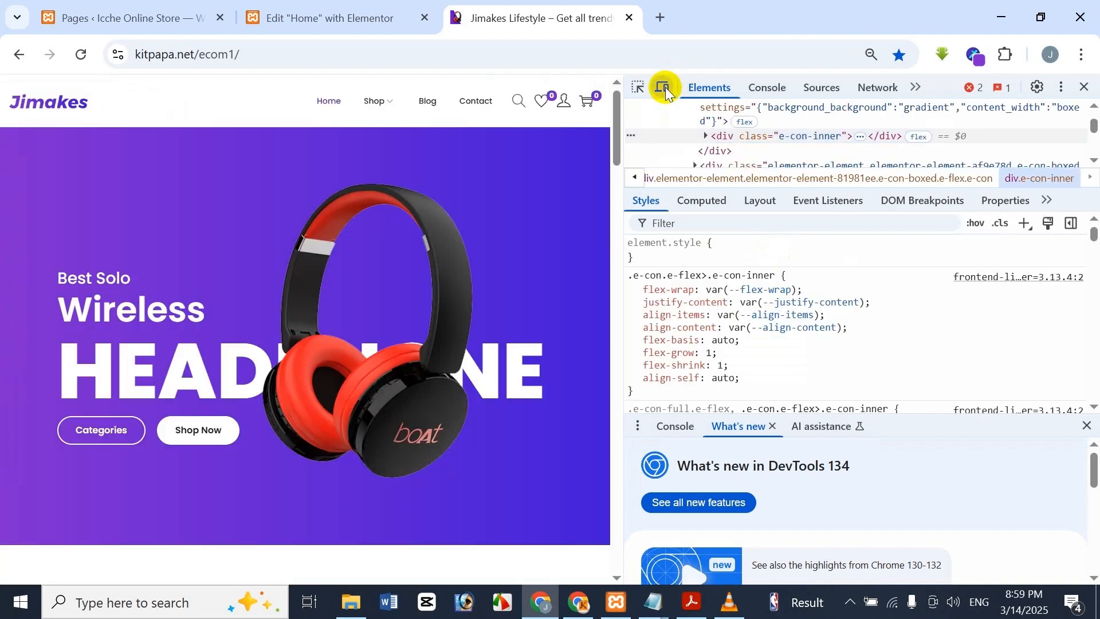
{"action": "left_click", "coordinate": [665, 88]}
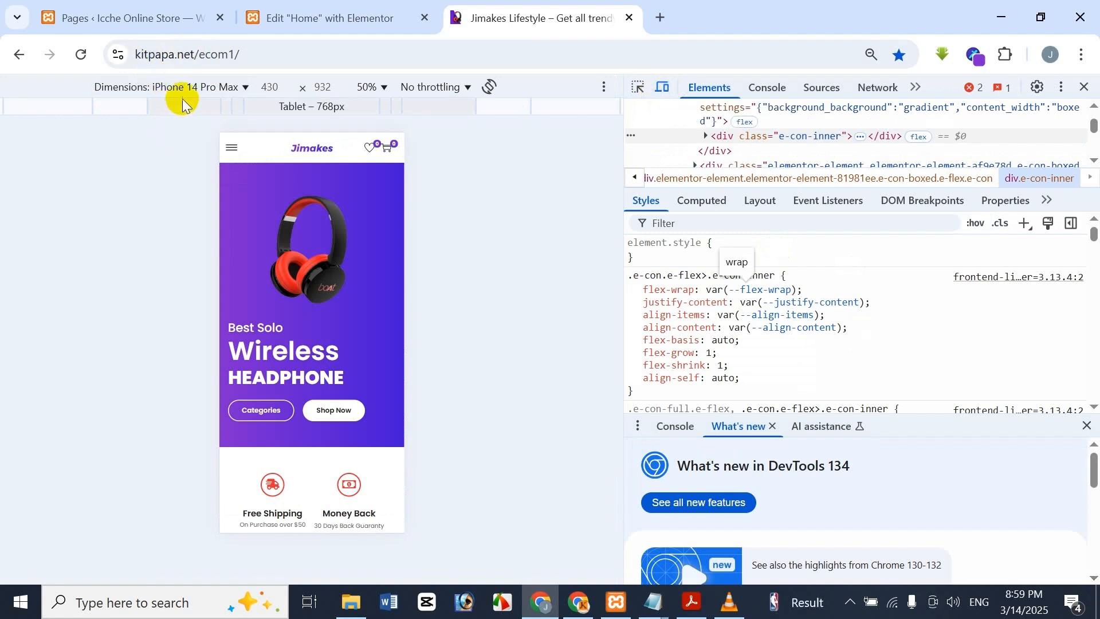
- Try the Responsive device size on the reference site, and return the emulation to iPhone 14 Pro Max
{"action": "left_click", "coordinate": [197, 89]}
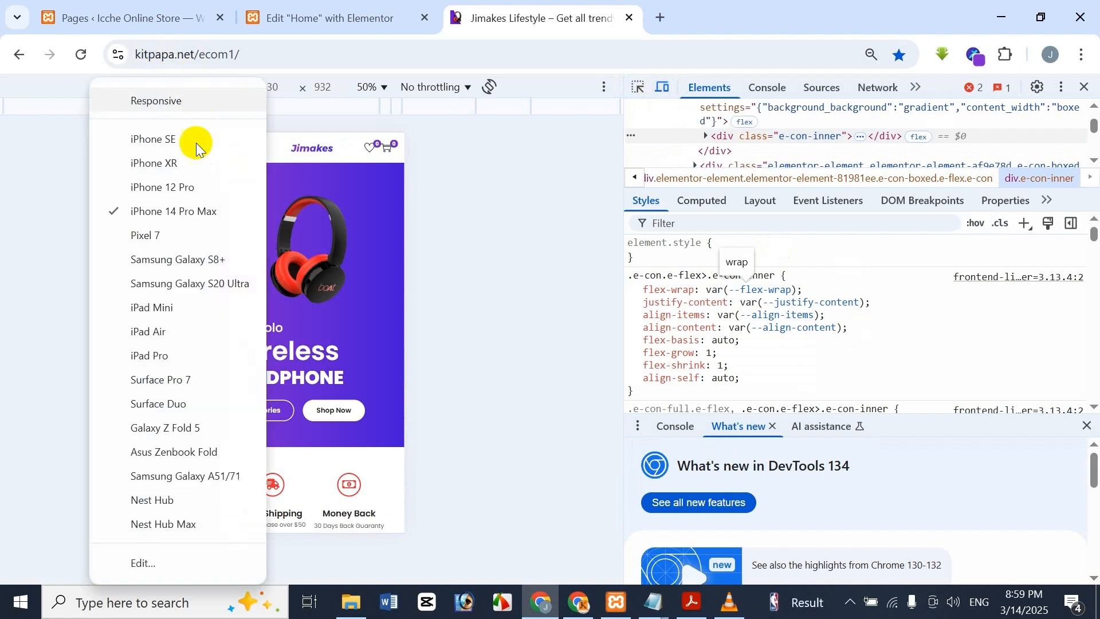
{"action": "left_click", "coordinate": [181, 109]}
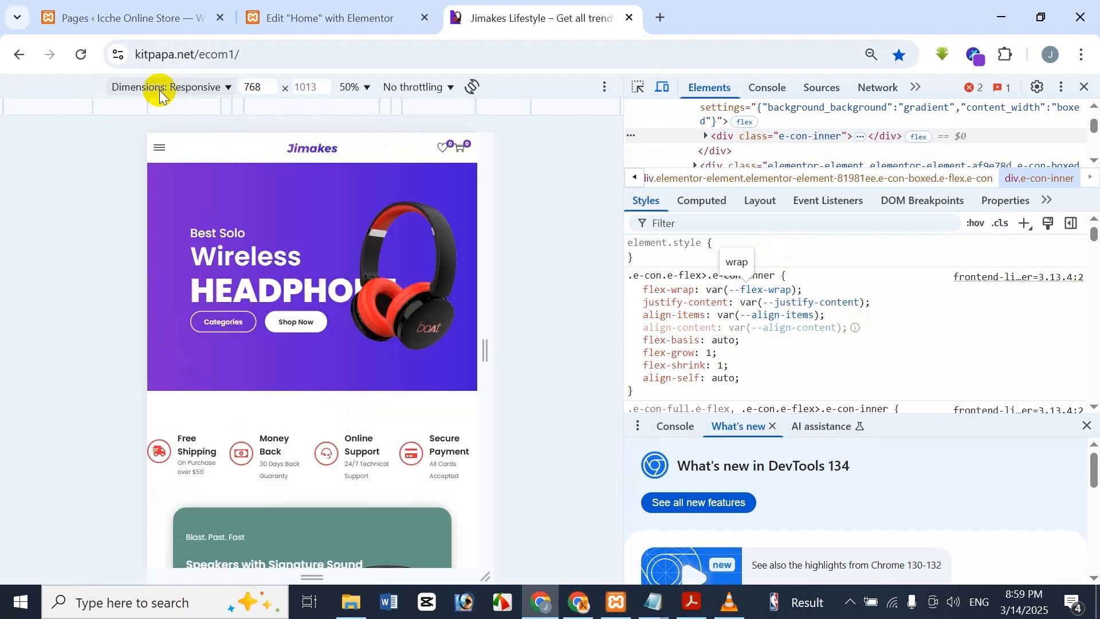
{"action": "left_click", "coordinate": [221, 90]}
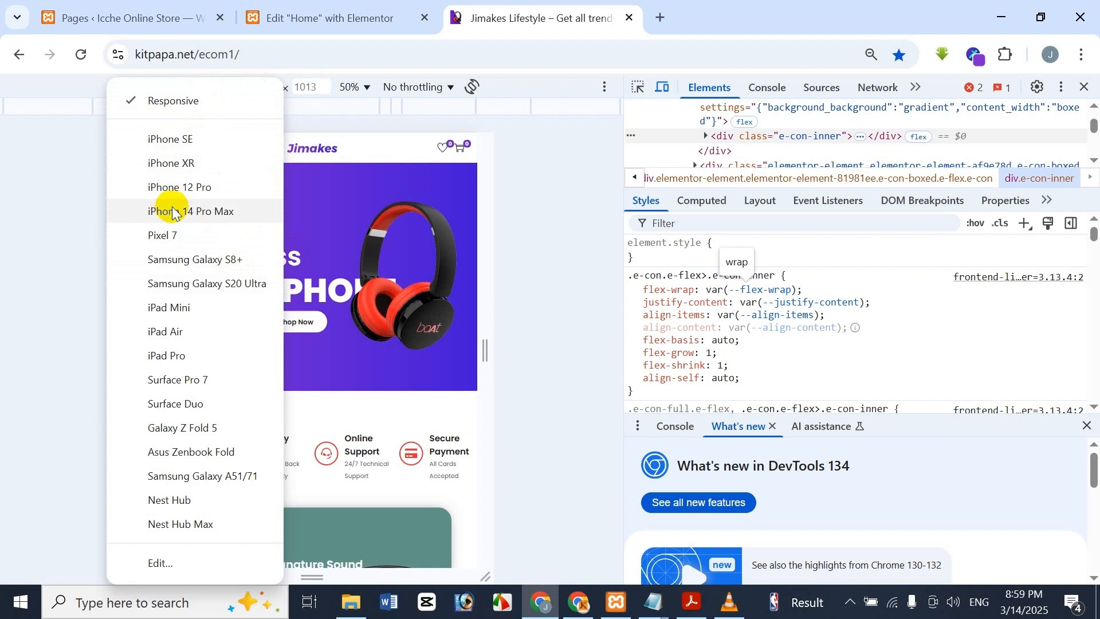
{"action": "left_click", "coordinate": [192, 212]}
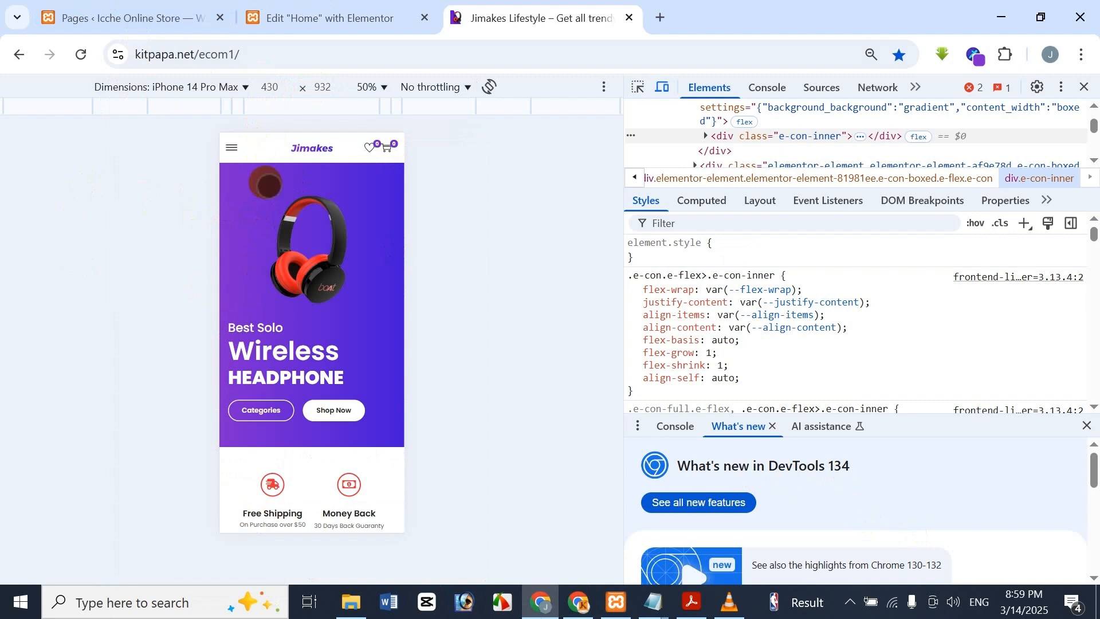
- Emulate the reference site as iPad Mini and find its red First Sale banner
{"action": "left_click", "coordinate": [367, 6]}
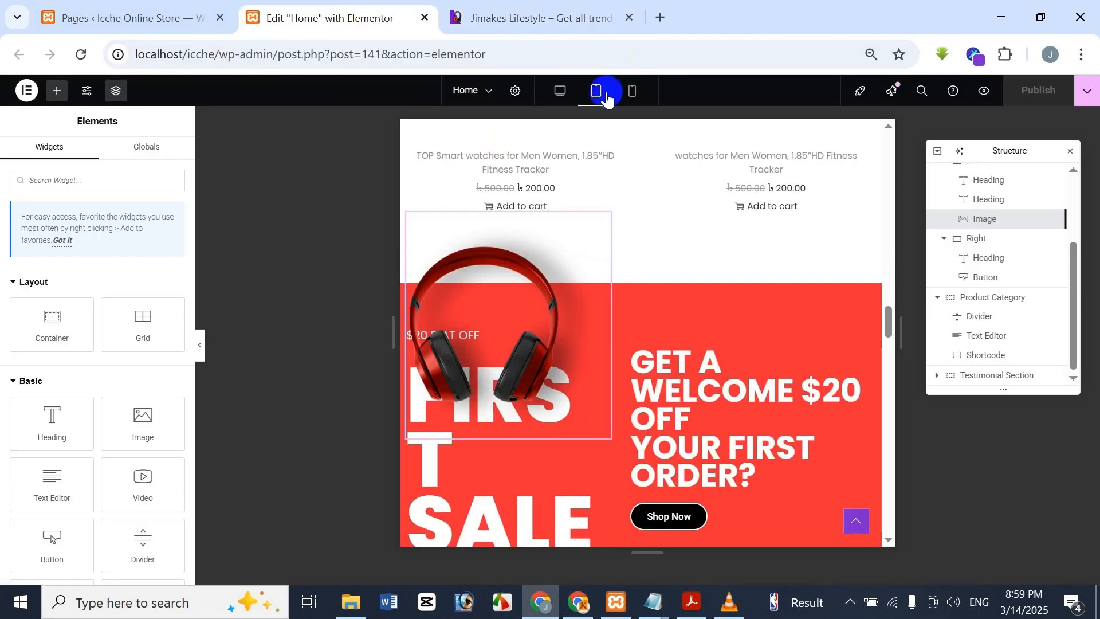
{"action": "left_click", "coordinate": [560, 11]}
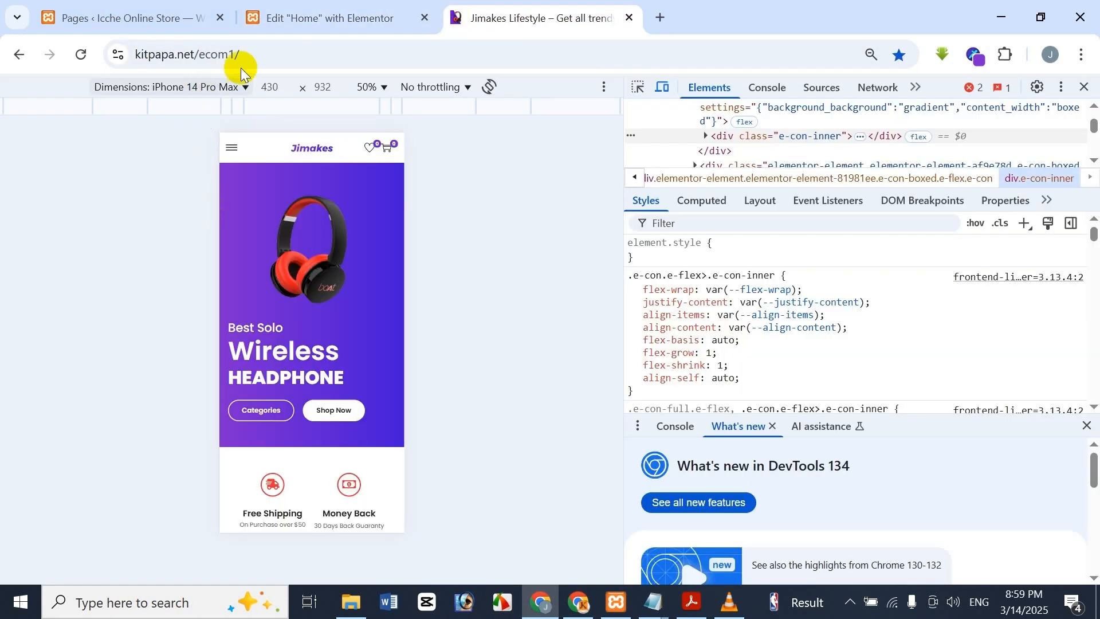
{"action": "left_click", "coordinate": [335, 15]}
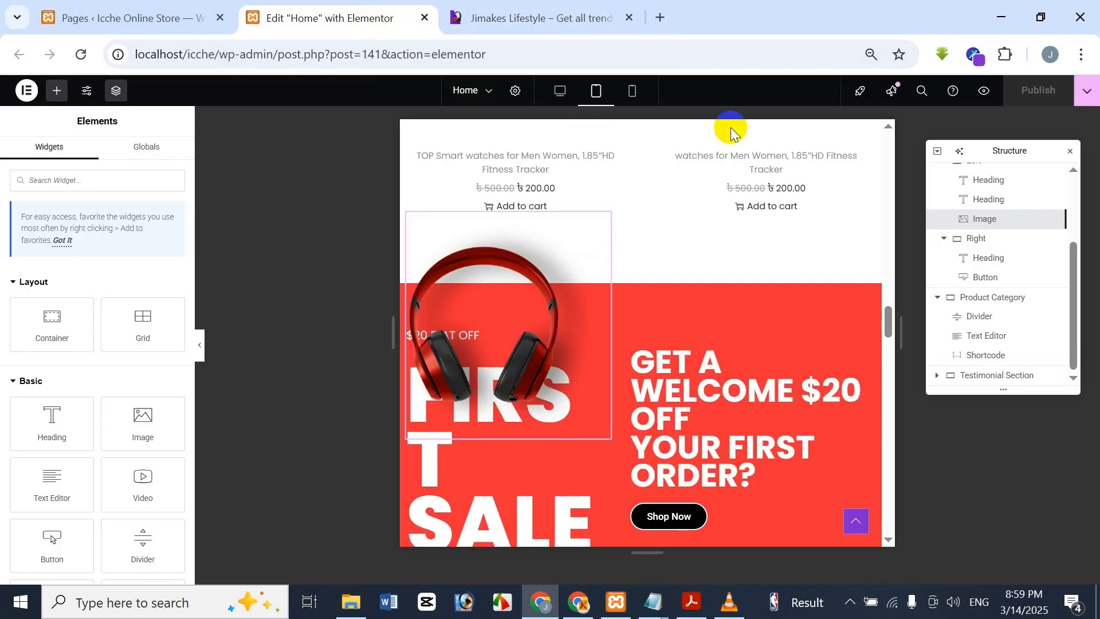
{"action": "left_click", "coordinate": [532, 8]}
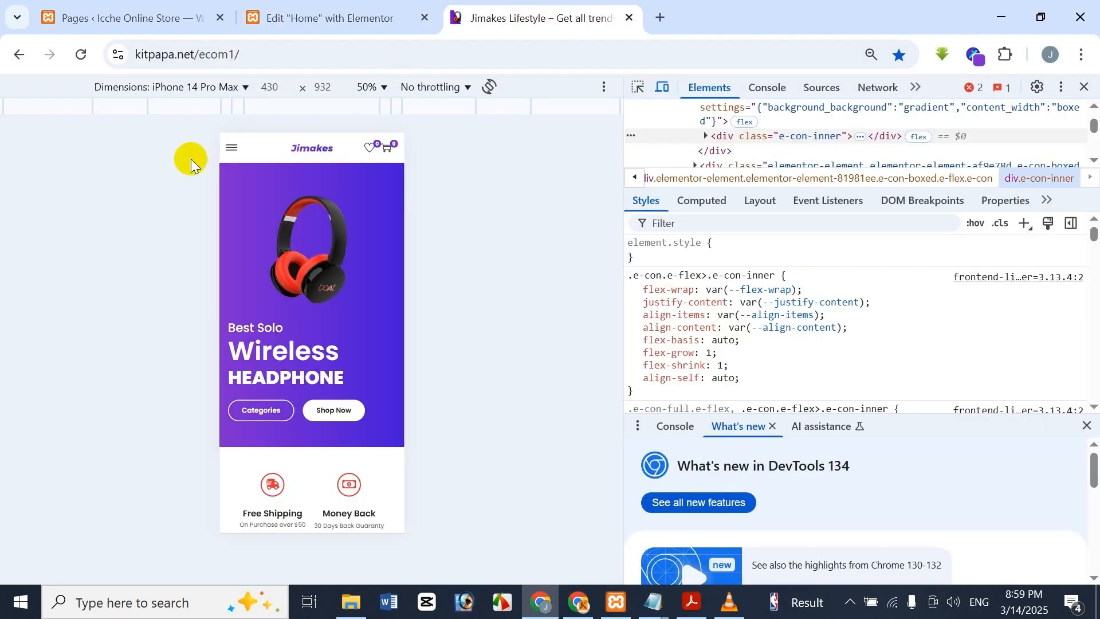
{"action": "left_click", "coordinate": [180, 89]}
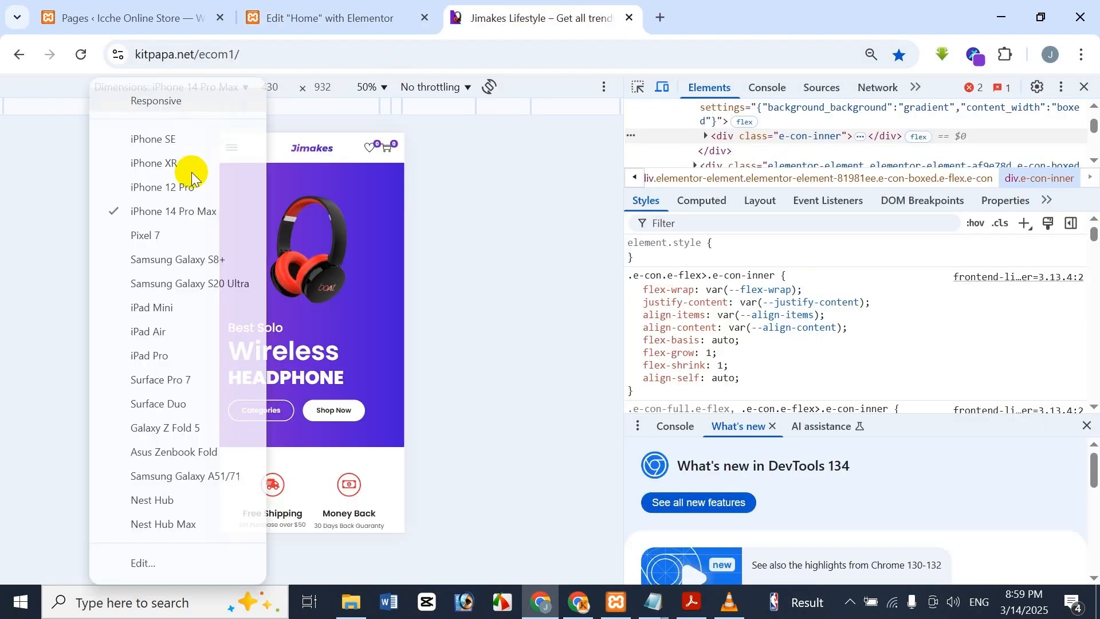
{"action": "left_click", "coordinate": [212, 312]}
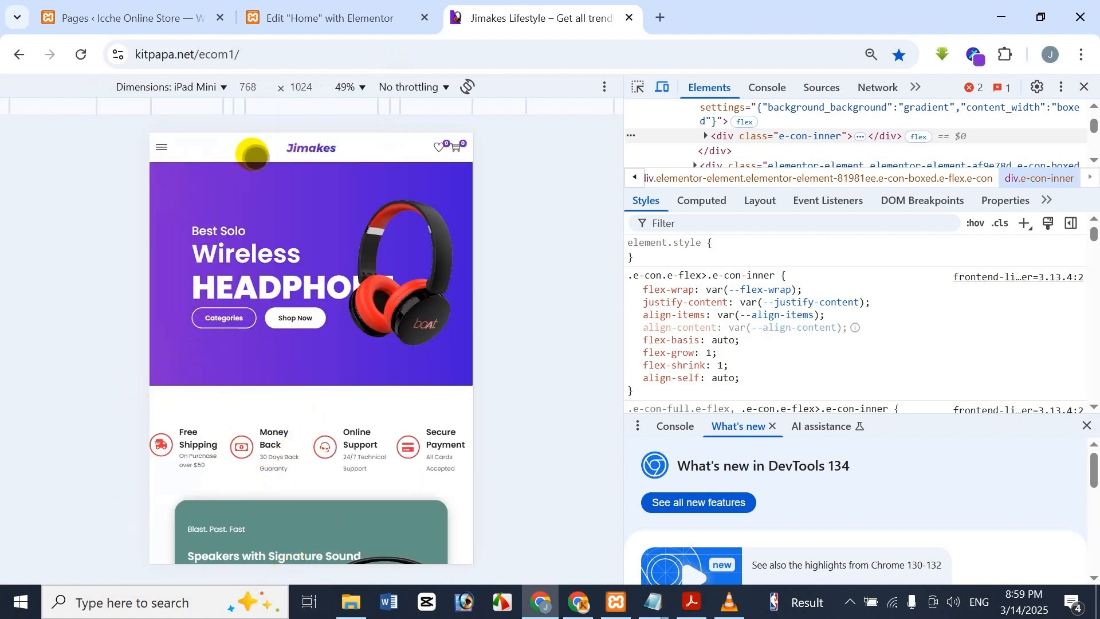
{"action": "scroll", "coordinate": [319, 398], "scroll_direction": "down", "scroll_amount": 15}
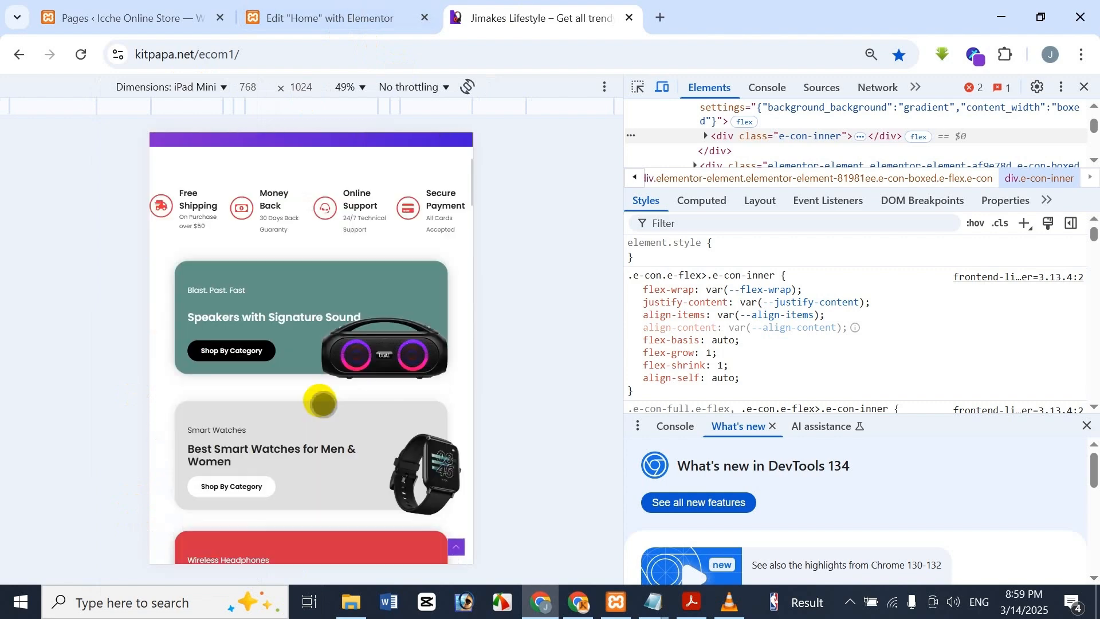
{"action": "scroll", "coordinate": [322, 401], "scroll_direction": "down", "scroll_amount": 8}
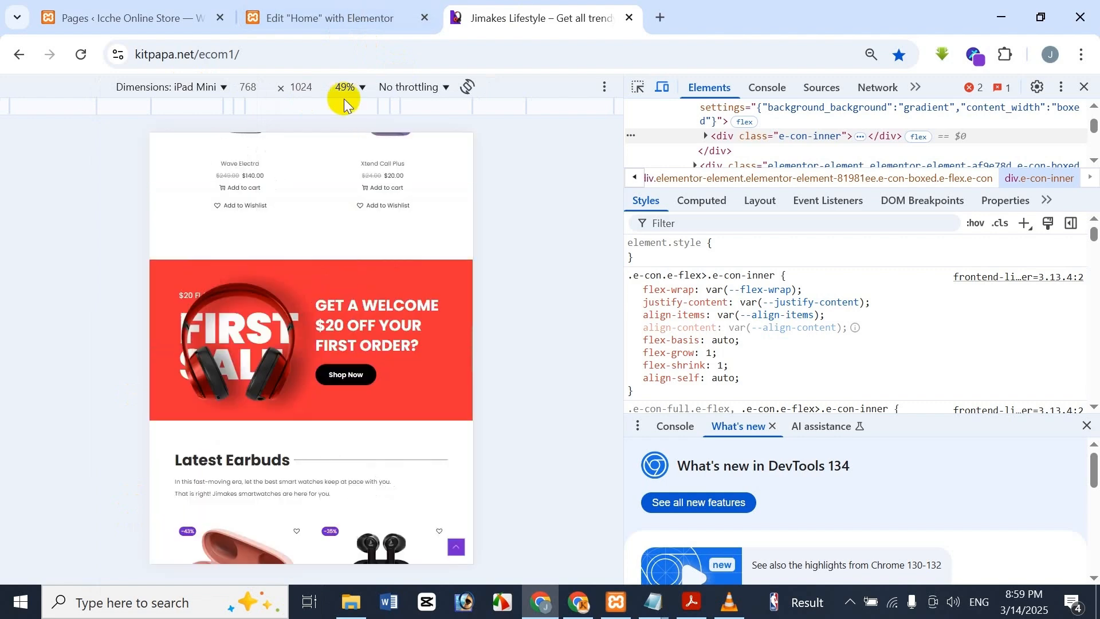
- Compare the tablet First Sale banner in the Elementor editor with the same banner on the reference site
{"action": "left_click", "coordinate": [324, 18]}
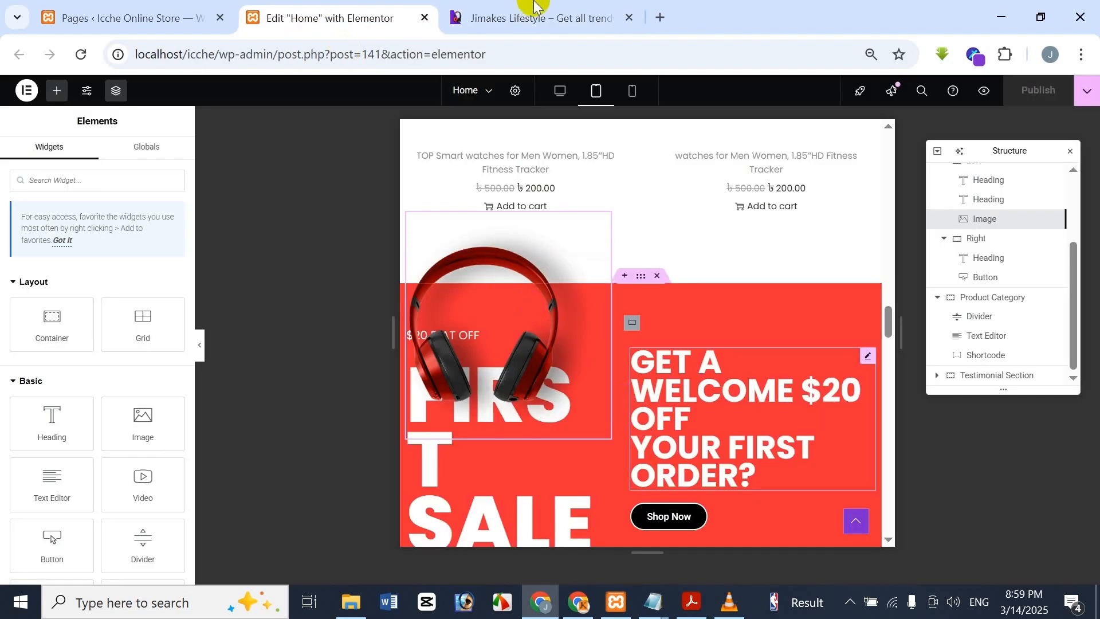
{"action": "left_click", "coordinate": [493, 19]}
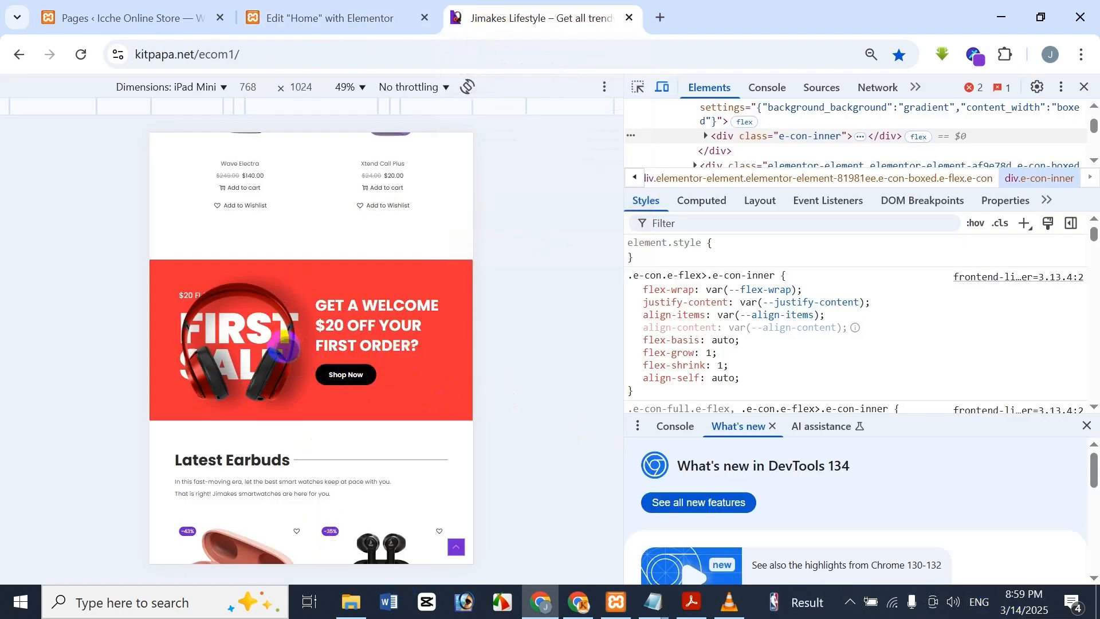
{"action": "left_click", "coordinate": [343, 6]}
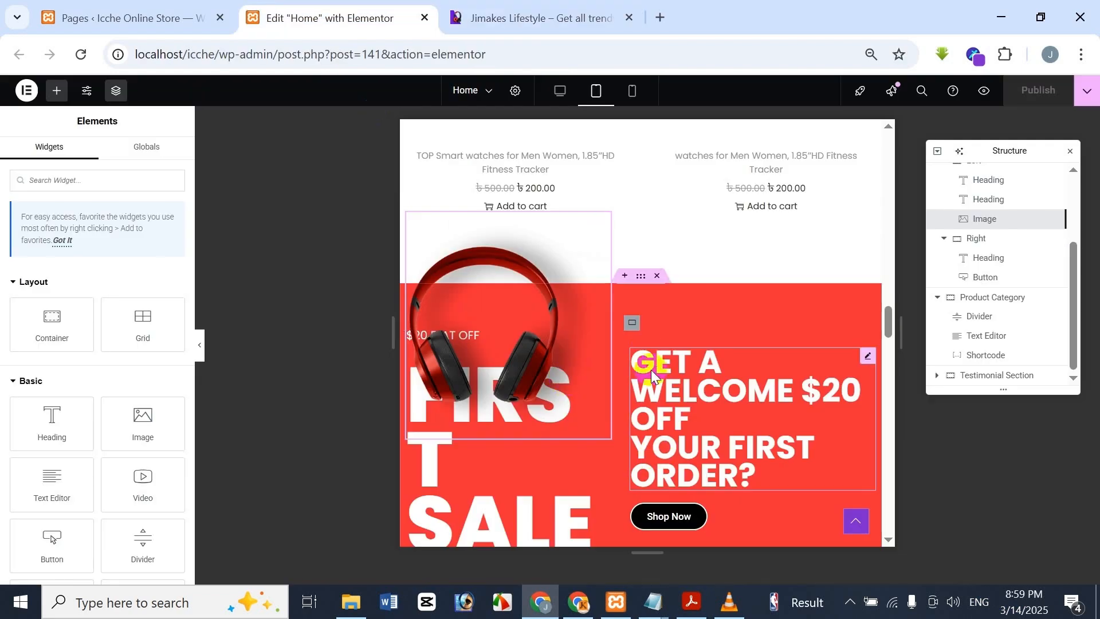
{"action": "scroll", "coordinate": [651, 369], "scroll_direction": "down", "scroll_amount": 3}
{"action": "scroll", "coordinate": [646, 350], "scroll_direction": "up", "scroll_amount": 1}
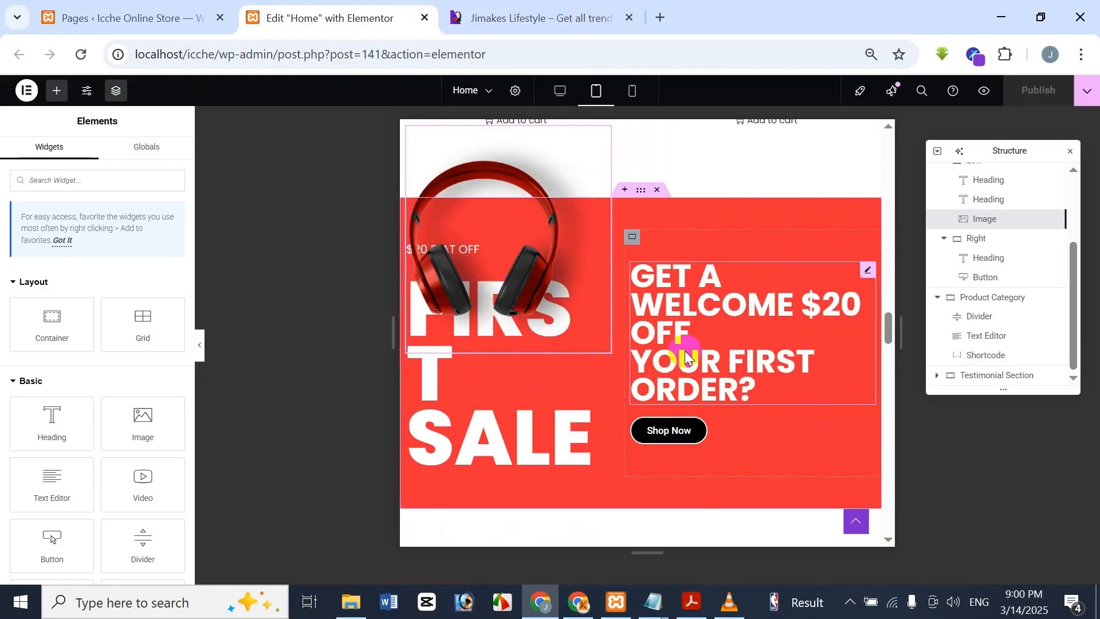
{"action": "left_click", "coordinate": [485, 20]}
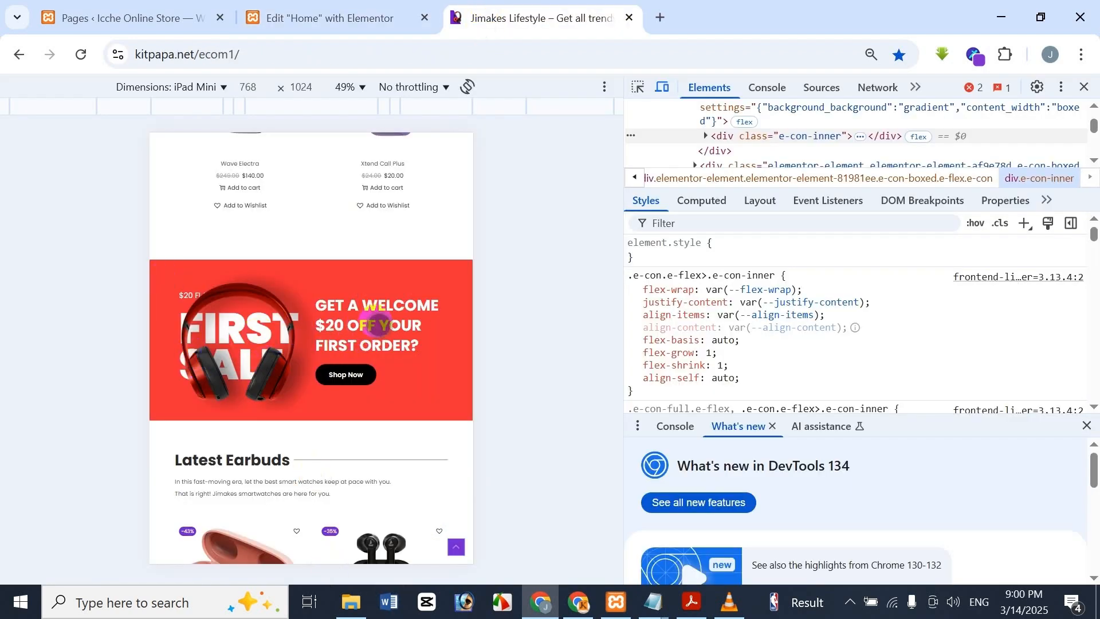
- Return to the Elementor editor and set the tablet font size of the "GET A WELCOME $20 OFF YOUR FIRST ORDER?" heading to 30 px
{"action": "left_click", "coordinate": [339, 16]}
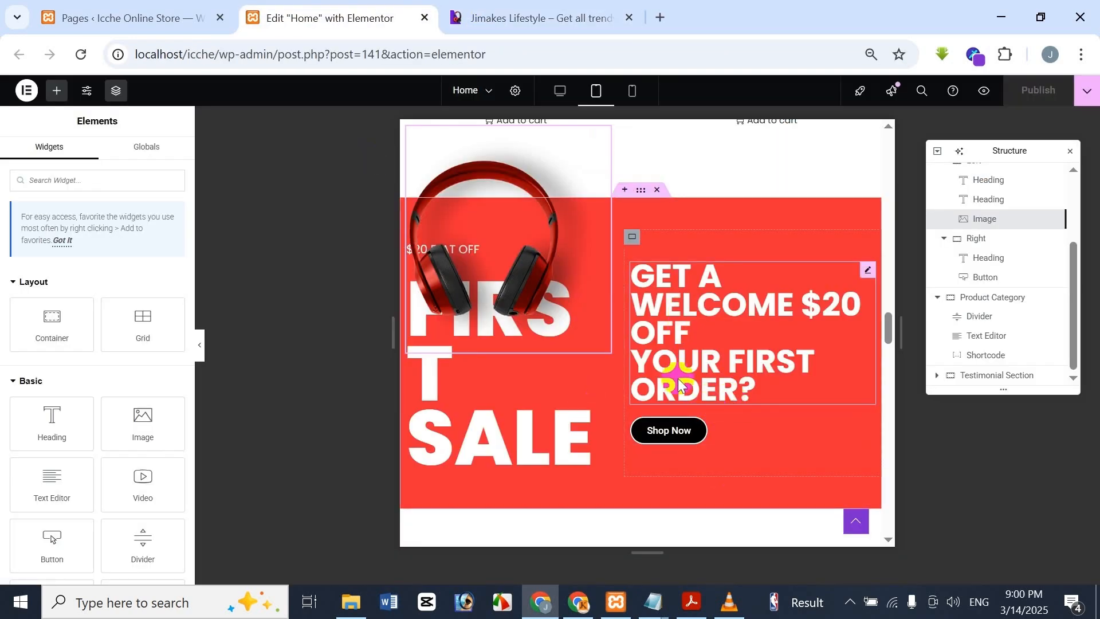
{"action": "left_click", "coordinate": [741, 308]}
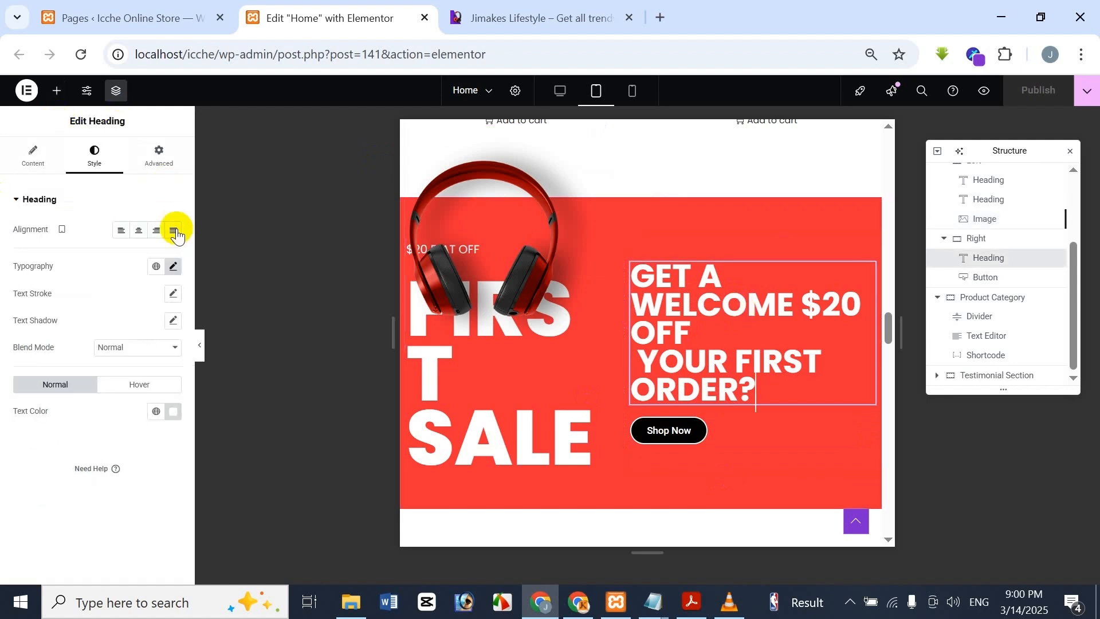
{"action": "left_click", "coordinate": [173, 267]}
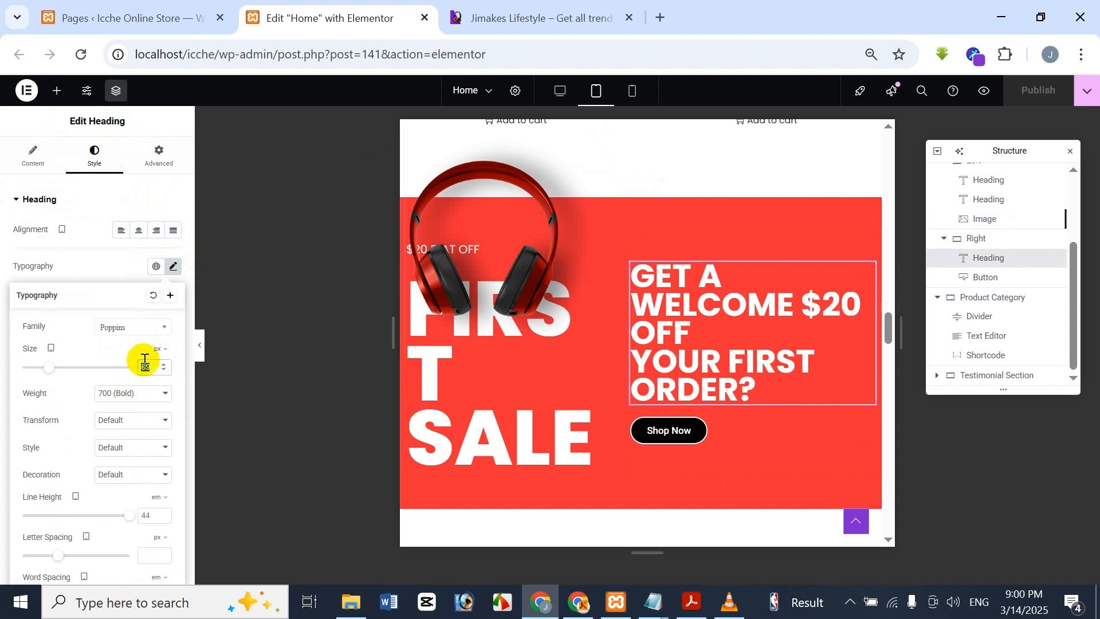
{"action": "type", "text": "30"}
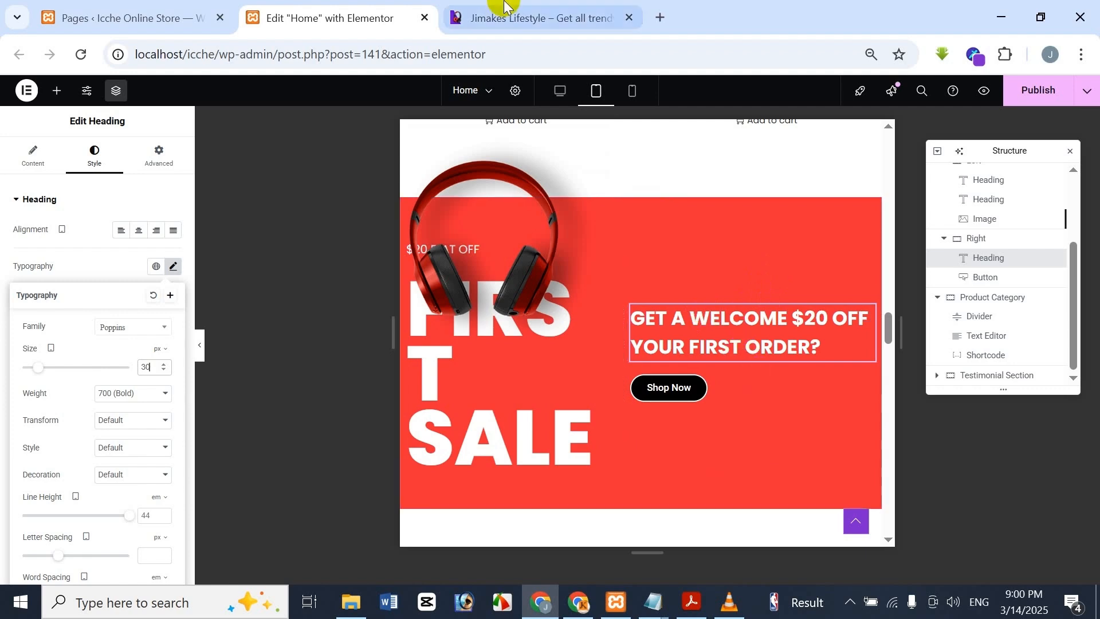
- Compare the welcome heading and headphones of the edited banner with the tablet banner on the reference site
{"action": "left_click", "coordinate": [539, 18]}
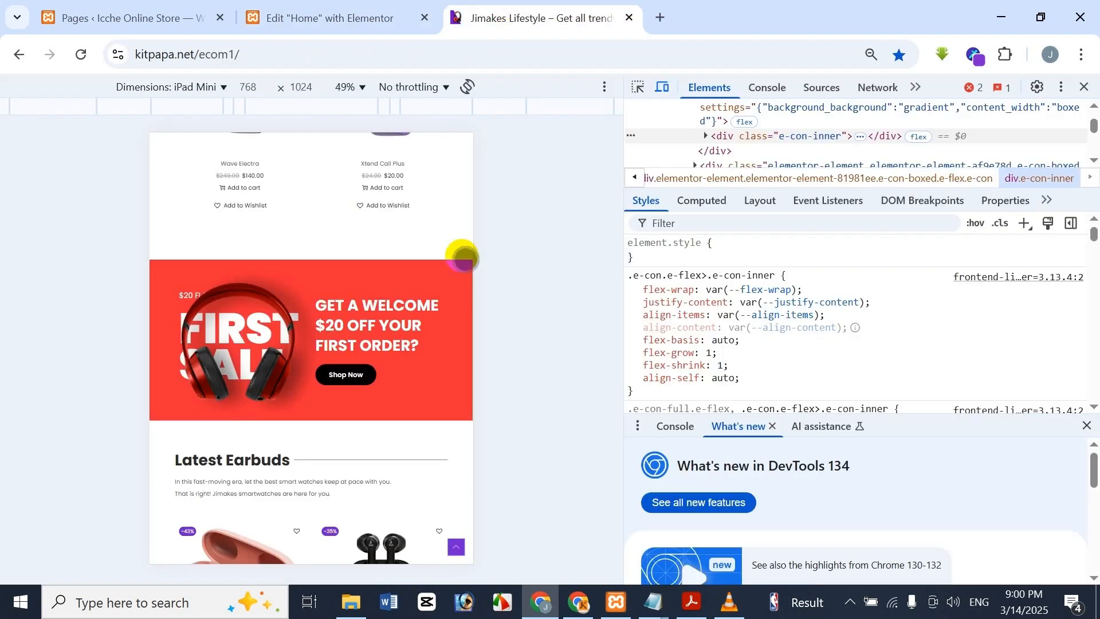
{"action": "left_click", "coordinate": [342, 8]}
{"action": "left_click", "coordinate": [490, 18]}
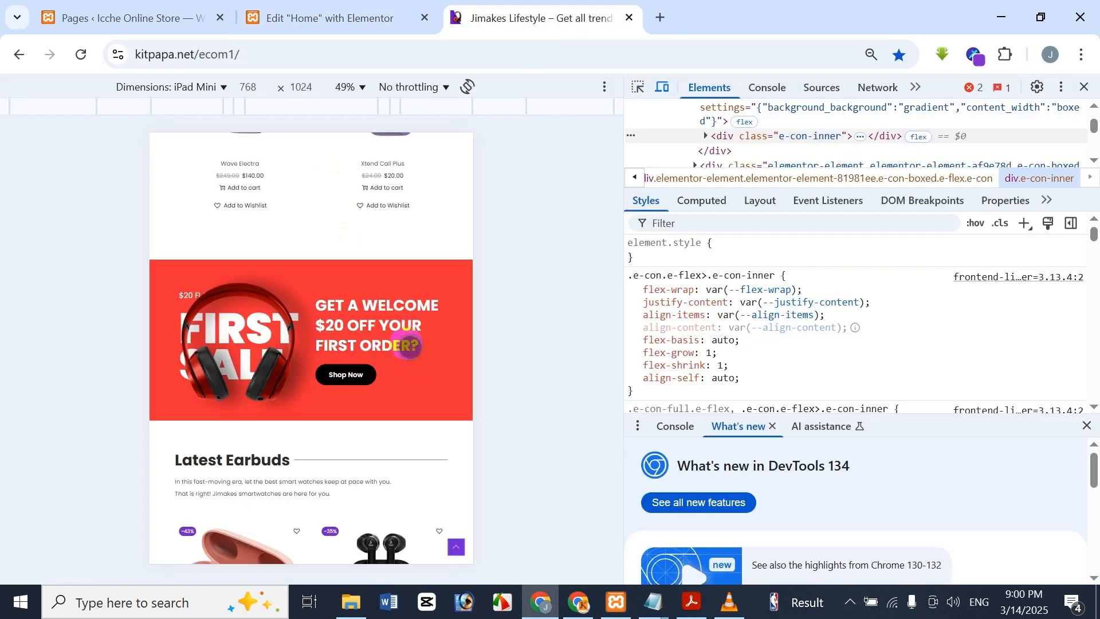
{"action": "left_click", "coordinate": [298, 18]}
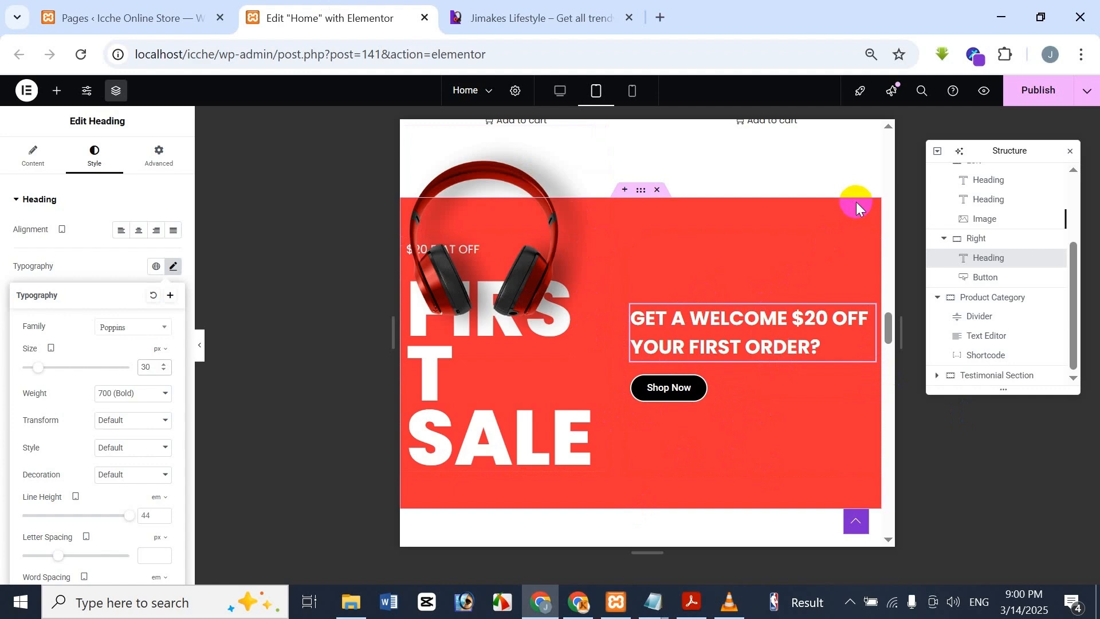
{"action": "left_click", "coordinate": [547, 16]}
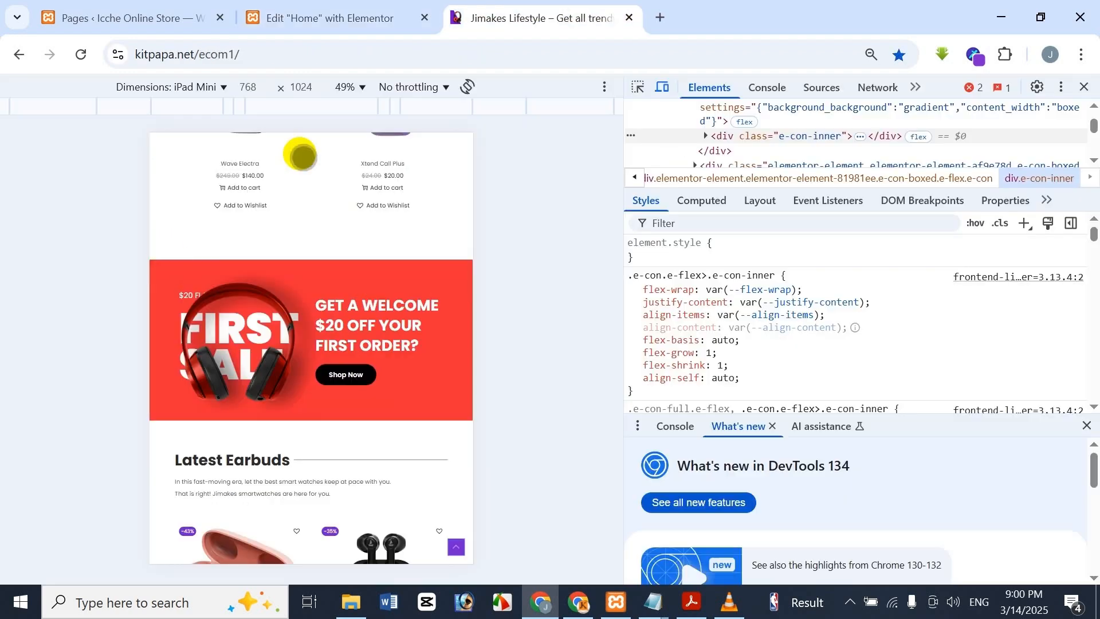
{"action": "left_click", "coordinate": [338, 18]}
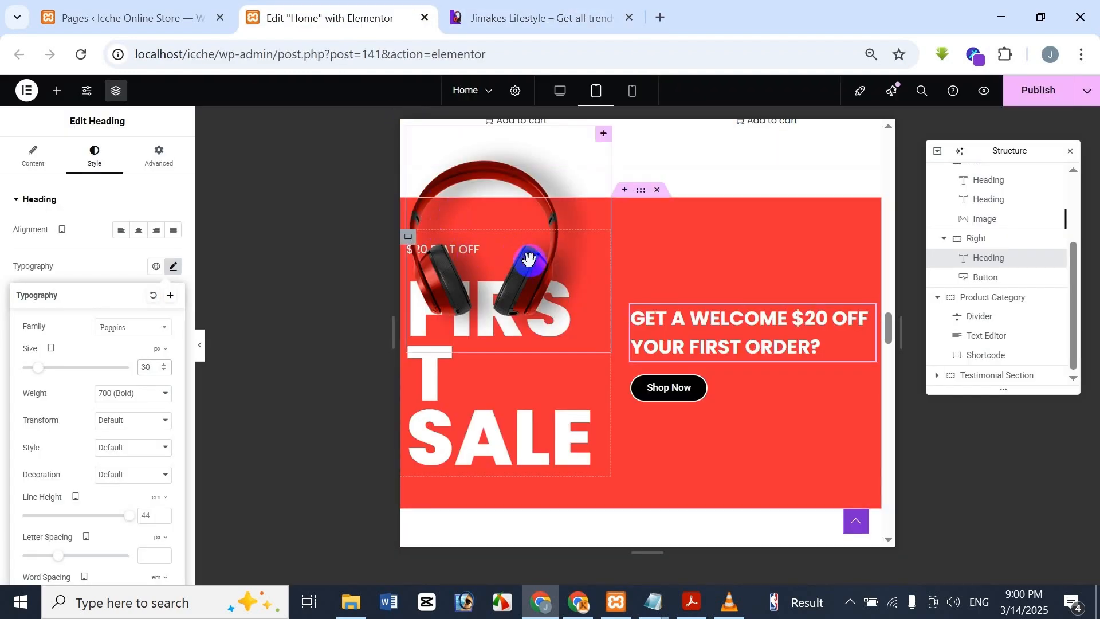
{"action": "left_click", "coordinate": [510, 18]}
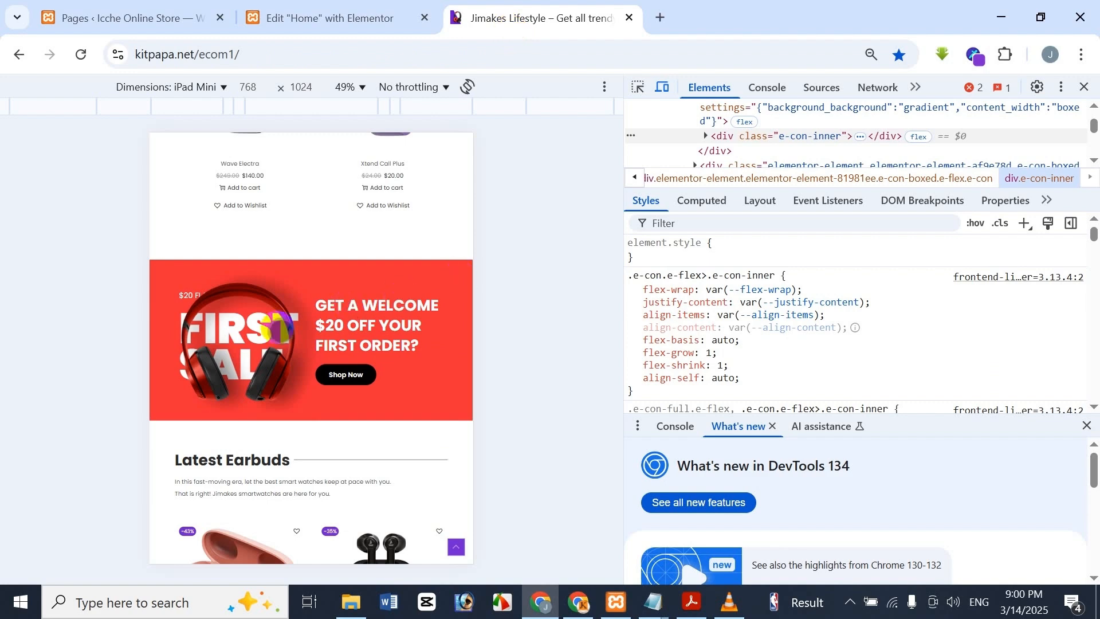
{"action": "left_click", "coordinate": [280, 7]}
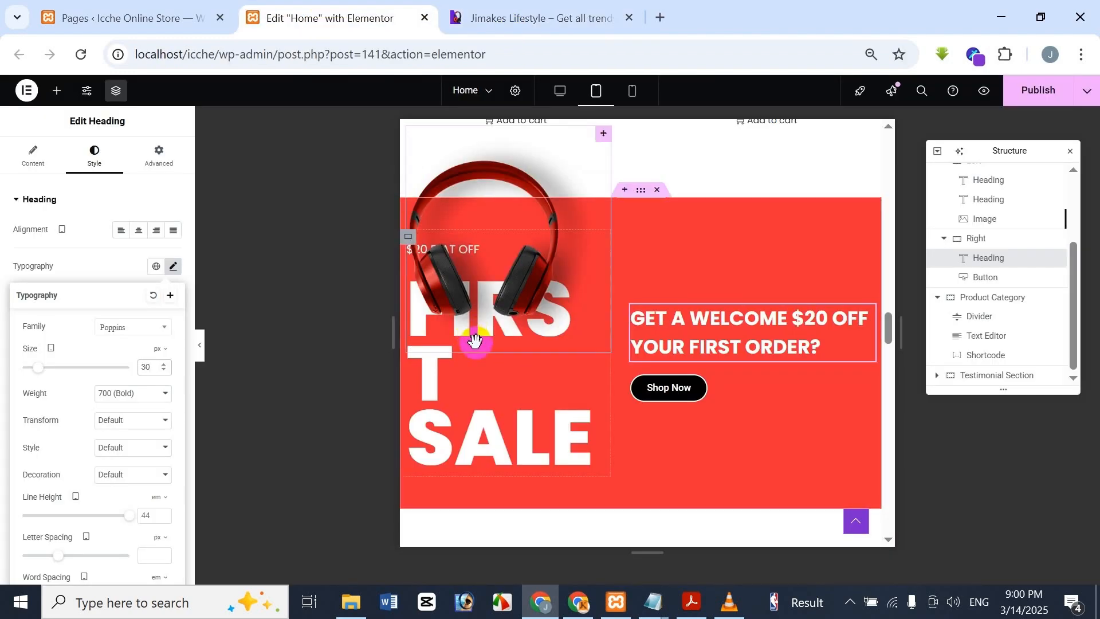
- Open the typography settings of the FIRST SALE heading in the red banner
{"action": "left_click", "coordinate": [489, 407]}
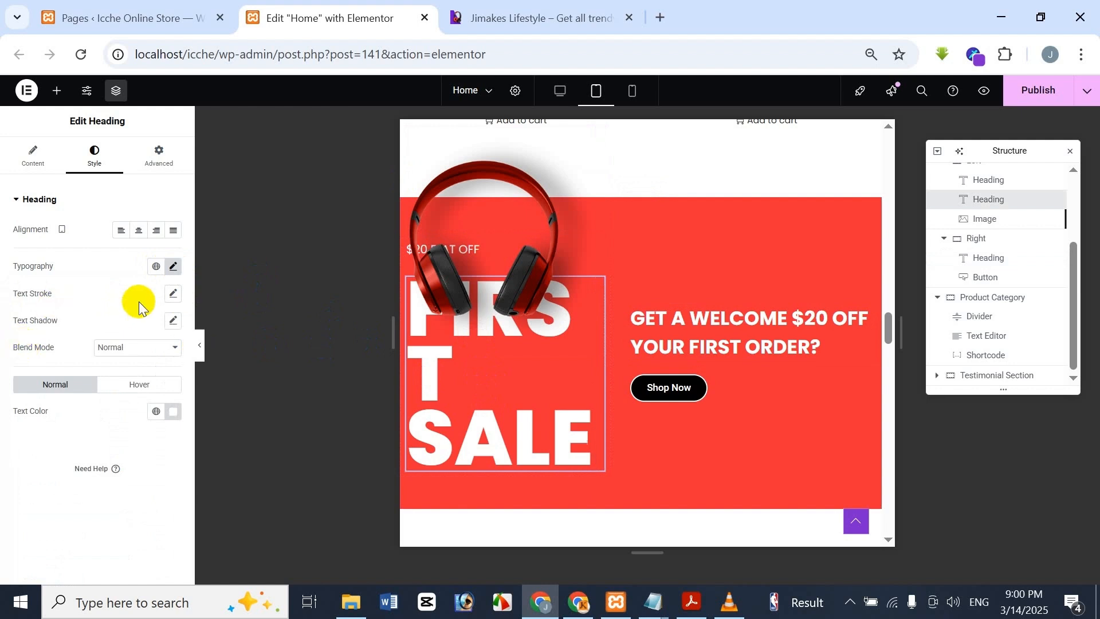
{"action": "left_click", "coordinate": [543, 381]}
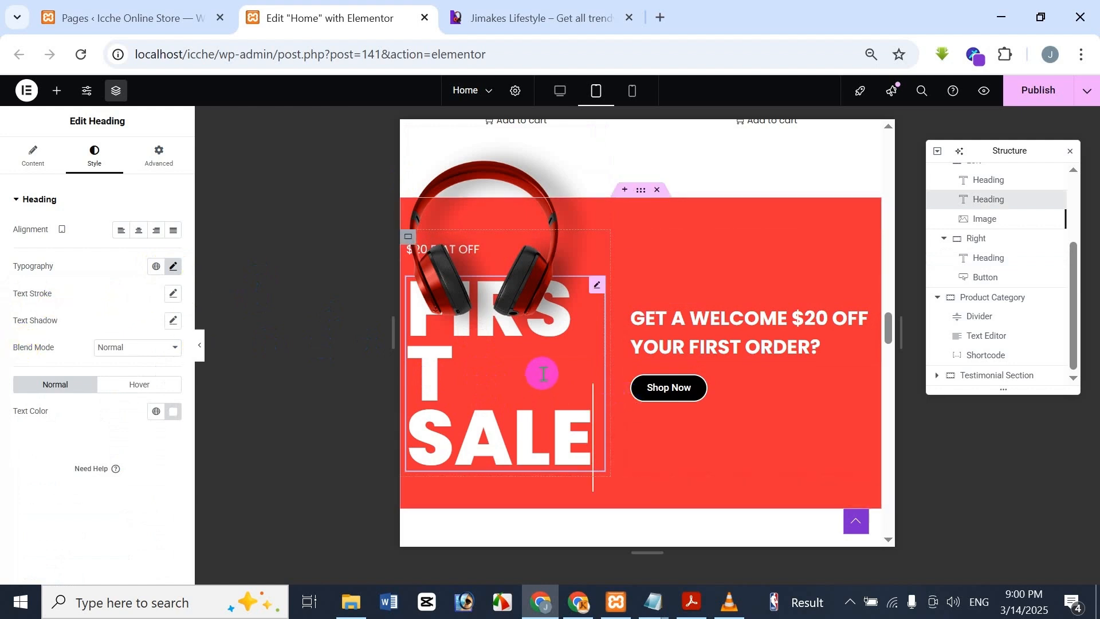
{"action": "left_click", "coordinate": [173, 266]}
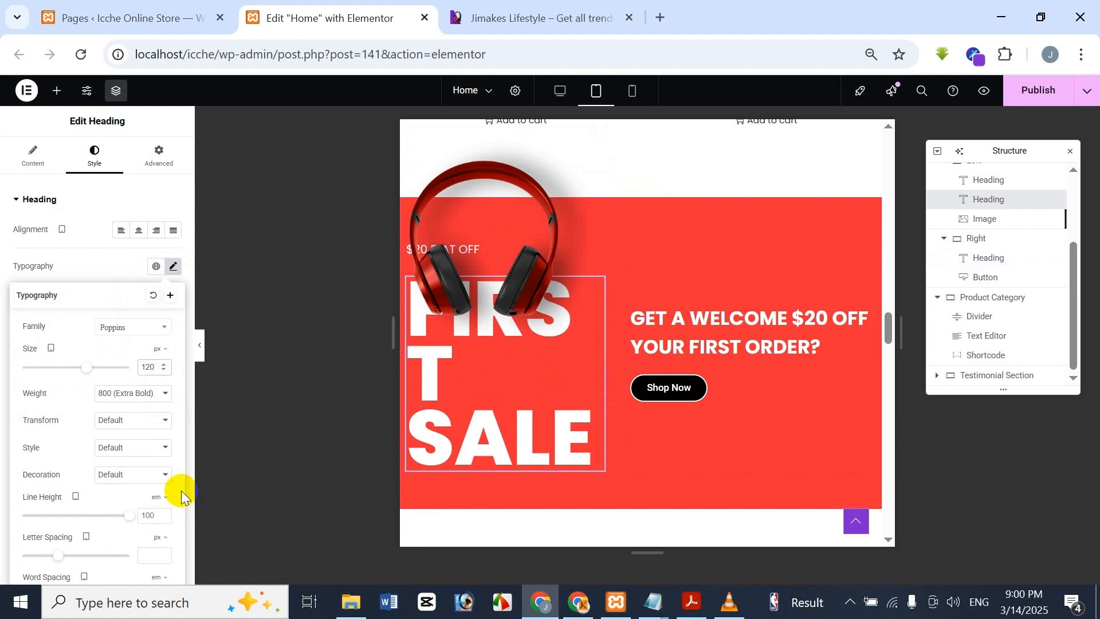
- Try a tablet font size of 20 px on the FIRST SALE heading and undo it
{"action": "key", "text": "ctrl+a"}
{"action": "type", "text": "20"}
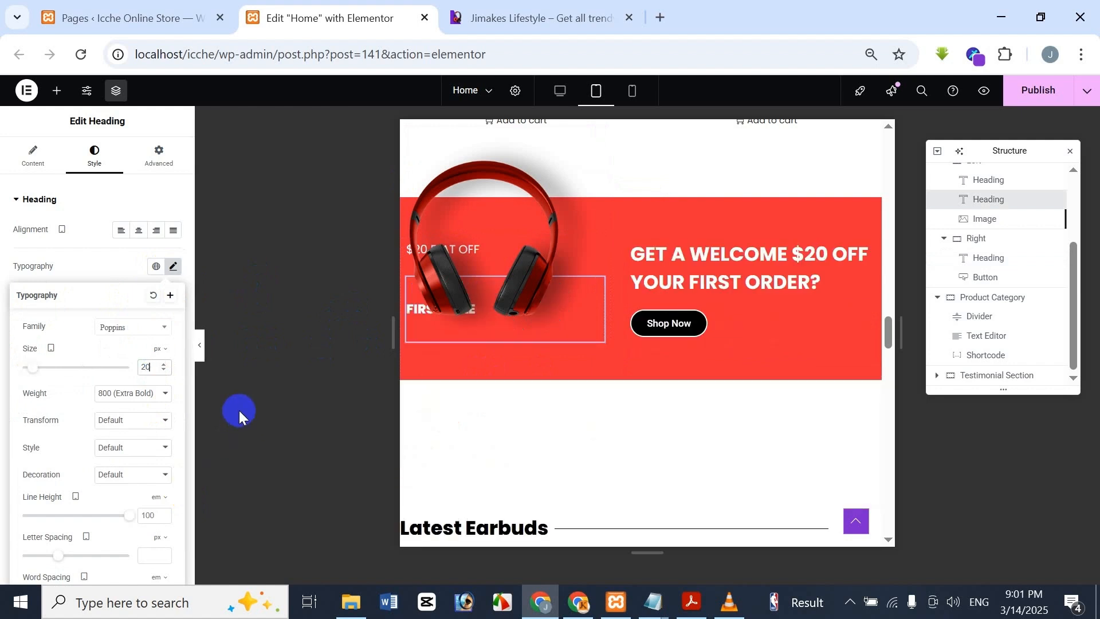
{"action": "key", "text": "ctrl+z"}
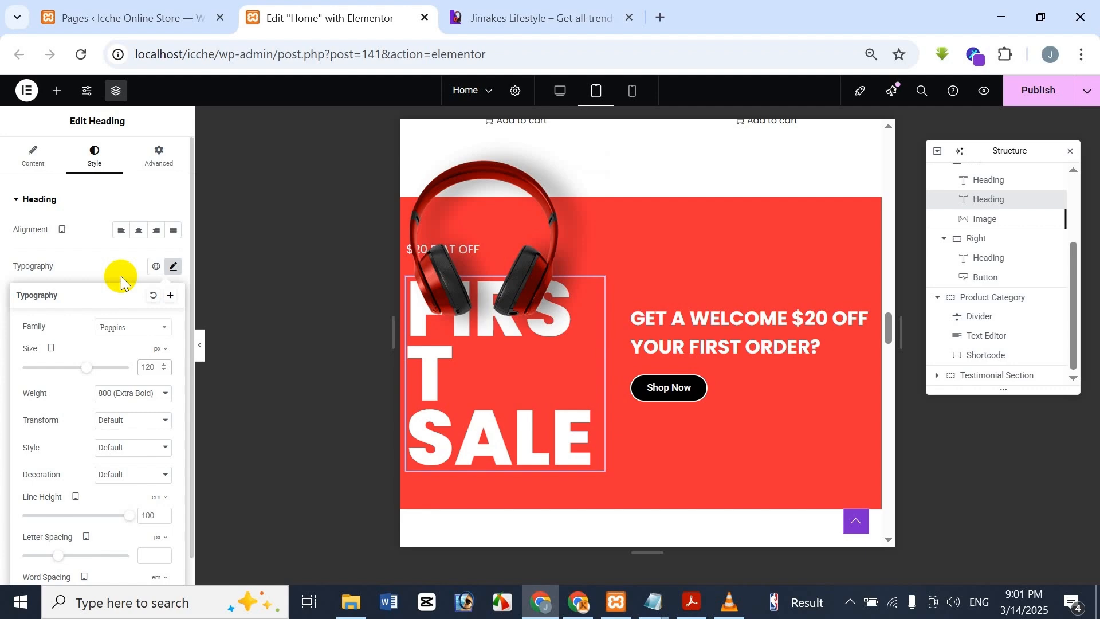
- Set the FIRST SALE heading's tablet font size to 80 px, checking it against the reference banner
{"action": "left_click", "coordinate": [498, 10]}
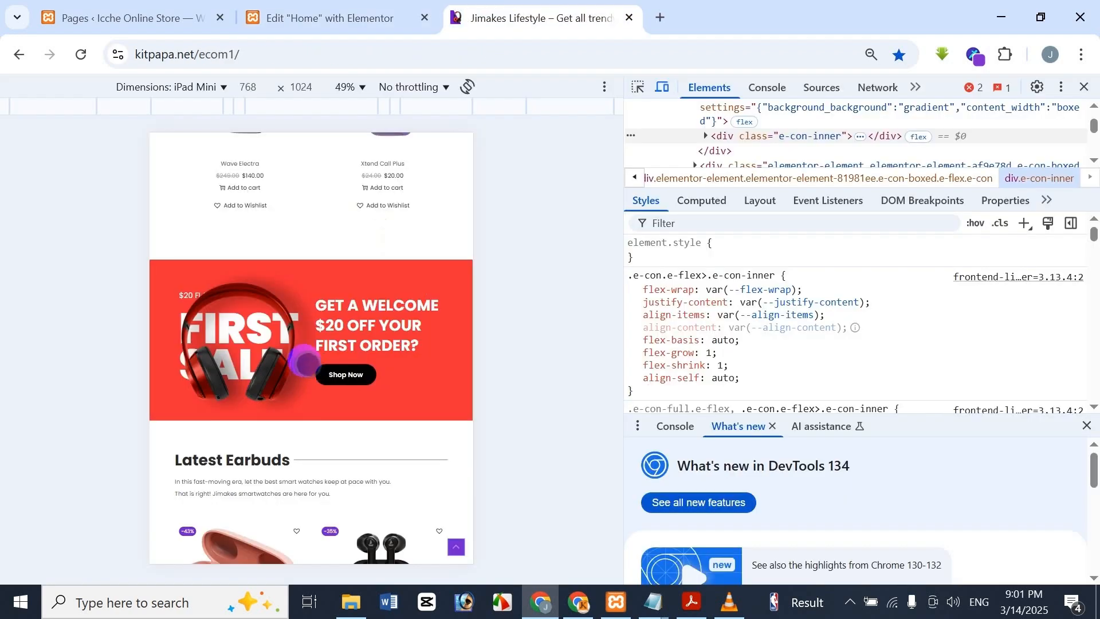
{"action": "left_click", "coordinate": [295, 12]}
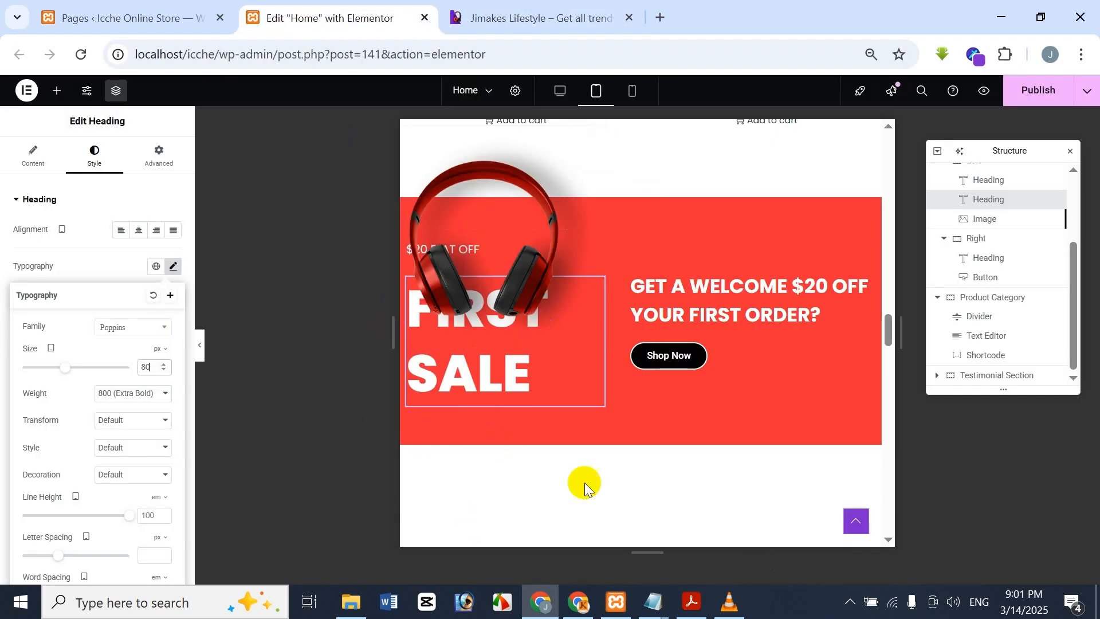
{"action": "left_click", "coordinate": [526, 18]}
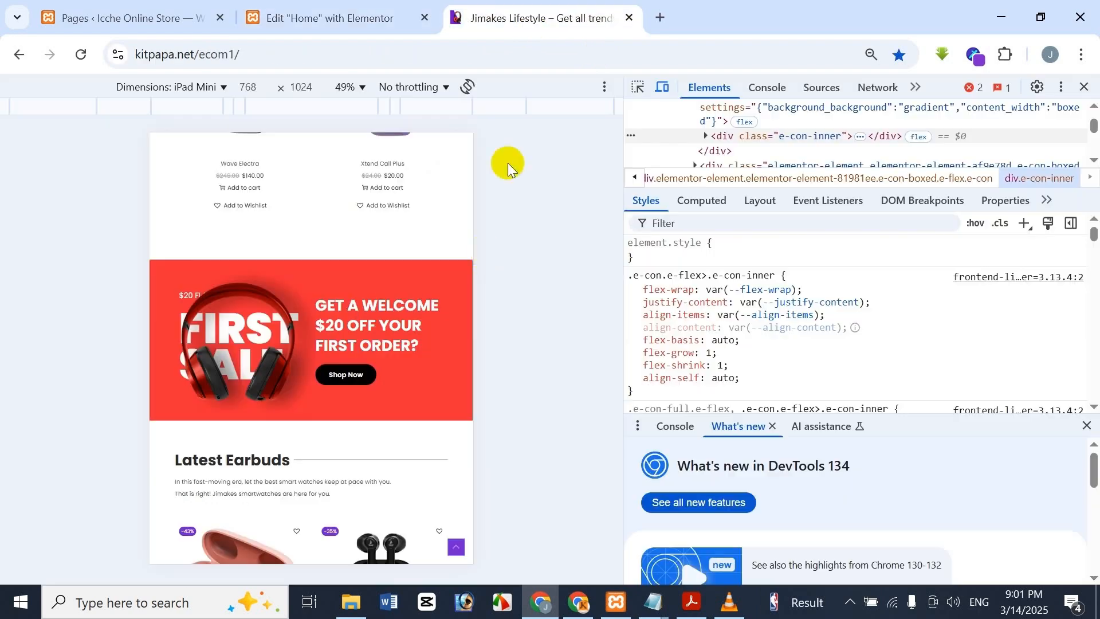
{"action": "left_click", "coordinate": [332, 8]}
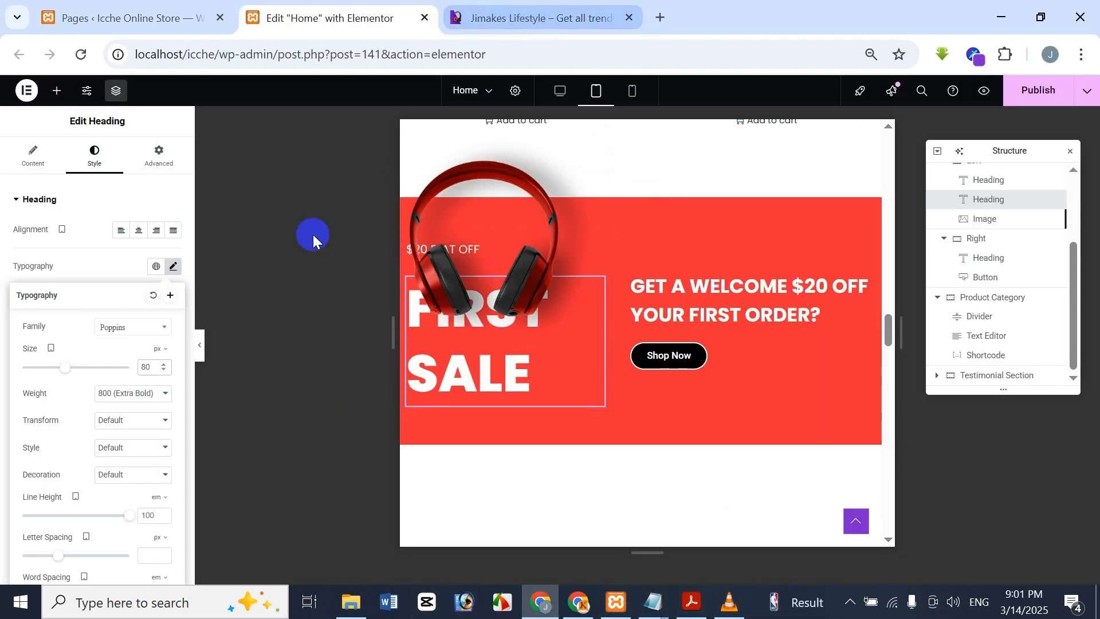
- Reduce the FIRST SALE heading's tablet line height to 0.8 em, comparing the line spacing with the reference site
{"action": "left_click", "coordinate": [152, 370]}
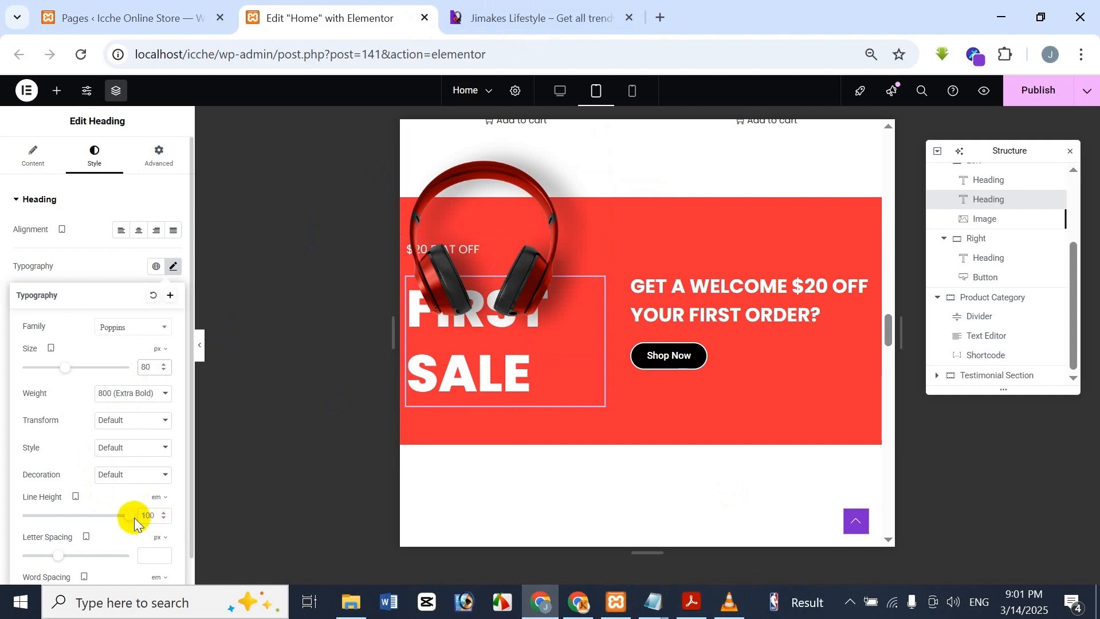
{"action": "left_click_drag", "start_coordinate": [130, 519], "coordinate": [30, 480]}
{"action": "left_click", "coordinate": [533, 17]}
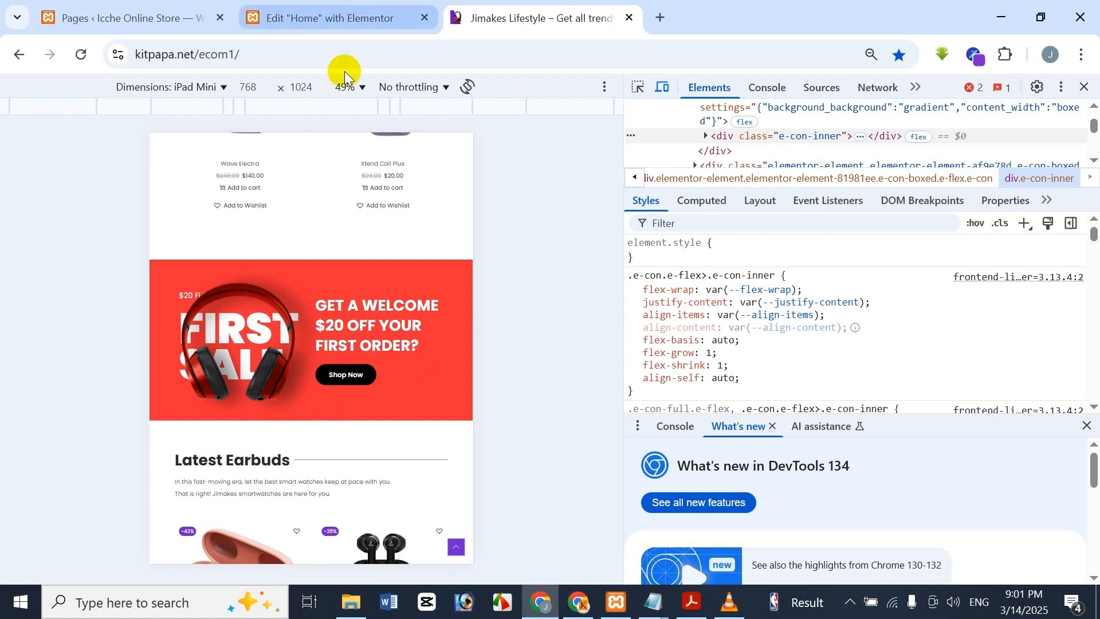
{"action": "left_click", "coordinate": [338, 17]}
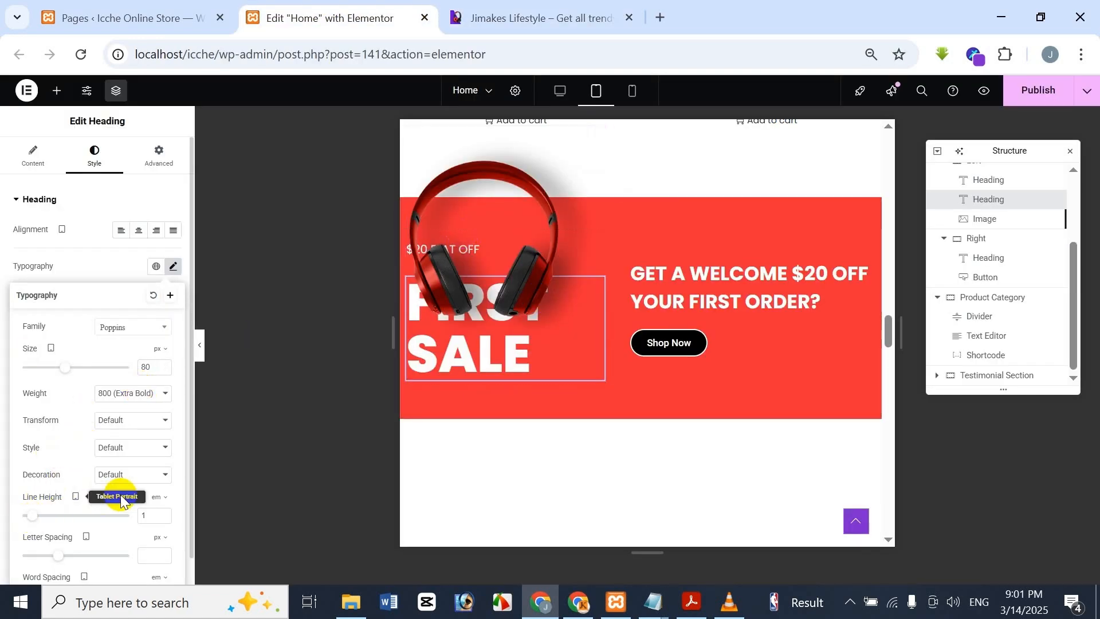
{"action": "left_click_drag", "start_coordinate": [31, 516], "coordinate": [28, 516]}
{"action": "left_click", "coordinate": [484, 20]}
{"action": "left_click", "coordinate": [303, 18]}
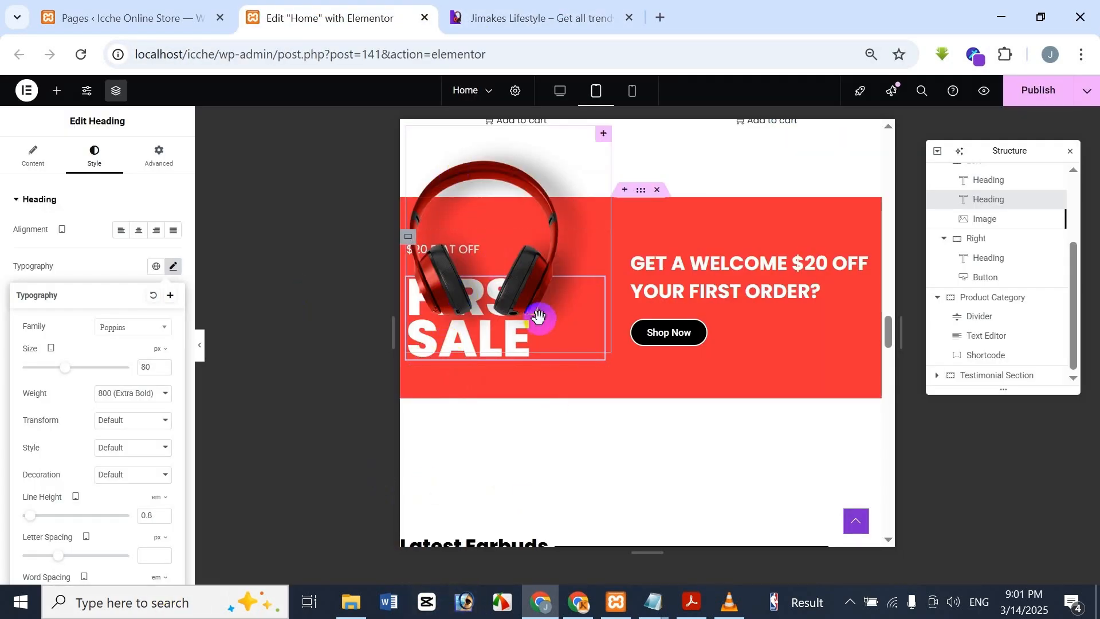
{"action": "left_click", "coordinate": [547, 14]}
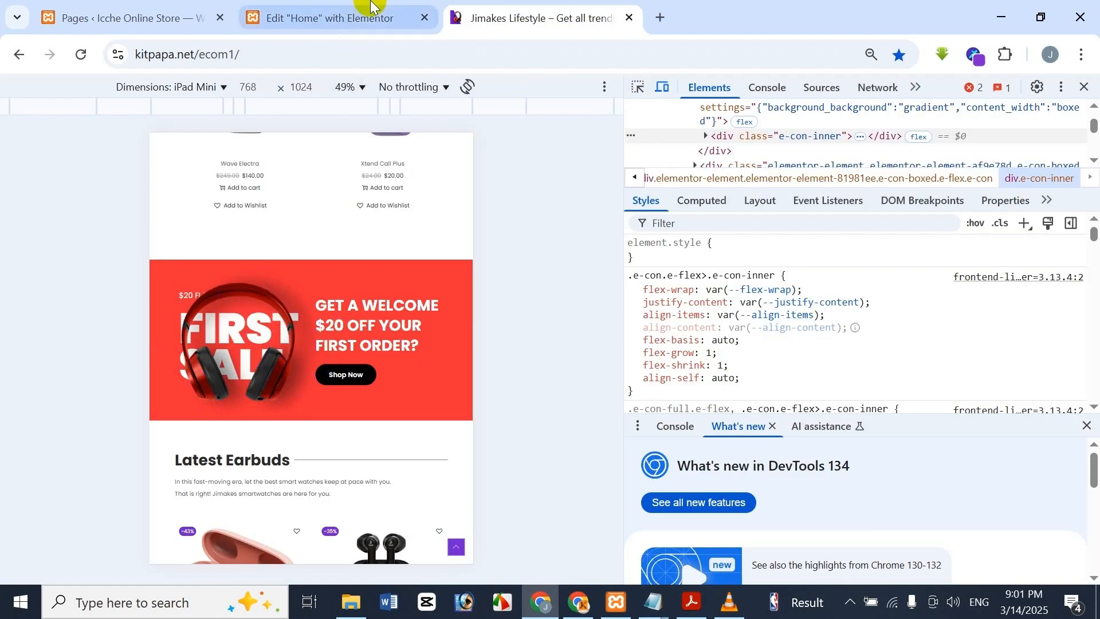
{"action": "left_click", "coordinate": [321, 18]}
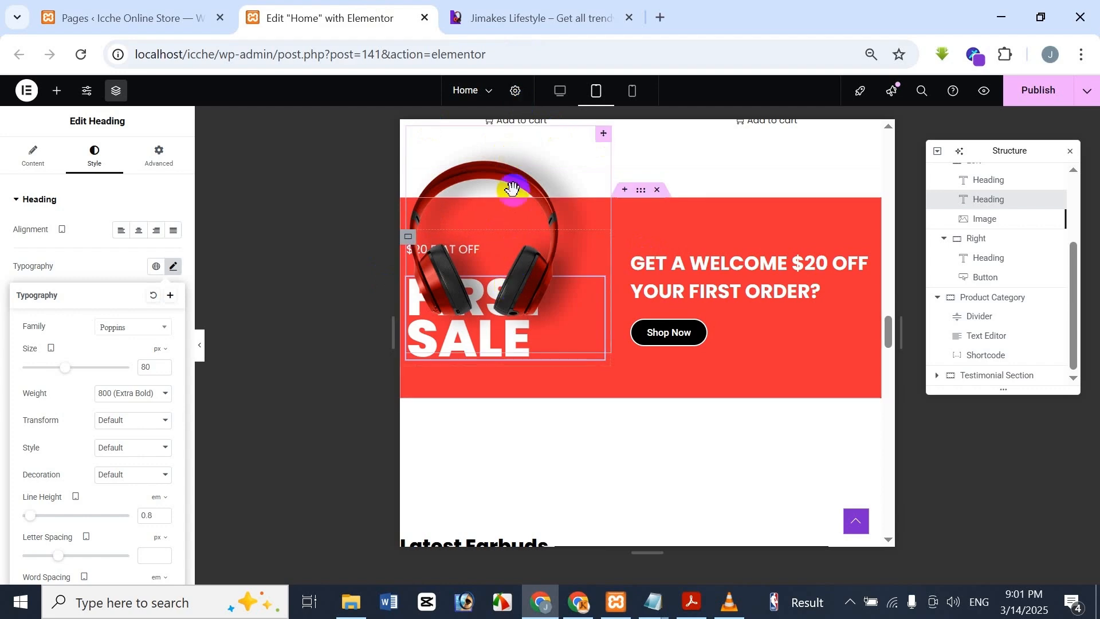
- Select the headphones image in the banner and compare its placement with the reference site
{"action": "left_click", "coordinate": [520, 286]}
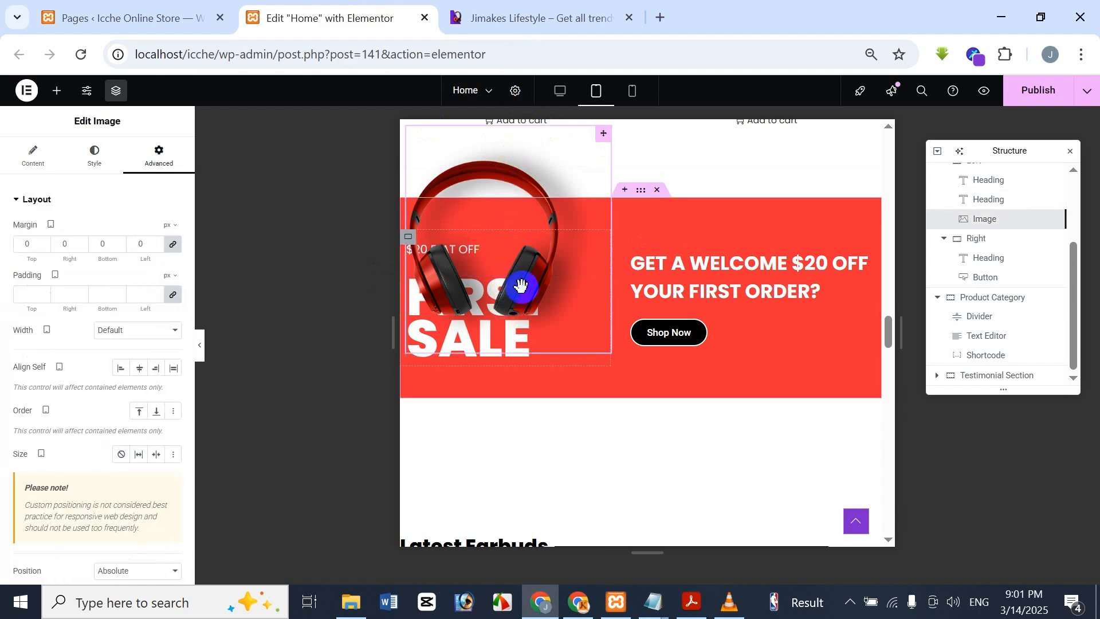
{"action": "left_click", "coordinate": [490, 16]}
{"action": "left_click", "coordinate": [358, 10]}
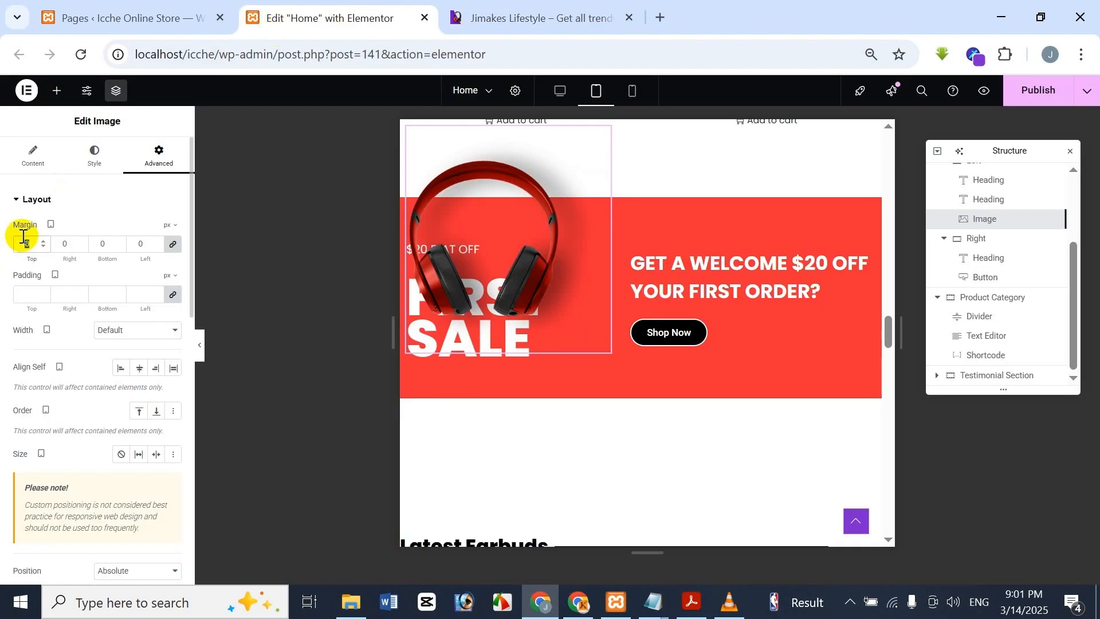
- Try a linked margin of -400 px on all sides of the headphones image and clear it
{"action": "left_click", "coordinate": [23, 236]}
{"action": "type", "text": "-400"}
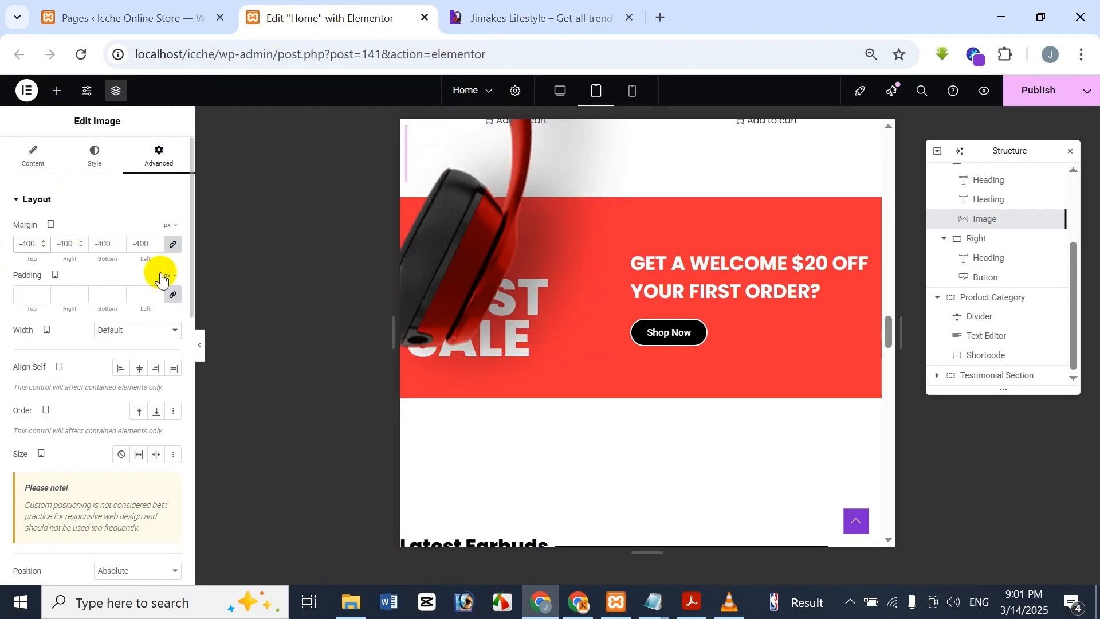
{"action": "key", "text": "BackSpace"}
{"action": "key", "text": "BackSpace"}
{"action": "key", "text": "BackSpace"}
{"action": "key", "text": "BackSpace"}
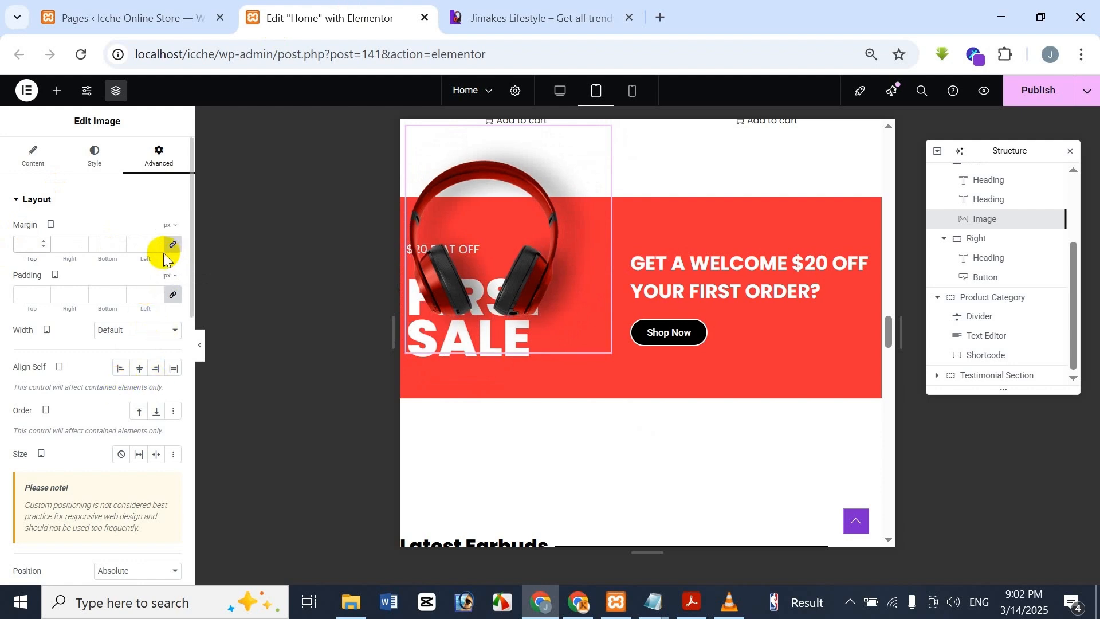
- Try a linked margin of 50 px on all sides of the headphones image and clear it
{"action": "type", "text": "50"}
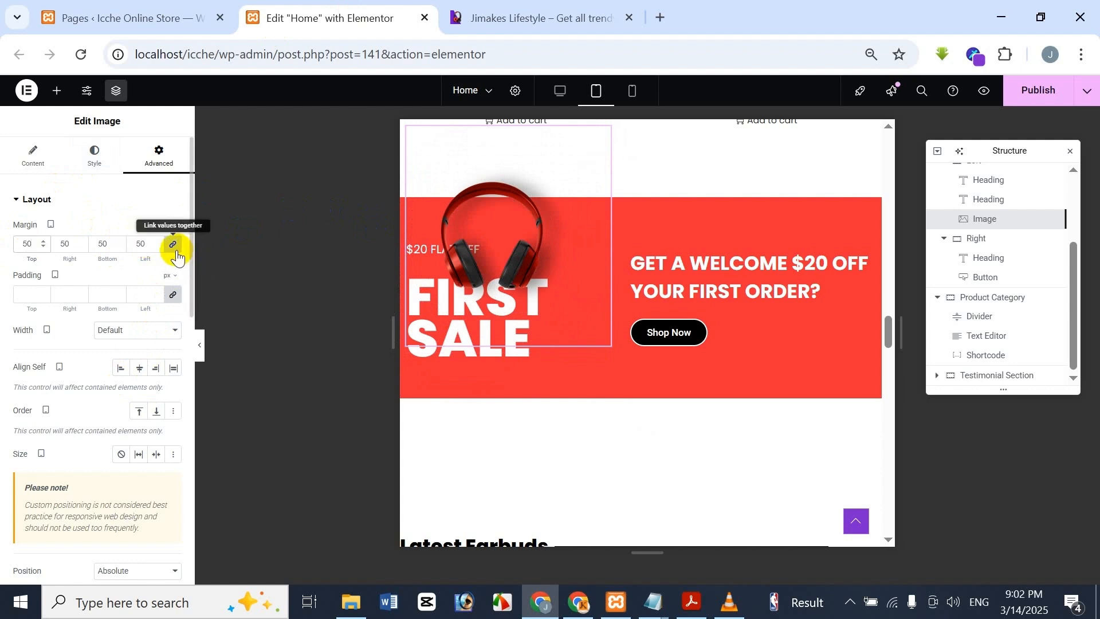
{"action": "key", "text": "BackSpace"}
{"action": "key", "text": "BackSpace"}
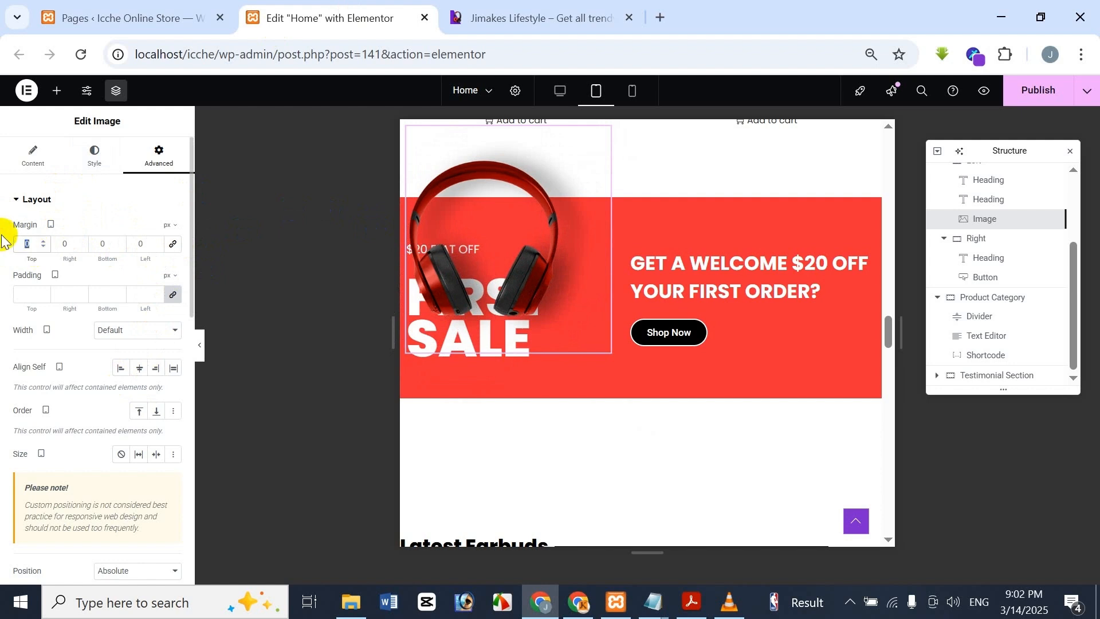
- Try a top margin of -400 px on the headphones image with the margin sides unlinked
{"action": "type", "text": "-400"}
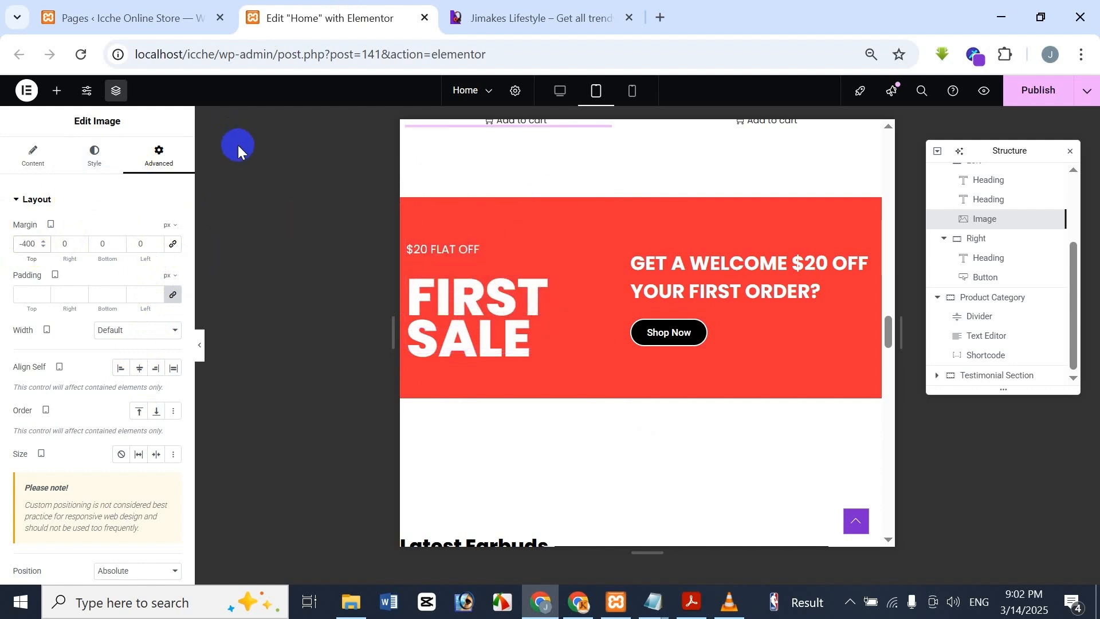
{"action": "key", "text": "BackSpace"}
{"action": "key", "text": "BackSpace"}
{"action": "key", "text": "BackSpace"}
{"action": "key", "text": "BackSpace"}
- Set the headphones image's top margin to 100 px and compare its placement with the reference site's banner
{"action": "type", "text": "04"}
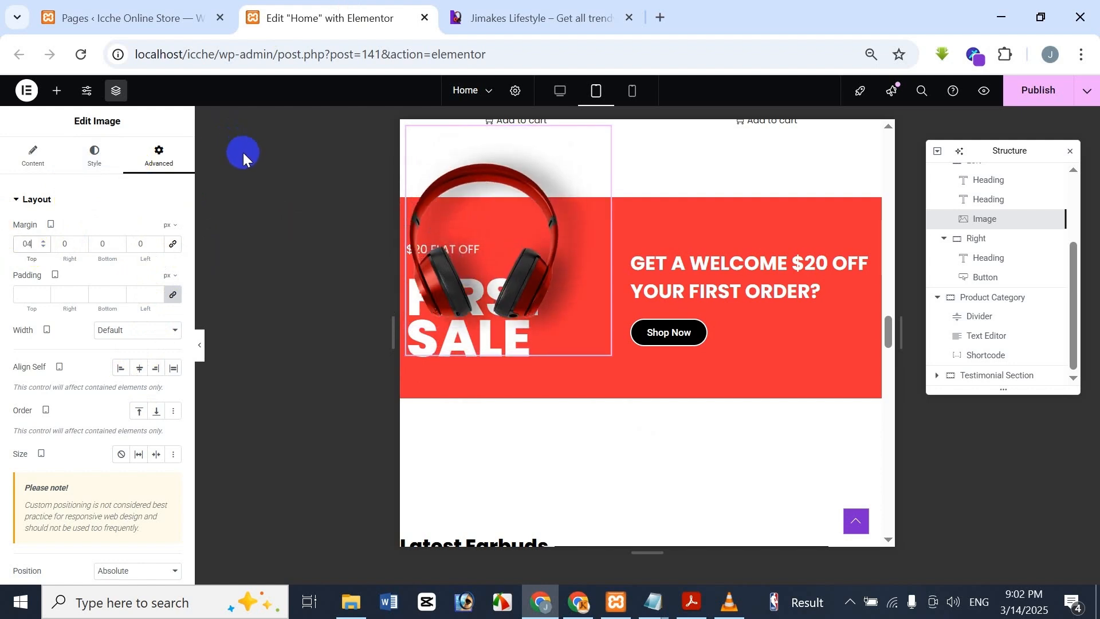
{"action": "type", "text": "00"}
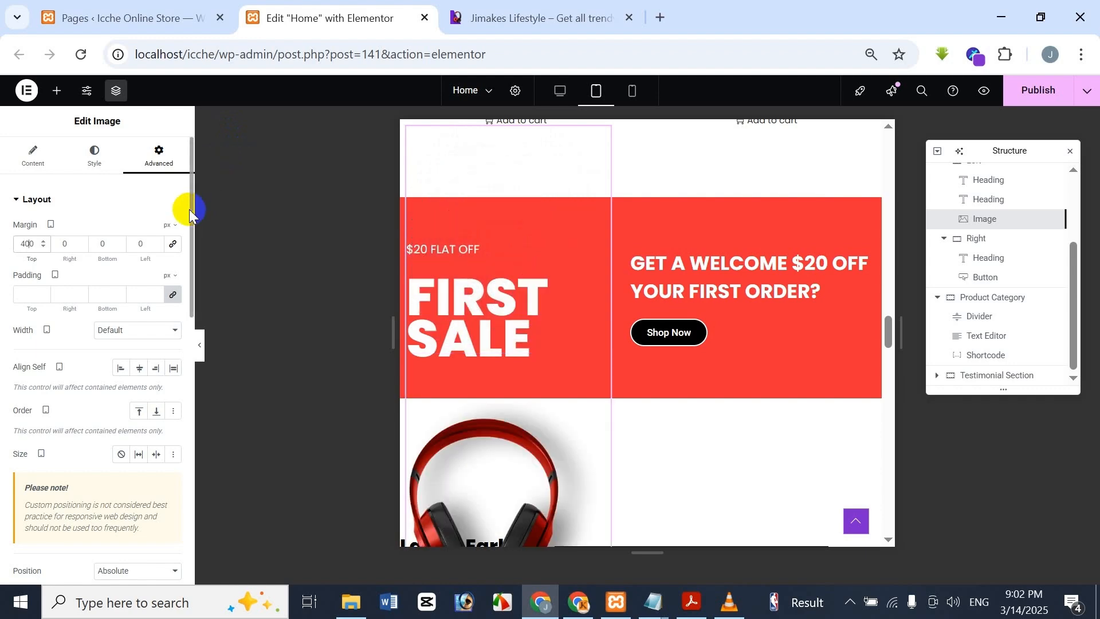
{"action": "key", "text": "BackSpace"}
{"action": "type", "text": "1"}
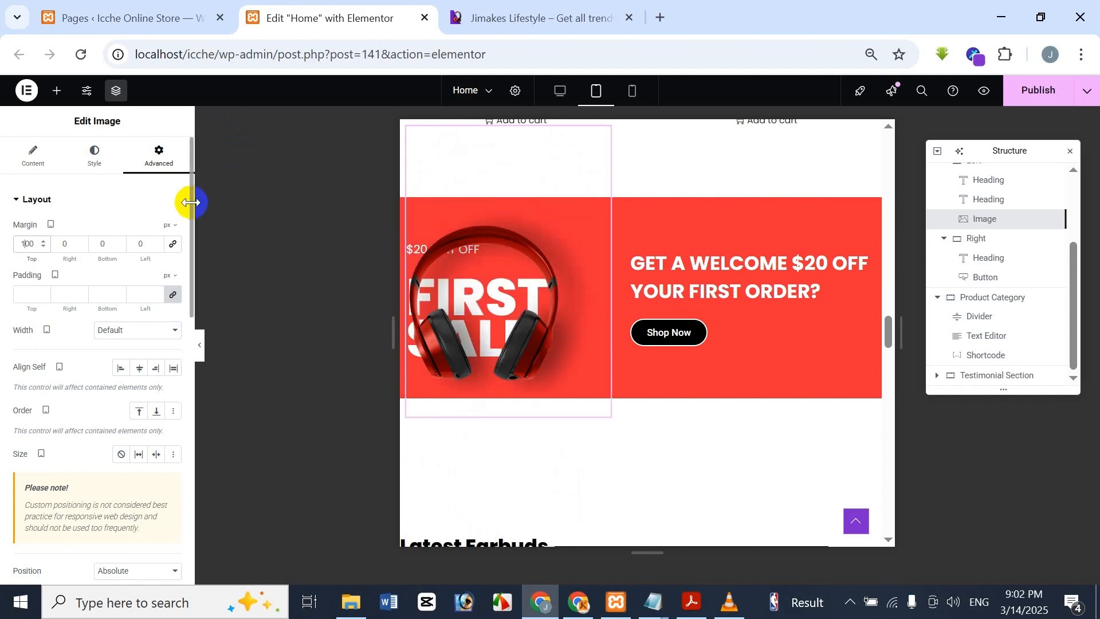
{"action": "left_click", "coordinate": [539, 13]}
{"action": "left_click", "coordinate": [302, 6]}
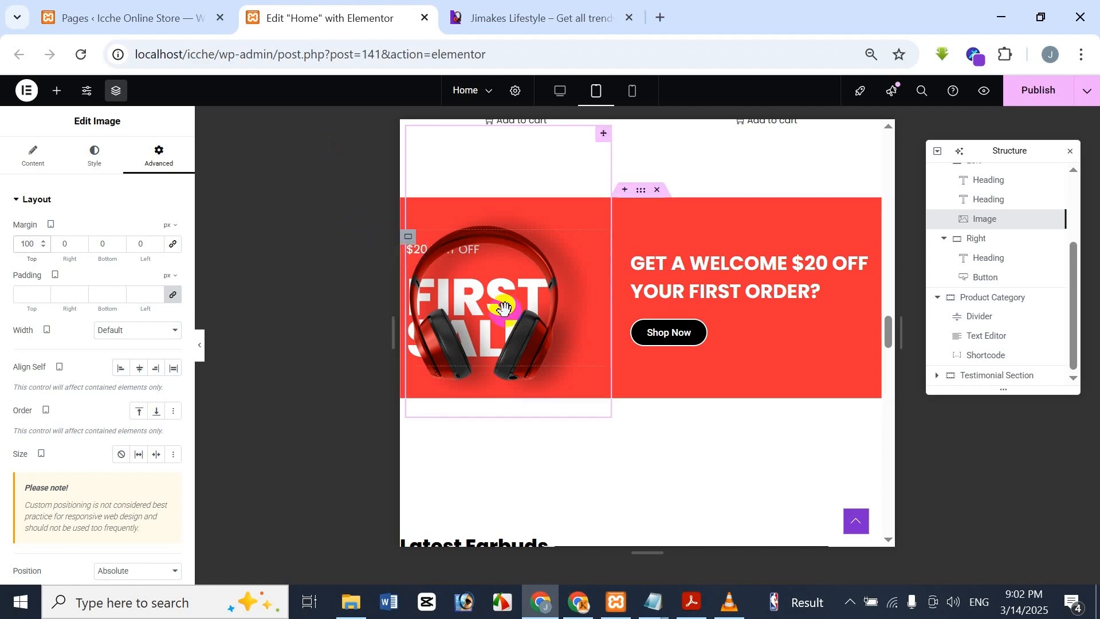
{"action": "left_click", "coordinate": [539, 17]}
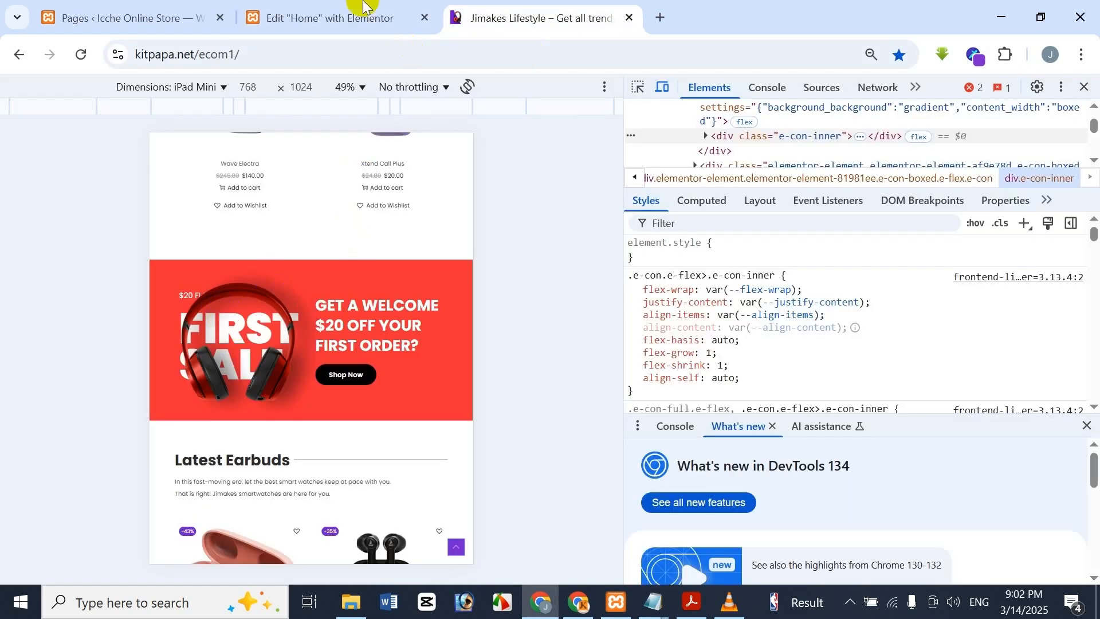
{"action": "left_click", "coordinate": [318, 12]}
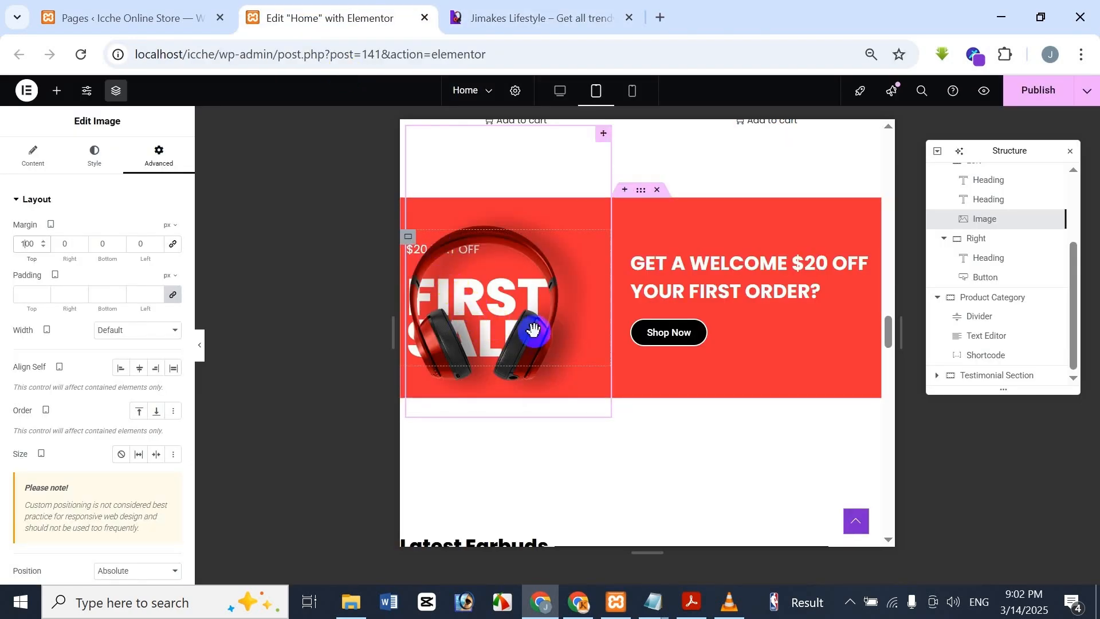
{"action": "left_click", "coordinate": [520, 10]}
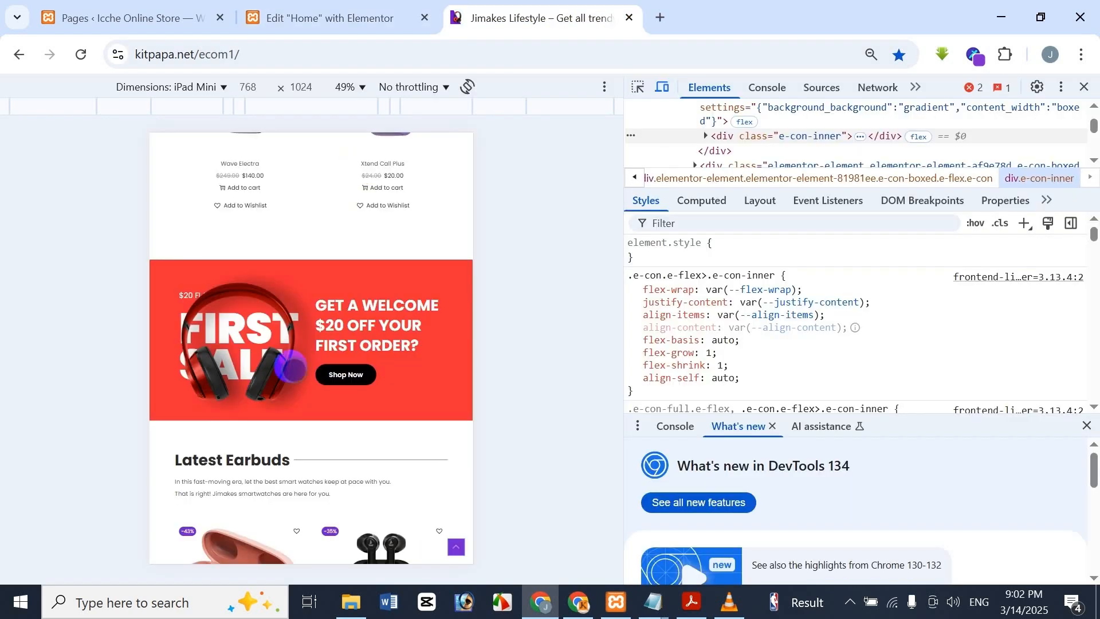
{"action": "left_click", "coordinate": [327, 14]}
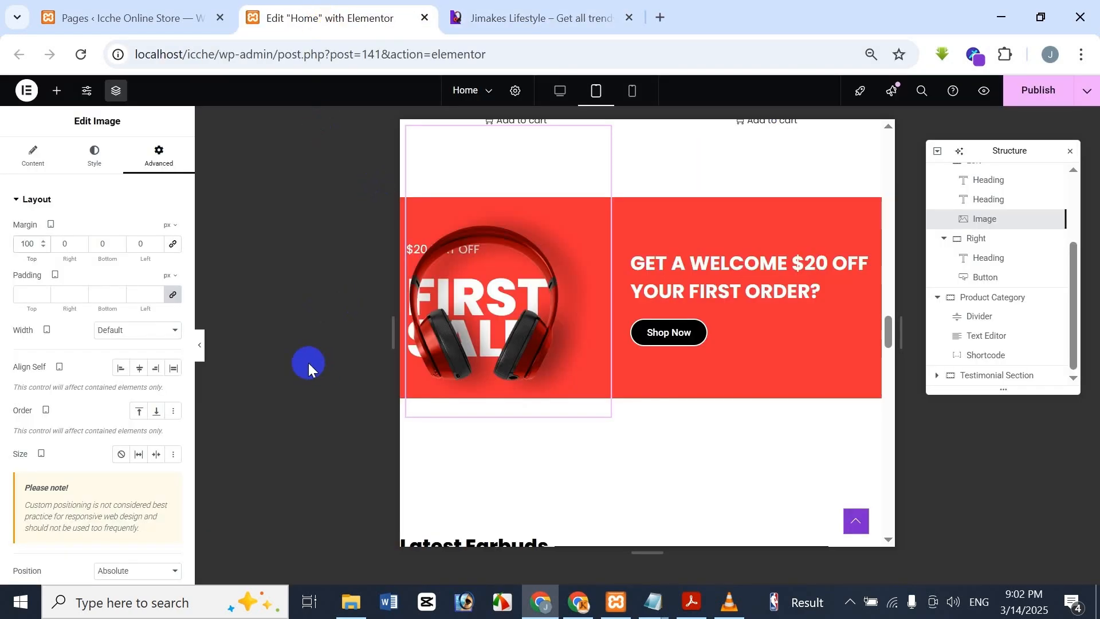
- Try a left margin of 100 px on the headphones image and undo it
{"action": "double_click", "coordinate": [145, 243]}
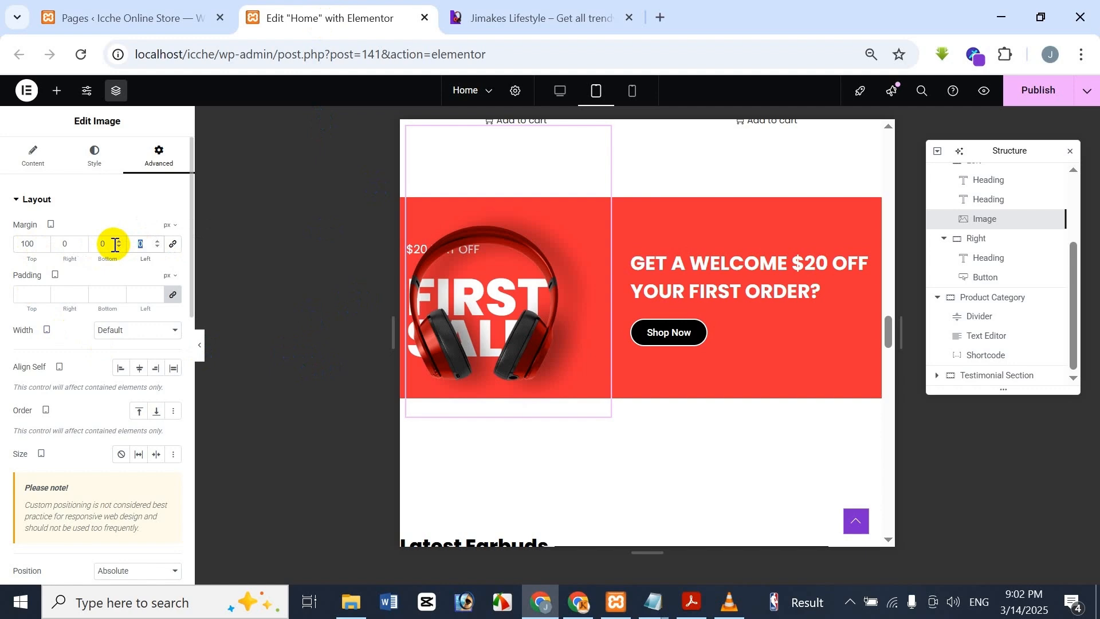
{"action": "type", "text": "100"}
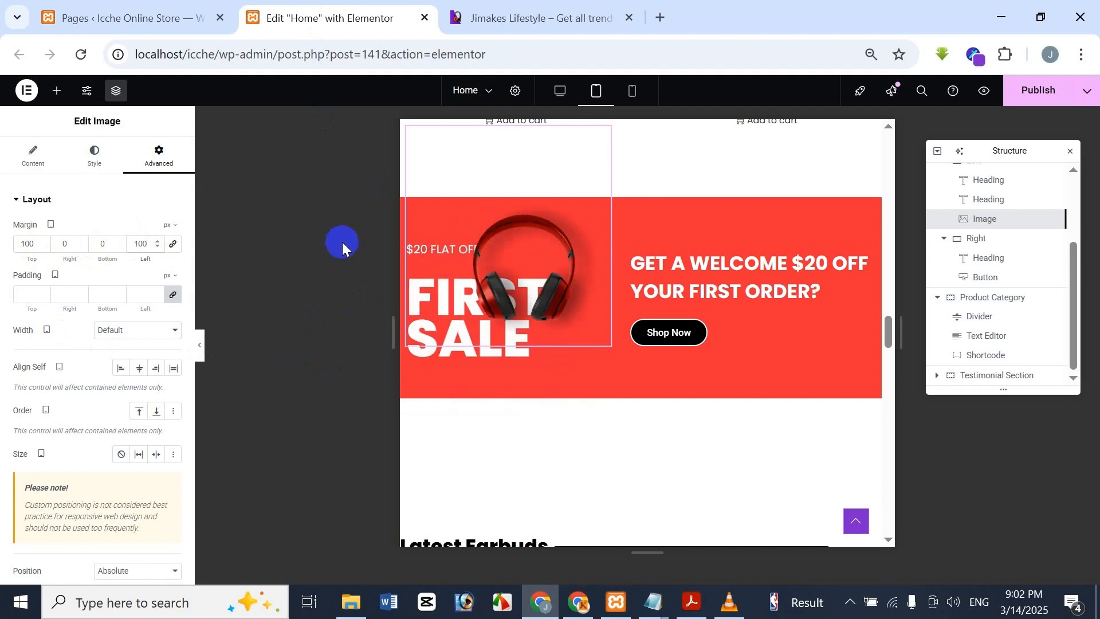
{"action": "key", "text": "ctrl+z"}
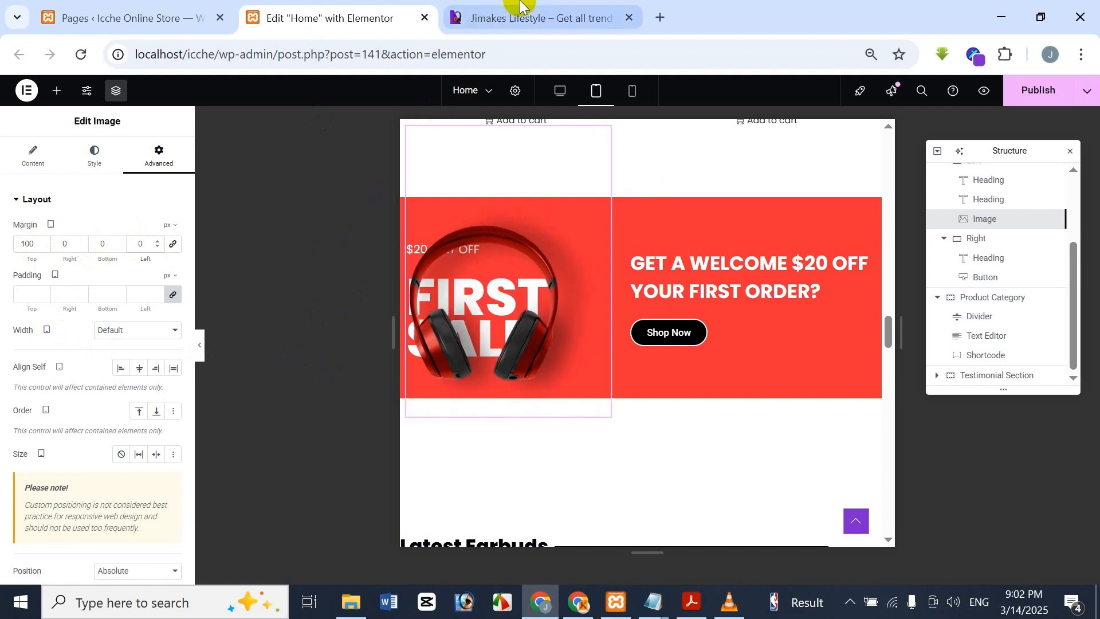
- Check the reference banner and set the headphones image's right margin to -10 px
{"action": "left_click", "coordinate": [498, 12]}
{"action": "left_click", "coordinate": [373, 10]}
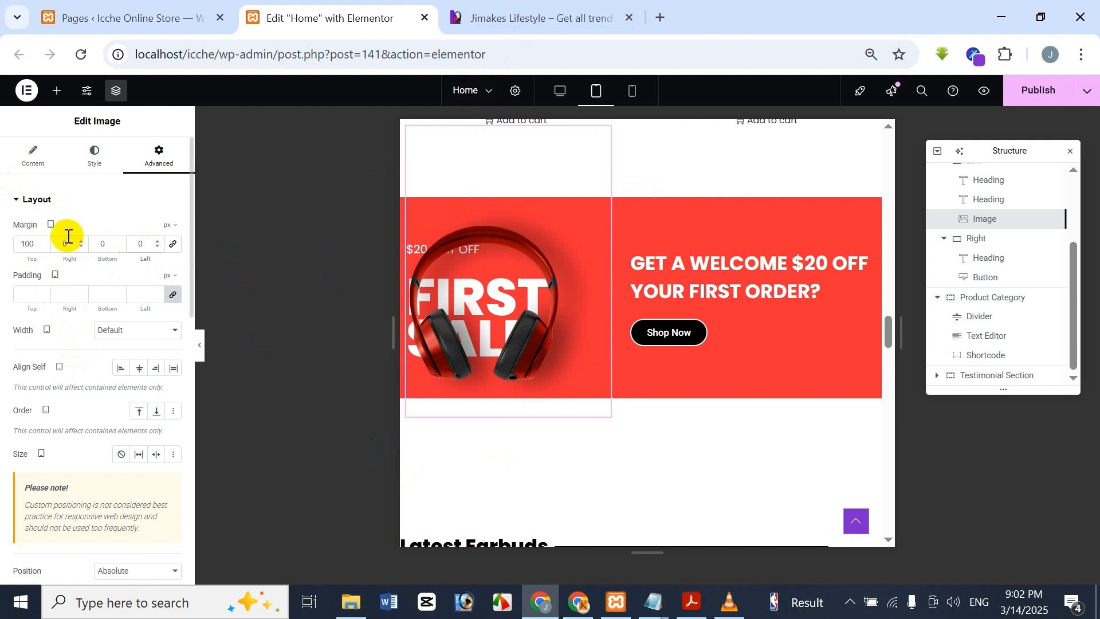
{"action": "type", "text": "-10"}
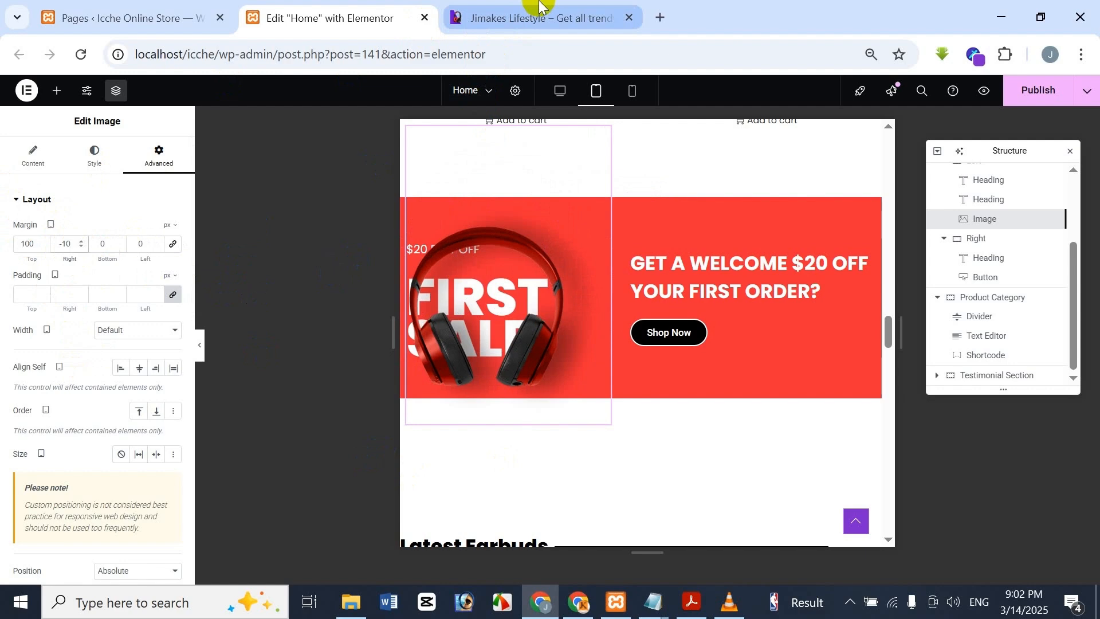
{"action": "key", "text": "BackSpace"}
{"action": "key", "text": "BackSpace"}
{"action": "key", "text": "BackSpace"}
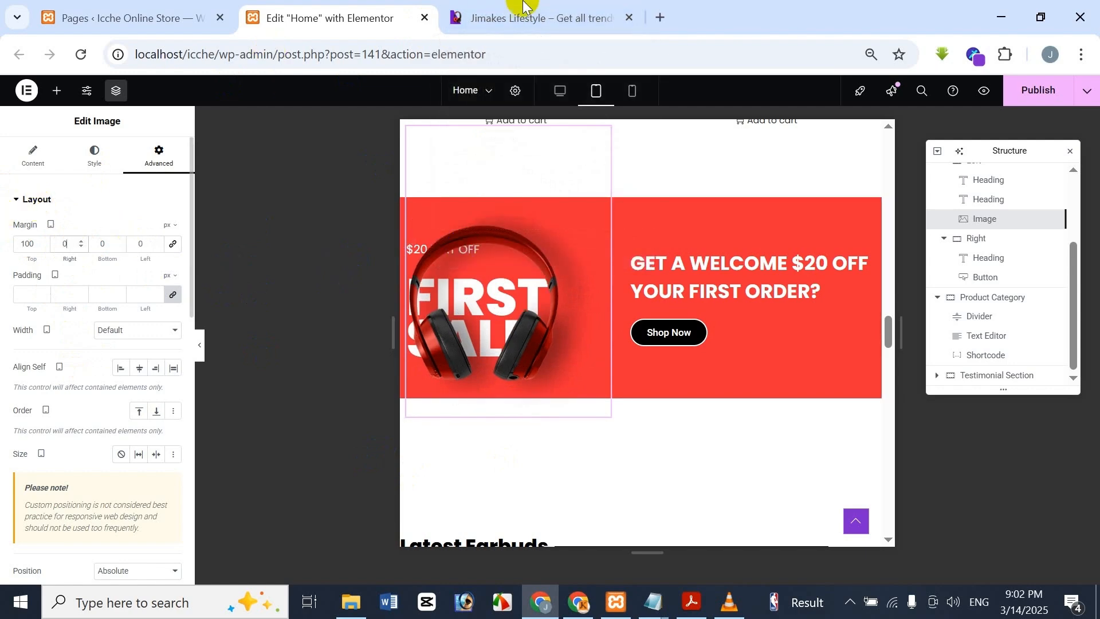
{"action": "left_click", "coordinate": [523, 6]}
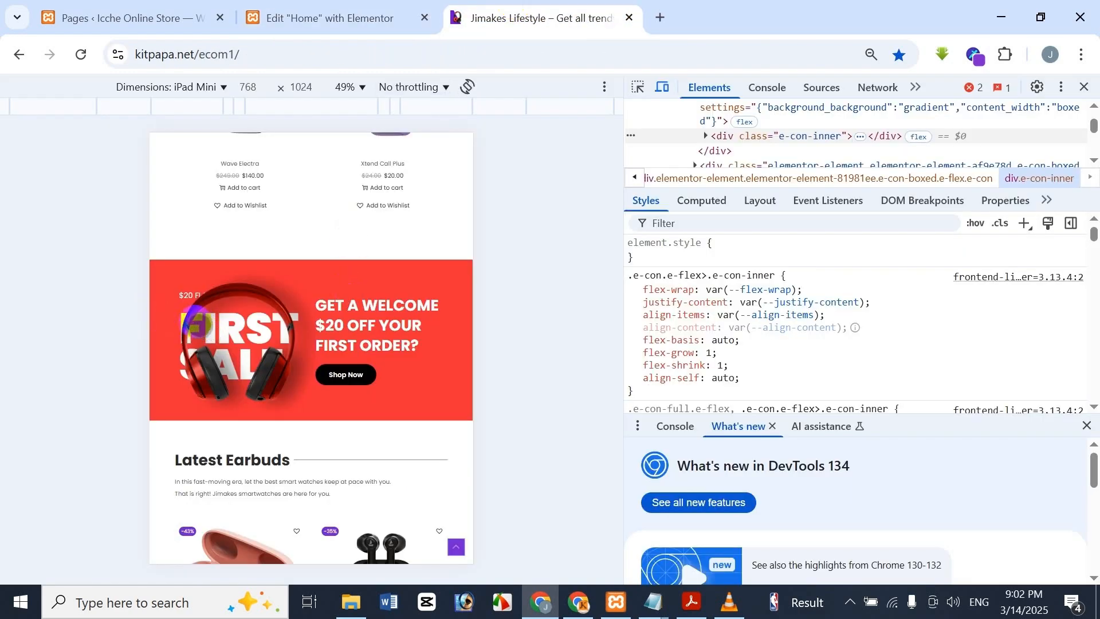
{"action": "left_click", "coordinate": [395, 11]}
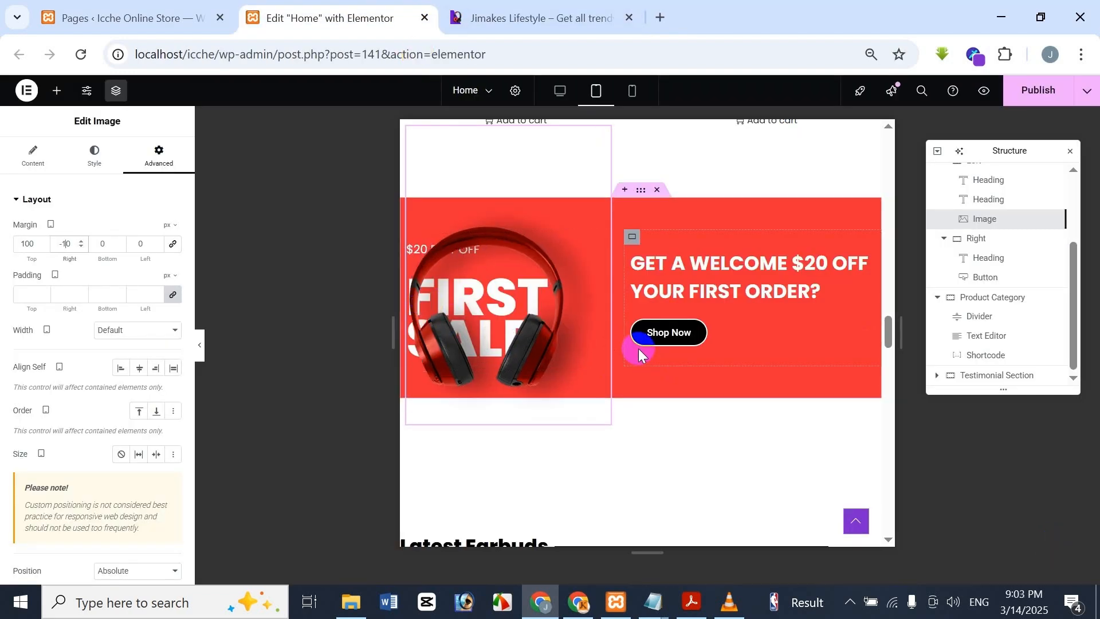
- Compare the headphones image's size and position in the tablet banner with the Jimakes reference page
{"action": "left_click", "coordinate": [528, 16]}
{"action": "left_click", "coordinate": [331, 18]}
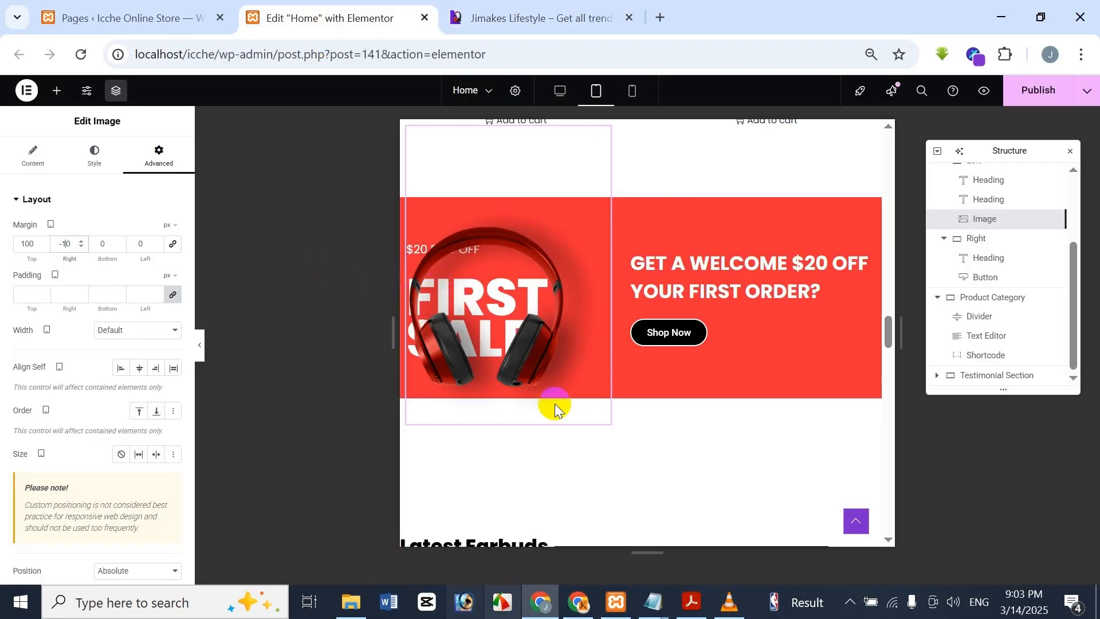
{"action": "left_click", "coordinate": [532, 7]}
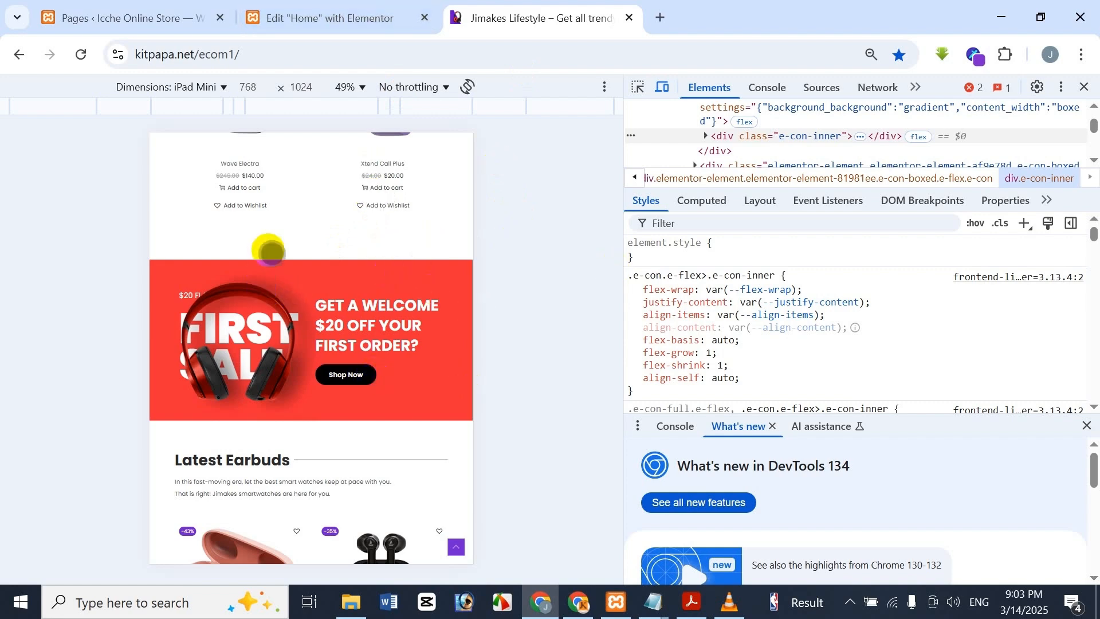
{"action": "left_click", "coordinate": [338, 16]}
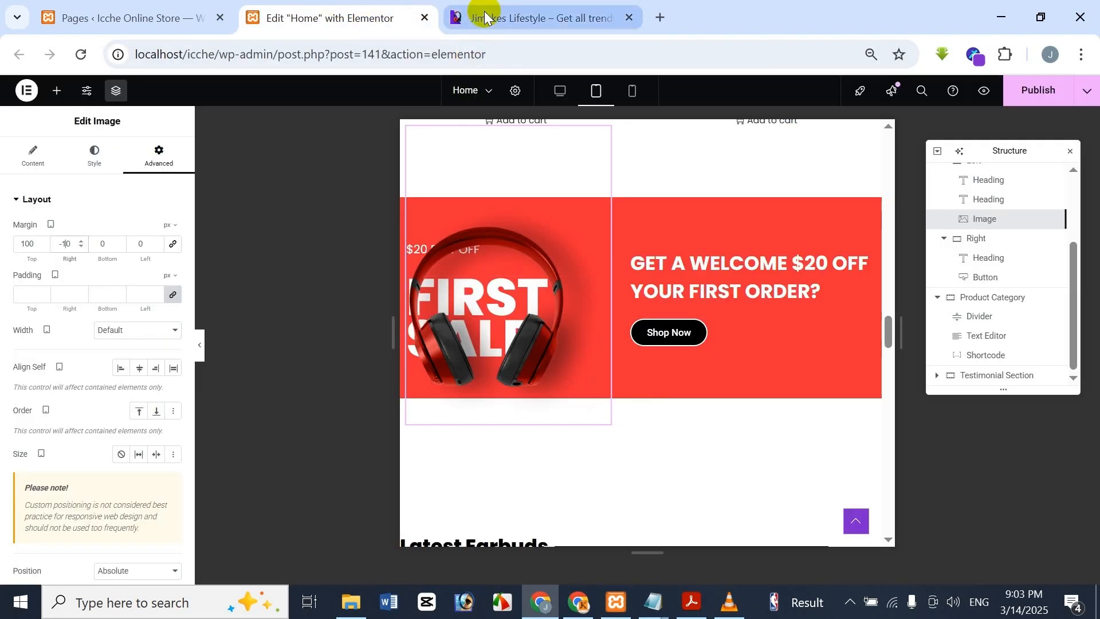
{"action": "mouse_move", "coordinate": [485, 16]}
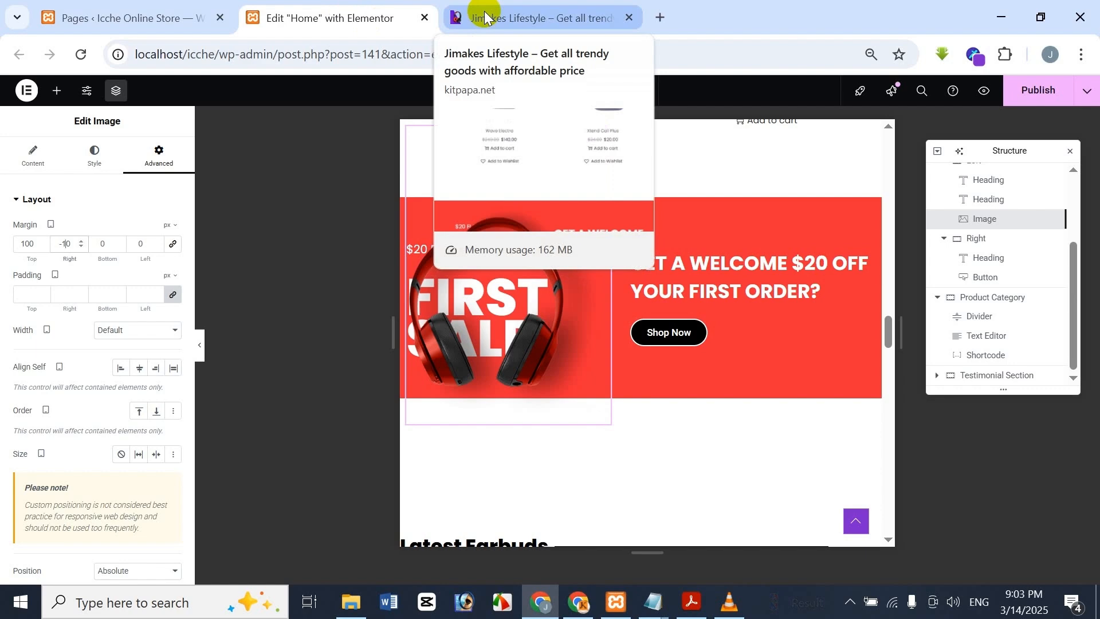
{"action": "left_click", "coordinate": [485, 9]}
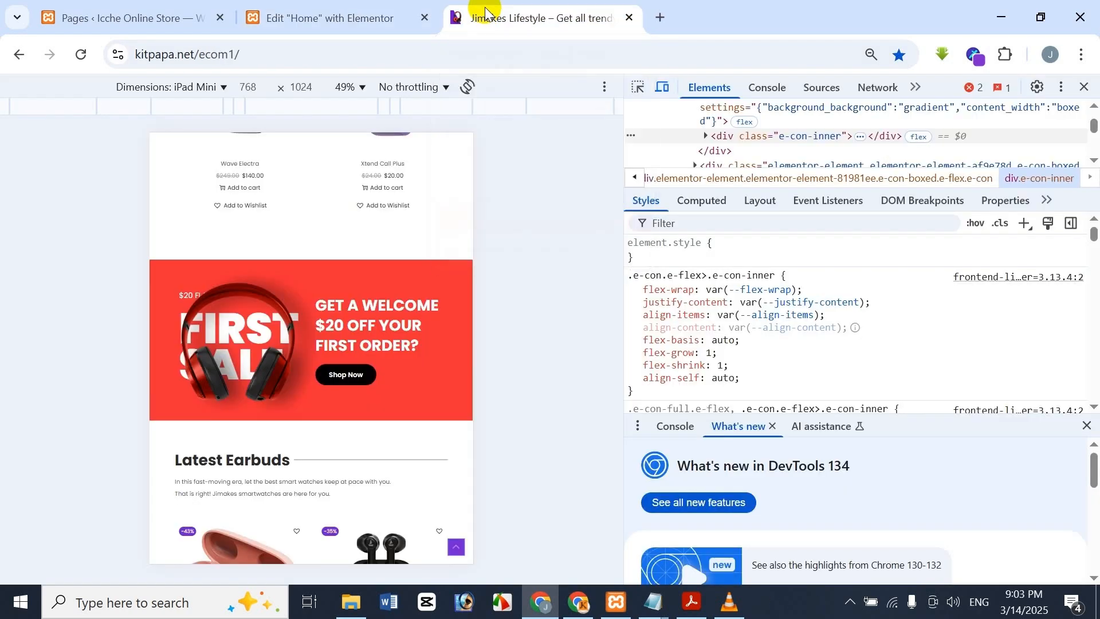
{"action": "left_click", "coordinate": [364, 9]}
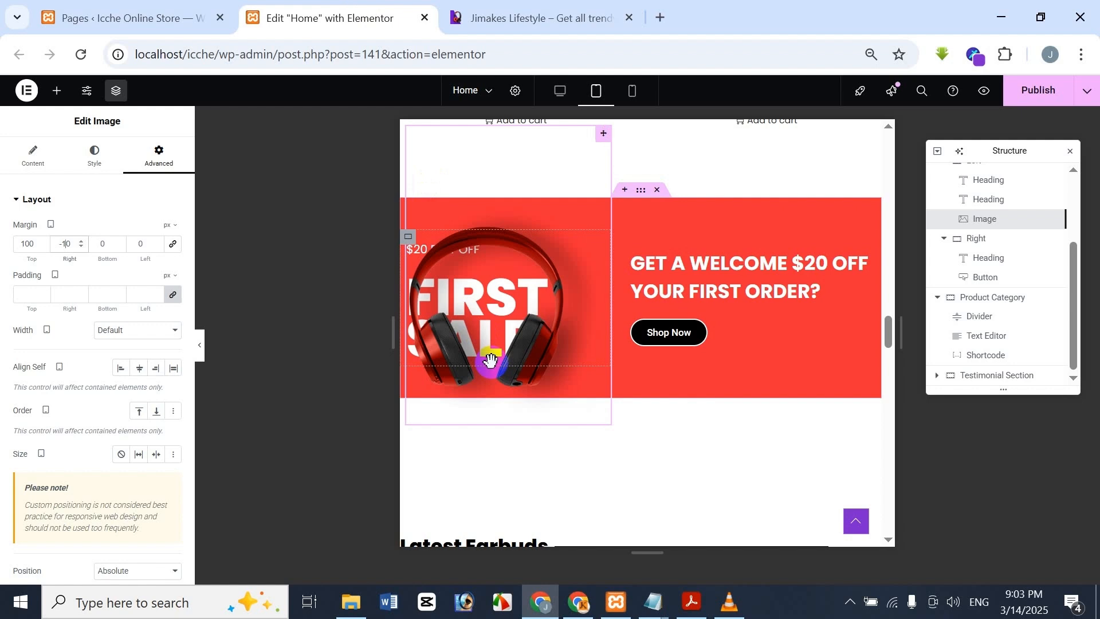
{"action": "left_click", "coordinate": [480, 14]}
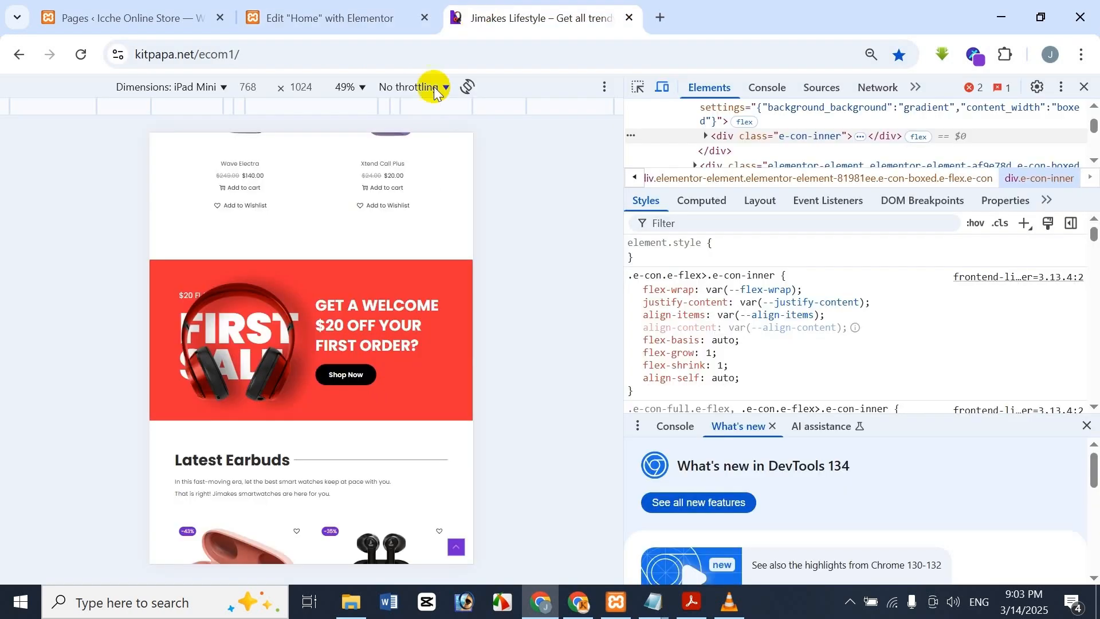
{"action": "left_click", "coordinate": [344, 12]}
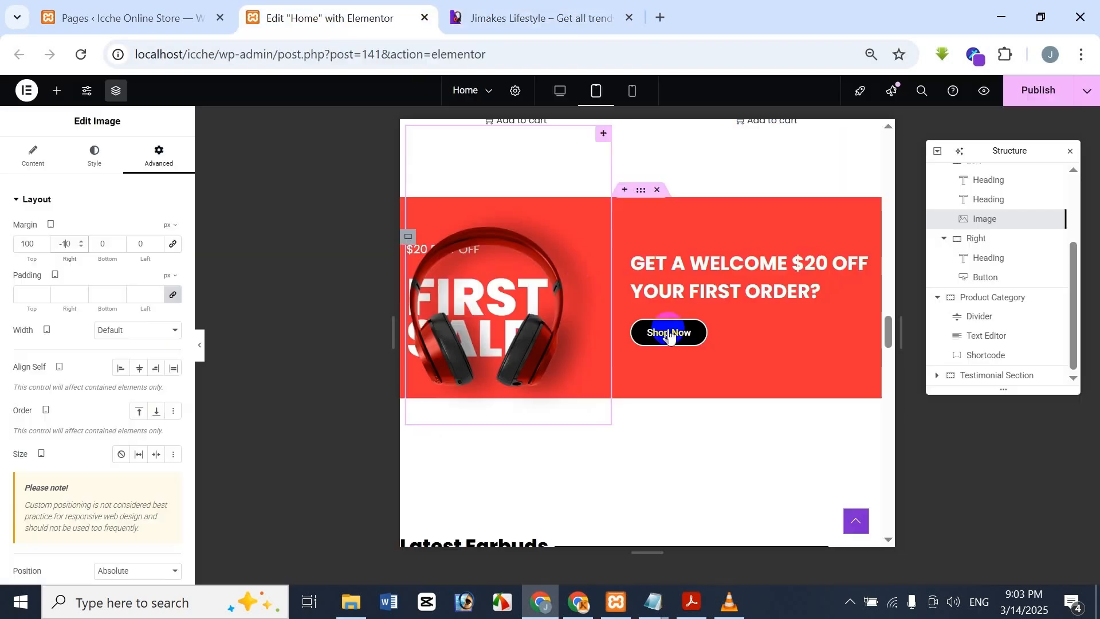
- Compare the Latest Earbuds section's heading, text and product layout with the same section on the reference site
{"action": "scroll", "coordinate": [535, 442], "scroll_direction": "down", "scroll_amount": 3}
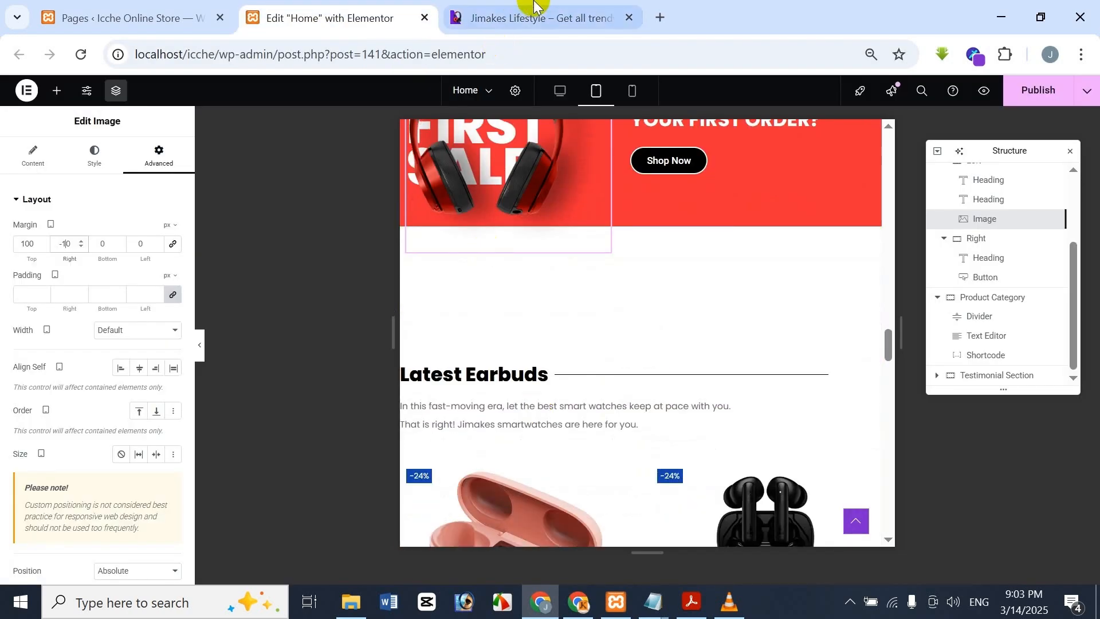
{"action": "left_click", "coordinate": [512, 20]}
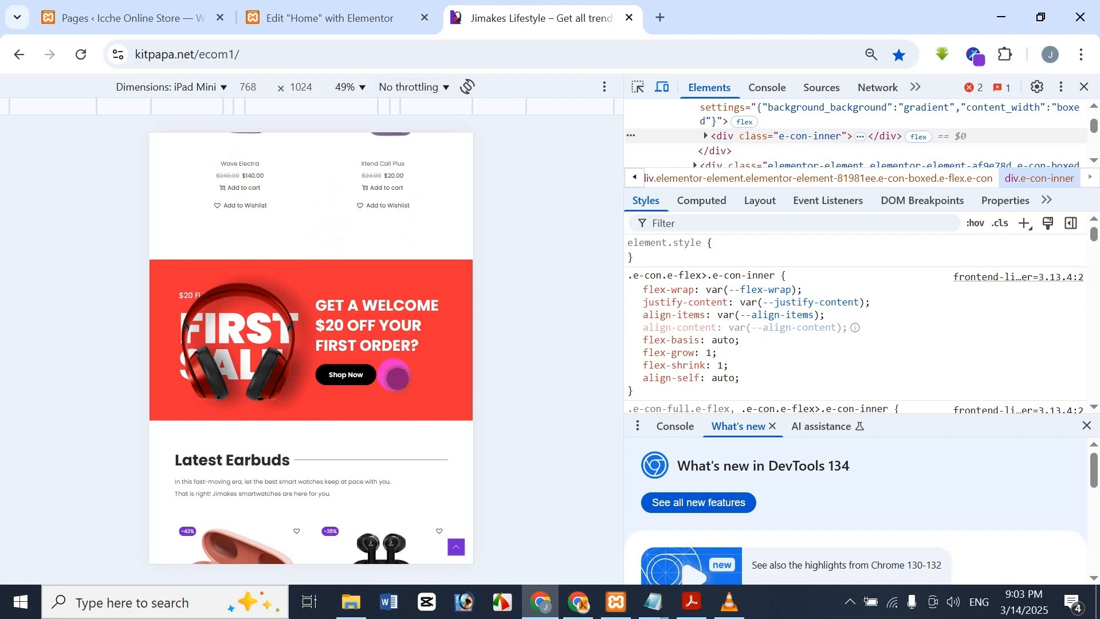
{"action": "scroll", "coordinate": [361, 259], "scroll_direction": "down", "scroll_amount": 3}
{"action": "scroll", "coordinate": [361, 259], "scroll_direction": "down", "scroll_amount": 12}
{"action": "scroll", "coordinate": [361, 259], "scroll_direction": "up", "scroll_amount": 9}
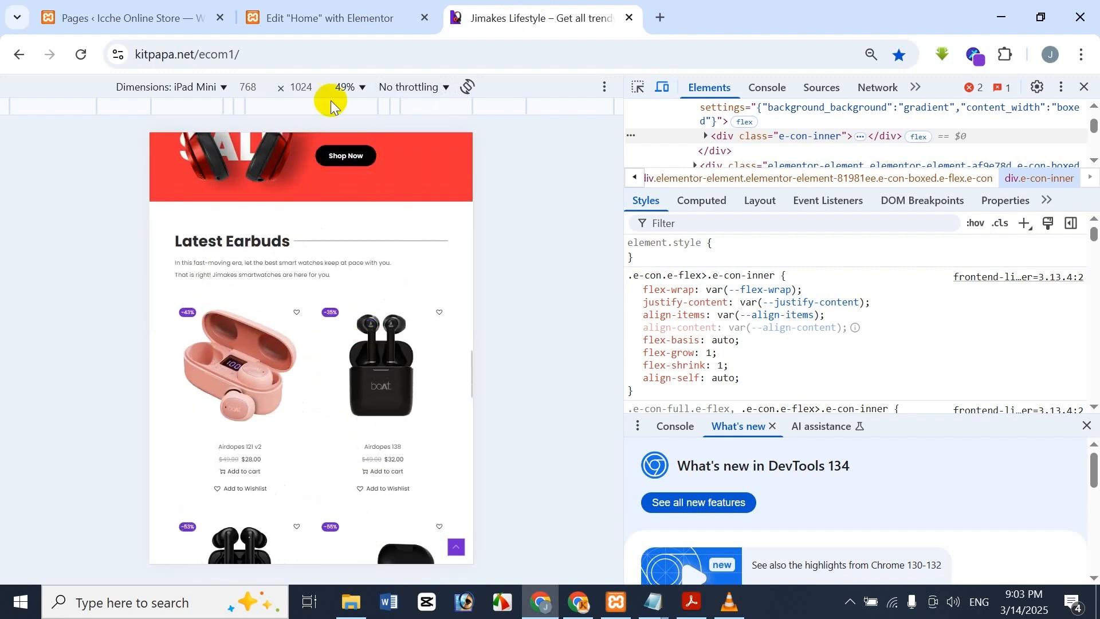
{"action": "left_click", "coordinate": [354, 11]}
{"action": "scroll", "coordinate": [524, 394], "scroll_direction": "down", "scroll_amount": 2}
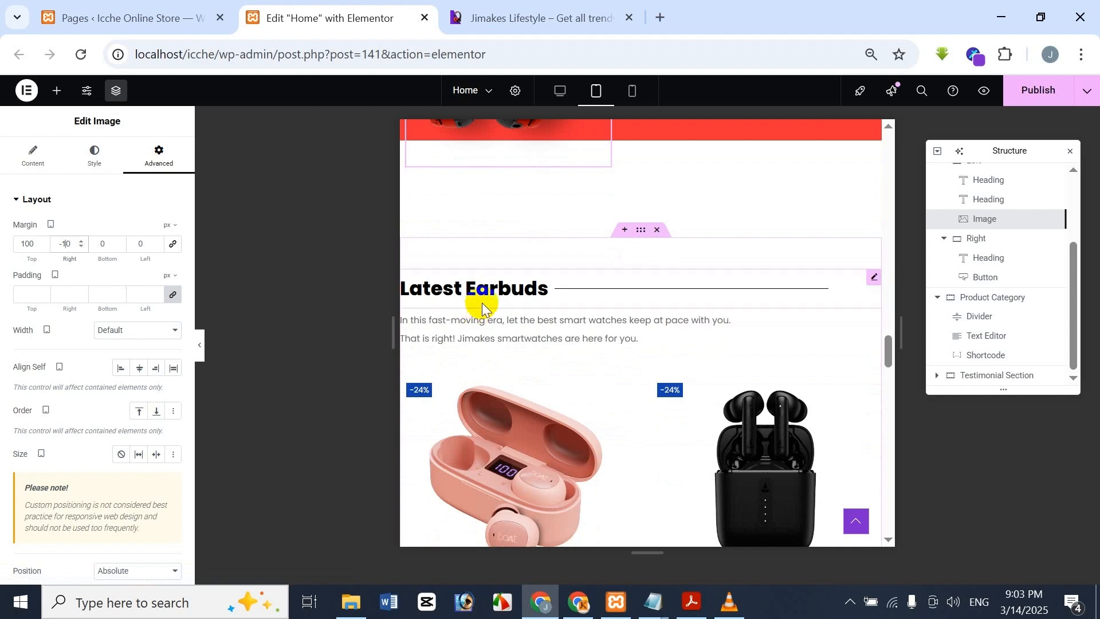
{"action": "left_click", "coordinate": [481, 13]}
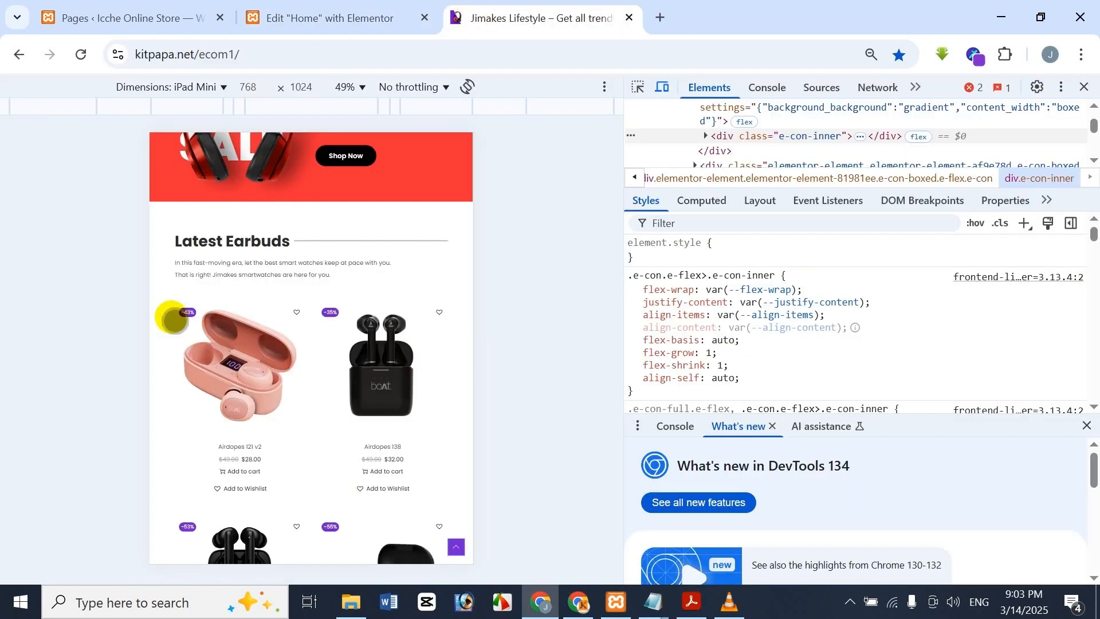
{"action": "left_click", "coordinate": [326, 13]}
{"action": "left_click", "coordinate": [573, 26]}
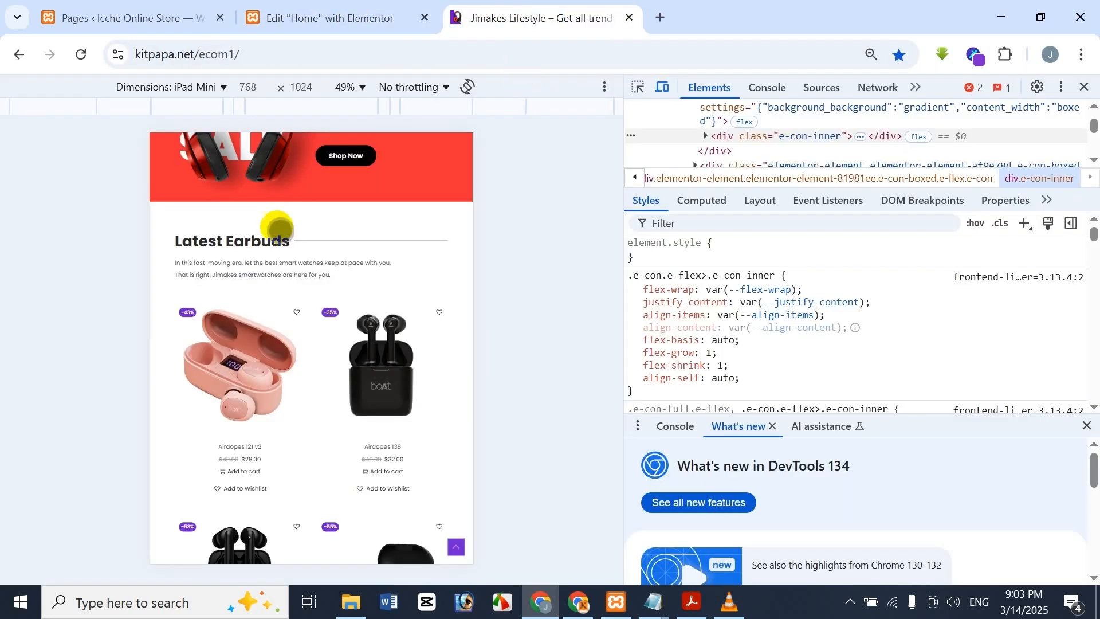
{"action": "left_click", "coordinate": [432, 14]}
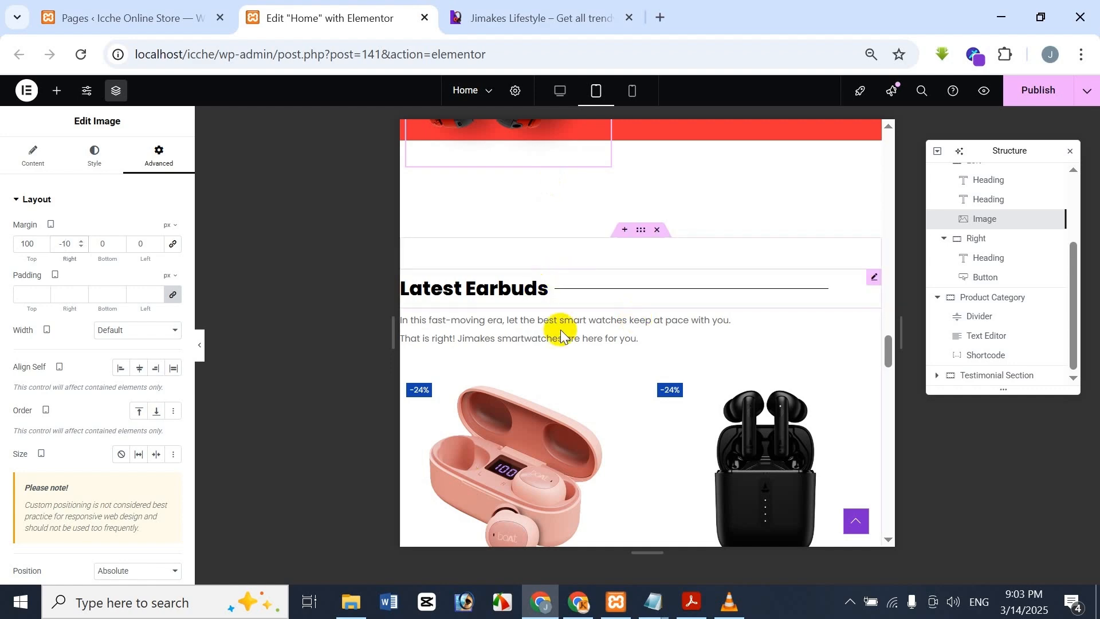
- Select the Latest Earbuds divider and compare its side spacing with the reference site
{"action": "right_click", "coordinate": [915, 475]}
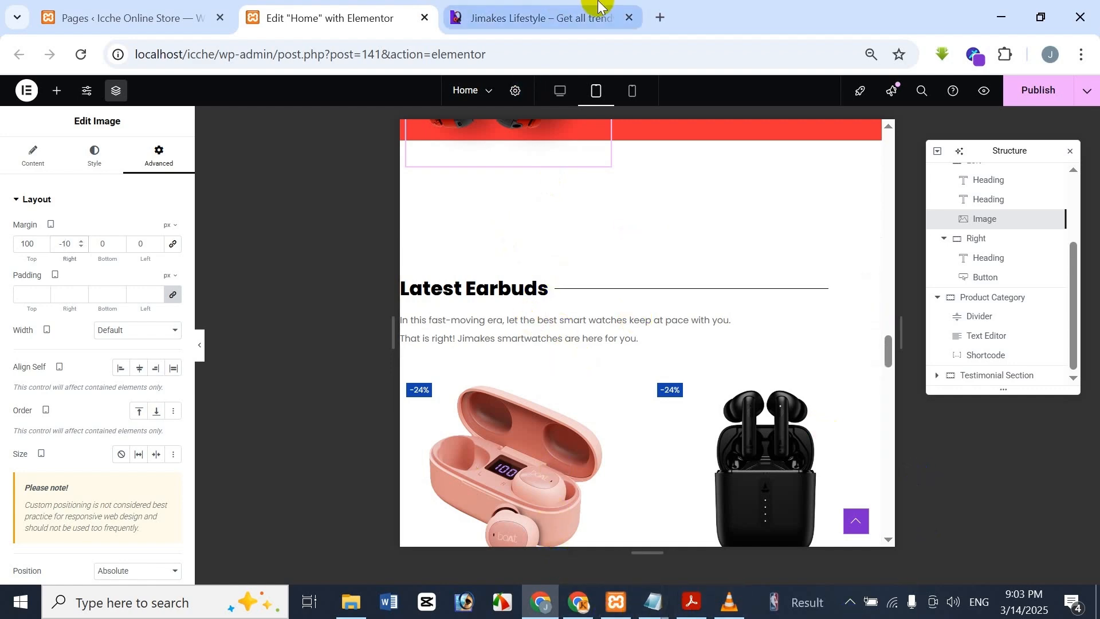
{"action": "left_click", "coordinate": [565, 17]}
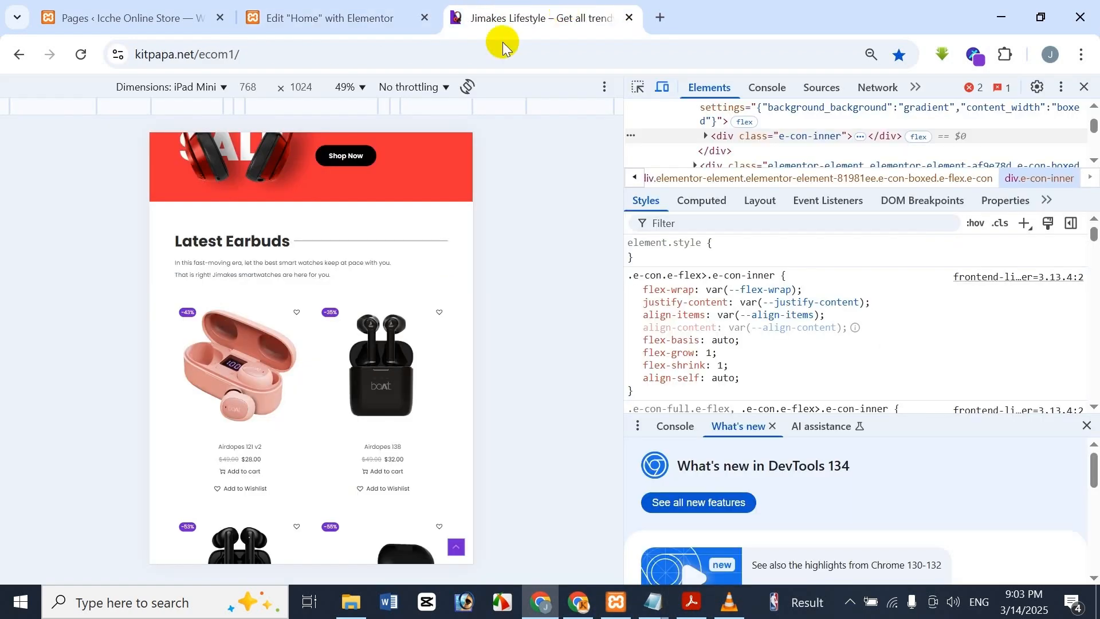
{"action": "left_click", "coordinate": [280, 7]}
{"action": "left_click", "coordinate": [430, 252]}
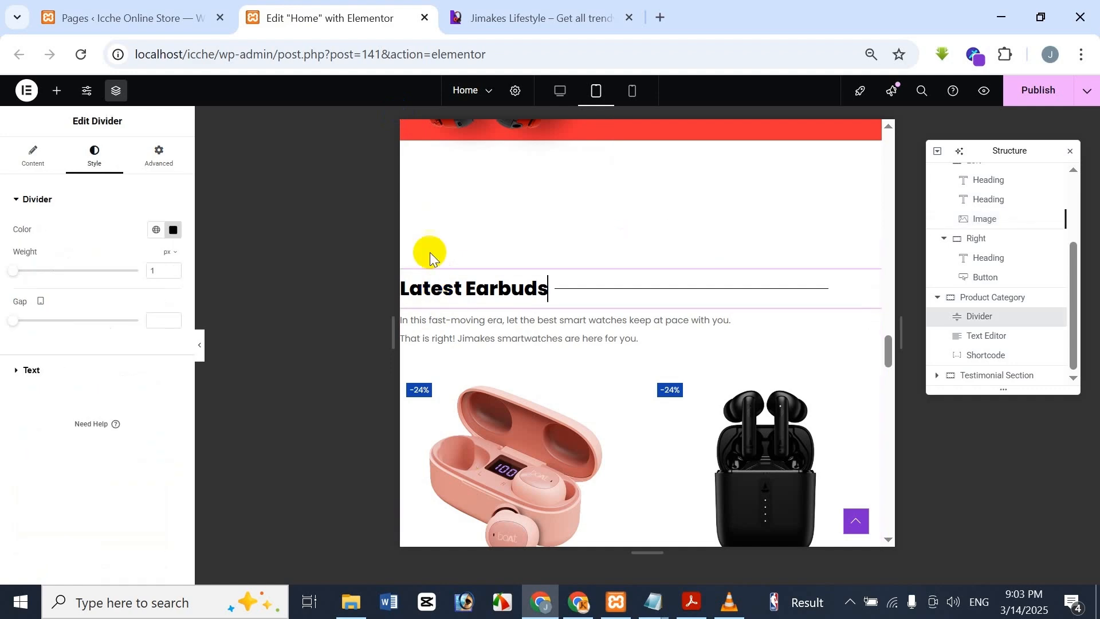
{"action": "left_click", "coordinate": [524, 7]}
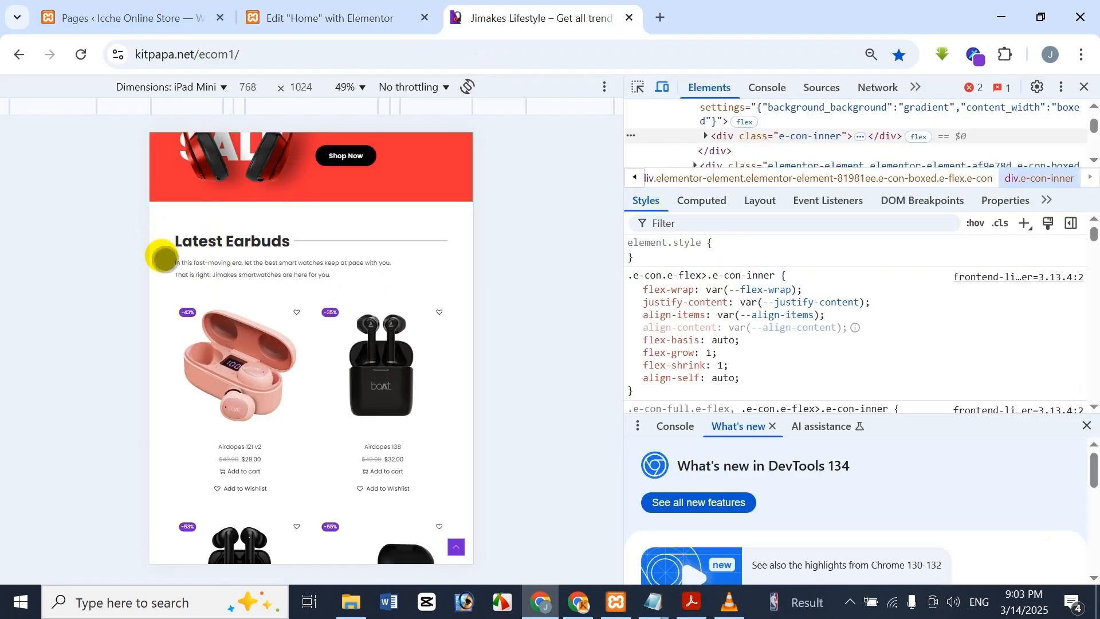
- Set the Latest Earbuds divider's left padding to 30 px, checking its offset against the reference site
{"action": "left_click", "coordinate": [275, 17]}
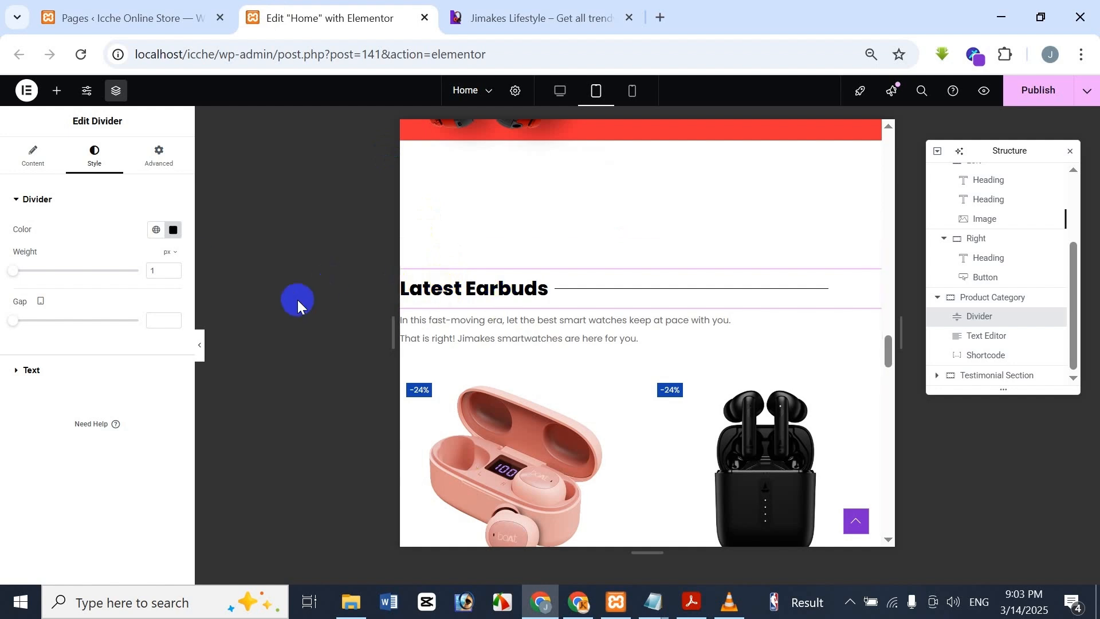
{"action": "left_click", "coordinate": [159, 167]}
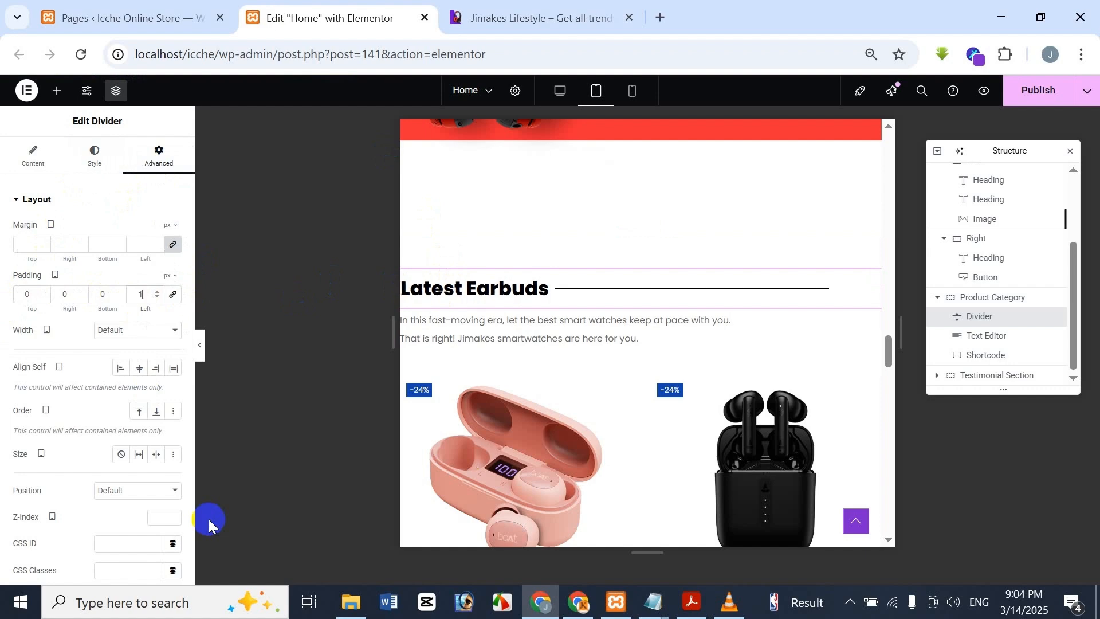
{"action": "key", "text": "ctrl+Tab"}
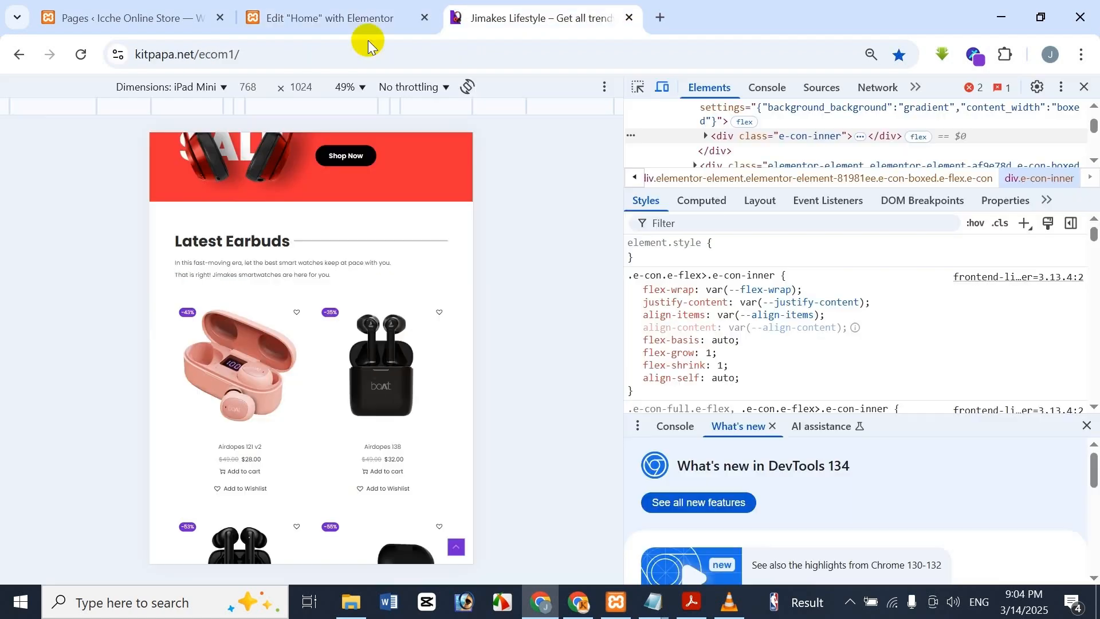
{"action": "left_click", "coordinate": [348, 8]}
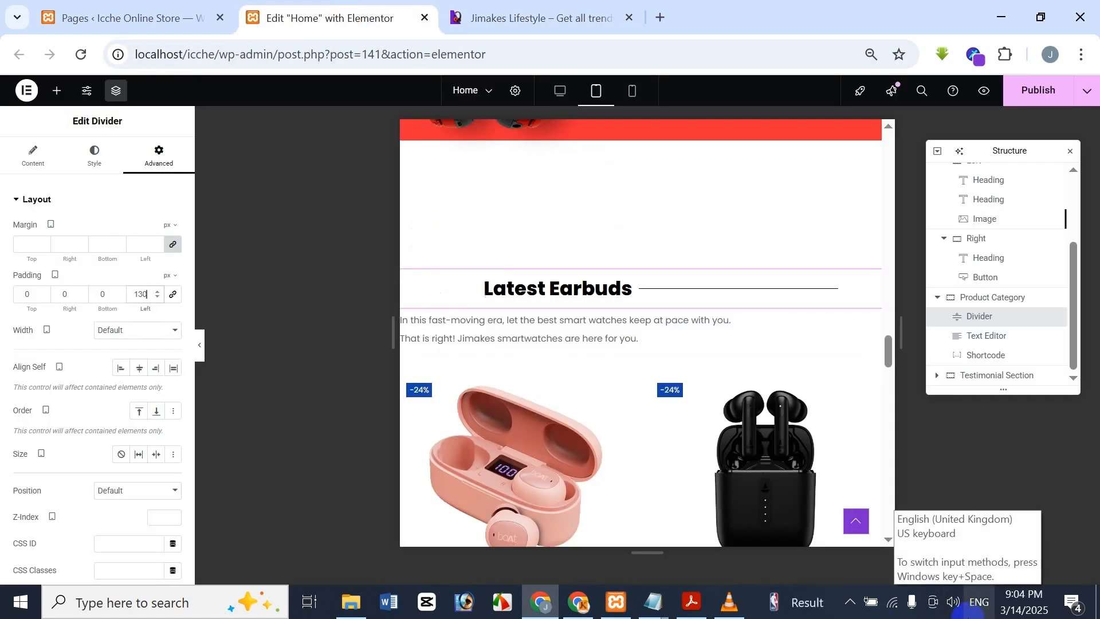
{"action": "key", "text": "Left"}
{"action": "key", "text": "Left"}
{"action": "key", "text": "BackSpace"}
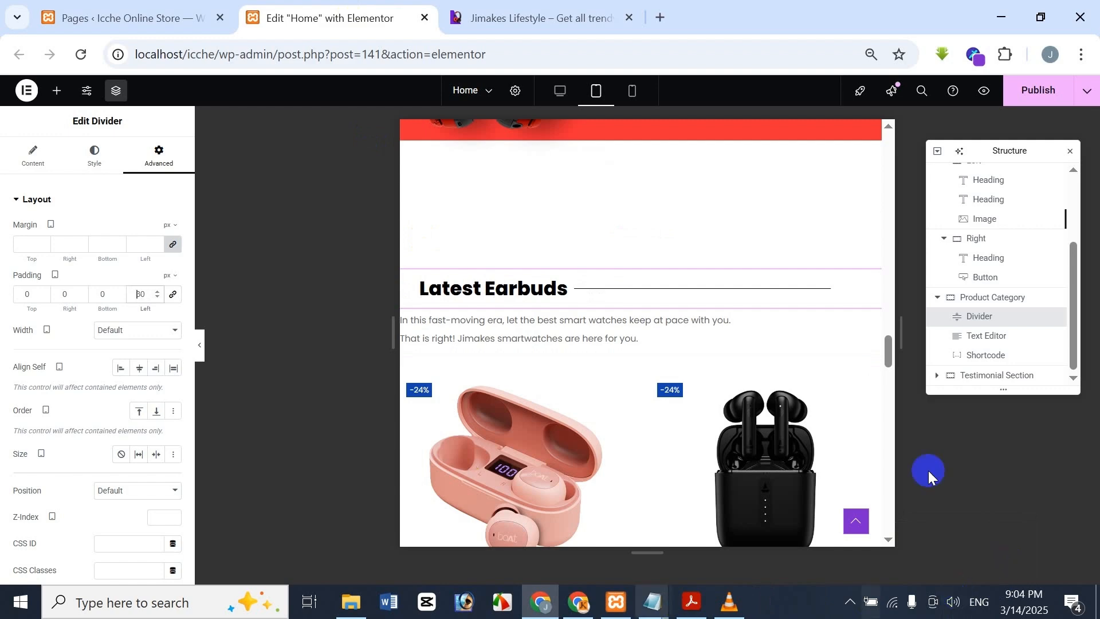
{"action": "left_click", "coordinate": [572, 12]}
{"action": "left_click", "coordinate": [337, 12]}
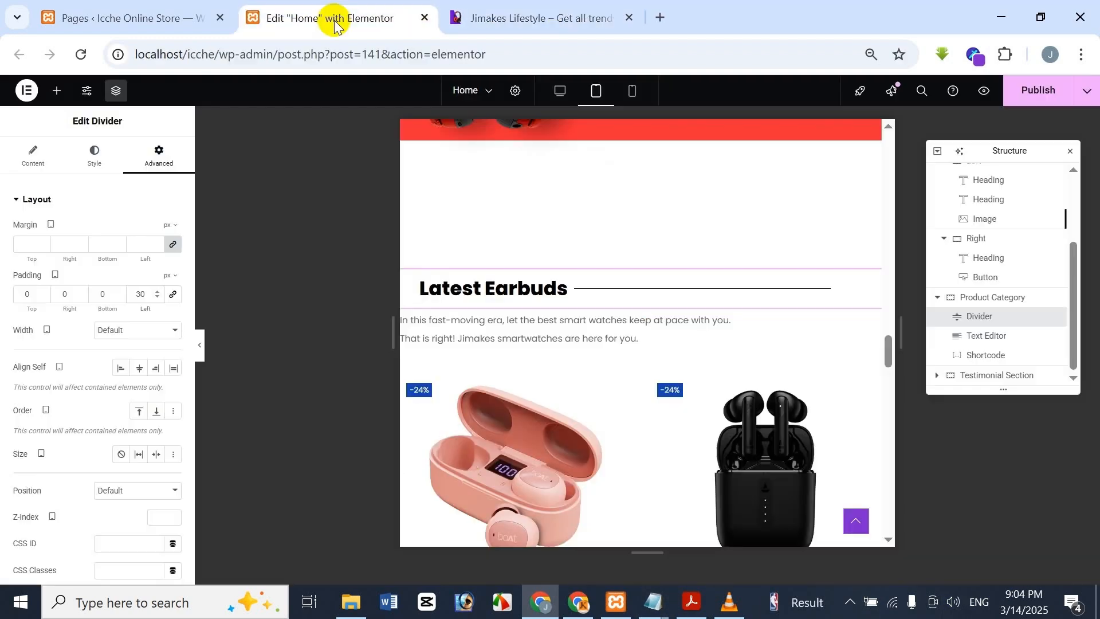
- Set the left padding of the text below the Latest Earbuds heading to 30 px and compare its alignment with the reference site
{"action": "left_click", "coordinate": [608, 338]}
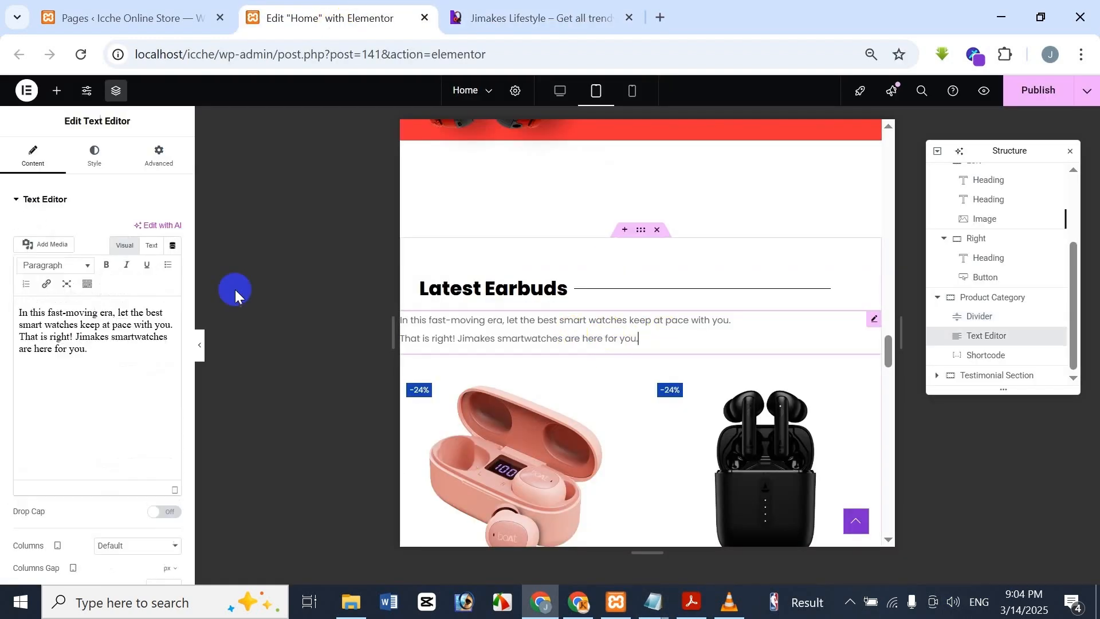
{"action": "left_click", "coordinate": [95, 163]}
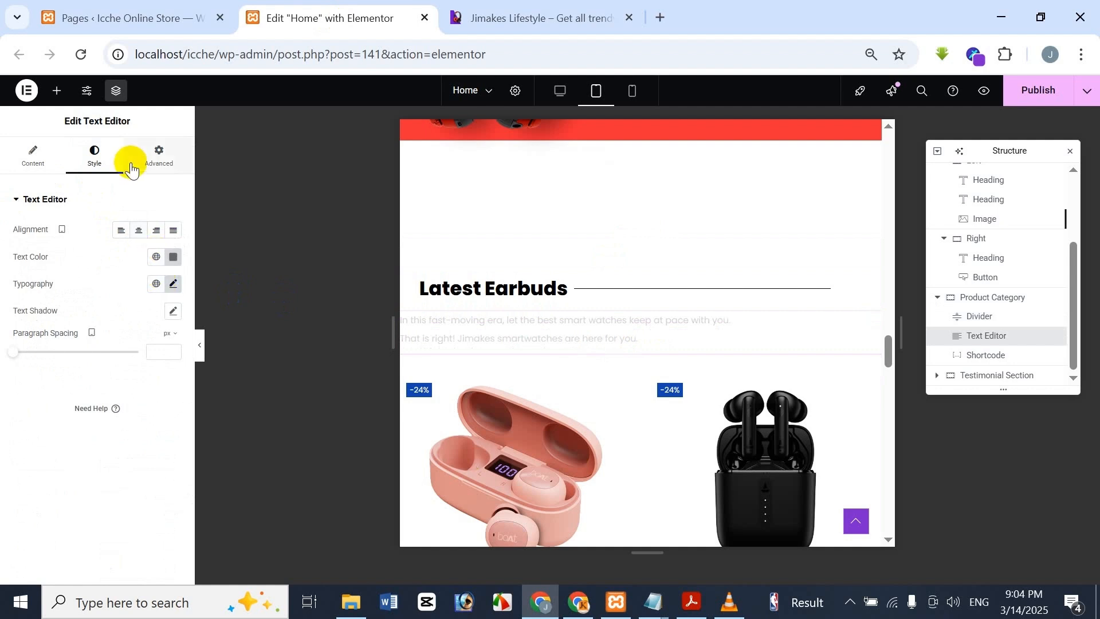
{"action": "left_click", "coordinate": [159, 156]}
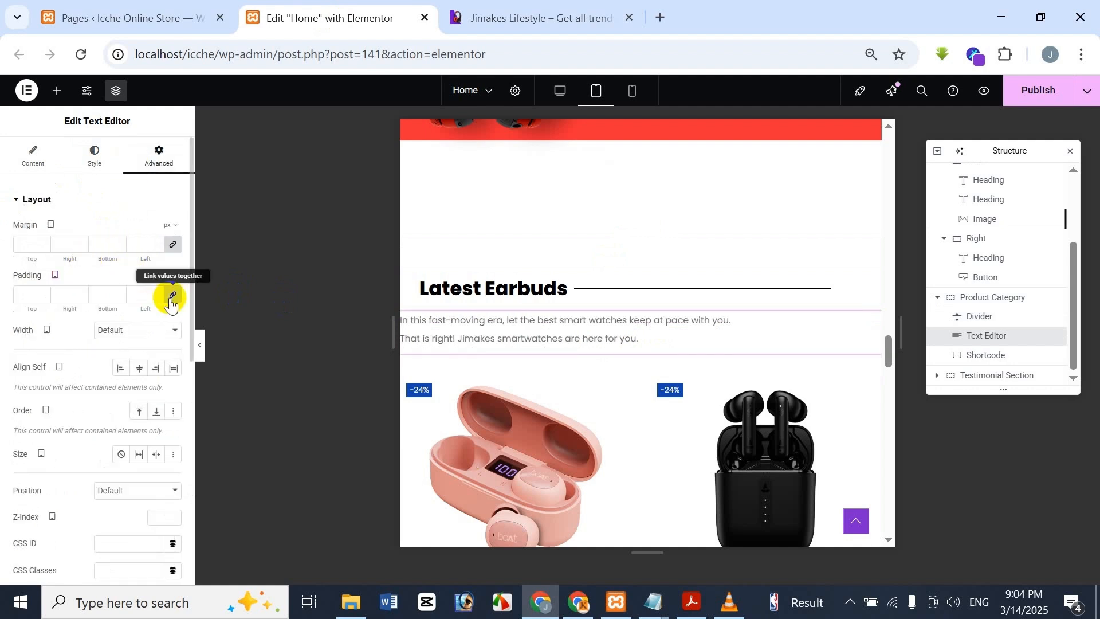
{"action": "left_click", "coordinate": [172, 295]}
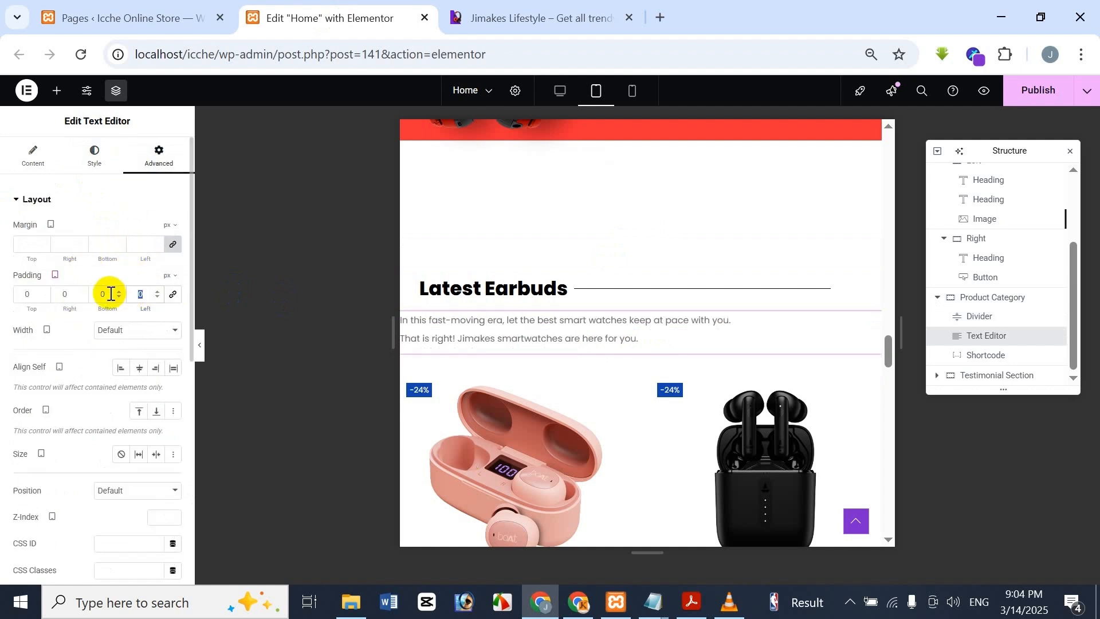
{"action": "type", "text": "1"}
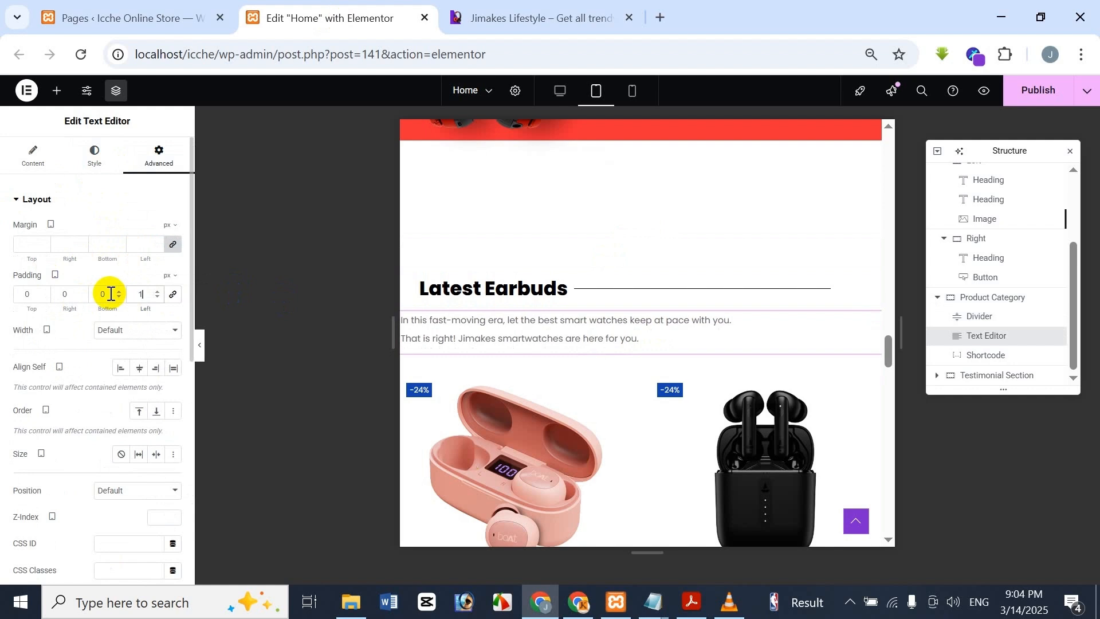
{"action": "key", "text": "BackSpace"}
{"action": "type", "text": "030"}
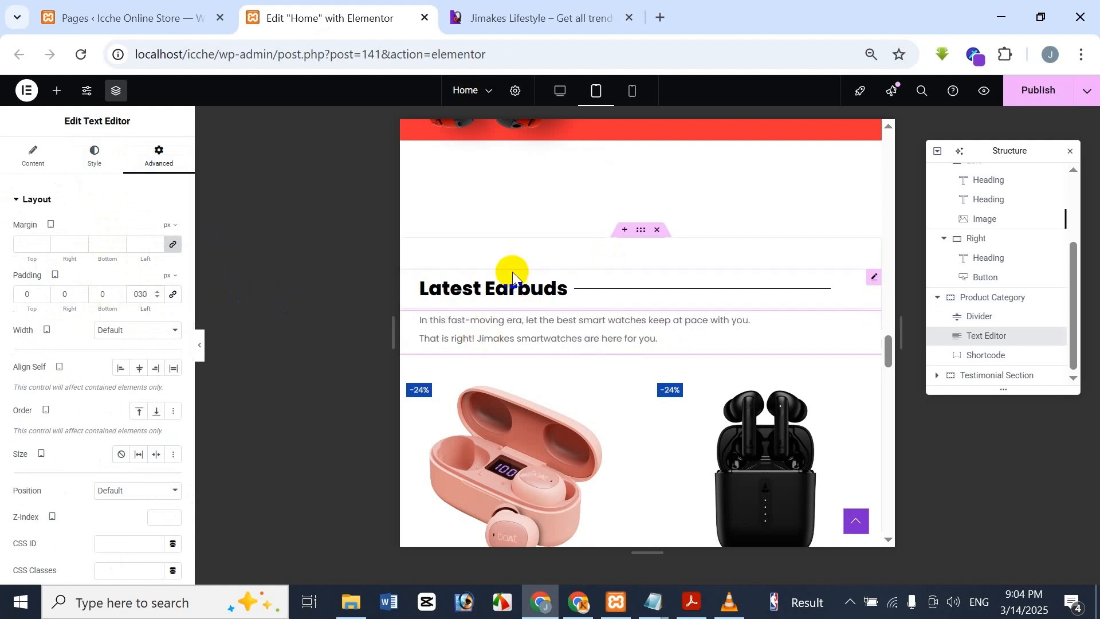
{"action": "left_click", "coordinate": [544, 7]}
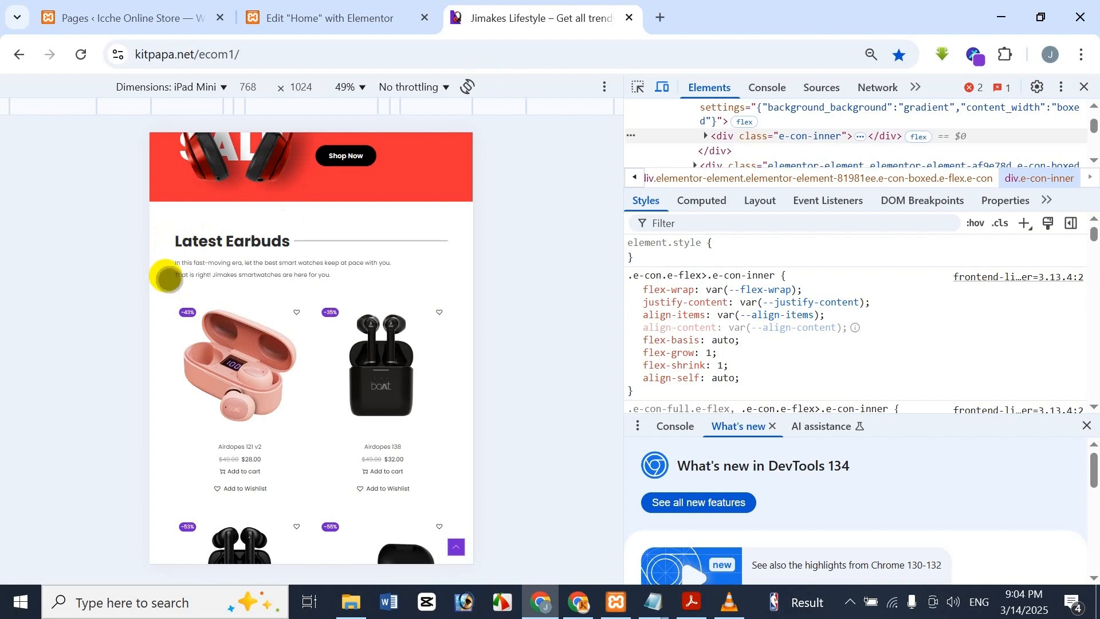
{"action": "left_click", "coordinate": [410, 9]}
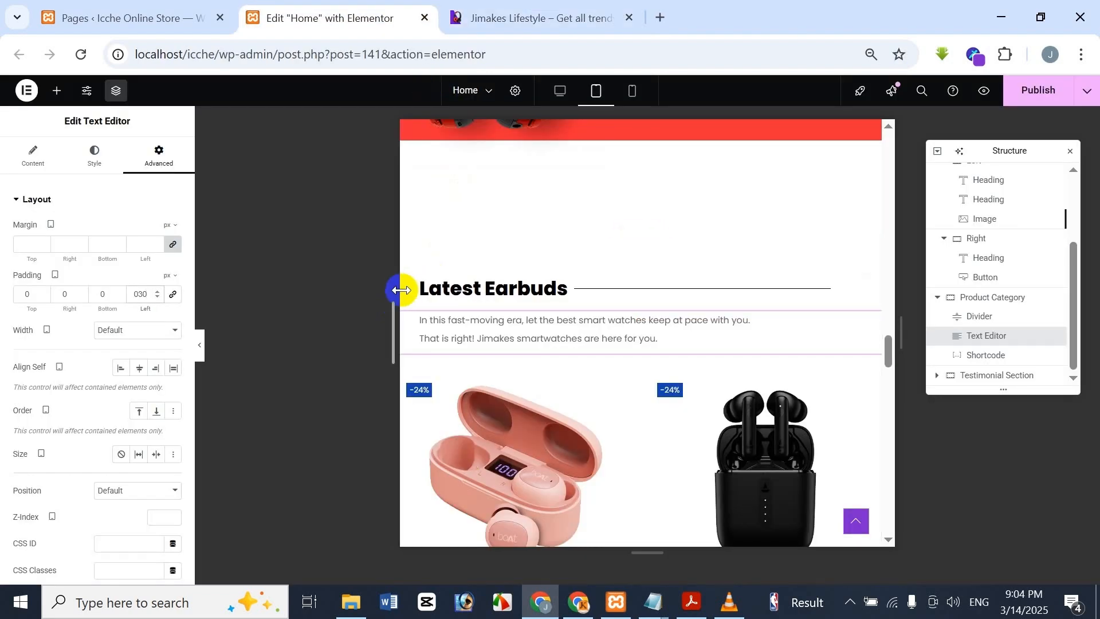
{"action": "left_click", "coordinate": [455, 18]}
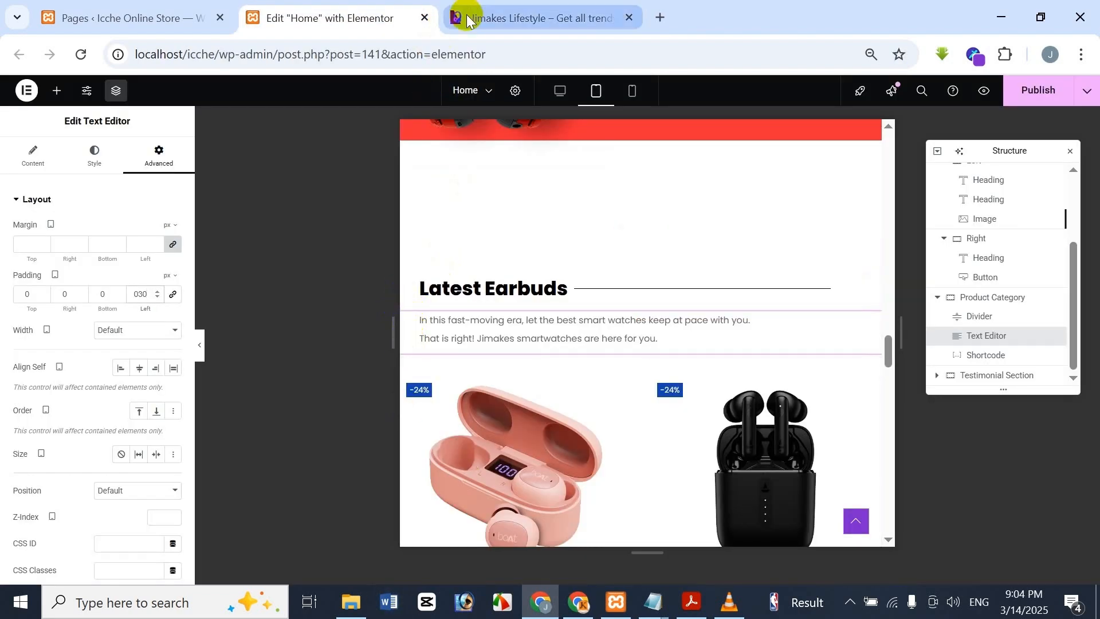
{"action": "left_click", "coordinate": [421, 7]}
- Compare the earbuds product grid in the tablet view with the product grid on the reference site
{"action": "scroll", "coordinate": [590, 363], "scroll_direction": "down", "scroll_amount": 5}
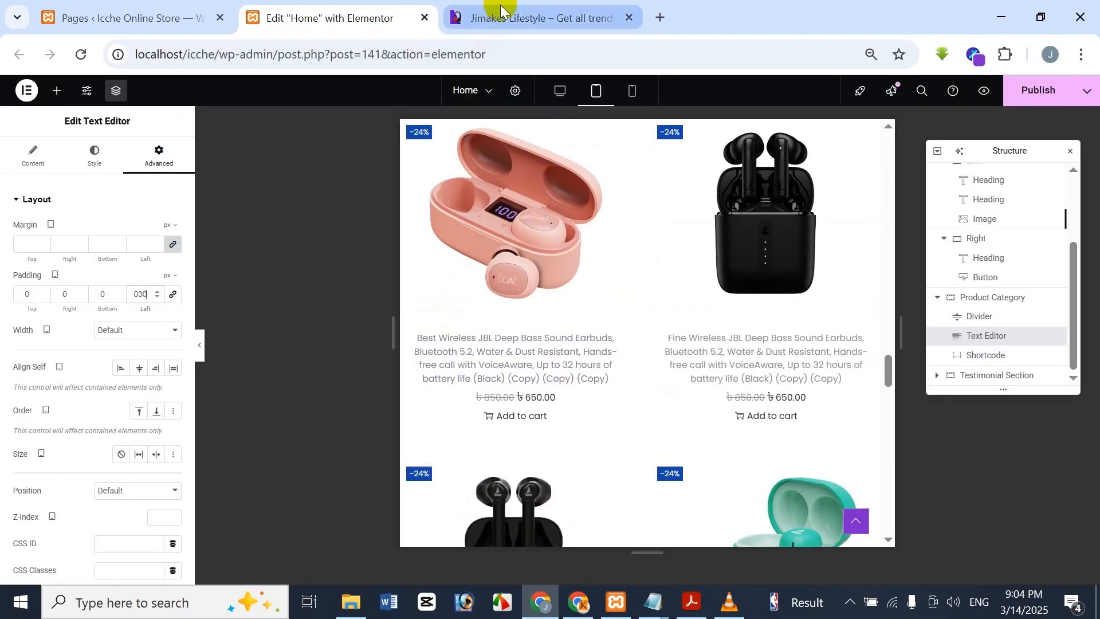
{"action": "left_click", "coordinate": [497, 13]}
{"action": "scroll", "coordinate": [412, 242], "scroll_direction": "down", "scroll_amount": 5}
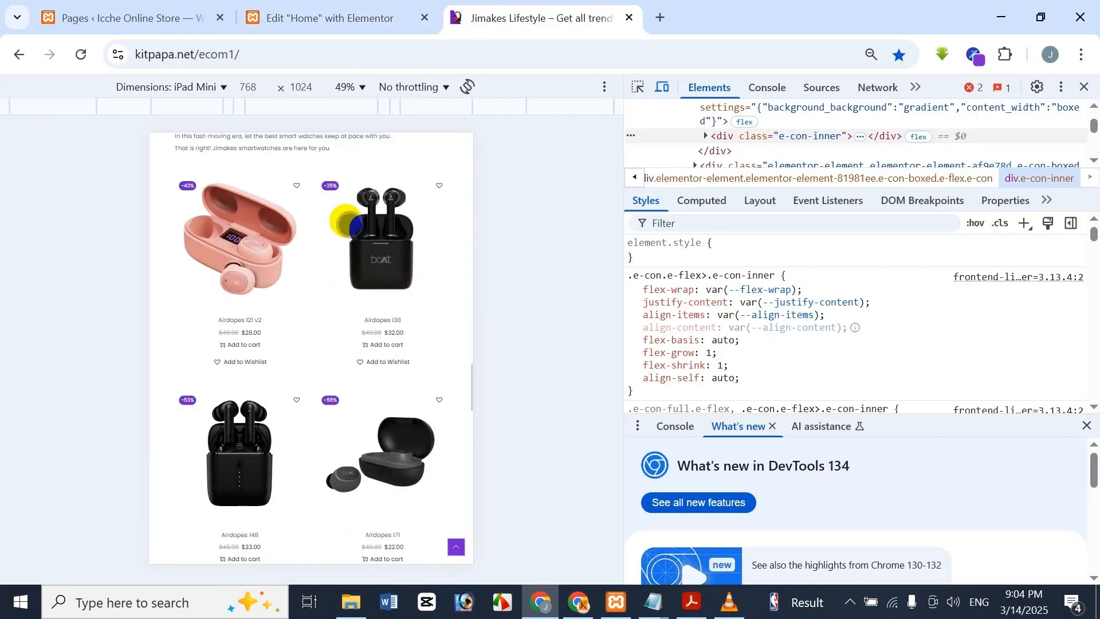
{"action": "left_click", "coordinate": [292, 11]}
{"action": "scroll", "coordinate": [677, 405], "scroll_direction": "down", "scroll_amount": 15}
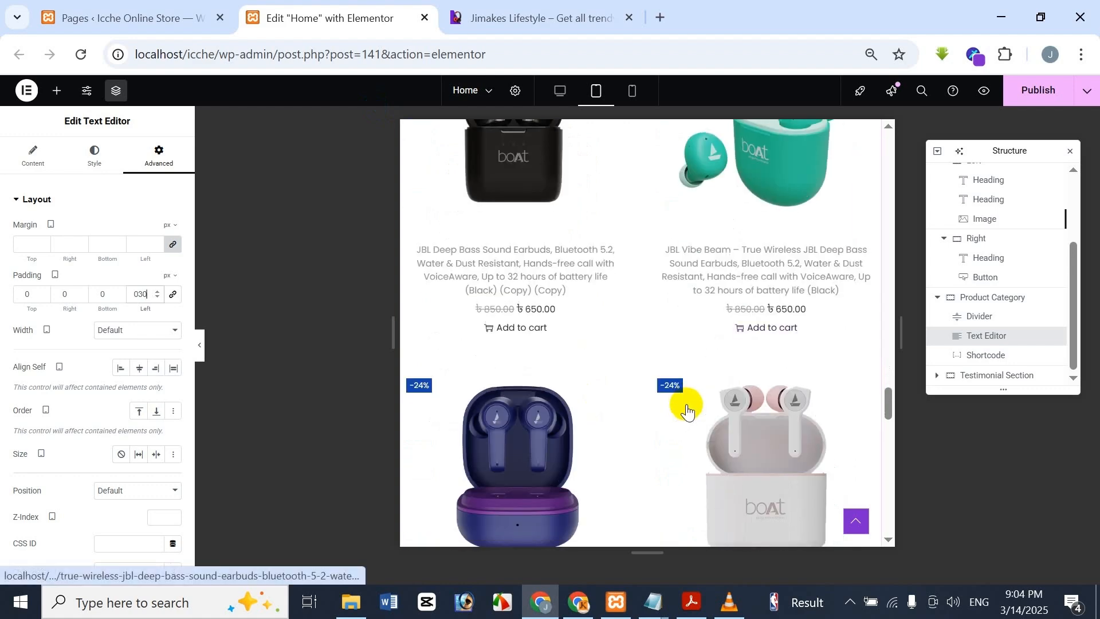
- Compare the arrangement of the three testimonial cards in the tablet view with the testimonials on the reference site
{"action": "scroll", "coordinate": [685, 406], "scroll_direction": "down", "scroll_amount": 3}
{"action": "scroll", "coordinate": [686, 405], "scroll_direction": "up", "scroll_amount": 1}
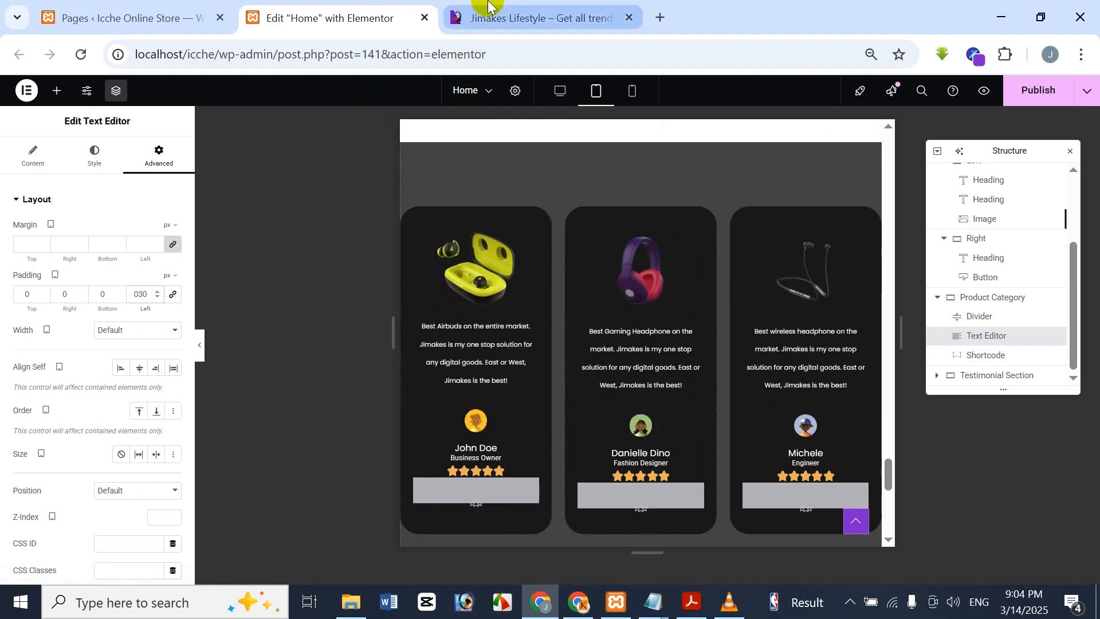
{"action": "left_click", "coordinate": [519, 18]}
{"action": "scroll", "coordinate": [307, 361], "scroll_direction": "down", "scroll_amount": 10}
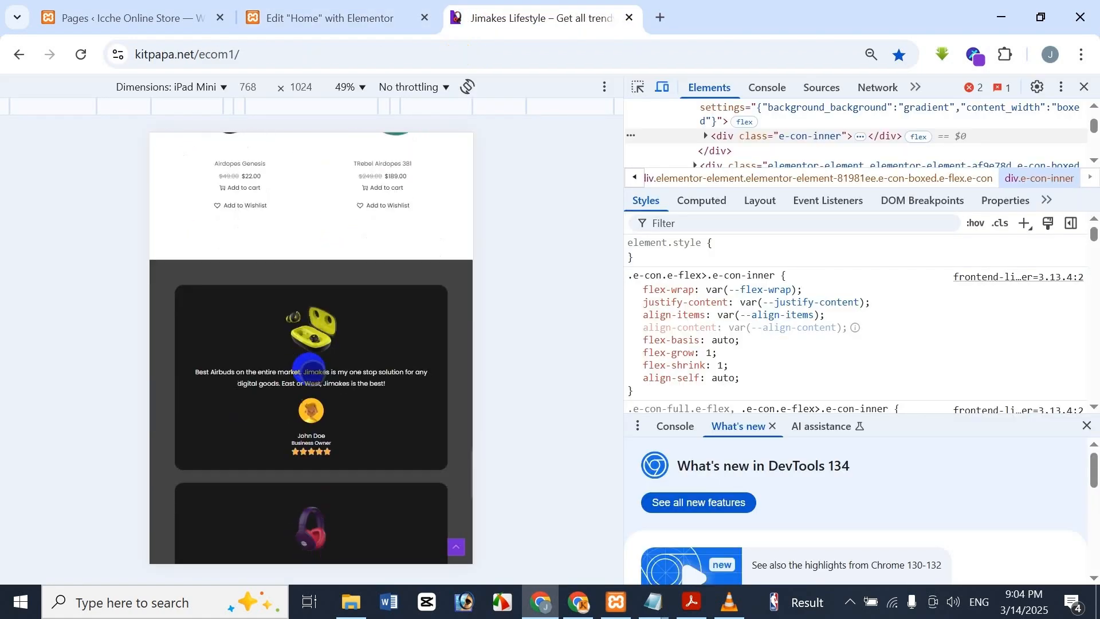
{"action": "scroll", "coordinate": [311, 348], "scroll_direction": "up", "scroll_amount": 3}
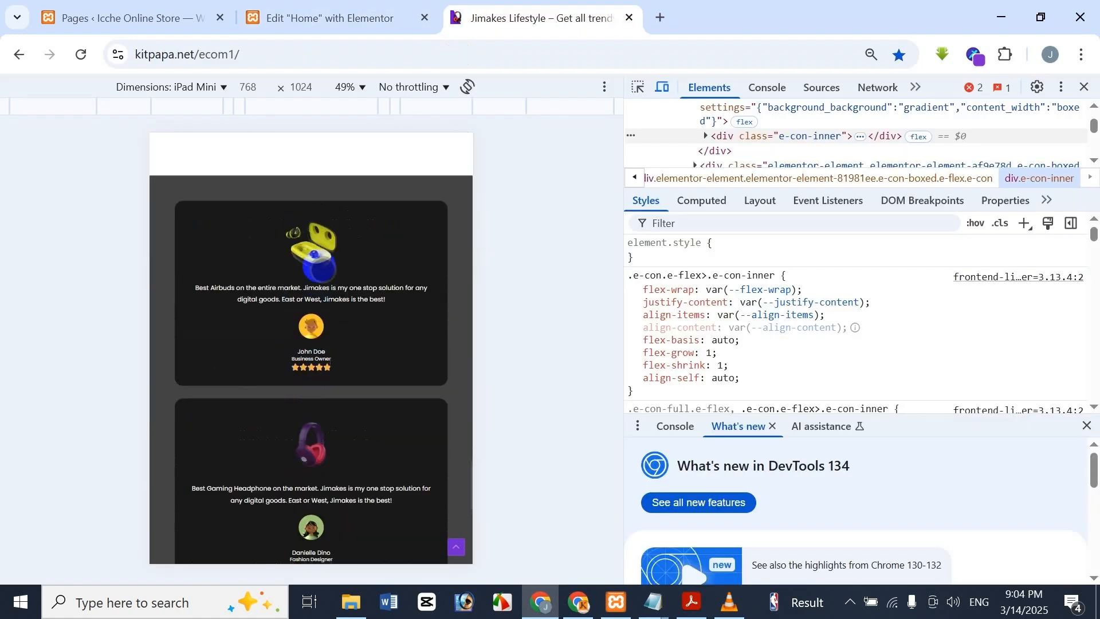
{"action": "left_click", "coordinate": [283, 16]}
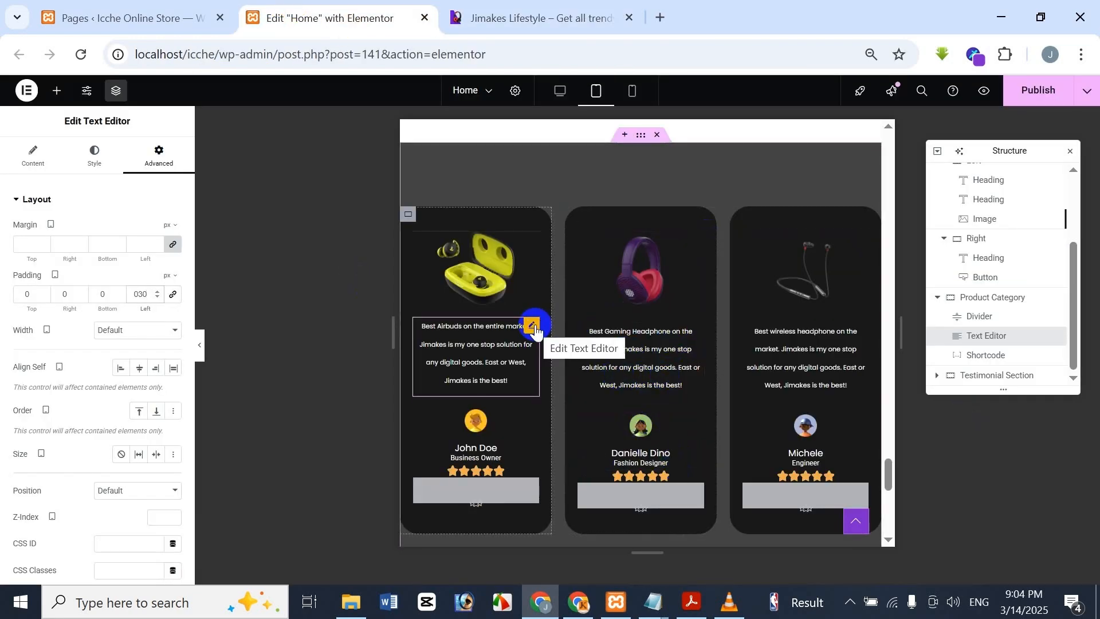
{"action": "left_click", "coordinate": [548, 17]}
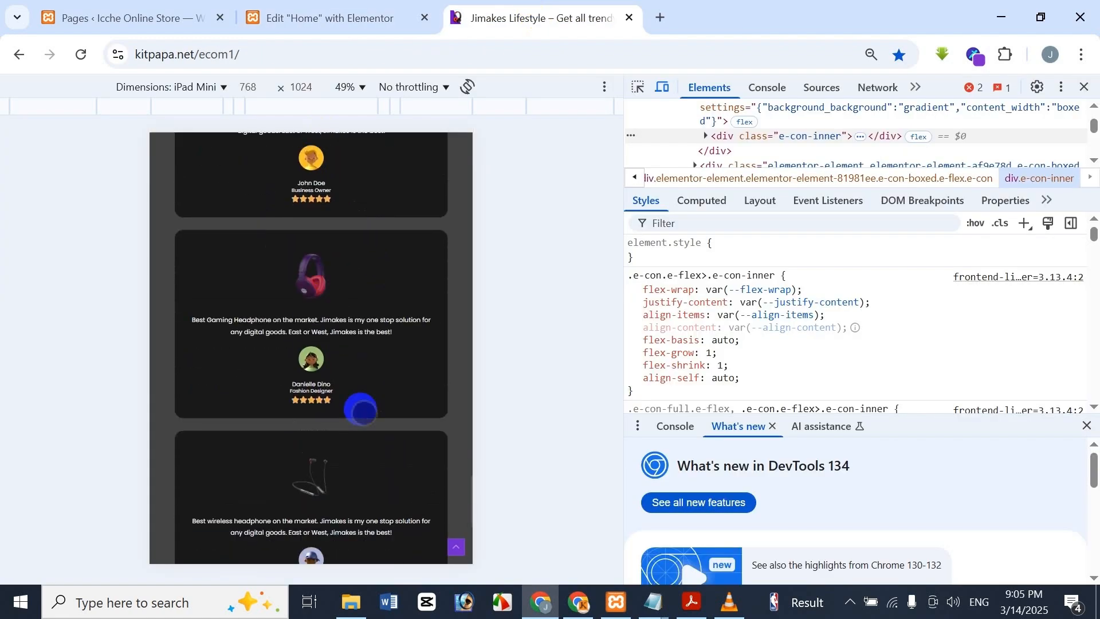
{"action": "left_click", "coordinate": [386, 9]}
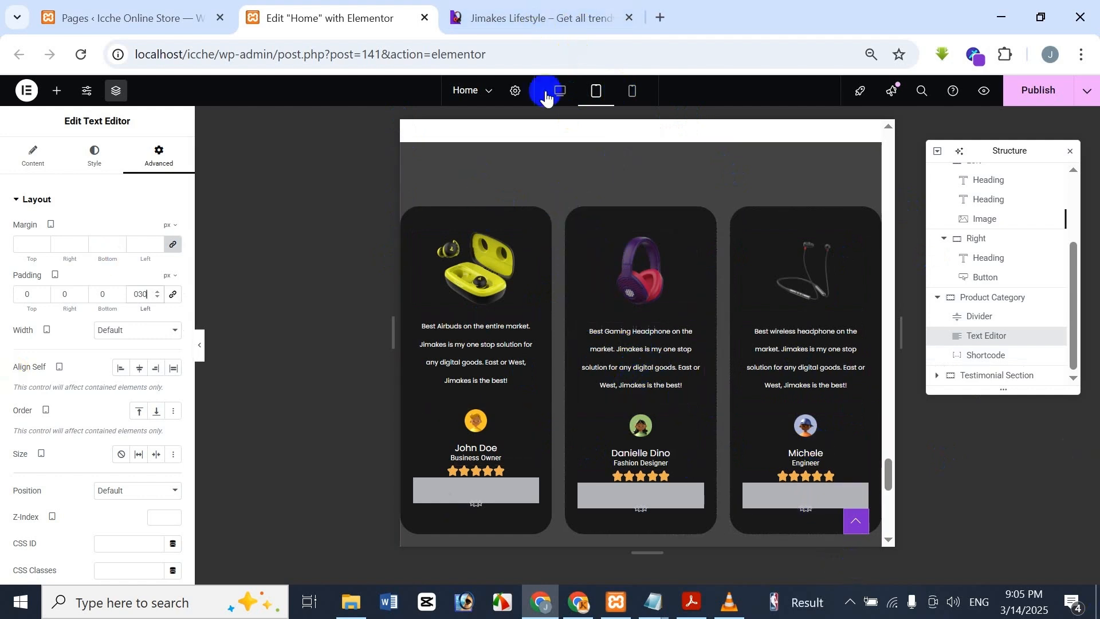
- Check the tablet typography settings of the text in the first testimonial card
{"action": "left_click", "coordinate": [440, 331]}
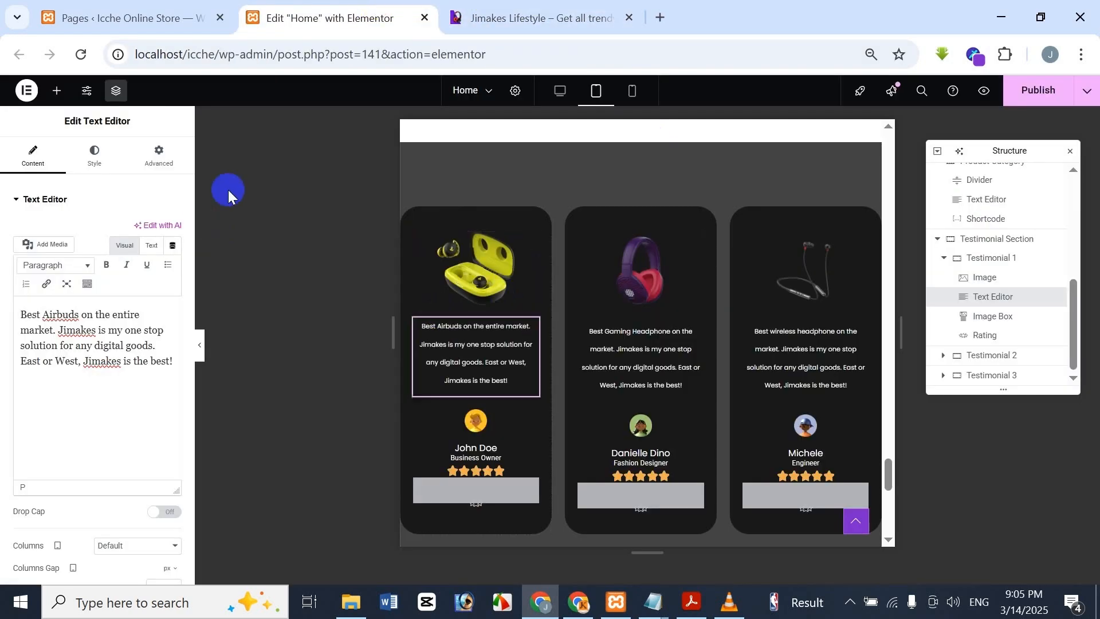
{"action": "left_click", "coordinate": [93, 154]}
{"action": "left_click", "coordinate": [173, 284]}
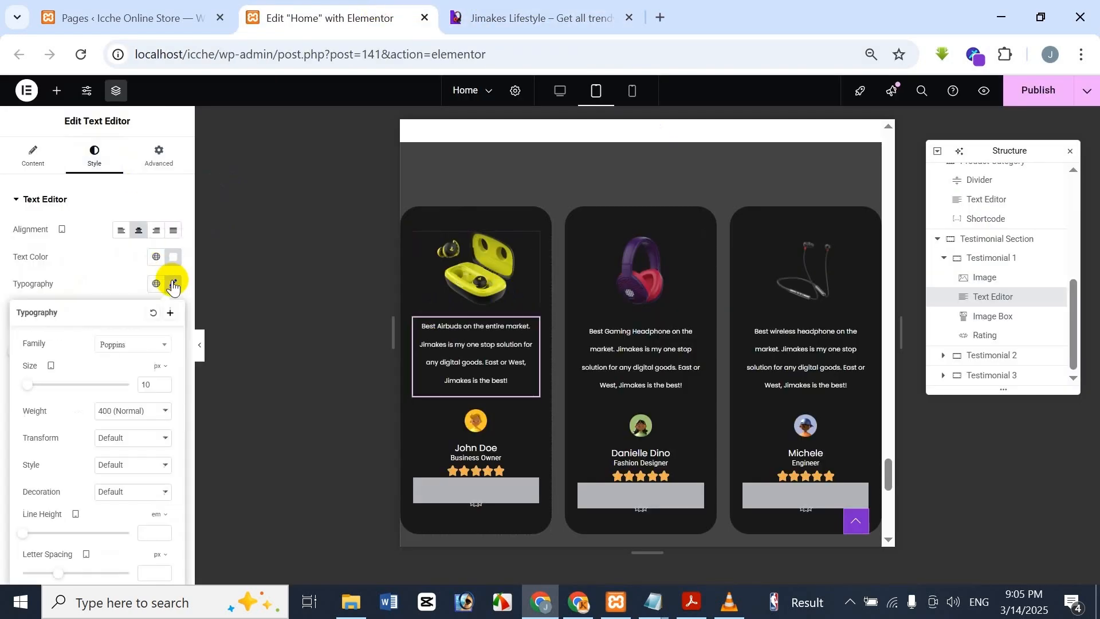
{"action": "left_click_drag", "start_coordinate": [150, 384], "coordinate": [128, 385]}
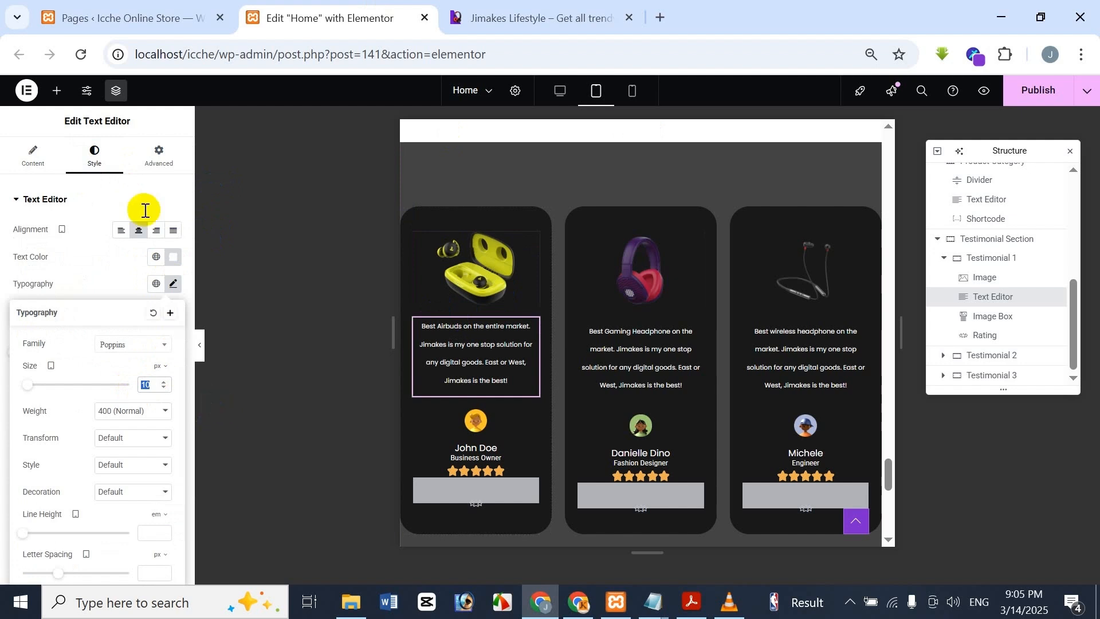
{"action": "left_click", "coordinate": [168, 120]}
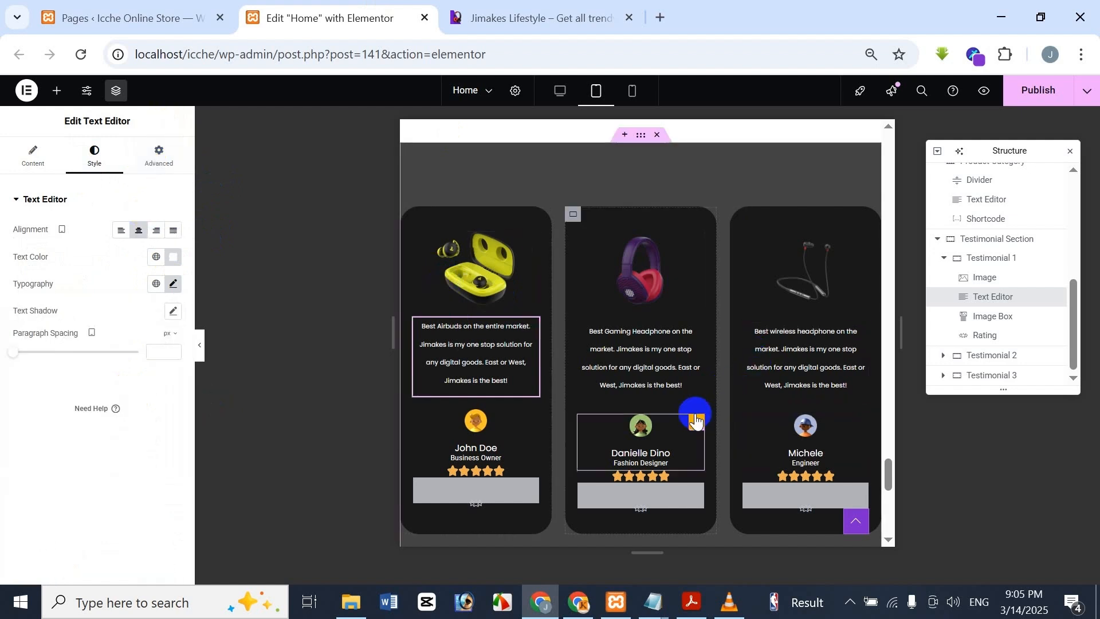
- Examine the rest of the tablet page and compare its testimonials and footer column layout with the reference site
{"action": "scroll", "coordinate": [695, 410], "scroll_direction": "down", "scroll_amount": 2}
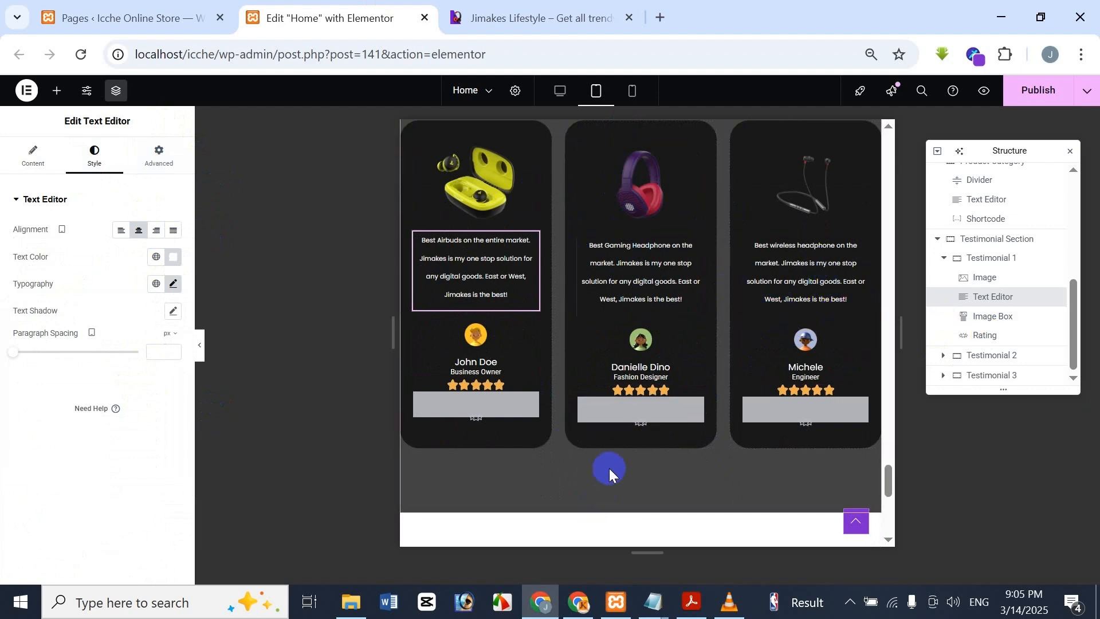
{"action": "scroll", "coordinate": [610, 469], "scroll_direction": "down", "scroll_amount": 8}
{"action": "scroll", "coordinate": [563, 471], "scroll_direction": "down", "scroll_amount": 2}
{"action": "scroll", "coordinate": [563, 471], "scroll_direction": "up", "scroll_amount": 10}
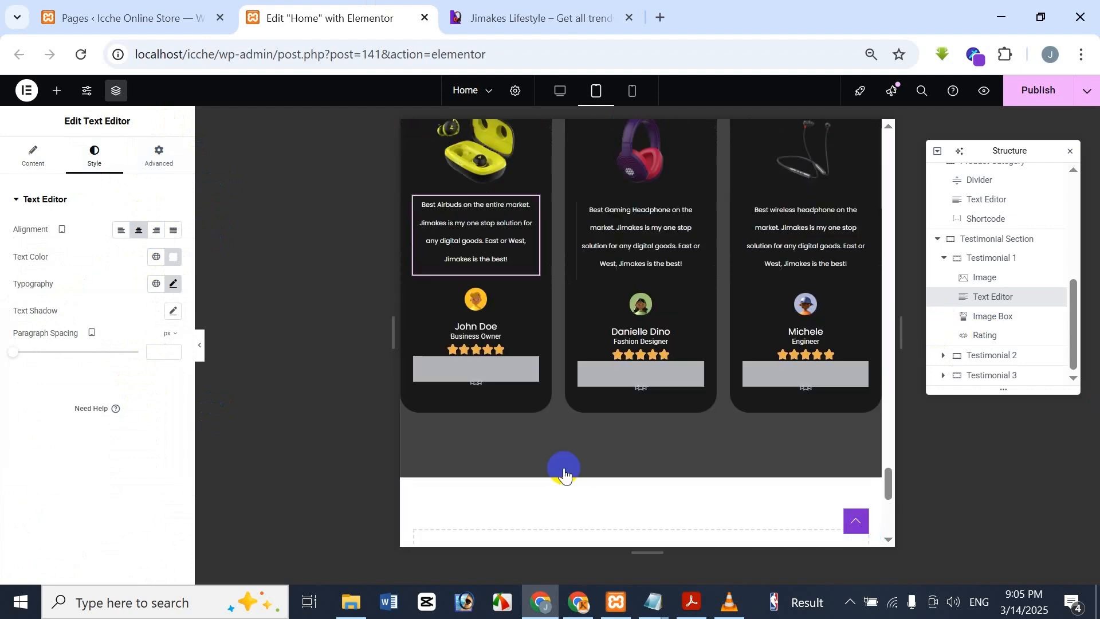
{"action": "left_click", "coordinate": [560, 7]}
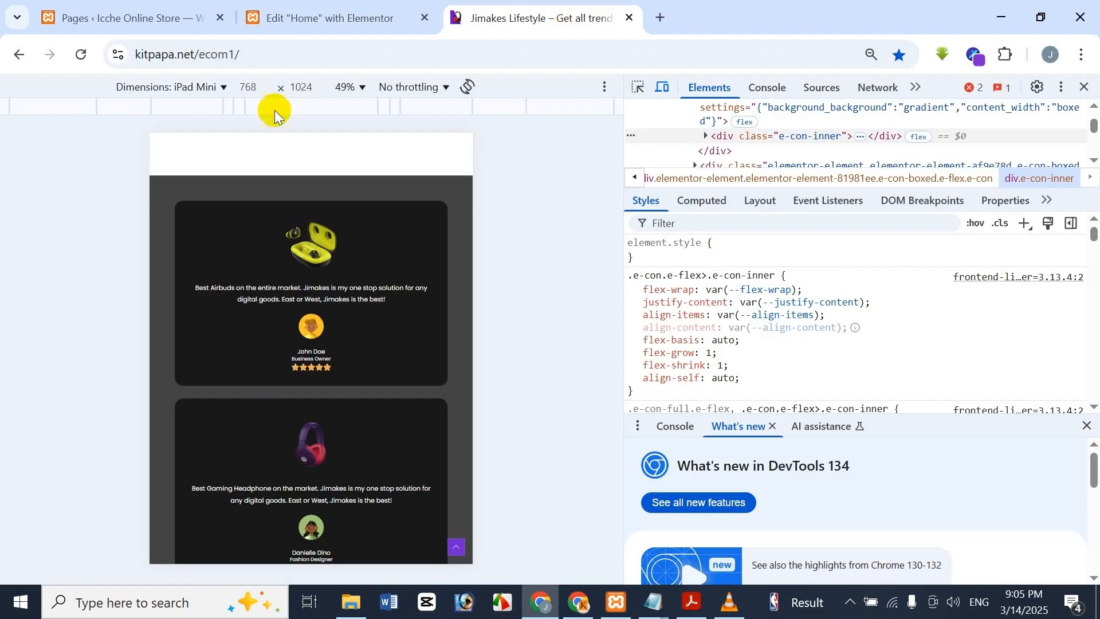
{"action": "left_click", "coordinate": [344, 18]}
{"action": "scroll", "coordinate": [543, 393], "scroll_direction": "down", "scroll_amount": 4}
{"action": "scroll", "coordinate": [544, 401], "scroll_direction": "down", "scroll_amount": 5}
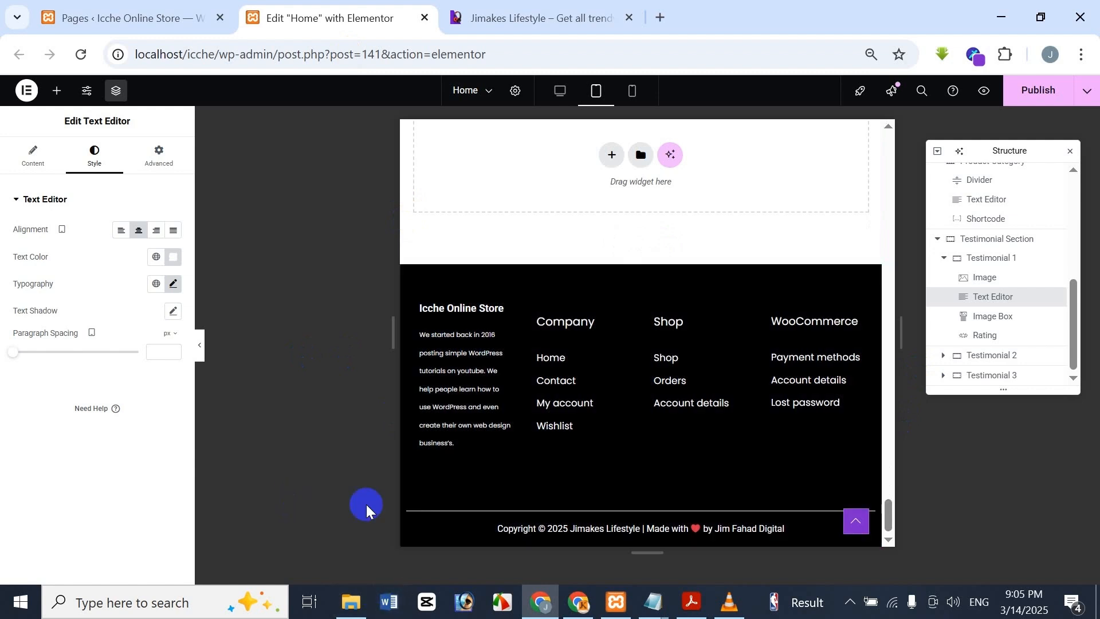
{"action": "left_click", "coordinate": [494, 6]}
{"action": "scroll", "coordinate": [361, 474], "scroll_direction": "down", "scroll_amount": 10}
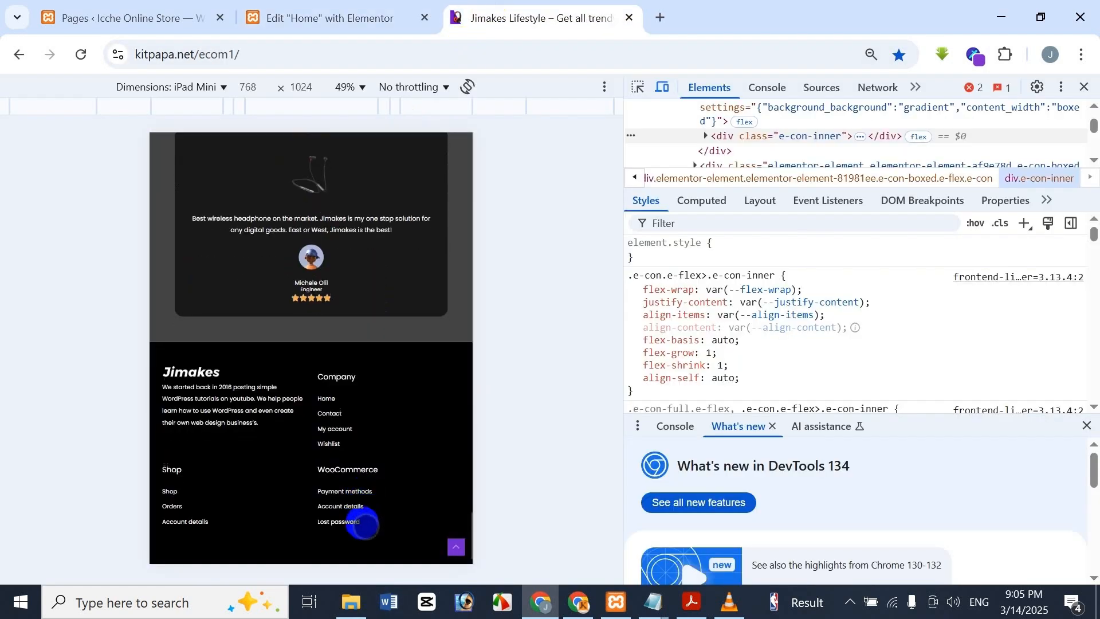
{"action": "left_click", "coordinate": [401, 5]}
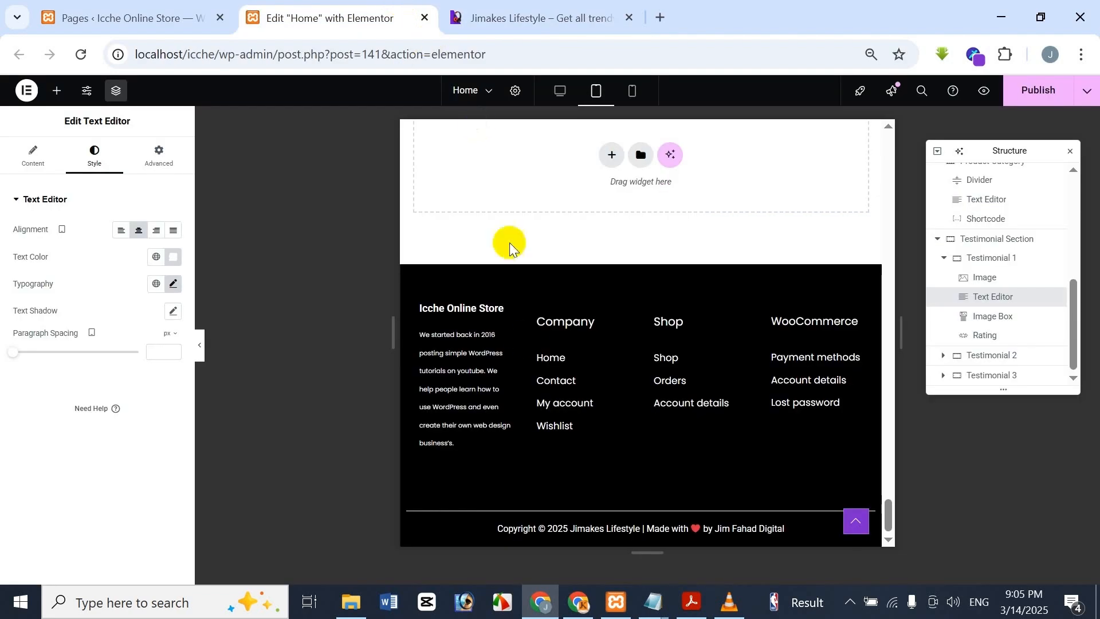
- Publish the tablet changes made to the Home page
{"action": "left_click", "coordinate": [92, 6]}
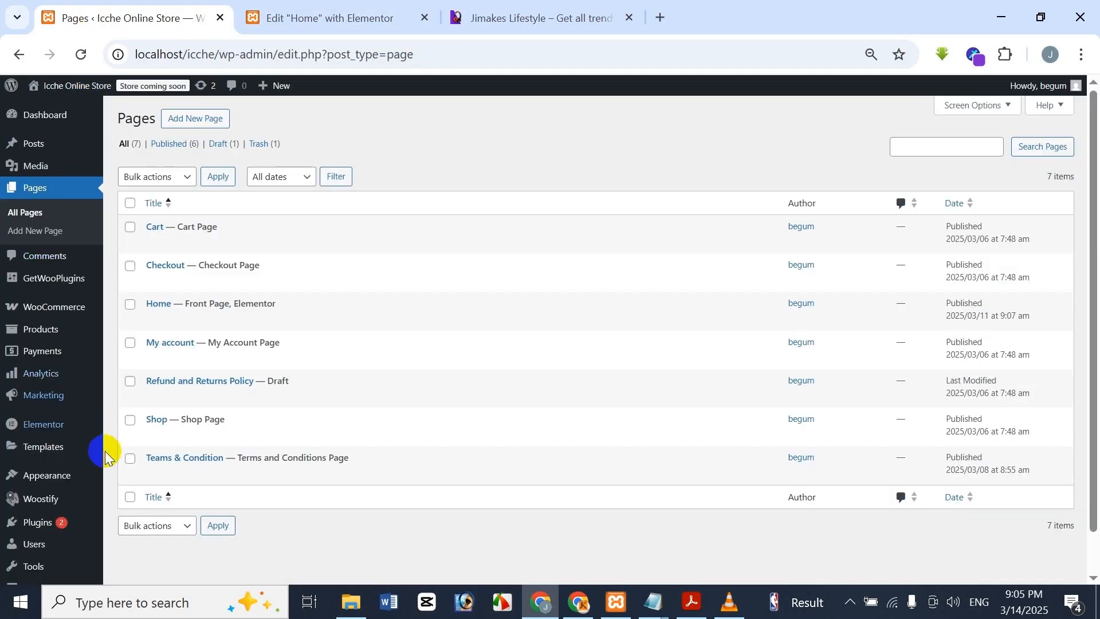
{"action": "left_click", "coordinate": [278, 12]}
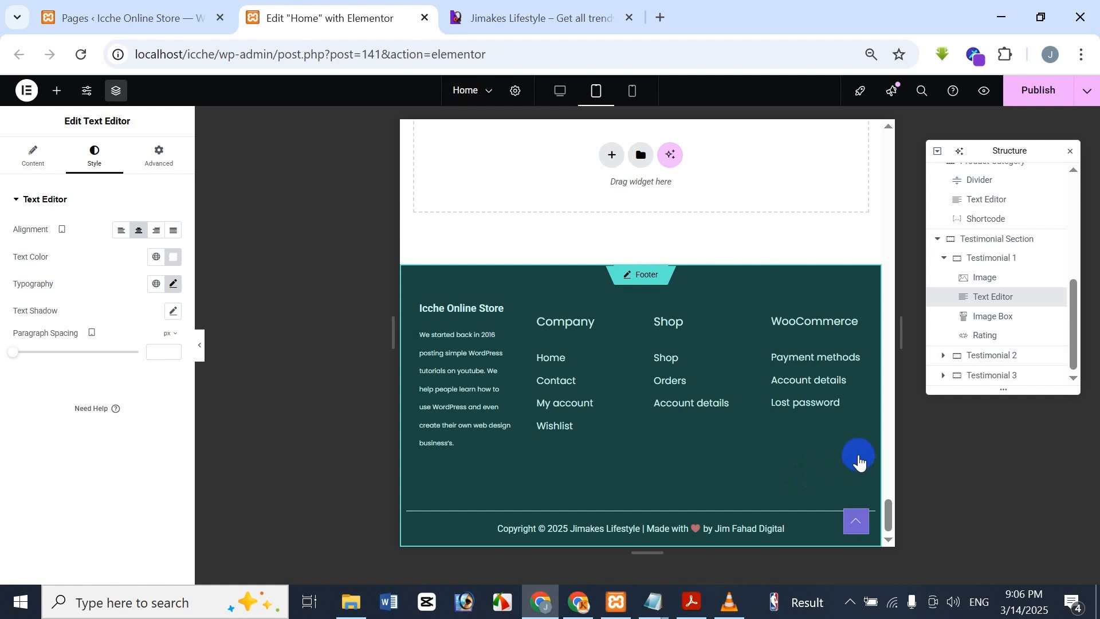
{"action": "left_click", "coordinate": [1049, 90]}
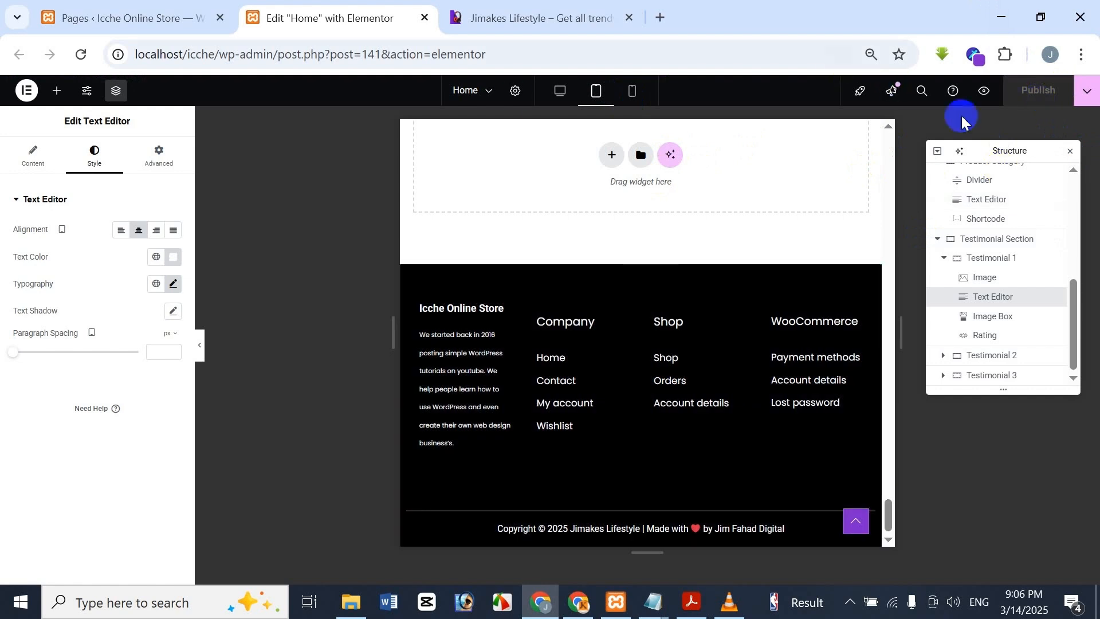
- Open the Footer Main template from the WordPress saved templates for editing in Elementor
{"action": "left_click", "coordinate": [109, 6]}
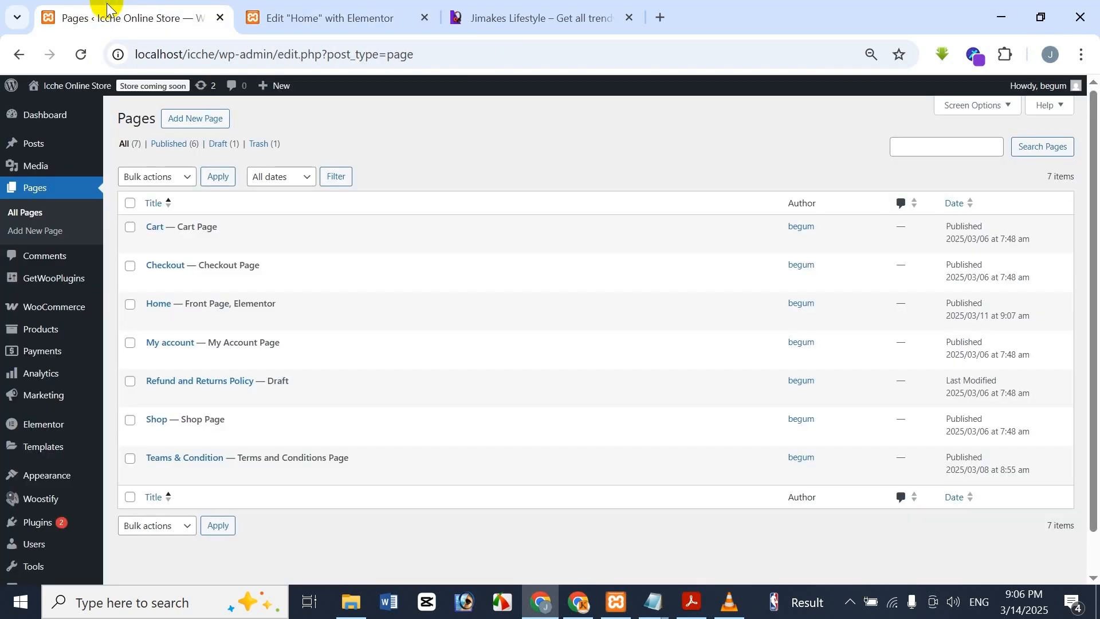
{"action": "left_click", "coordinate": [28, 463]}
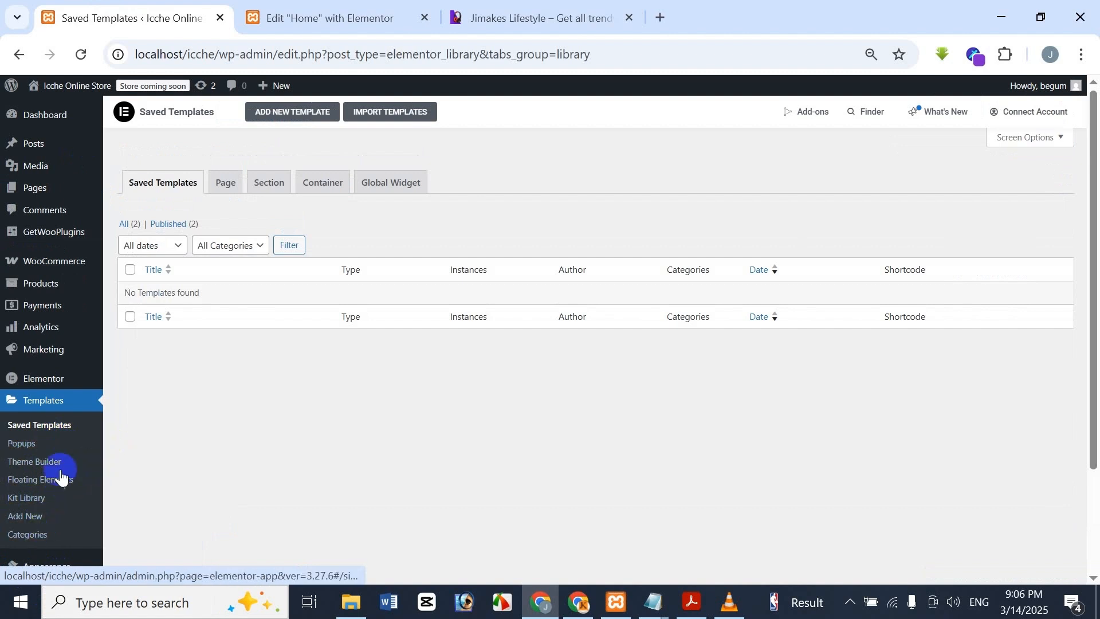
{"action": "left_click", "coordinate": [39, 518]}
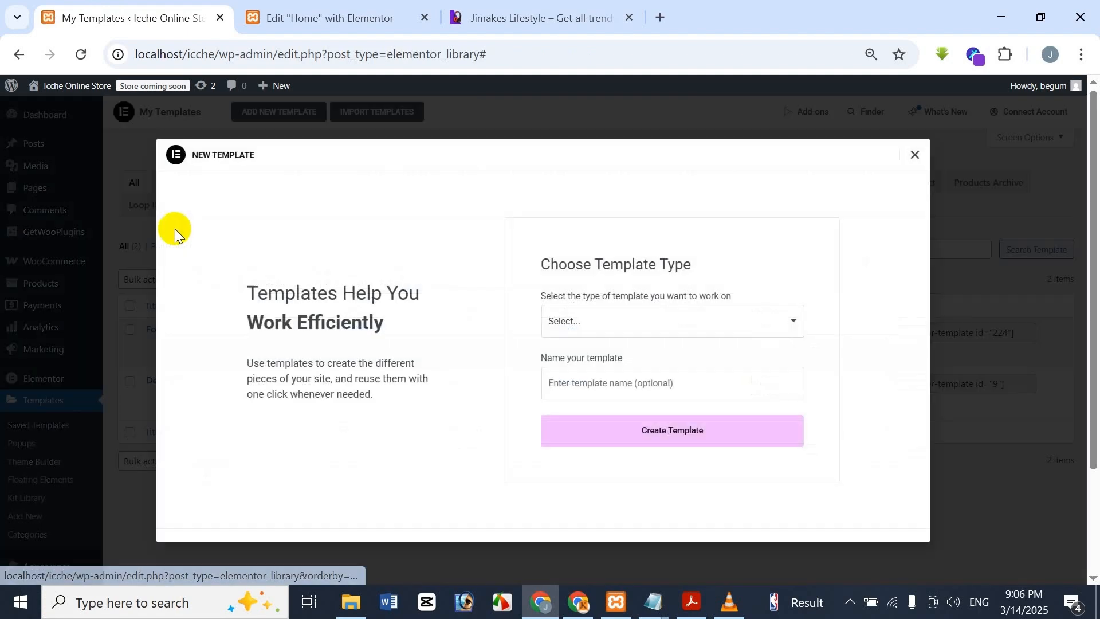
{"action": "left_click", "coordinate": [915, 159]}
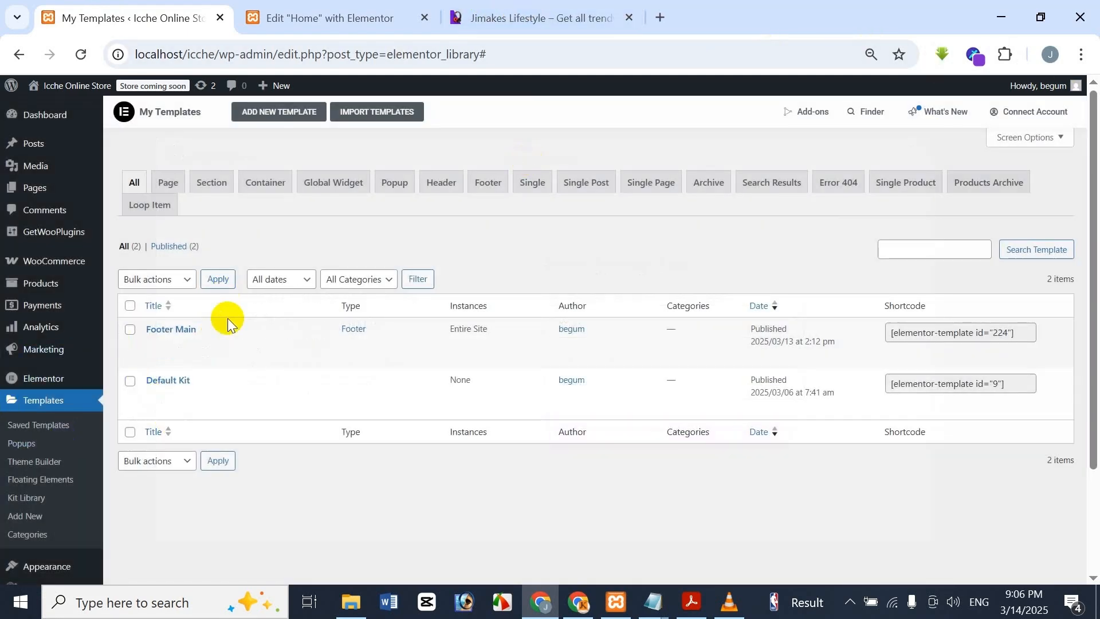
{"action": "mouse_move", "coordinate": [248, 329]}
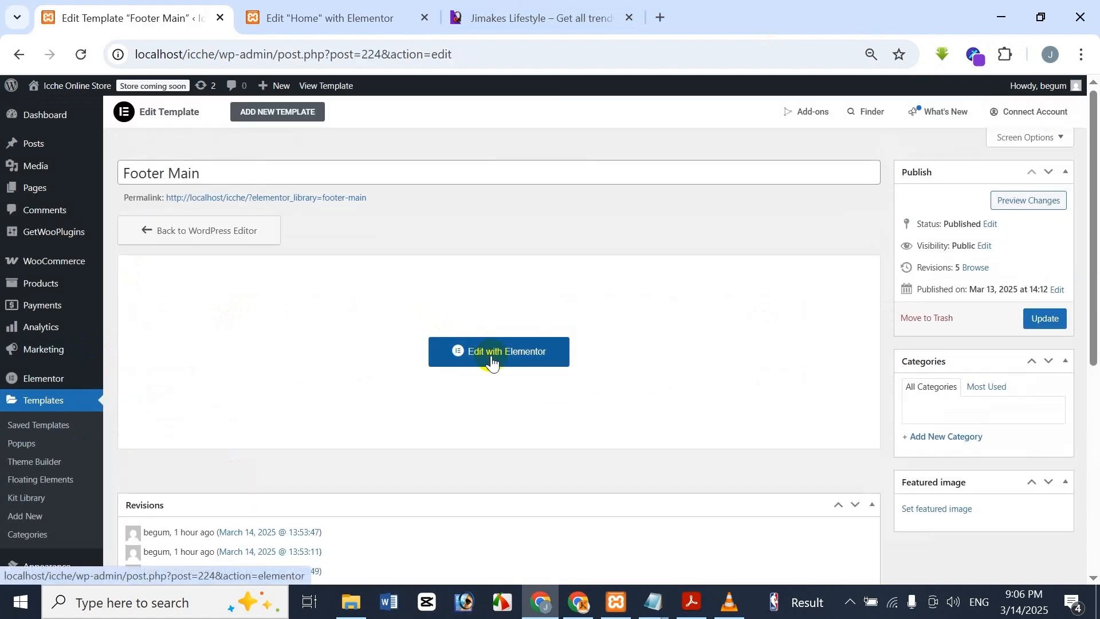
{"action": "left_click", "coordinate": [490, 358]}
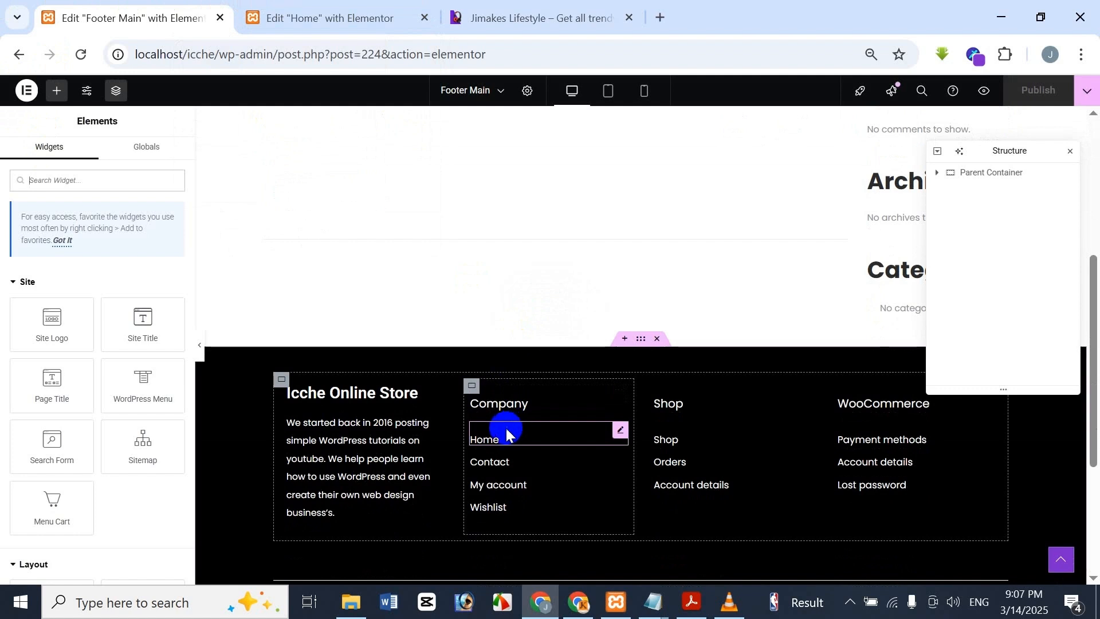
- Compare the reference site's tablet footer with the Home page's footer and open that footer for editing
{"action": "left_click", "coordinate": [483, 13]}
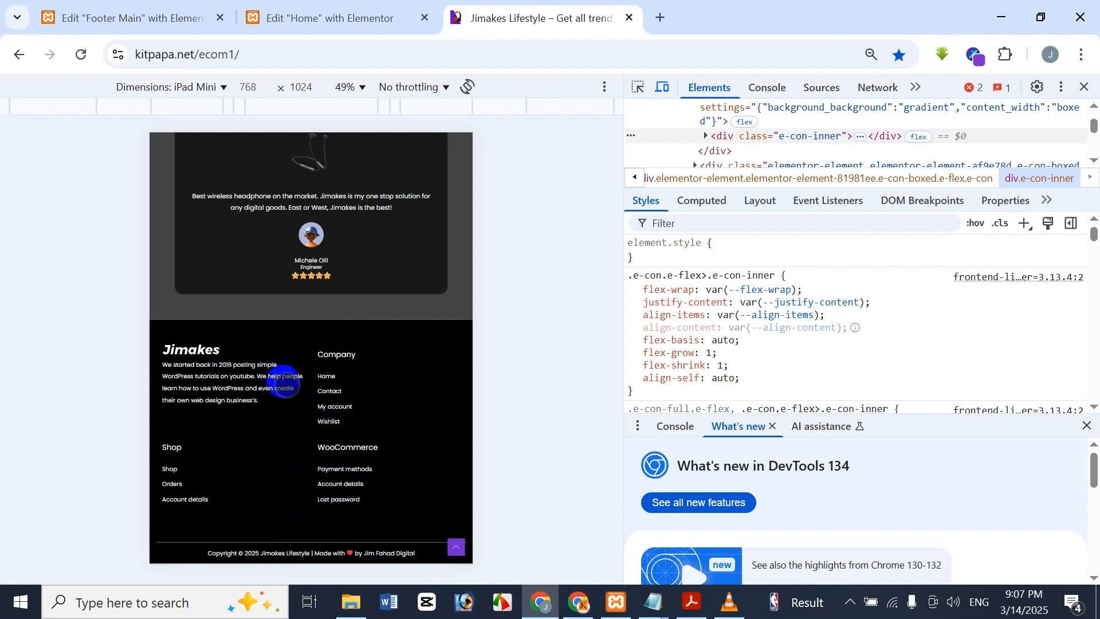
{"action": "left_click", "coordinate": [333, 18]}
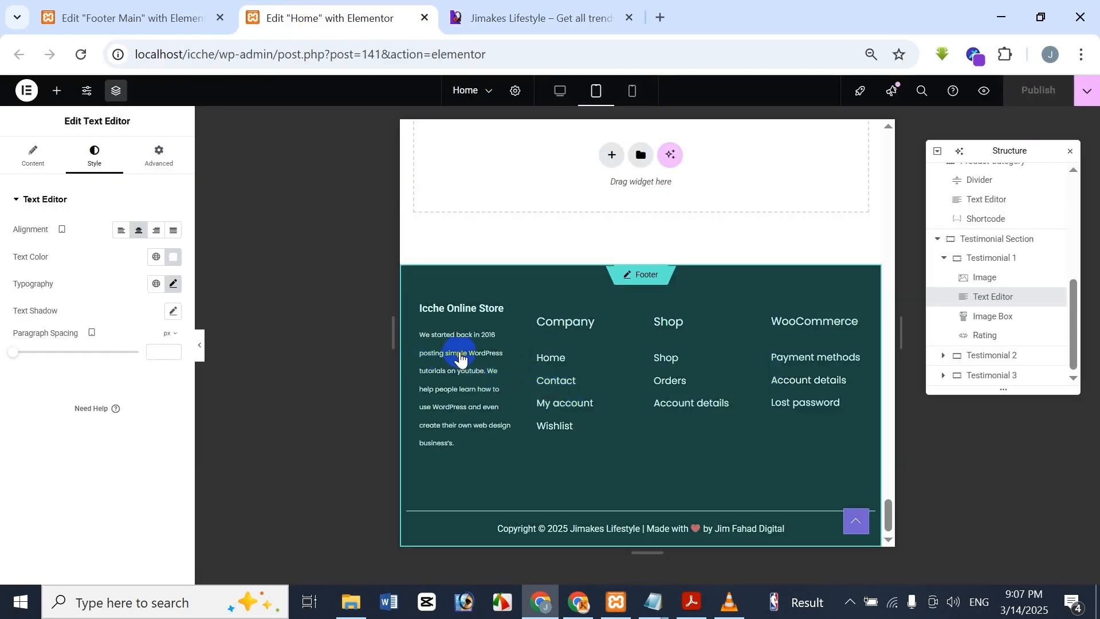
{"action": "left_click", "coordinate": [459, 355]}
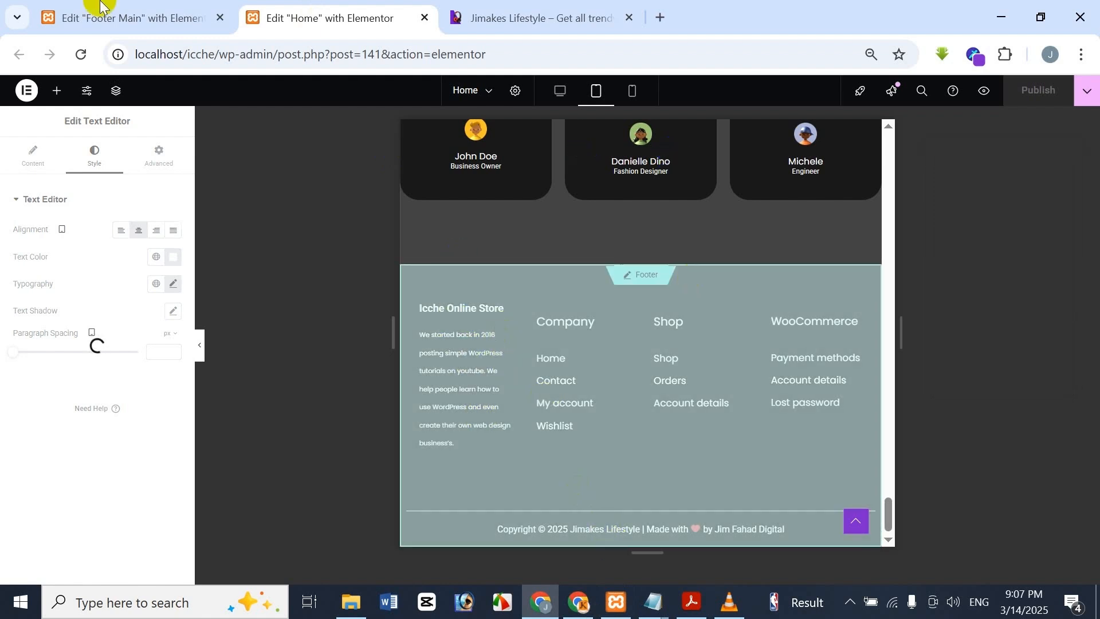
- Try a desktop font size of 12 px for the description text in the Footer Main template and compare it with the reference site
{"action": "left_click", "coordinate": [89, 26]}
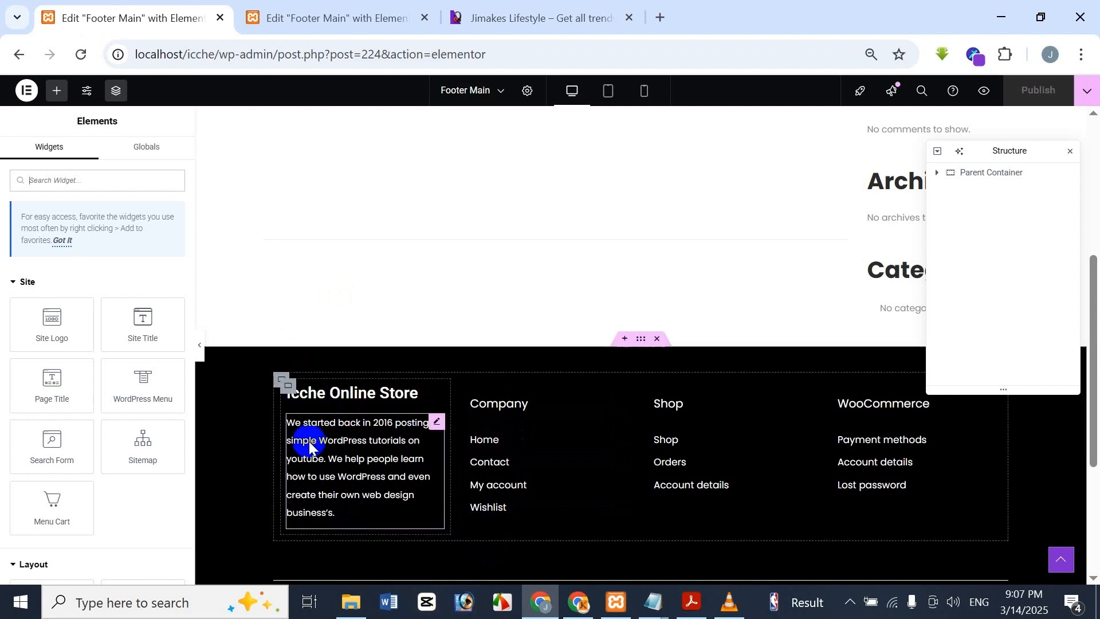
{"action": "left_click", "coordinate": [336, 472]}
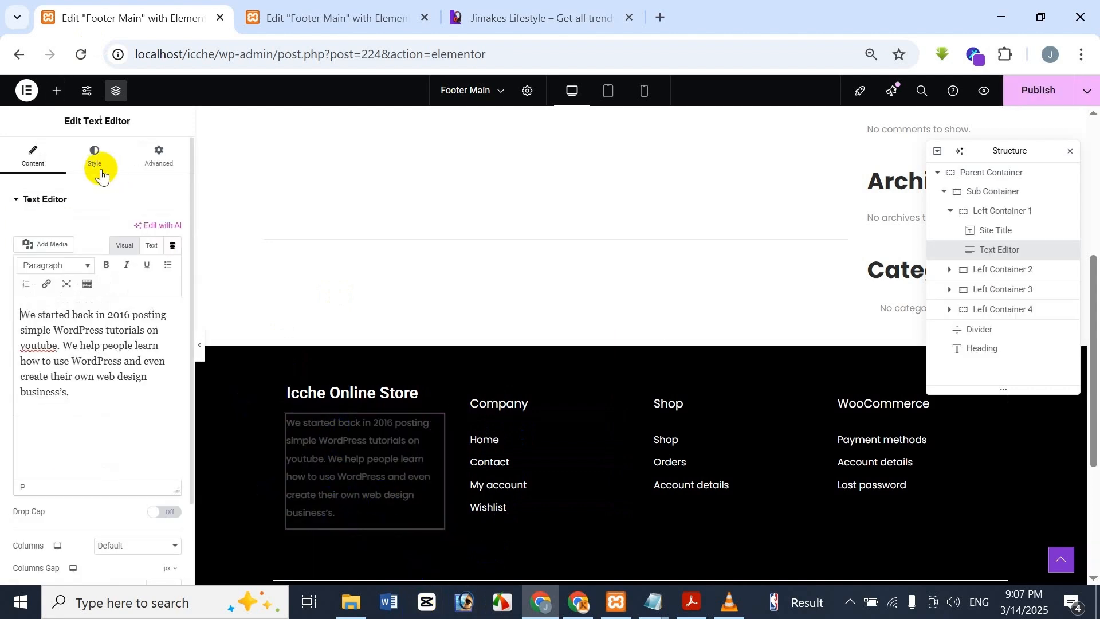
{"action": "left_click", "coordinate": [102, 176]}
{"action": "left_click", "coordinate": [173, 284]}
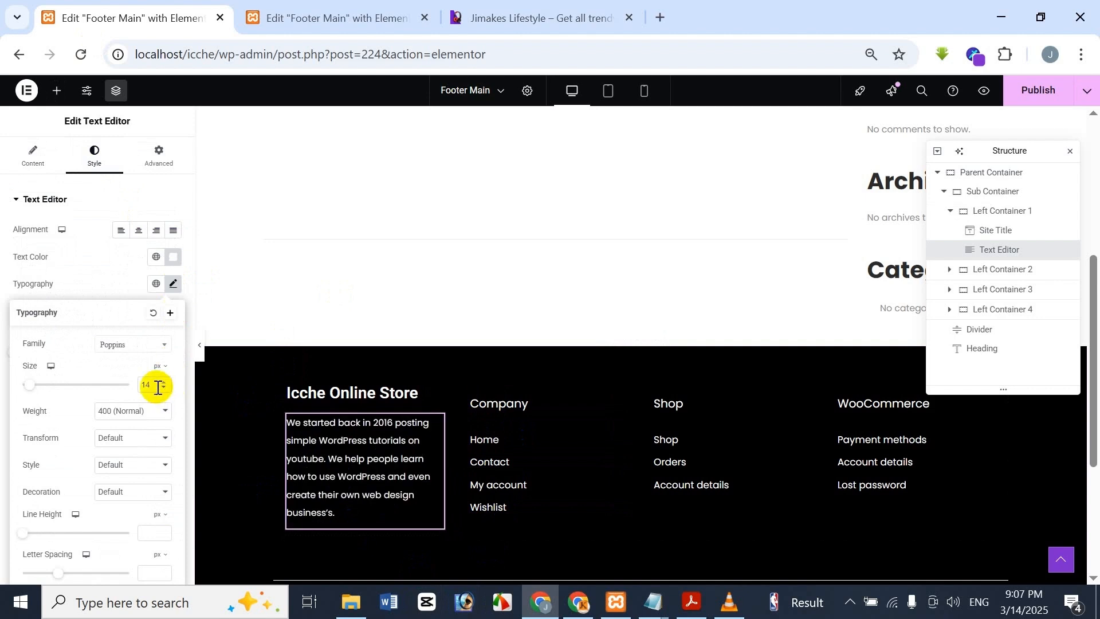
{"action": "left_click_drag", "start_coordinate": [158, 387], "coordinate": [132, 391]}
{"action": "type", "text": "12"}
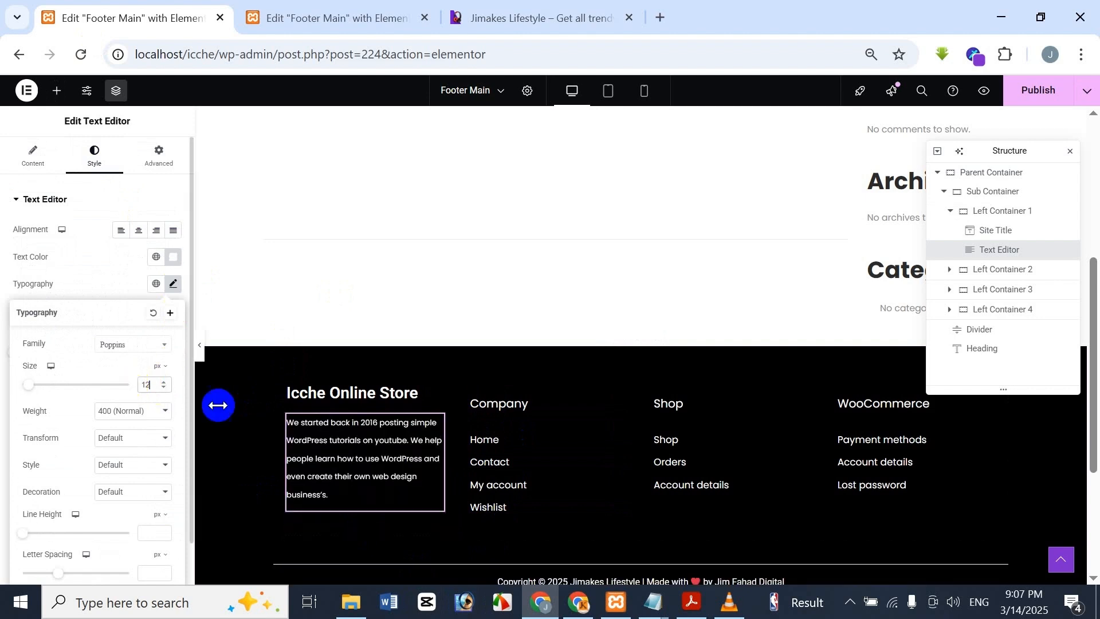
{"action": "left_click", "coordinate": [148, 114]}
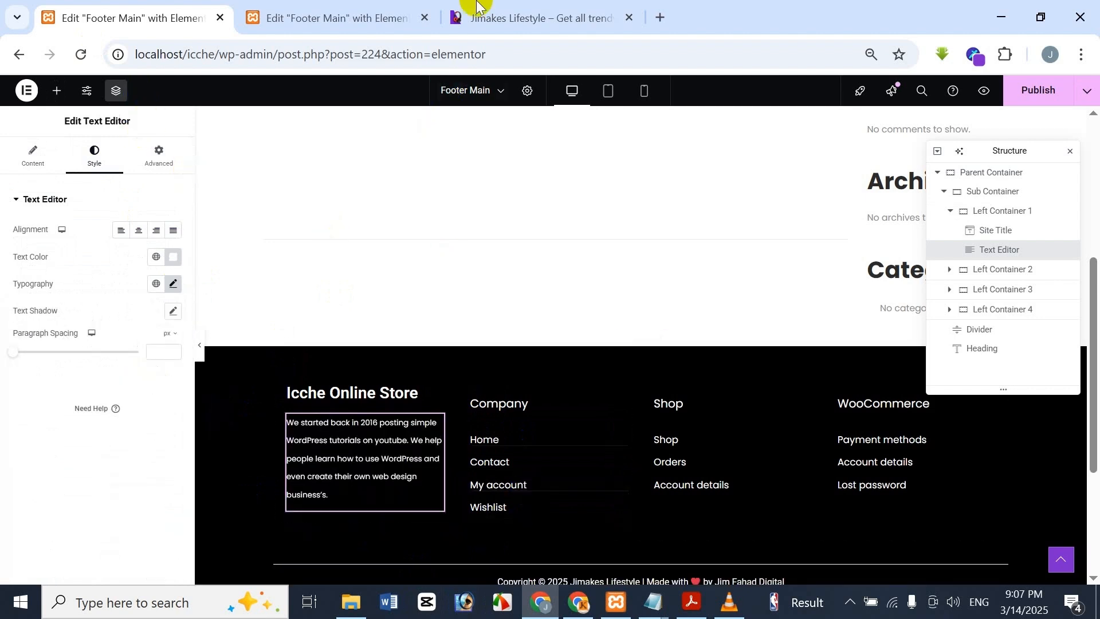
{"action": "left_click", "coordinate": [455, 17]}
{"action": "left_click", "coordinate": [118, 5]}
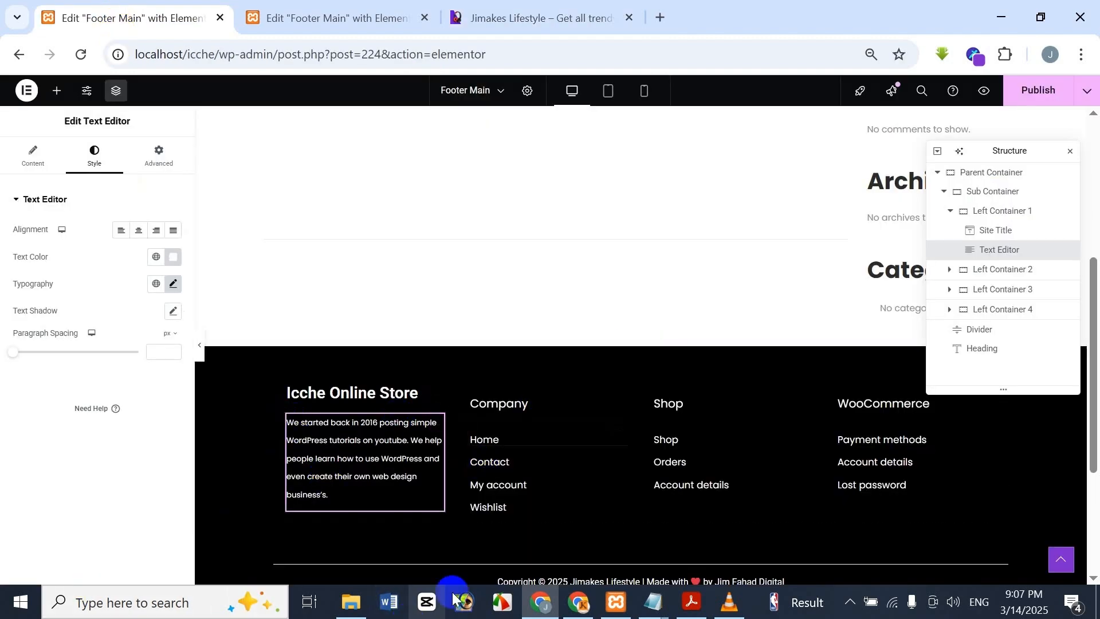
- Restore the footer description text's desktop font size to 14 px
{"action": "scroll", "coordinate": [610, 476], "scroll_direction": "down", "scroll_amount": 2}
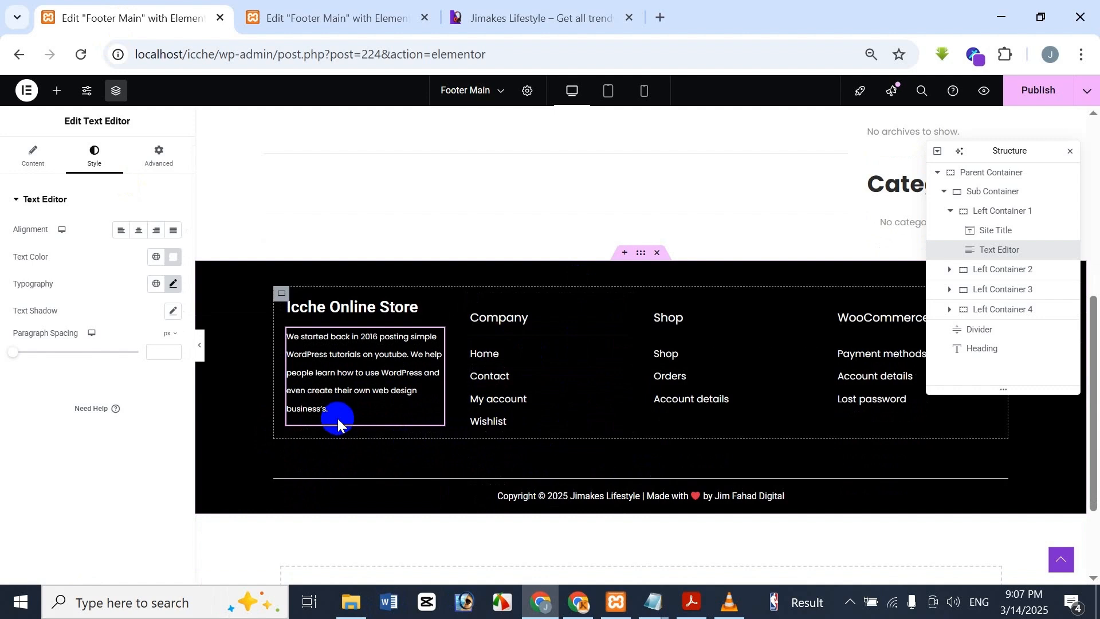
{"action": "left_click", "coordinate": [173, 283]}
{"action": "left_click", "coordinate": [147, 378]}
{"action": "key", "text": "BackSpace"}
{"action": "key", "text": "BackSpace"}
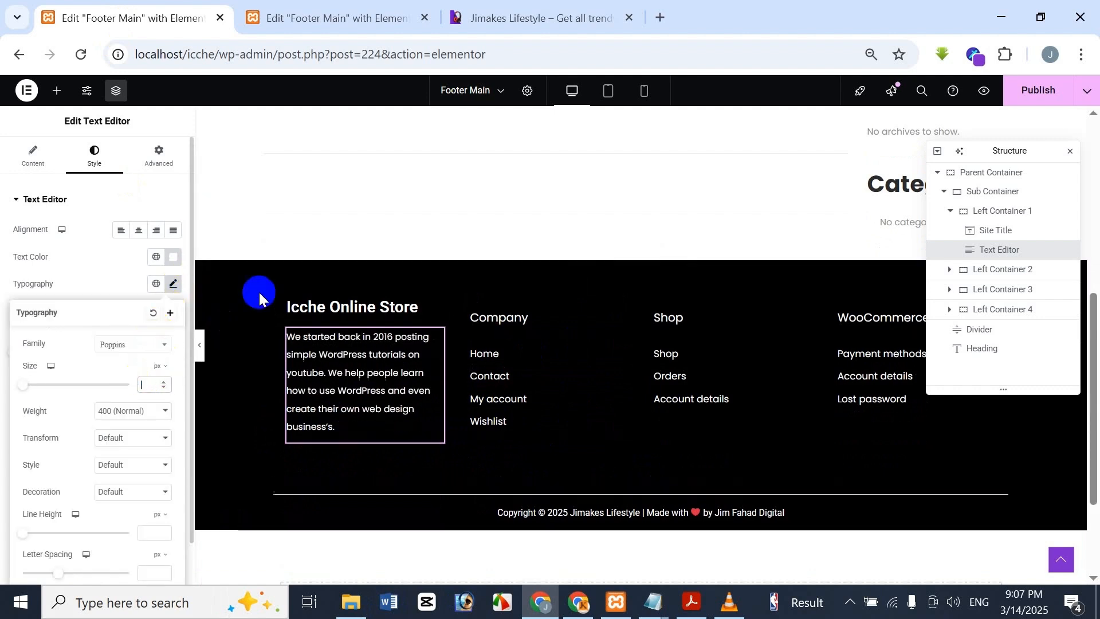
{"action": "type", "text": "14"}
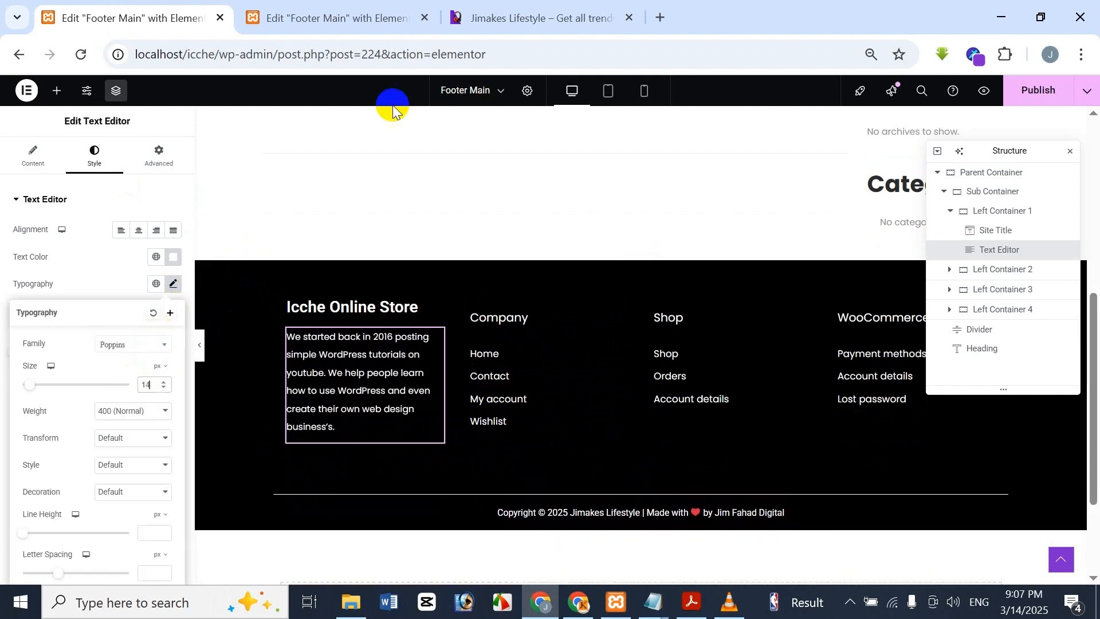
{"action": "left_click", "coordinate": [157, 118]}
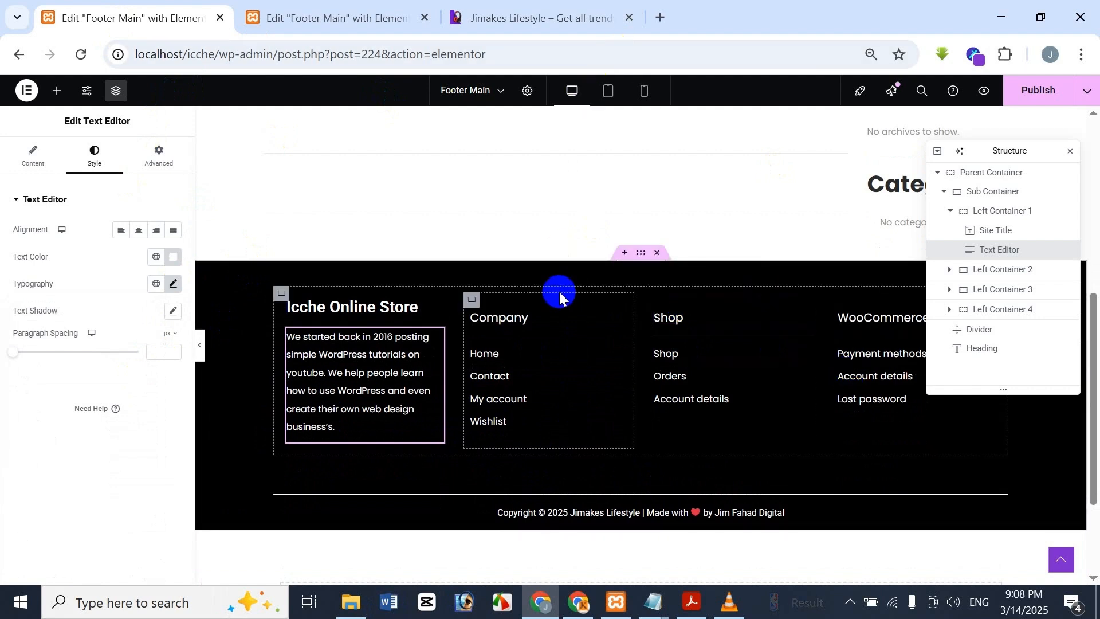
- Switch the Footer Main template to tablet view and compare its footer with the one opened from the Home page
{"action": "left_click", "coordinate": [609, 90]}
{"action": "scroll", "coordinate": [705, 370], "scroll_direction": "down", "scroll_amount": 5}
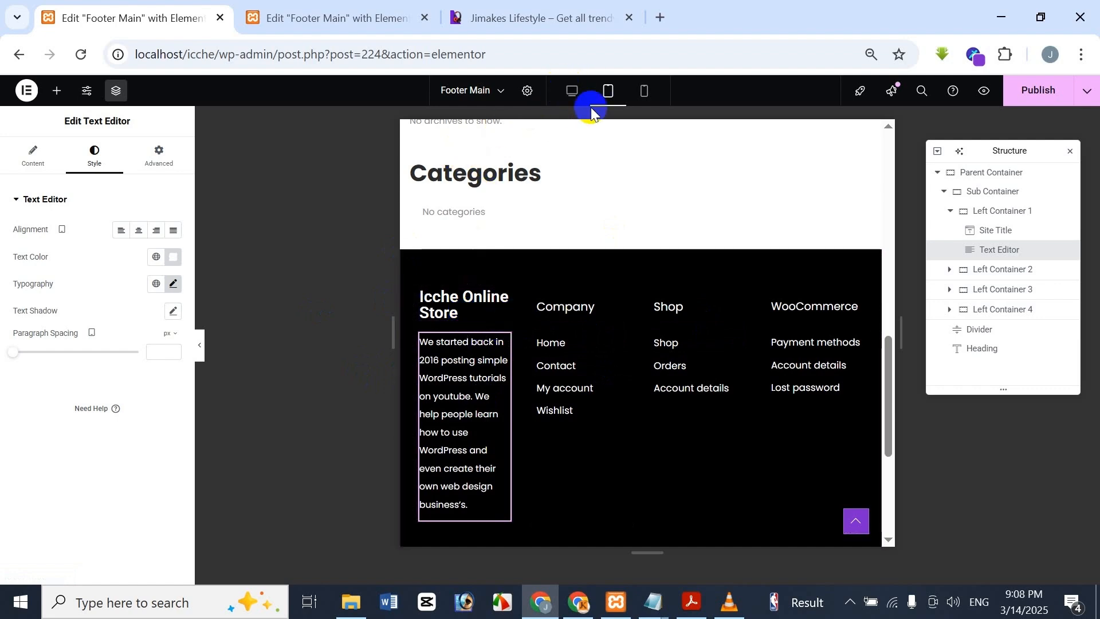
{"action": "left_click", "coordinate": [408, 23]}
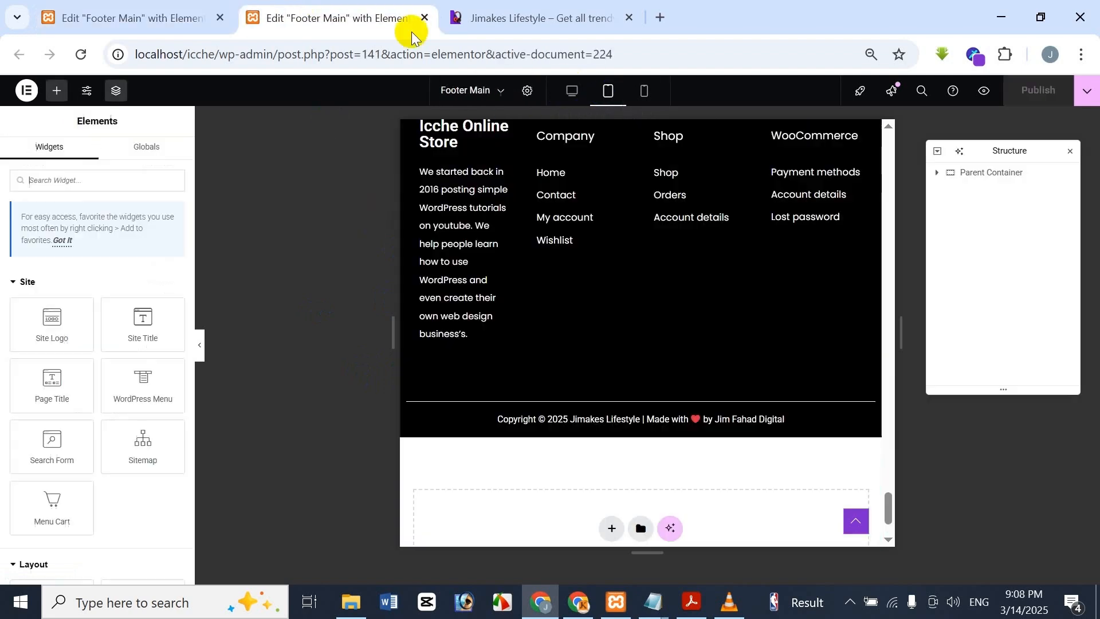
{"action": "left_click", "coordinate": [147, 16]}
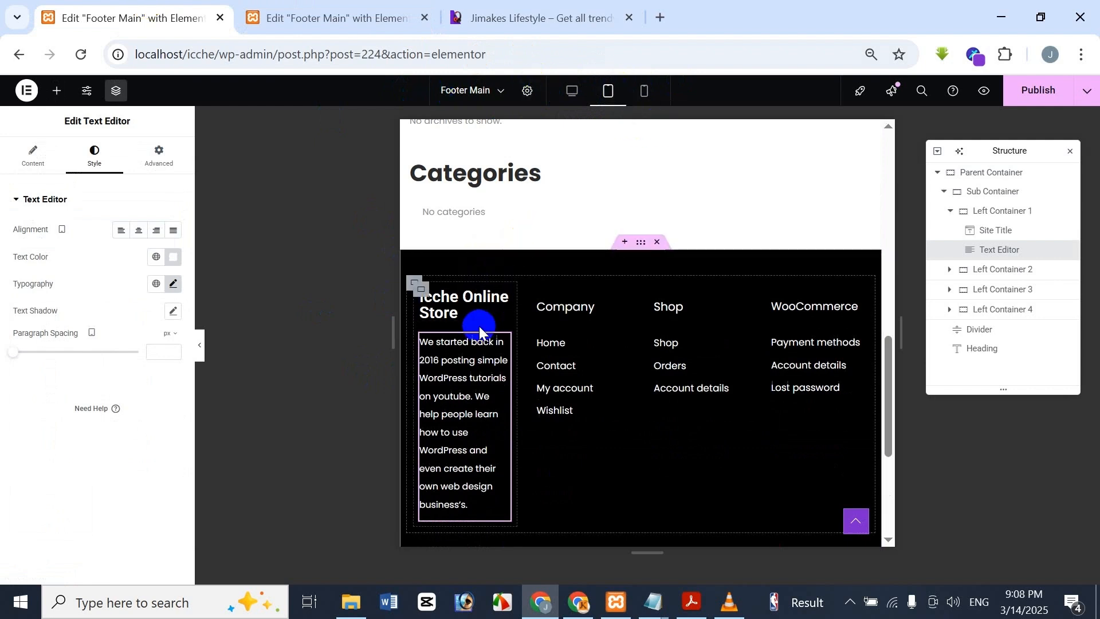
- Set the footer site title's tablet font size to 17 px and check it against the reference site's footer
{"action": "left_click", "coordinate": [476, 304]}
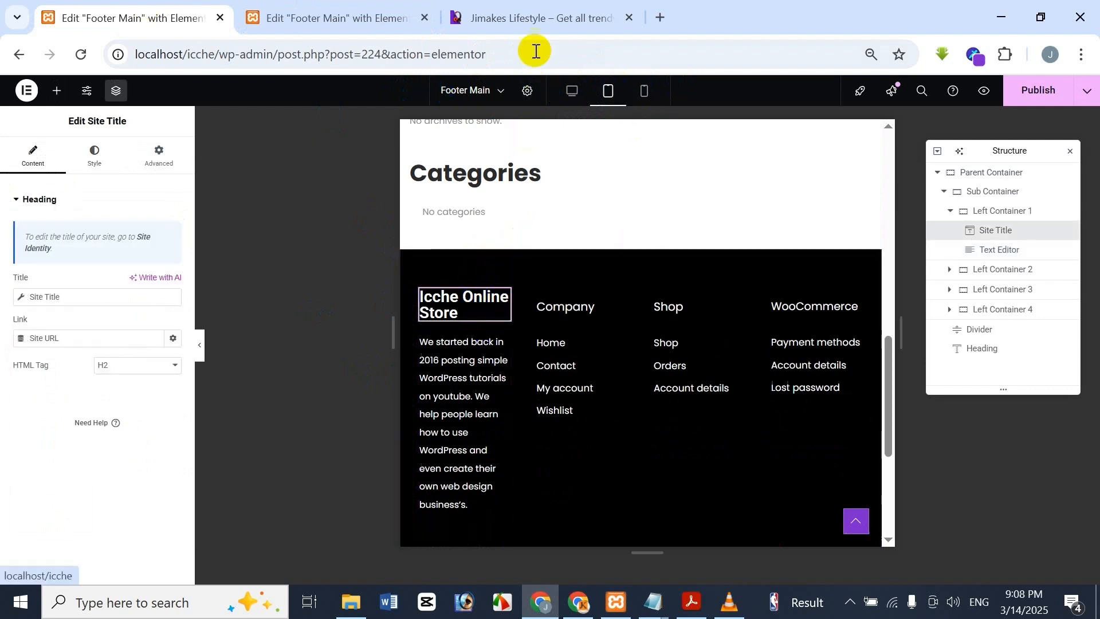
{"action": "left_click", "coordinate": [538, 18]}
{"action": "left_click", "coordinate": [192, 5]}
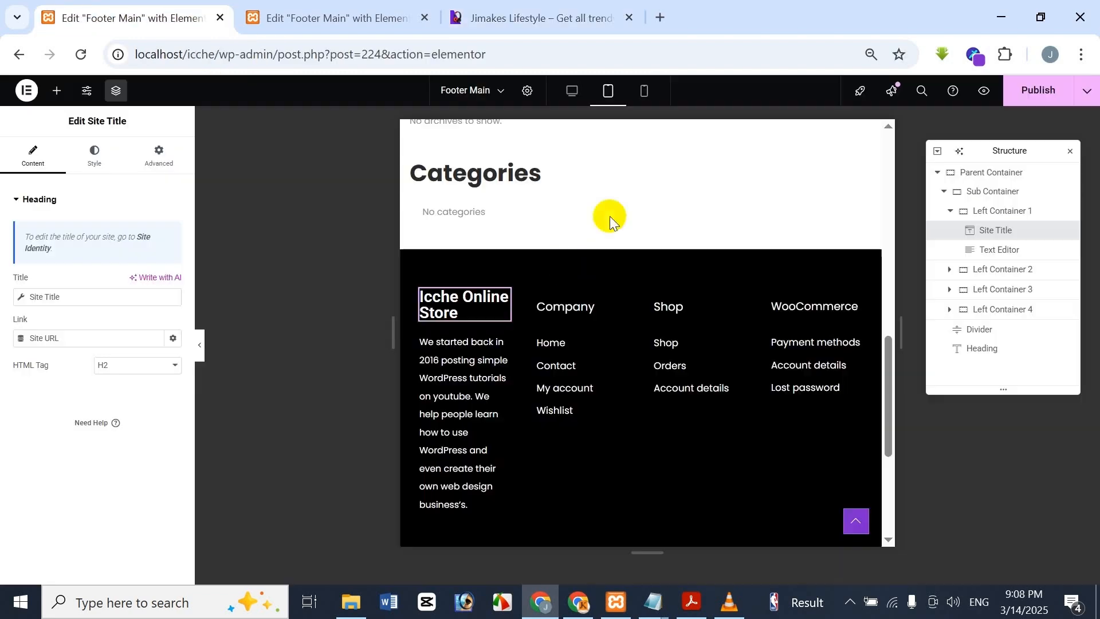
{"action": "left_click", "coordinate": [116, 161]}
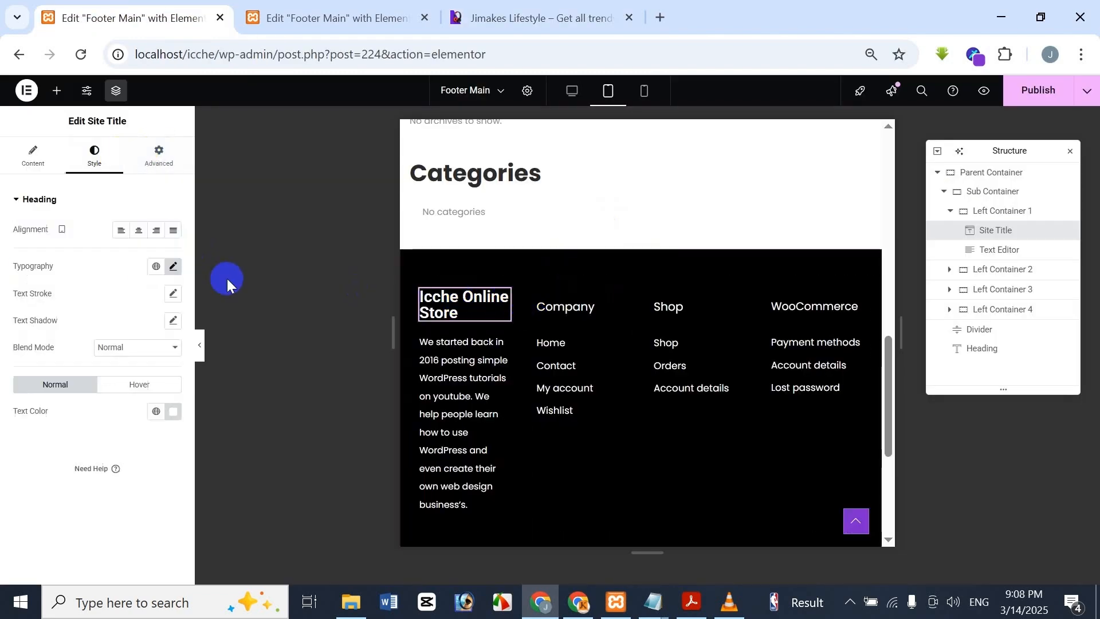
{"action": "left_click", "coordinate": [172, 266]}
{"action": "left_click", "coordinate": [152, 362]}
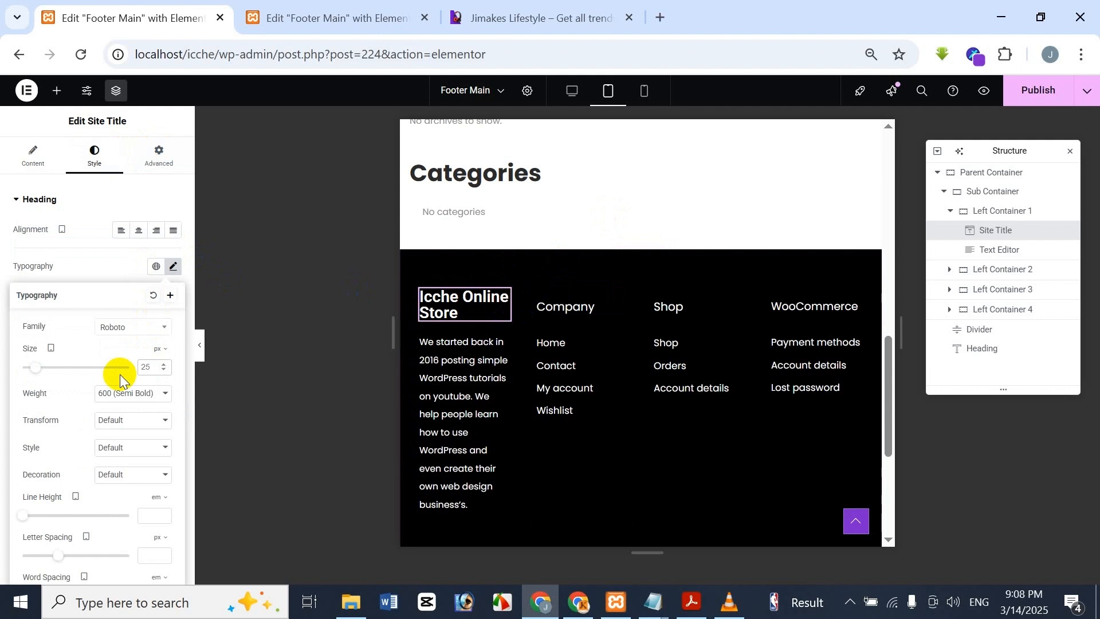
{"action": "type", "text": "20"}
{"action": "key", "text": "BackSpace"}
{"action": "key", "text": "BackSpace"}
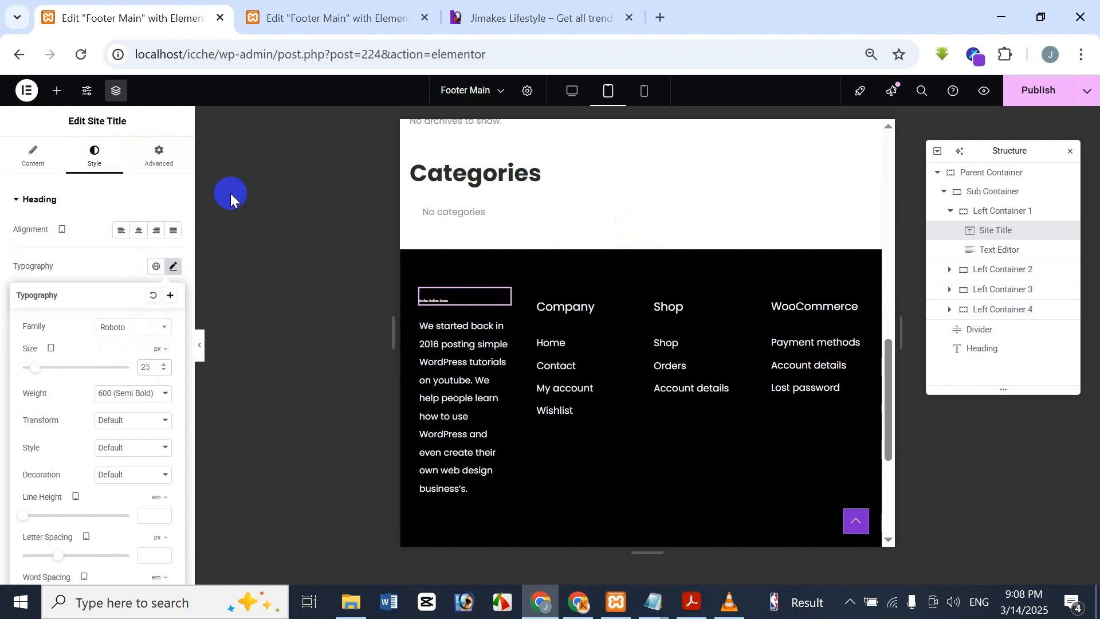
{"action": "type", "text": "18"}
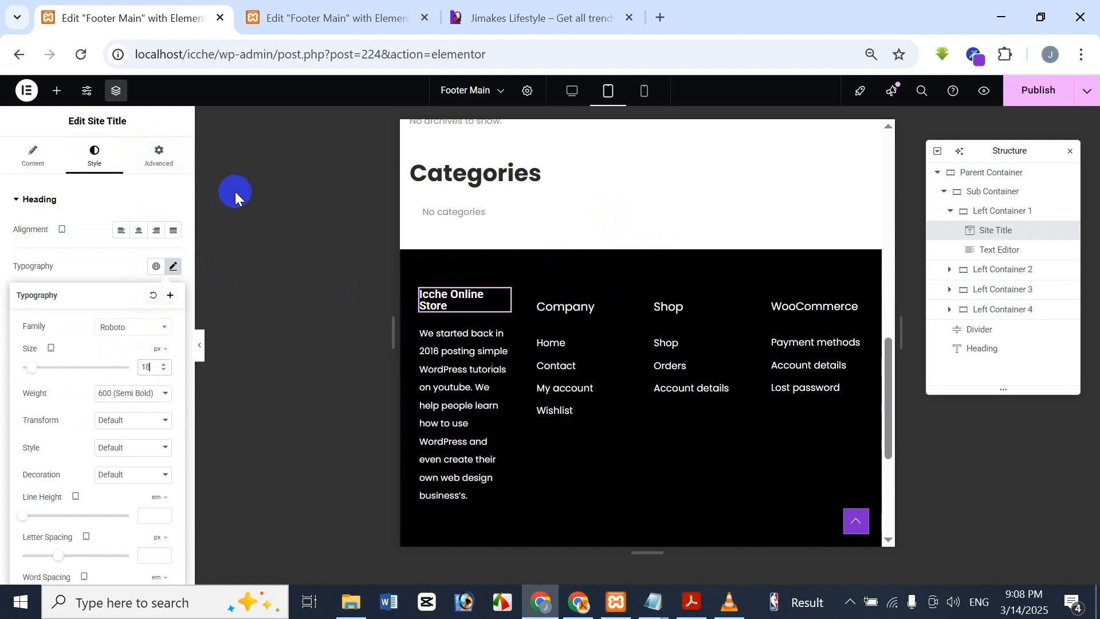
{"action": "key", "text": "BackSpace"}
{"action": "key", "text": "BackSpace"}
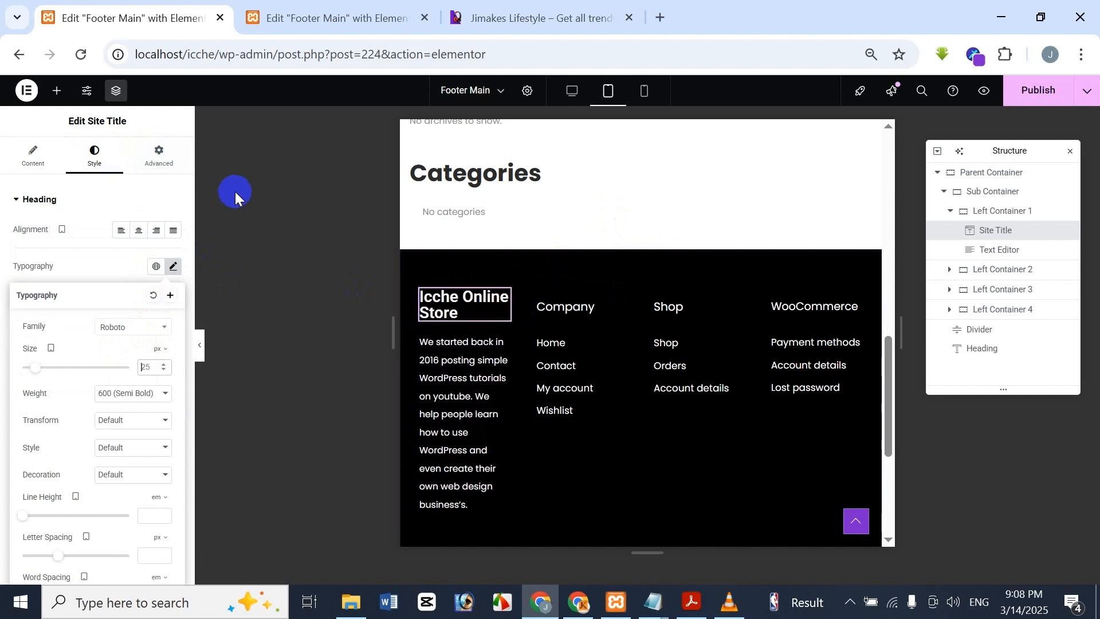
{"action": "type", "text": "12"}
{"action": "key", "text": "BackSpace"}
{"action": "key", "text": "BackSpace"}
{"action": "type", "text": "16"}
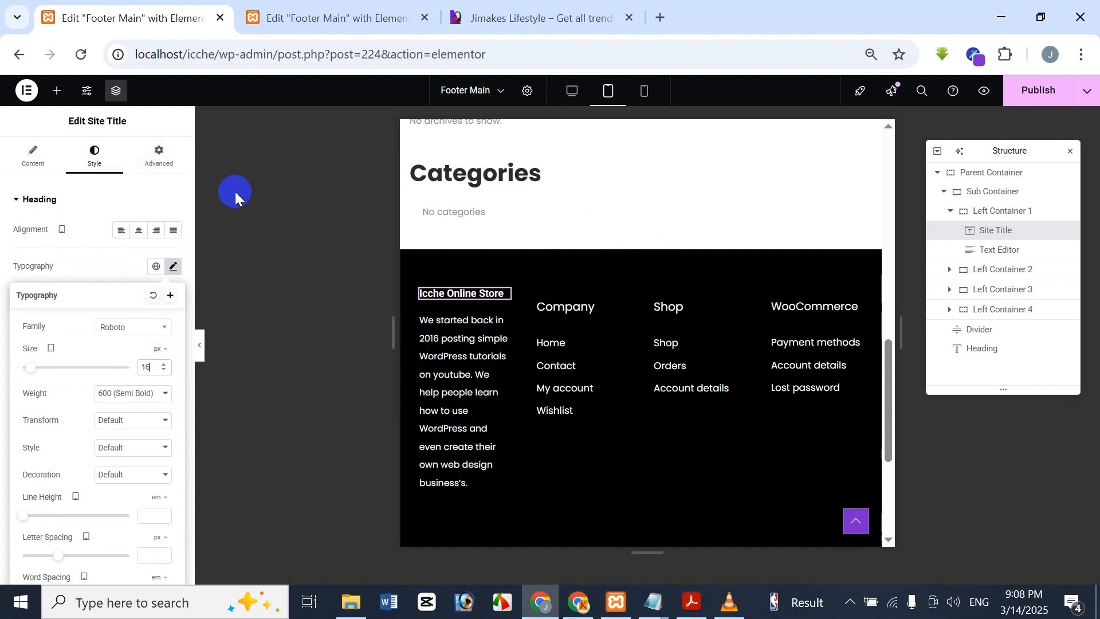
{"action": "key", "text": "BackSpace"}
{"action": "type", "text": "7"}
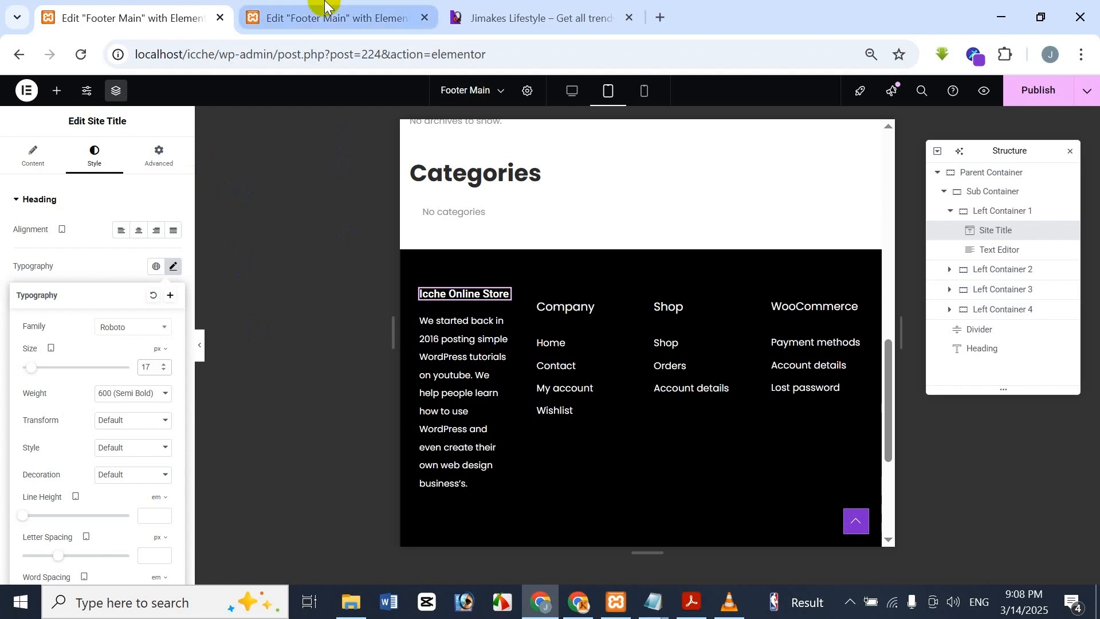
{"action": "left_click", "coordinate": [500, 8]}
{"action": "left_click", "coordinate": [132, 18]}
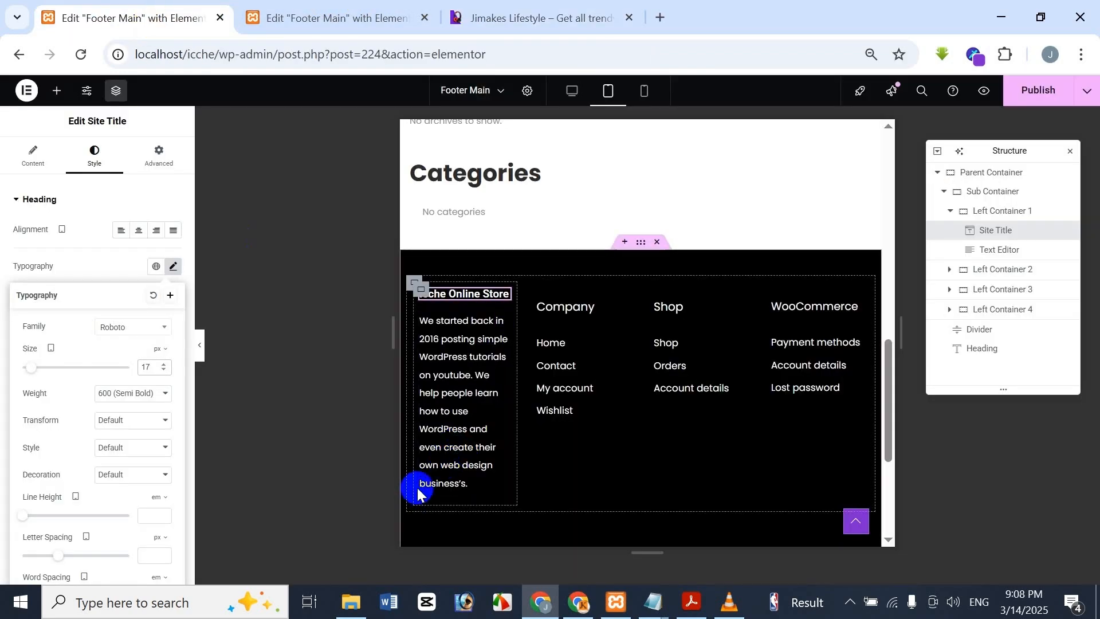
- Set the footer description text's tablet font size to 12 px
{"action": "left_click", "coordinate": [418, 413]}
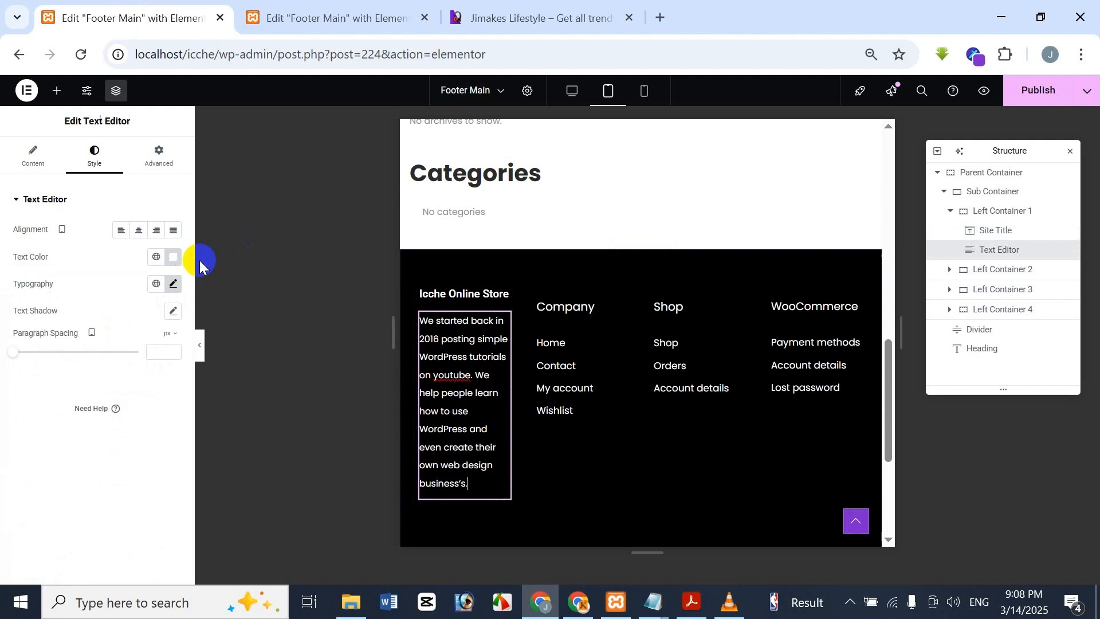
{"action": "left_click", "coordinate": [174, 284]}
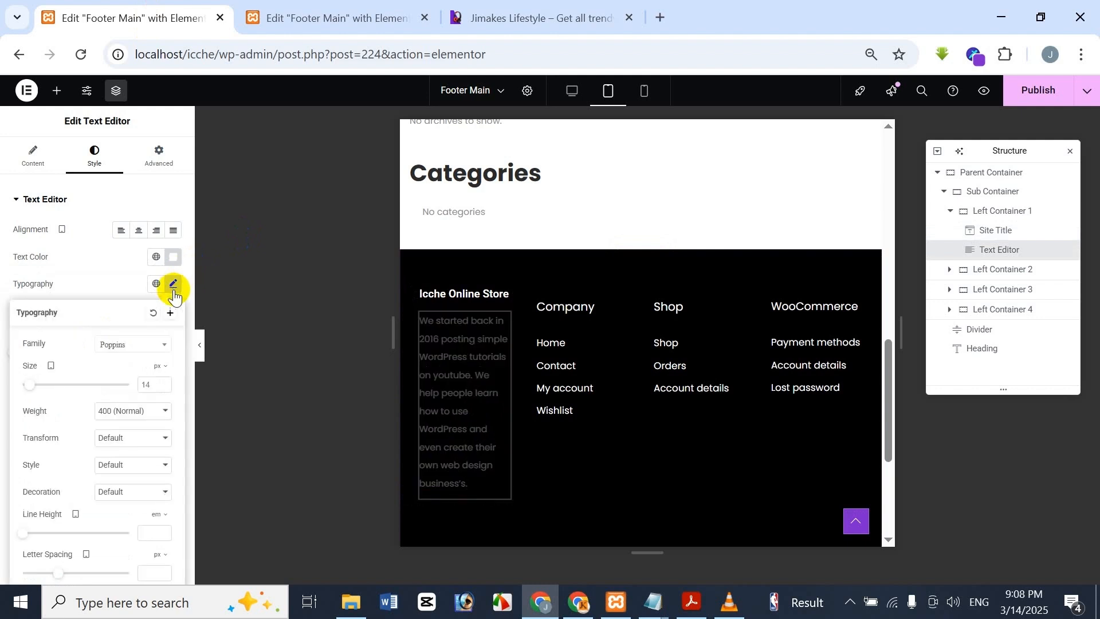
{"action": "left_click", "coordinate": [151, 386]}
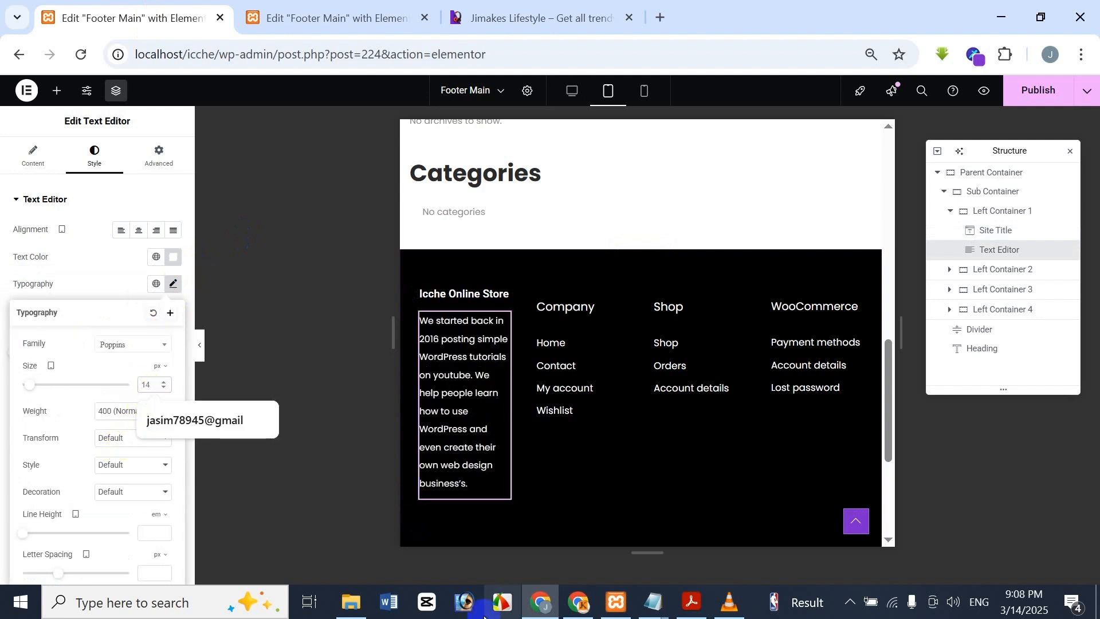
{"action": "type", "text": "12"}
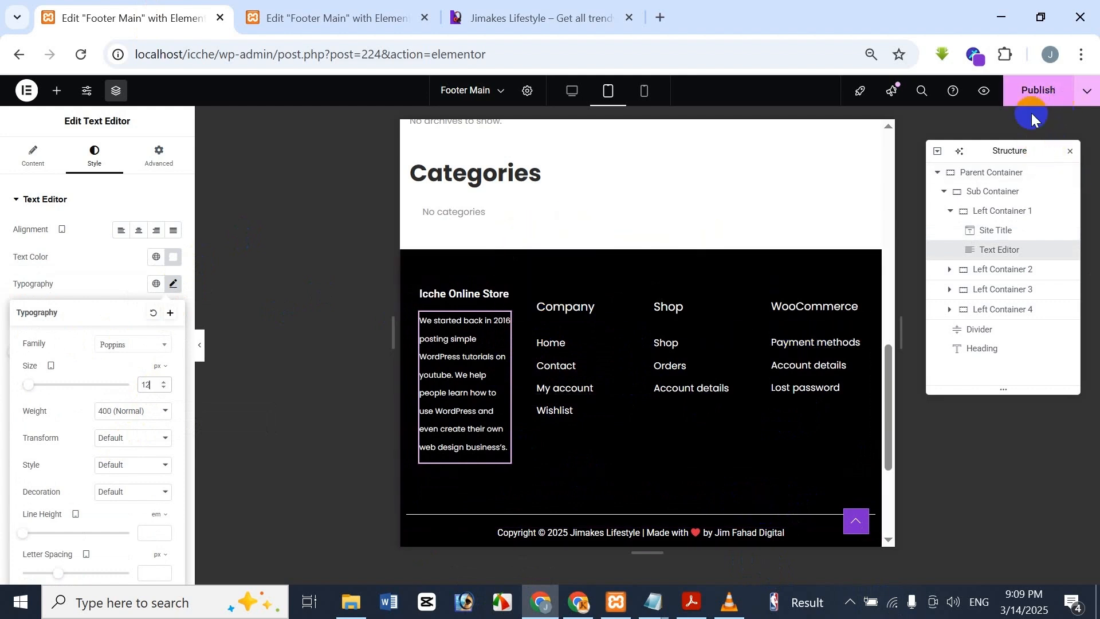
- Save the Footer Main template with its display condition including the Entire Site
{"action": "left_click", "coordinate": [1096, 94]}
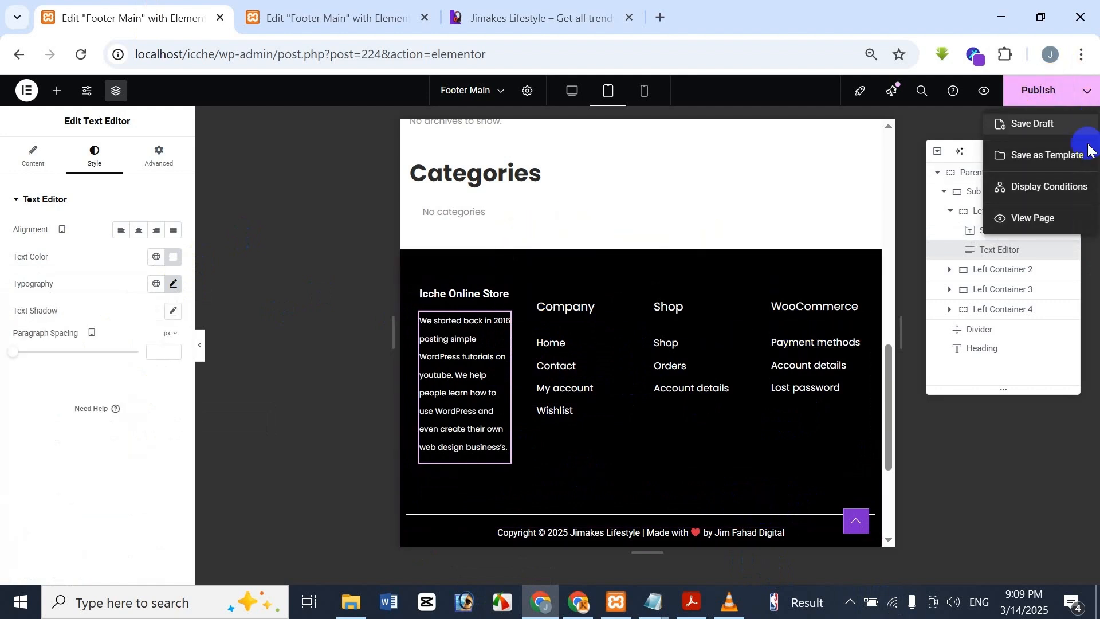
{"action": "left_click", "coordinate": [1050, 187]}
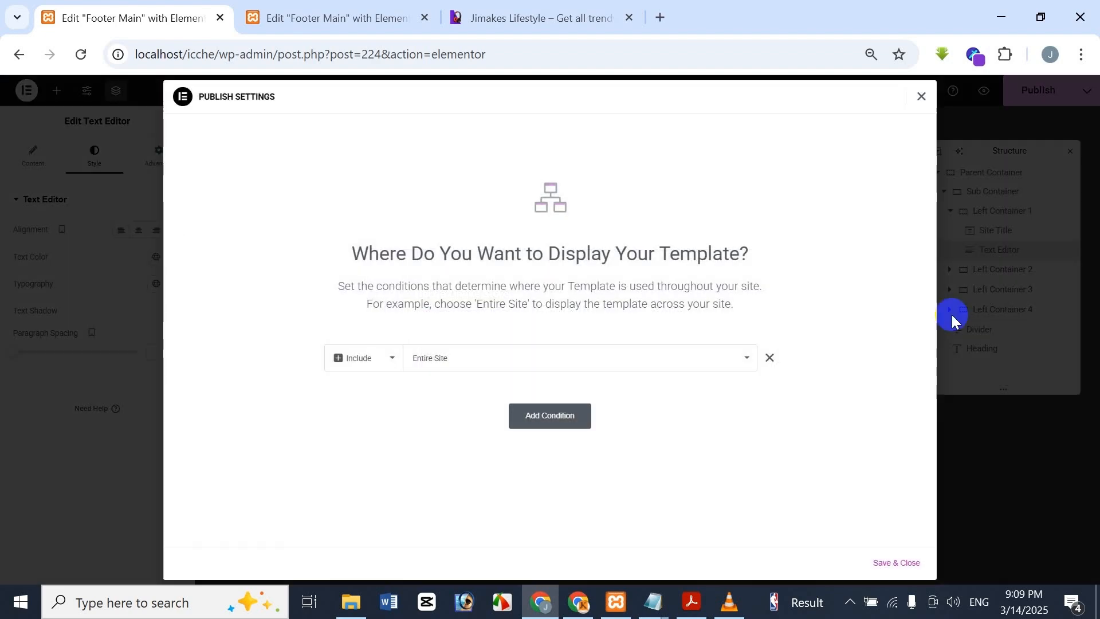
{"action": "left_click", "coordinate": [906, 563]}
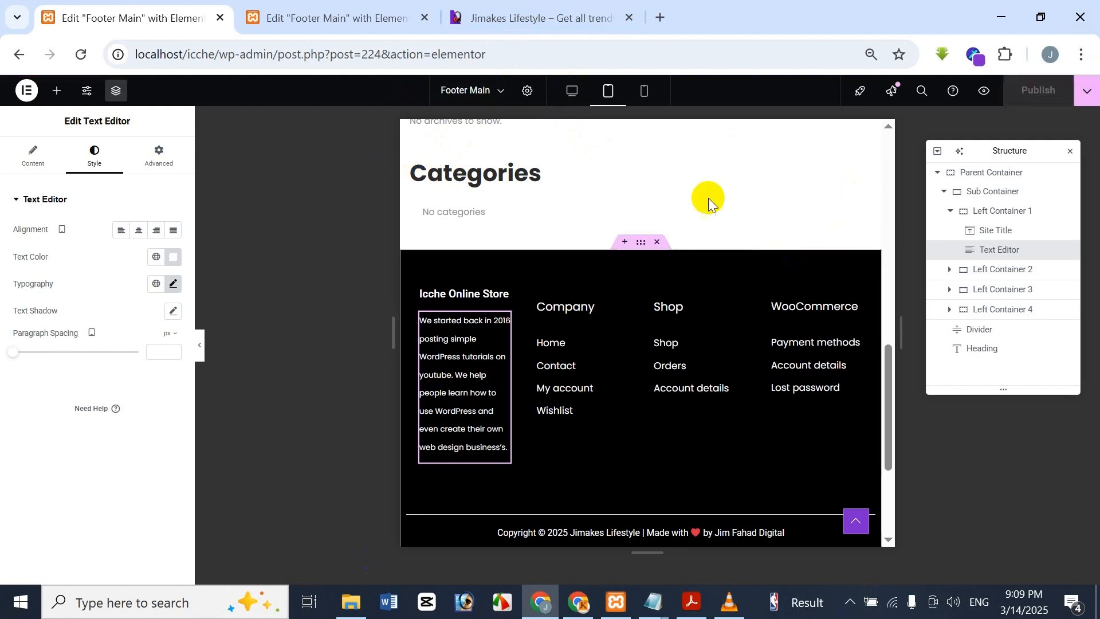
- Reload the Home page editor and look through the page in tablet view
{"action": "left_click", "coordinate": [326, 7]}
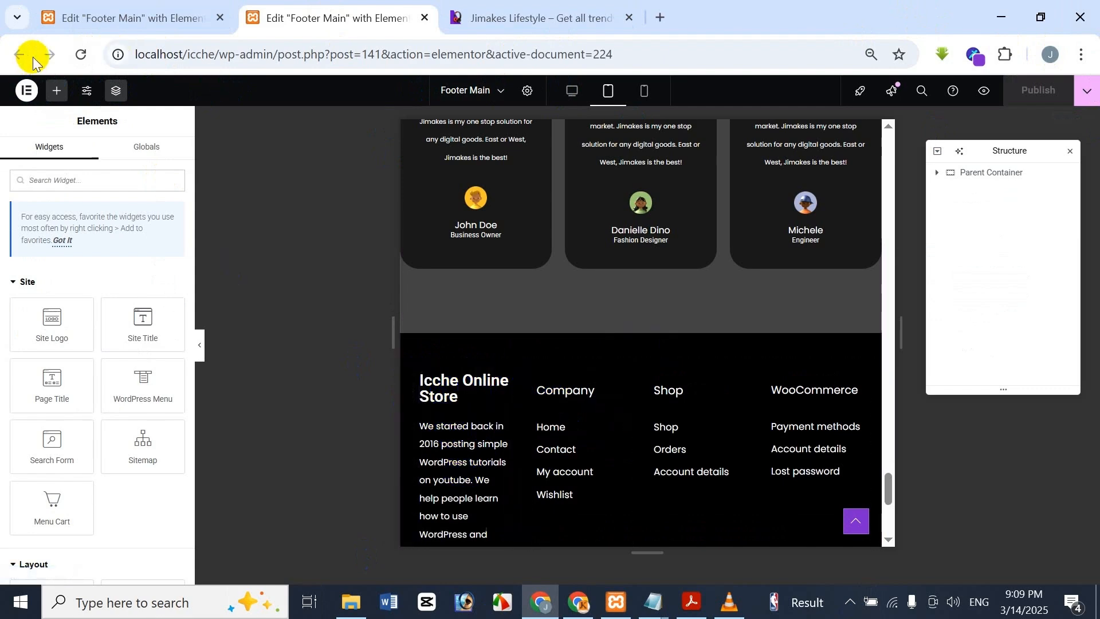
{"action": "left_click", "coordinate": [81, 55]}
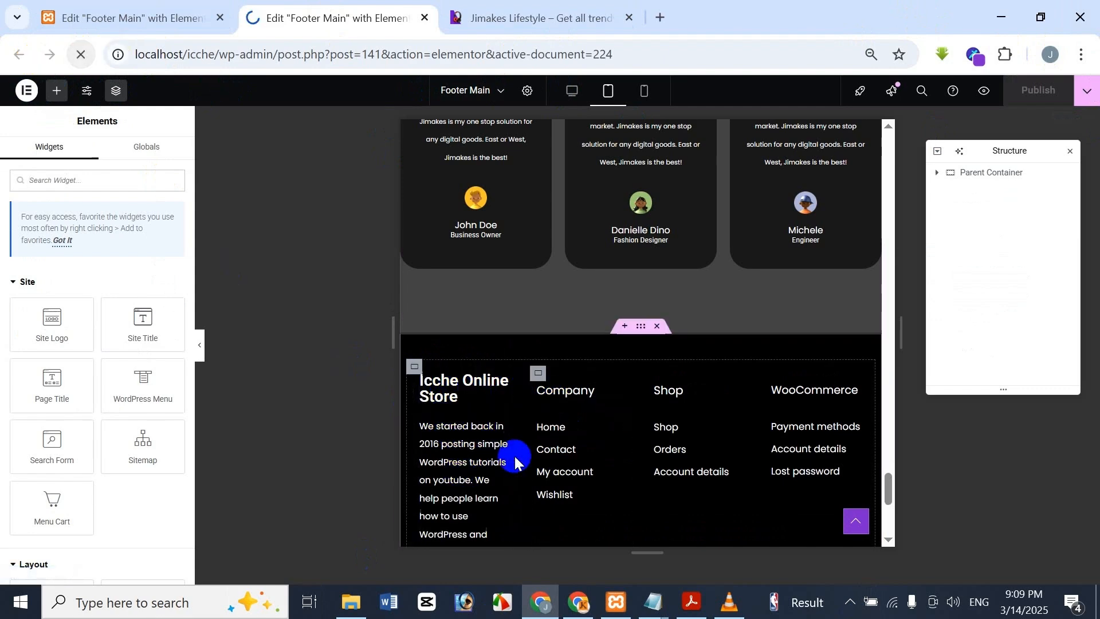
{"action": "left_click", "coordinate": [181, 26]}
{"action": "key", "text": "ctrl+Tab"}
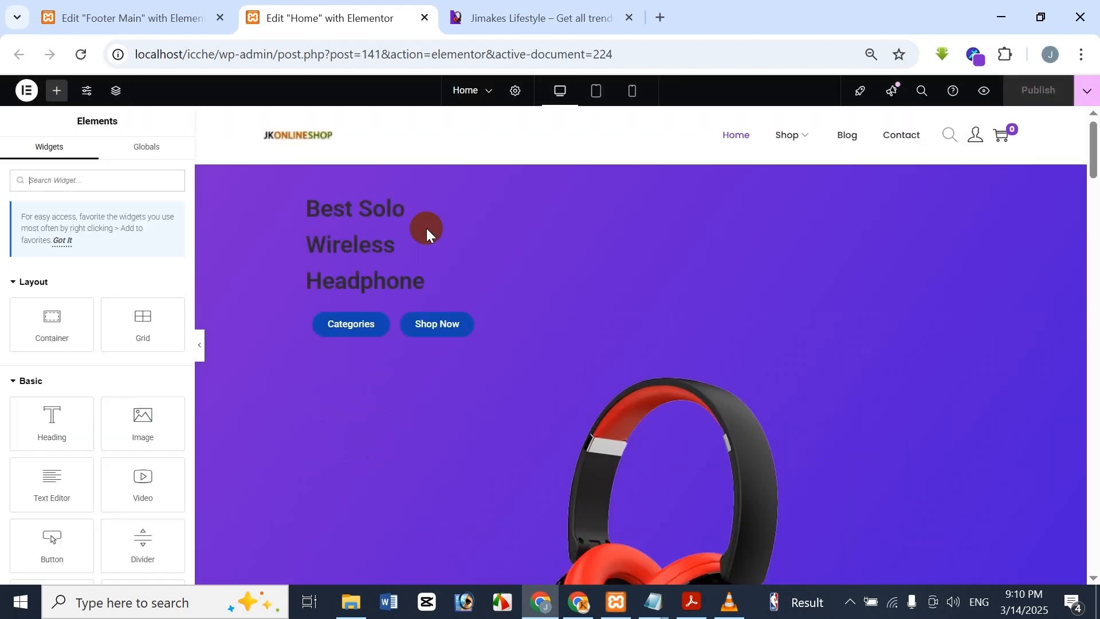
{"action": "left_click", "coordinate": [596, 94]}
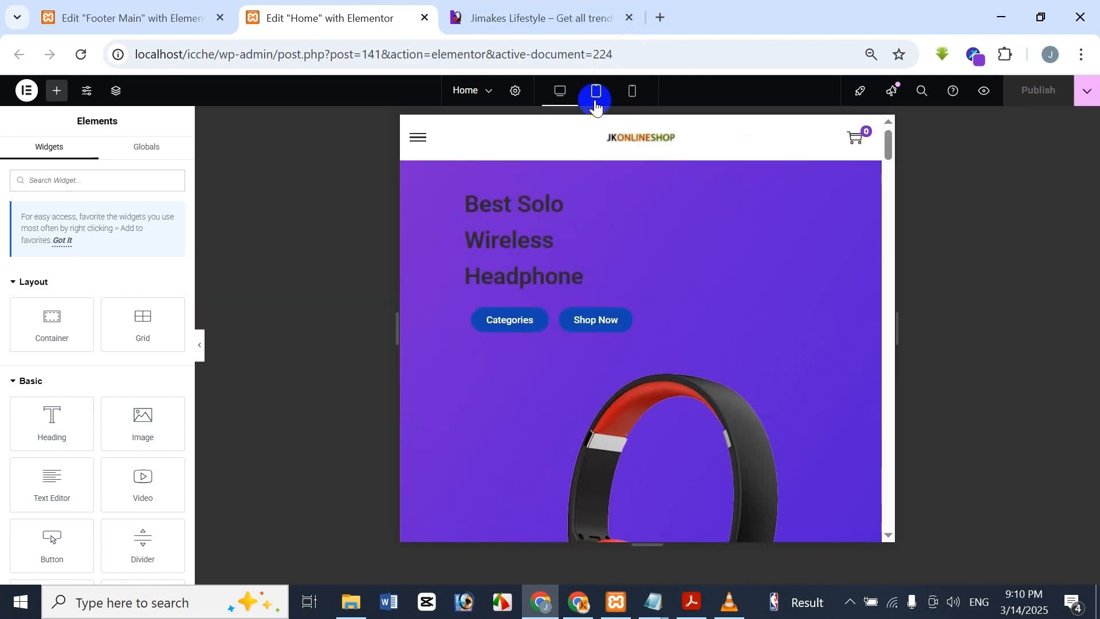
{"action": "scroll", "coordinate": [612, 250], "scroll_direction": "down", "scroll_amount": 5}
{"action": "scroll", "coordinate": [616, 250], "scroll_direction": "down", "scroll_amount": 13}
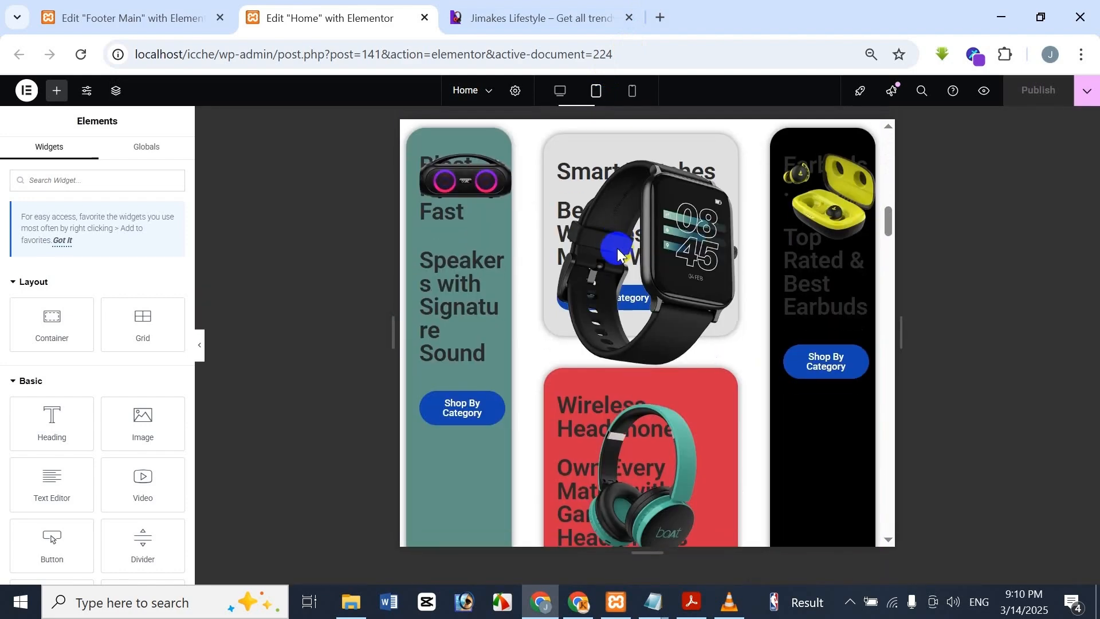
{"action": "scroll", "coordinate": [617, 248], "scroll_direction": "up", "scroll_amount": 10}
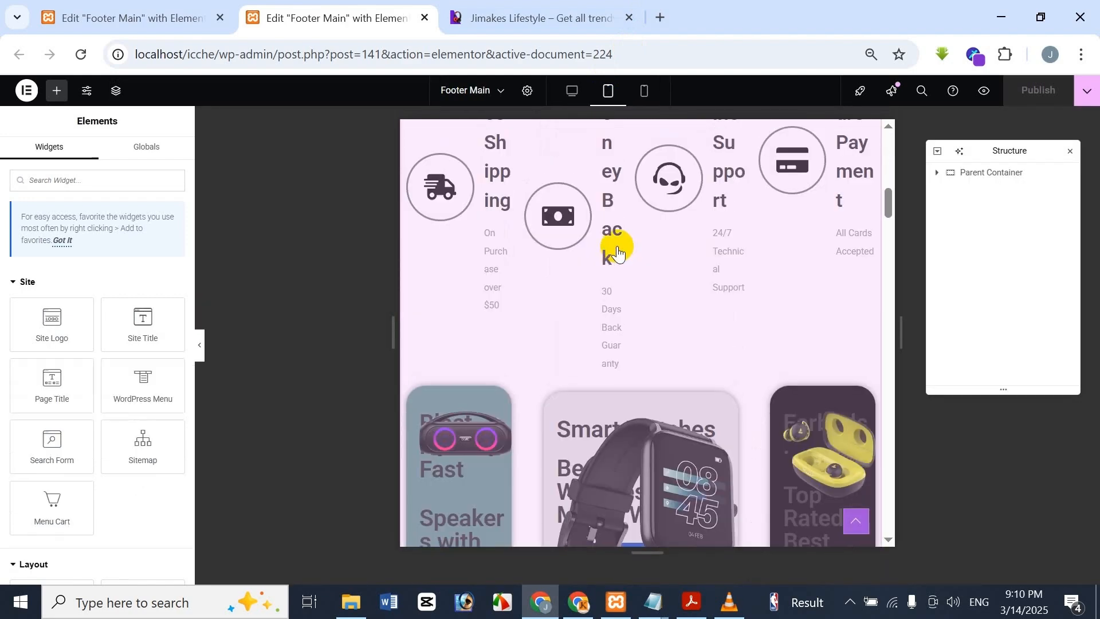
{"action": "scroll", "coordinate": [617, 251], "scroll_direction": "up", "scroll_amount": 5}
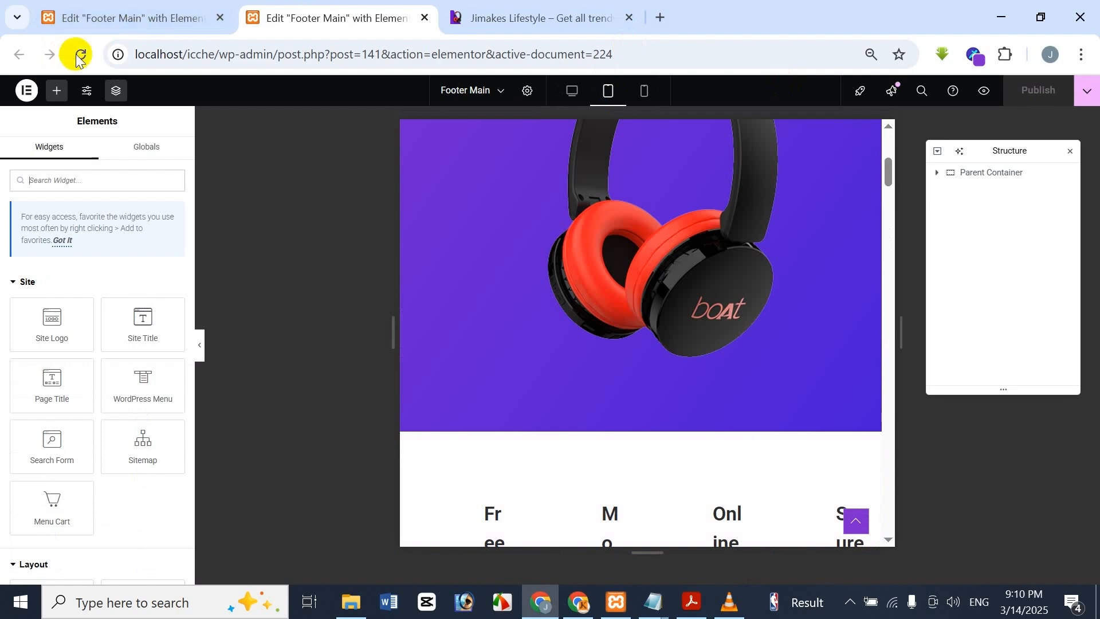
- Reload the Home page editor again and check the updated footer in tablet view
{"action": "left_click", "coordinate": [79, 55]}
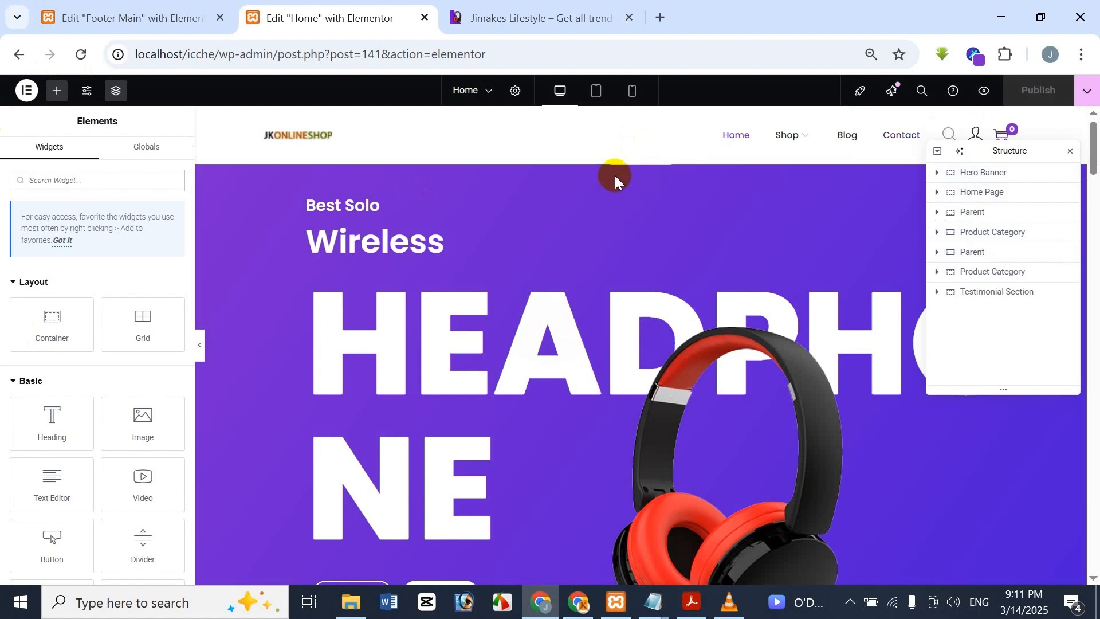
{"action": "scroll", "coordinate": [592, 174], "scroll_direction": "down", "scroll_amount": 5}
{"action": "scroll", "coordinate": [568, 149], "scroll_direction": "up", "scroll_amount": 5}
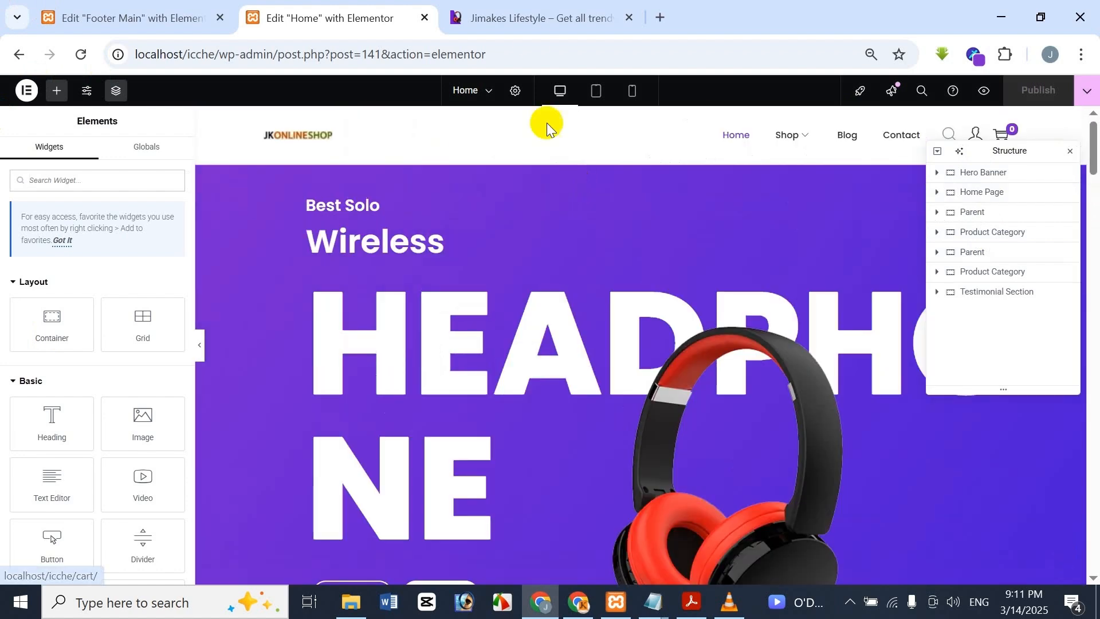
{"action": "left_click", "coordinate": [596, 91]}
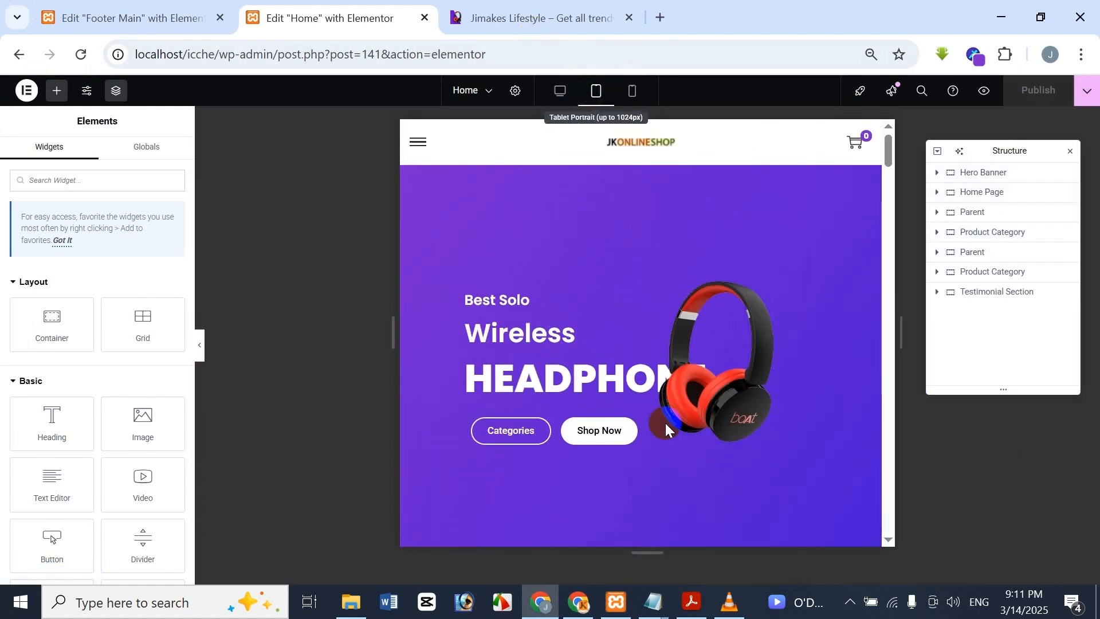
{"action": "left_click_drag", "start_coordinate": [891, 150], "coordinate": [857, 533]}
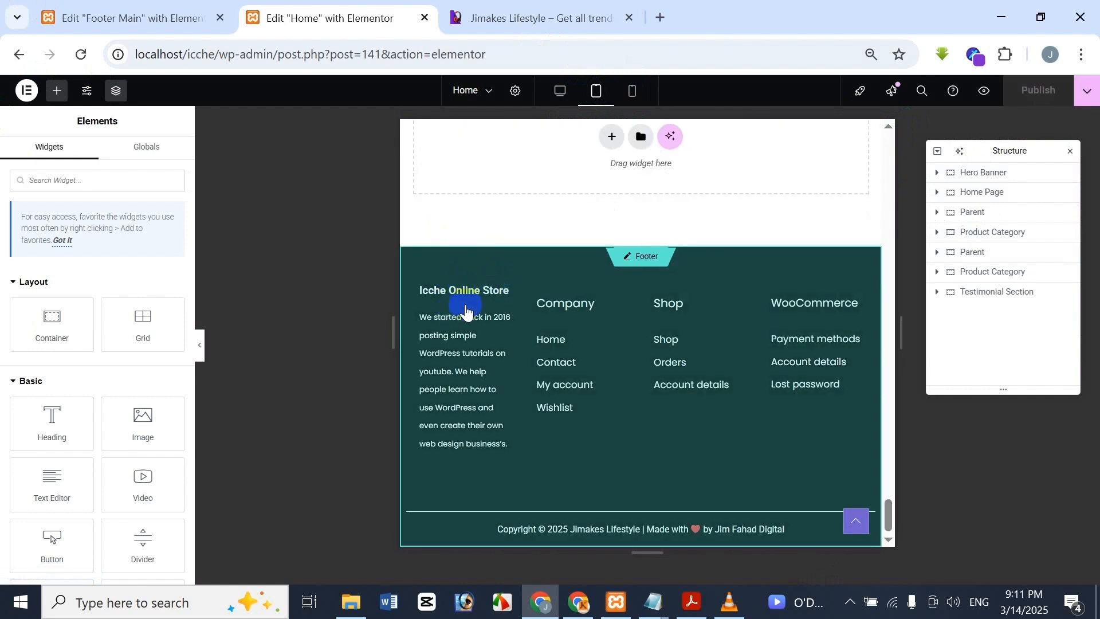
{"action": "left_click", "coordinate": [115, 11]}
{"action": "left_click", "coordinate": [309, 4]}
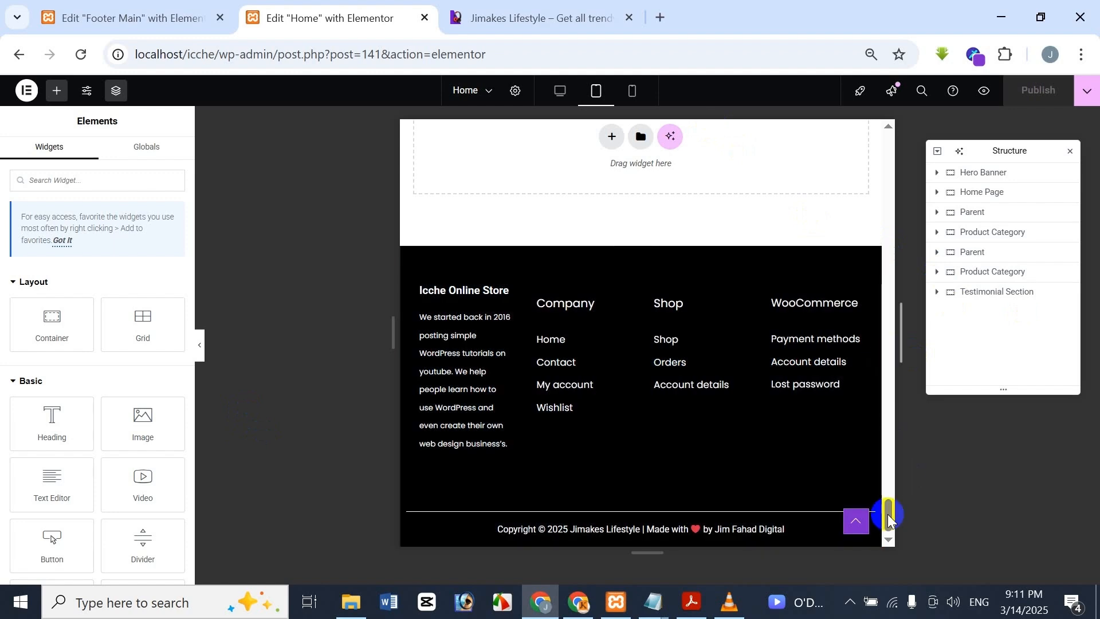
{"action": "left_click_drag", "start_coordinate": [889, 486], "coordinate": [887, 151]}
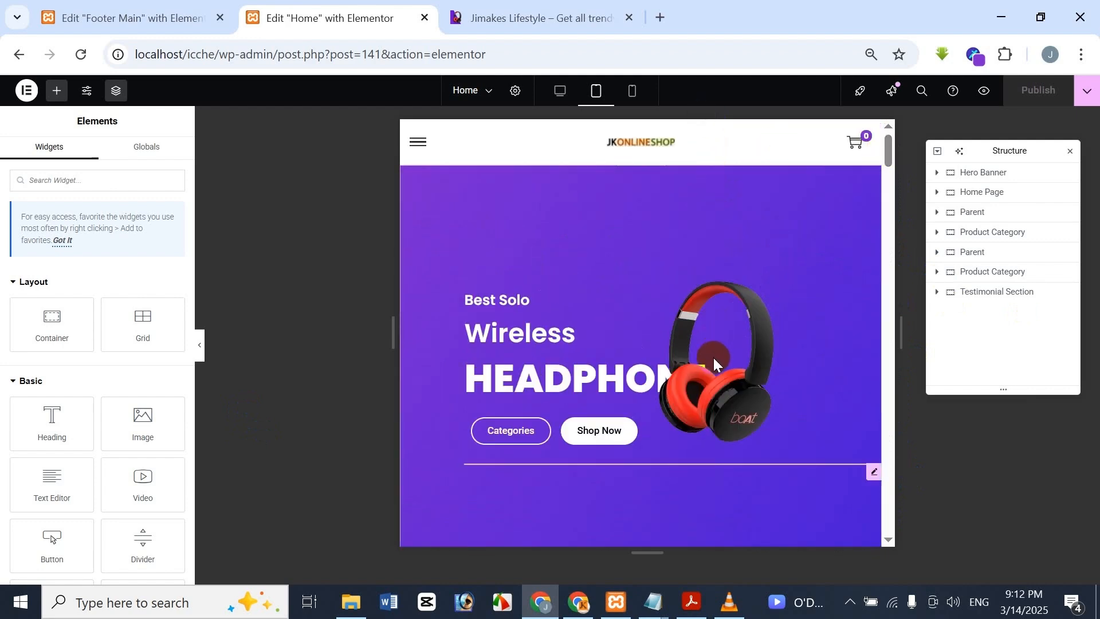
- Preview the Jimakes reference site as iPhone 14 Pro Max and find its First Sale banner
{"action": "left_click", "coordinate": [488, 23]}
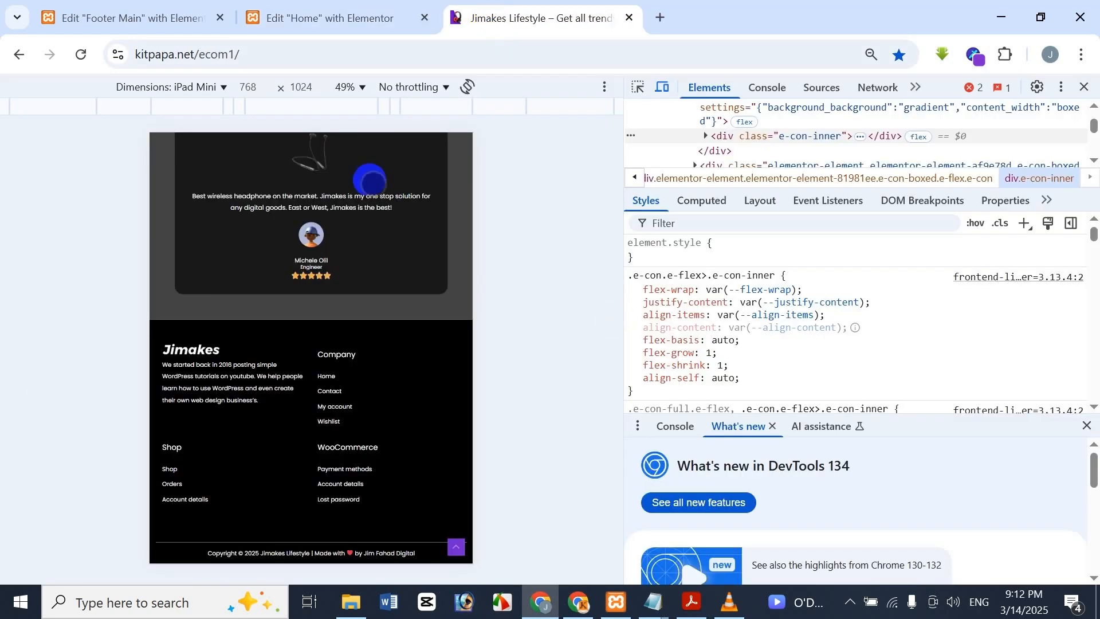
{"action": "left_click", "coordinate": [192, 87]}
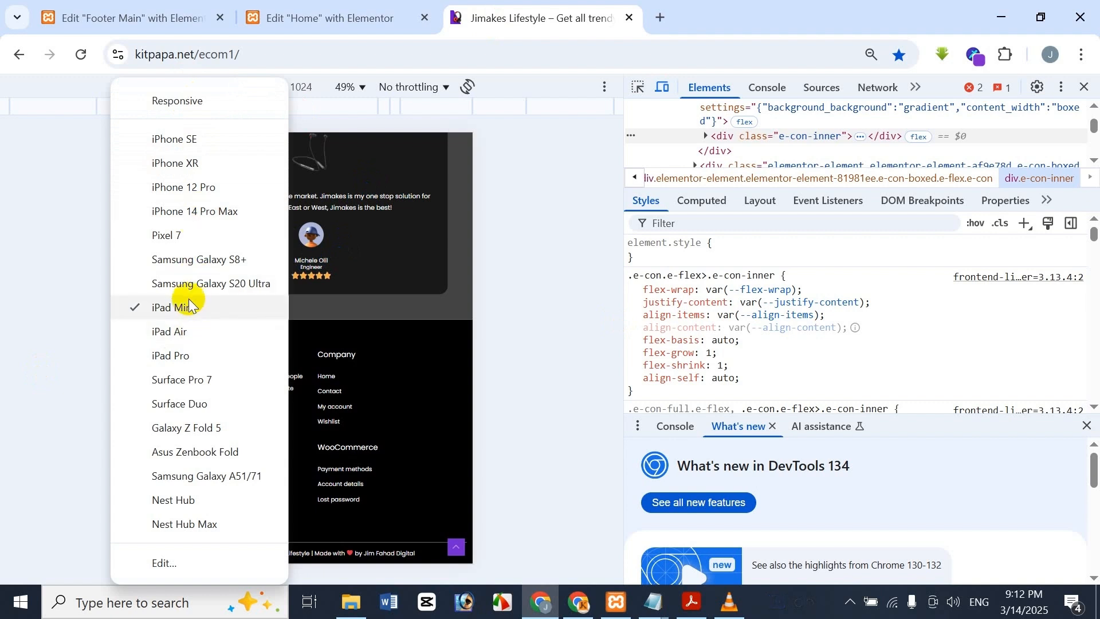
{"action": "left_click", "coordinate": [251, 217]}
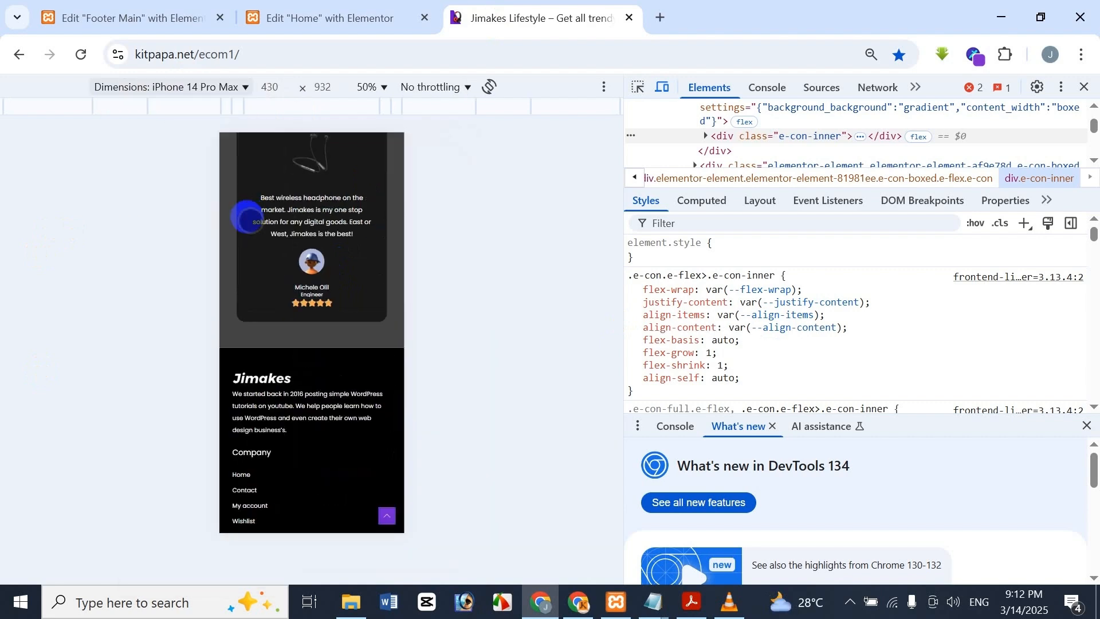
{"action": "scroll", "coordinate": [305, 200], "scroll_direction": "up", "scroll_amount": 15}
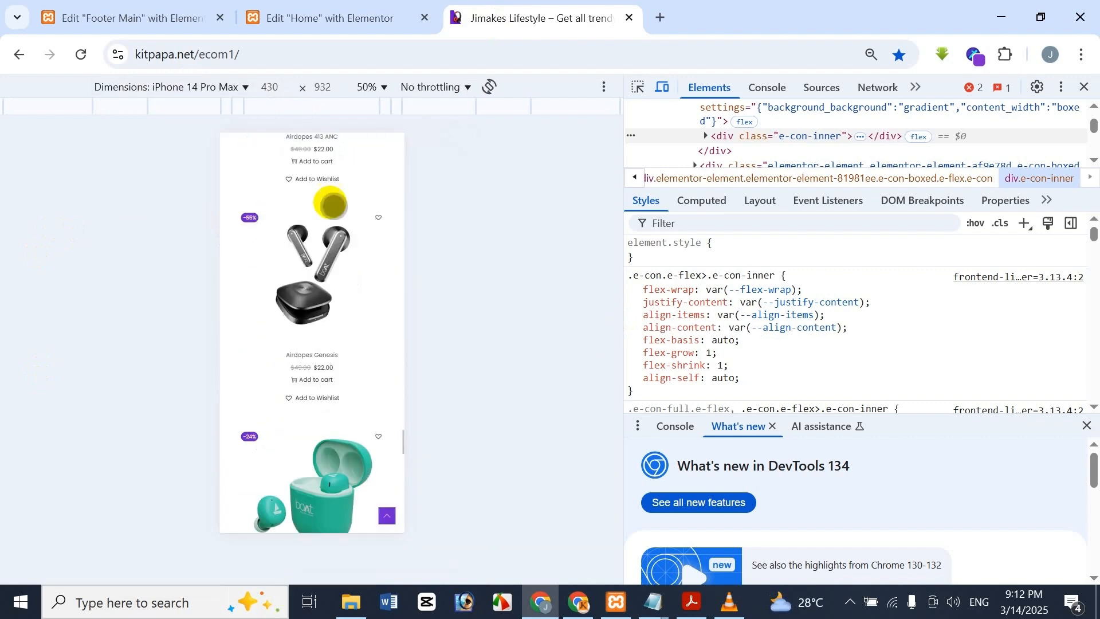
{"action": "left_click_drag", "start_coordinate": [331, 239], "coordinate": [327, 516]}
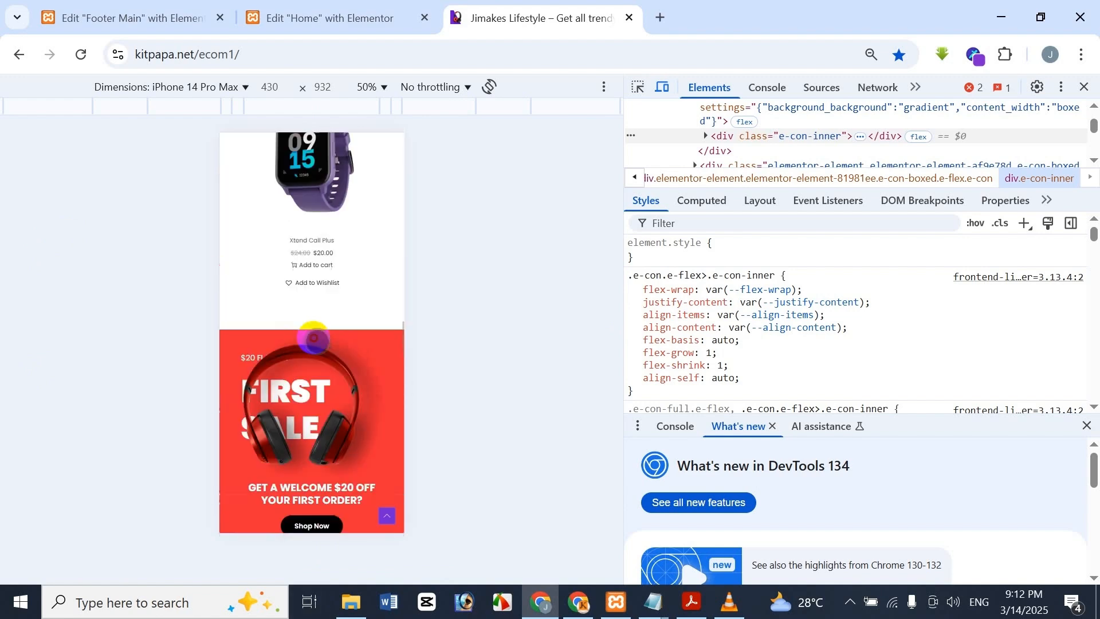
{"action": "left_click_drag", "start_coordinate": [312, 344], "coordinate": [321, 226]}
- Switch the Home page to mobile view and review its sections down to the First Sale banner
{"action": "left_click", "coordinate": [332, 17]}
{"action": "left_click", "coordinate": [619, 103]}
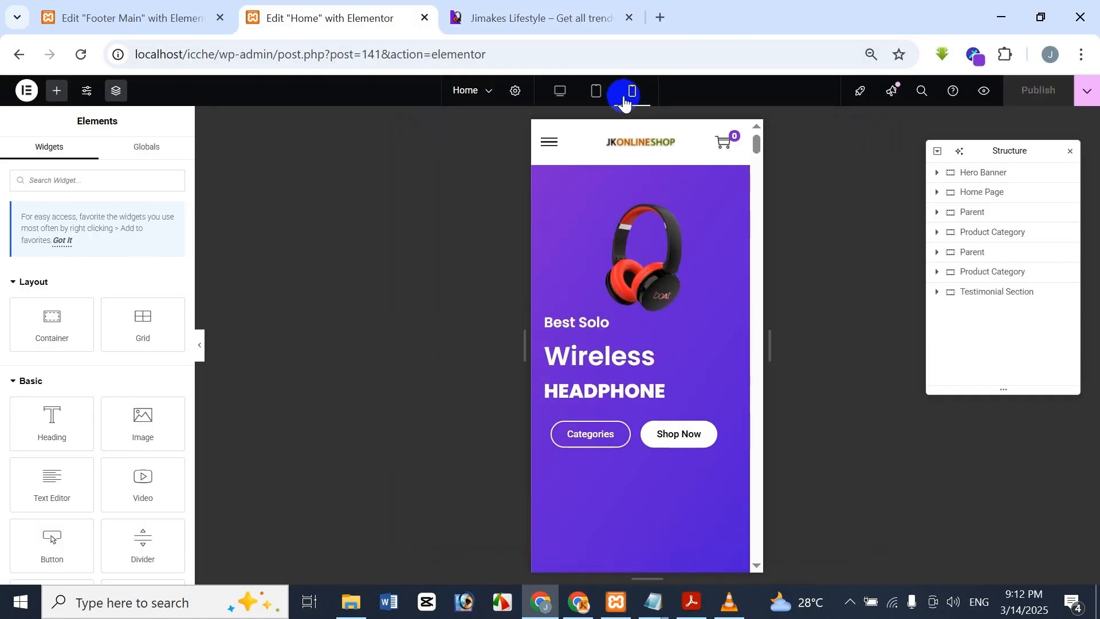
{"action": "scroll", "coordinate": [680, 287], "scroll_direction": "down", "scroll_amount": 15}
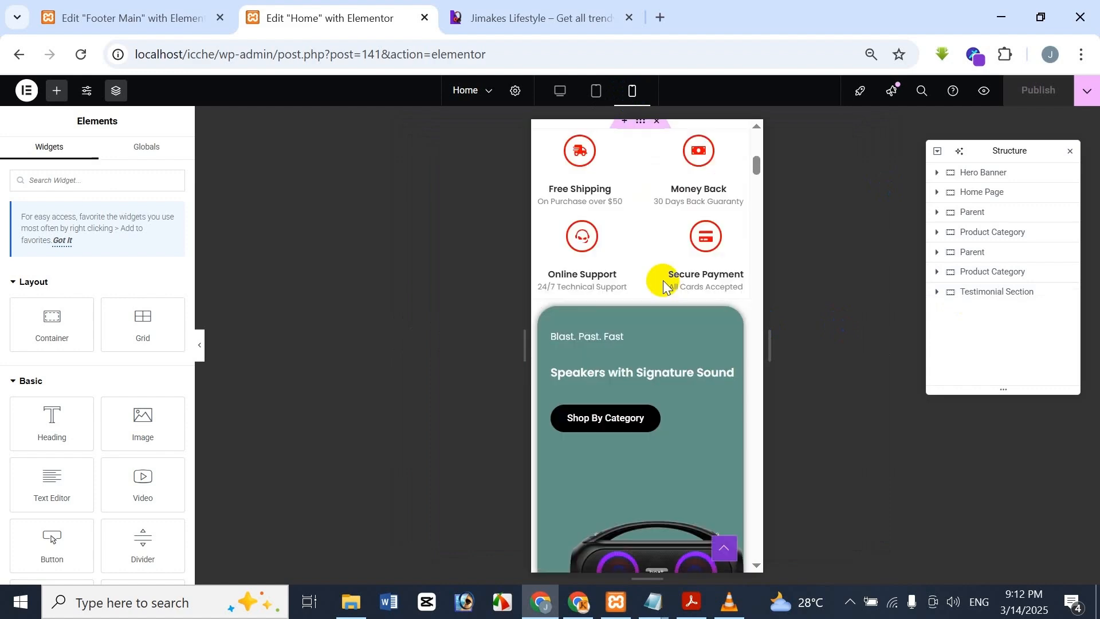
{"action": "scroll", "coordinate": [659, 269], "scroll_direction": "down", "scroll_amount": 12}
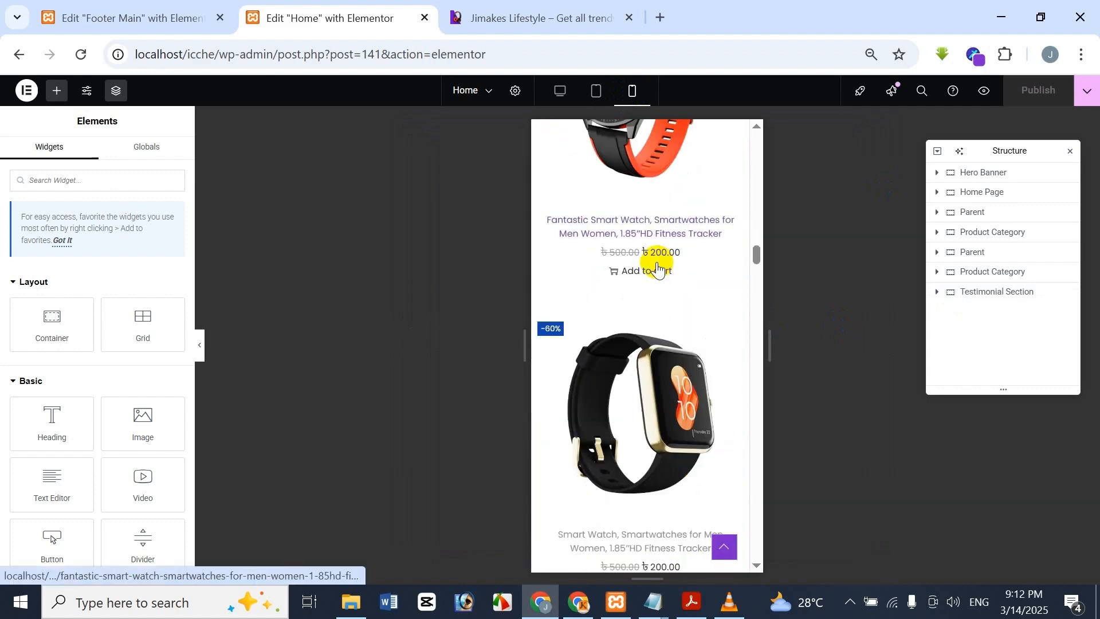
{"action": "scroll", "coordinate": [658, 264], "scroll_direction": "up", "scroll_amount": 6}
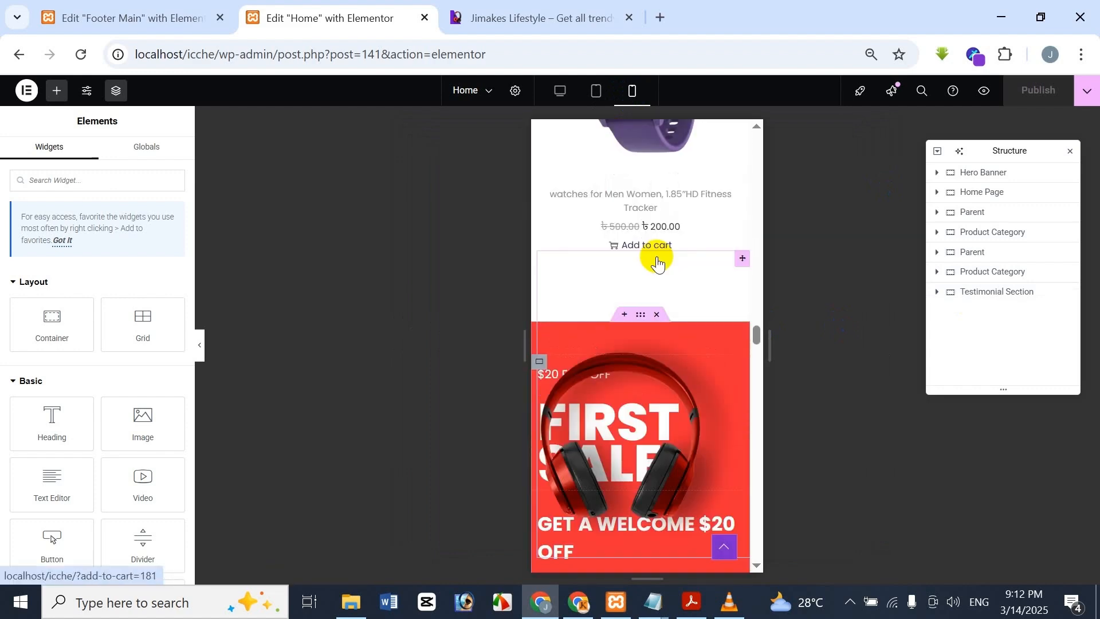
{"action": "scroll", "coordinate": [572, 390], "scroll_direction": "down", "scroll_amount": 3}
{"action": "scroll", "coordinate": [575, 331], "scroll_direction": "down", "scroll_amount": 5}
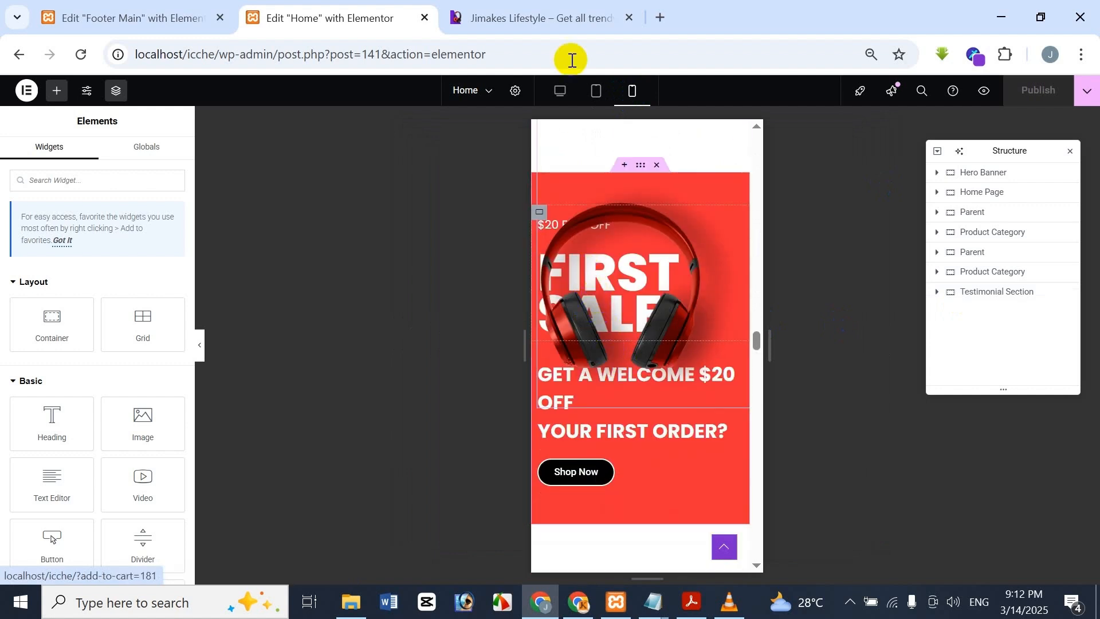
- Compare the First Sale banner's mobile layout on the Home page with the reference site, including the welcome offer heading
{"action": "left_click", "coordinate": [530, 18]}
{"action": "left_click", "coordinate": [361, 19]}
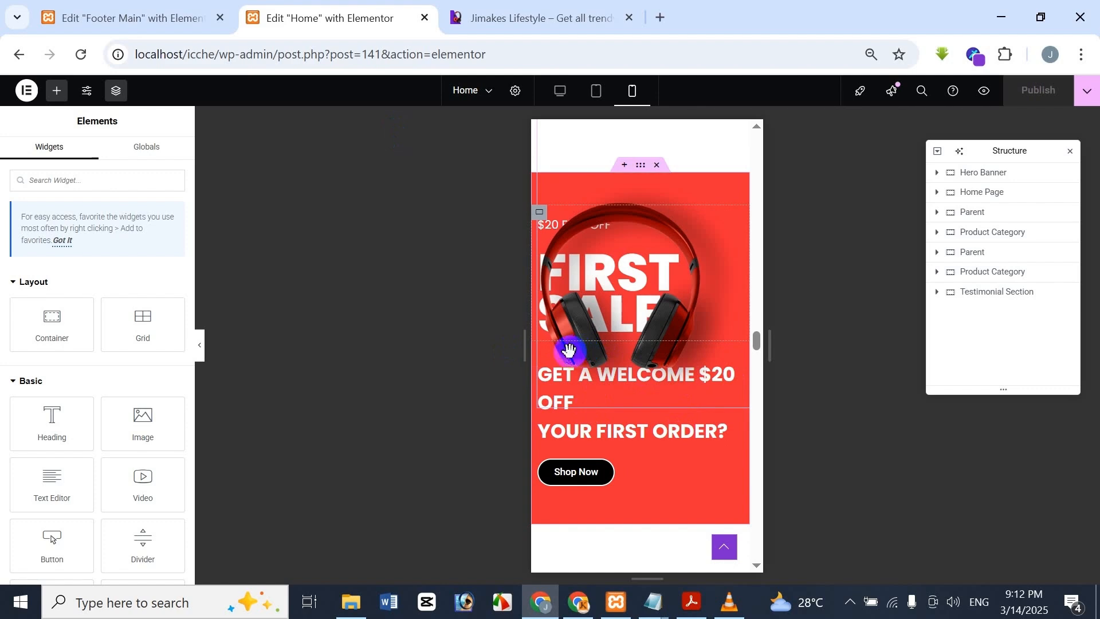
{"action": "left_click", "coordinate": [609, 8]}
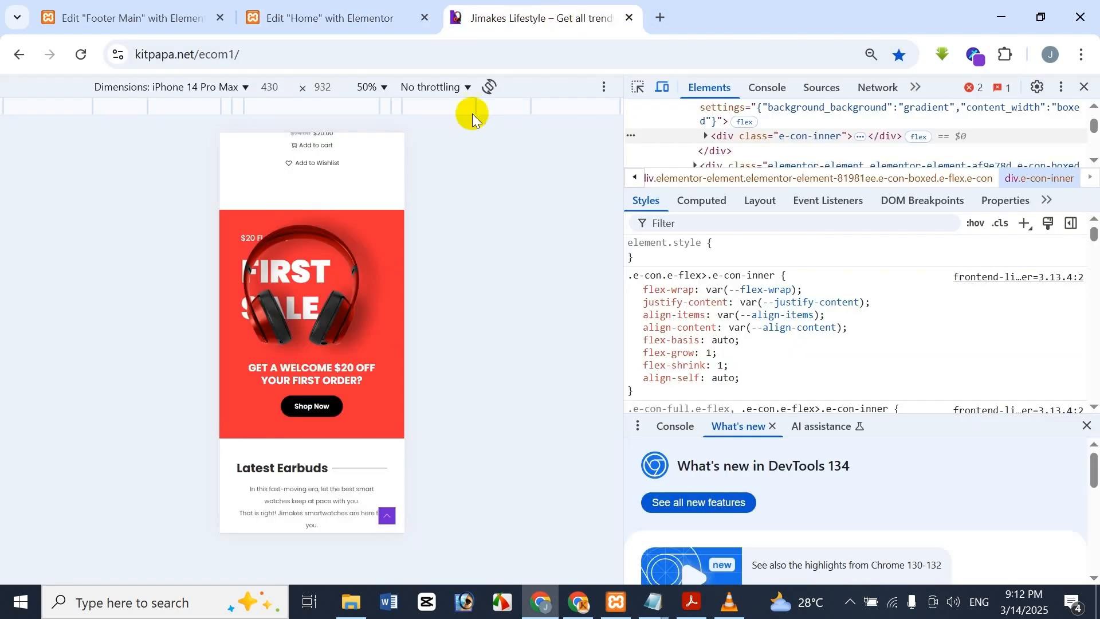
{"action": "left_click", "coordinate": [404, 7]}
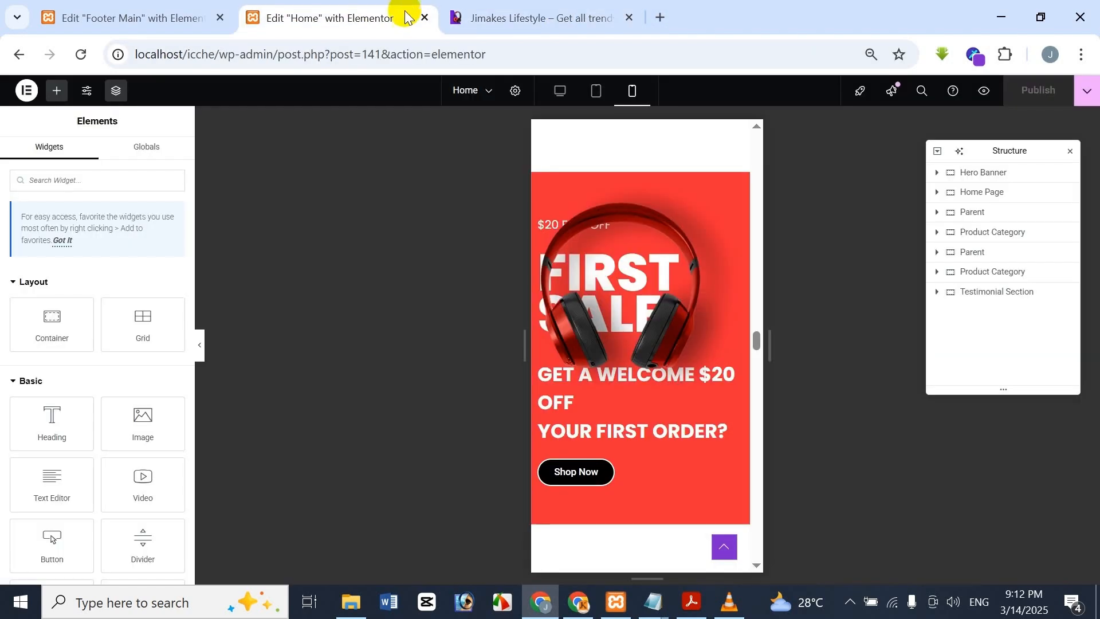
{"action": "left_click", "coordinate": [548, 8]}
{"action": "left_click", "coordinate": [338, 14]}
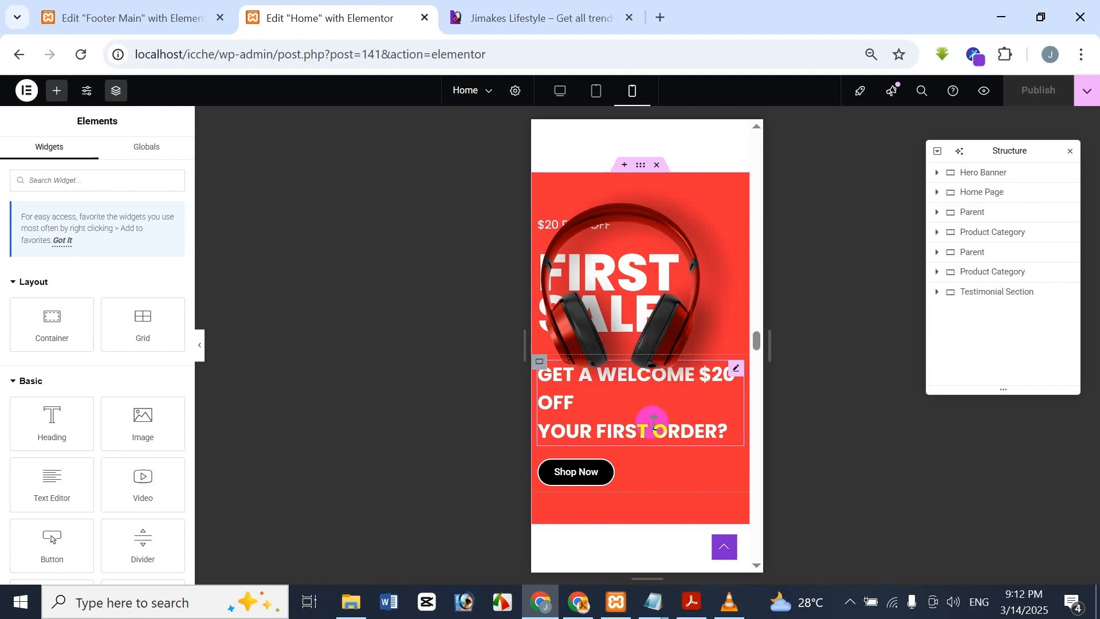
{"action": "left_click", "coordinate": [653, 425]}
{"action": "left_click", "coordinate": [462, 11]}
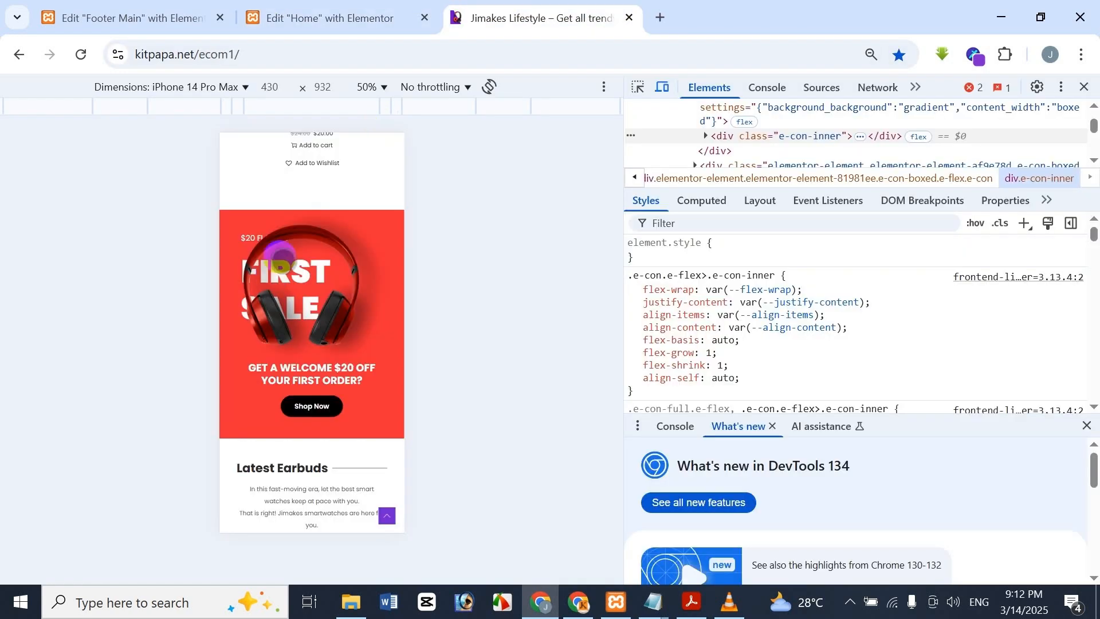
- Center the welcome offer heading of the Home page's First Sale banner for mobile and set its font size to 25 px
{"action": "left_click", "coordinate": [329, 18]}
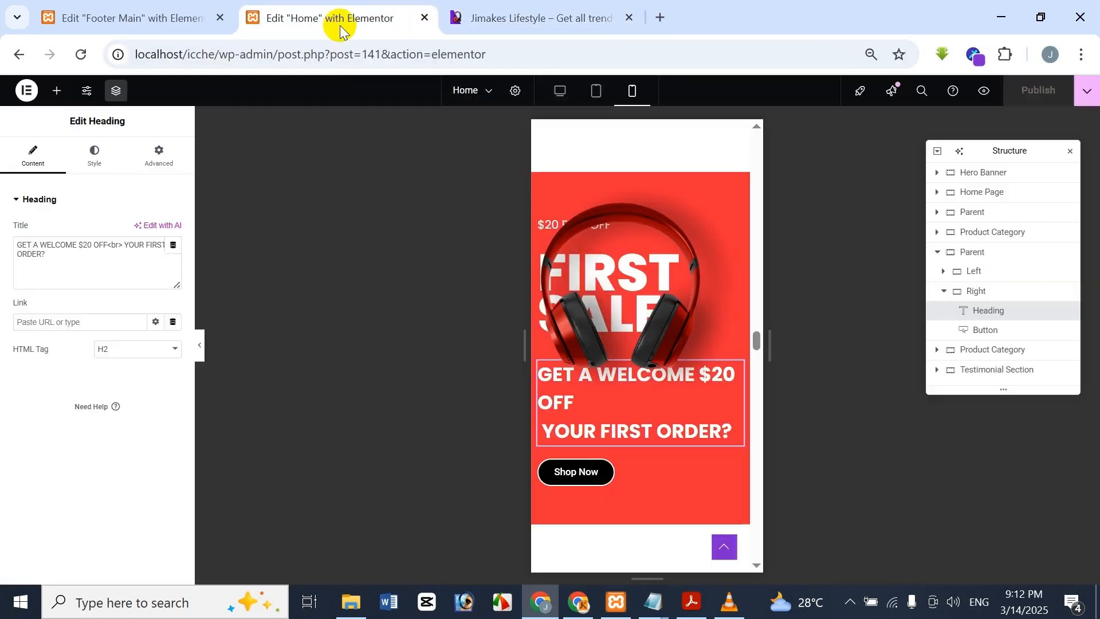
{"action": "left_click", "coordinate": [111, 157]}
{"action": "left_click", "coordinate": [142, 231]}
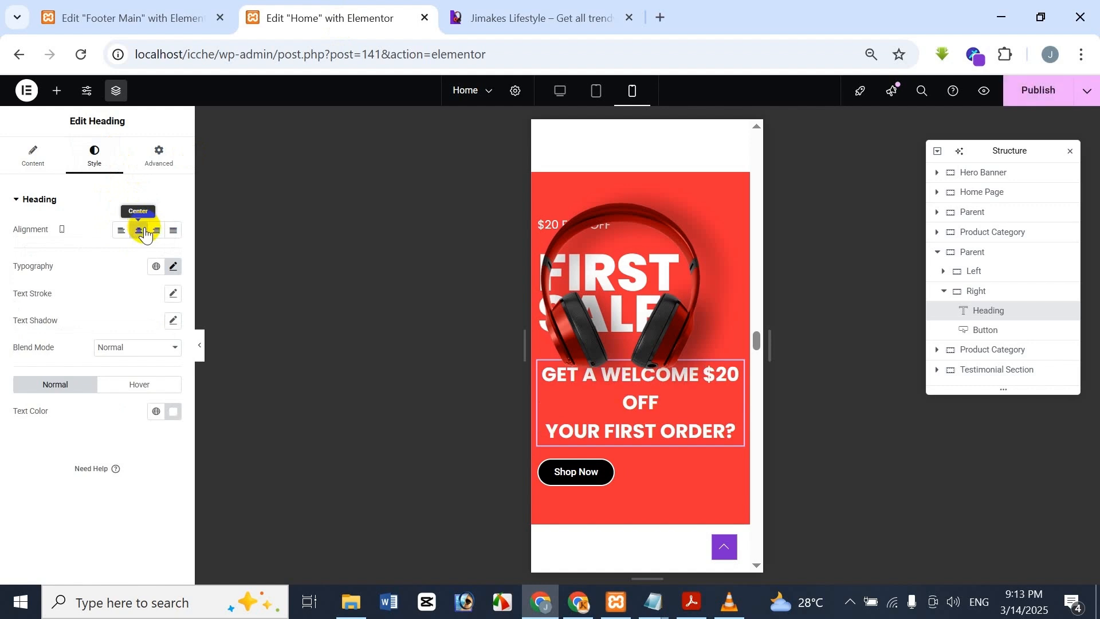
{"action": "left_click", "coordinate": [174, 267]}
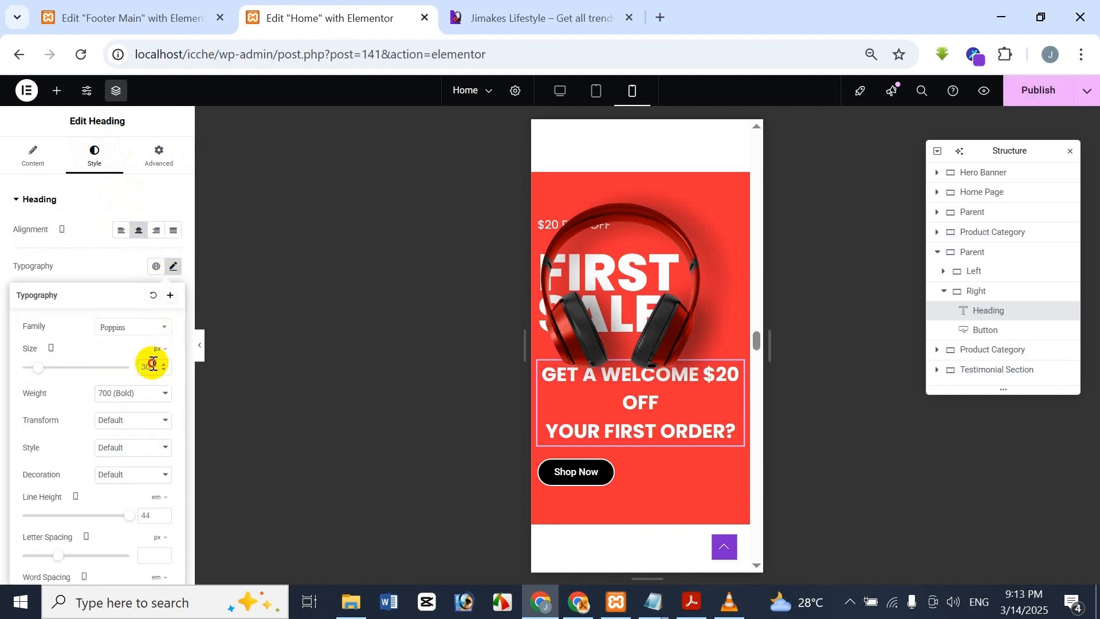
{"action": "type", "text": "20"}
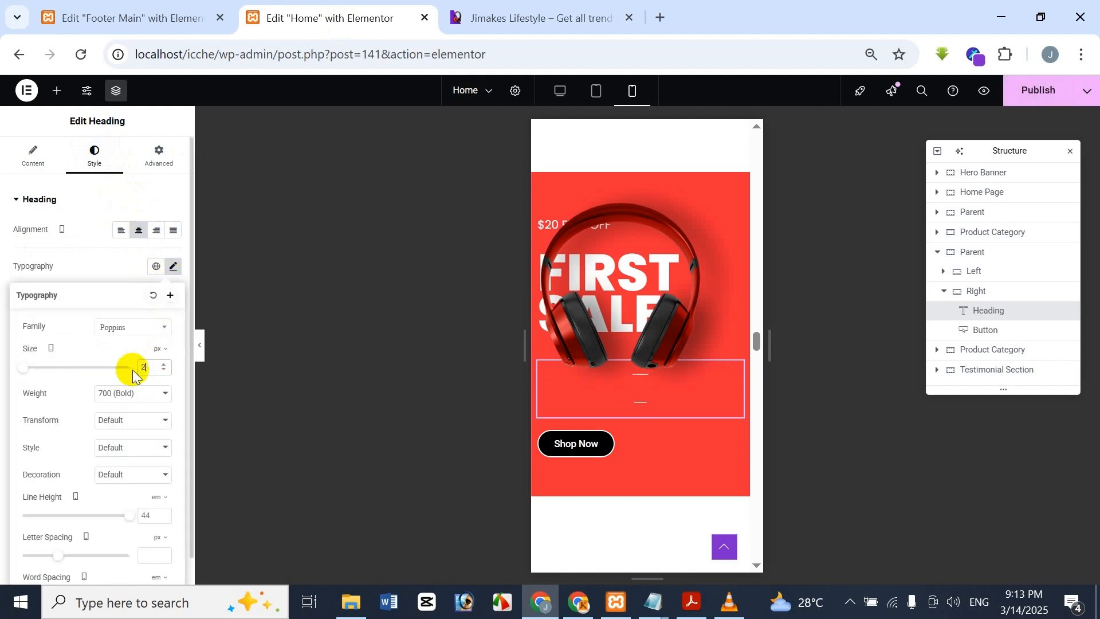
- Compare the welcome offer heading's text size and line spacing on the Home page with the Jimakes reference site
{"action": "left_click", "coordinate": [458, 18]}
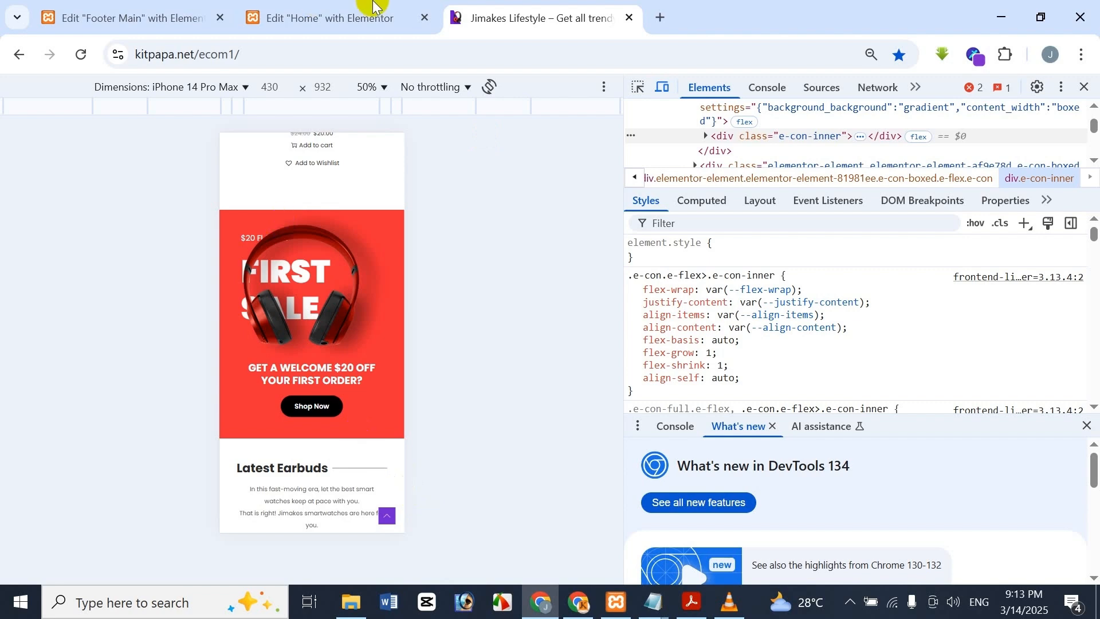
{"action": "left_click", "coordinate": [342, 10]}
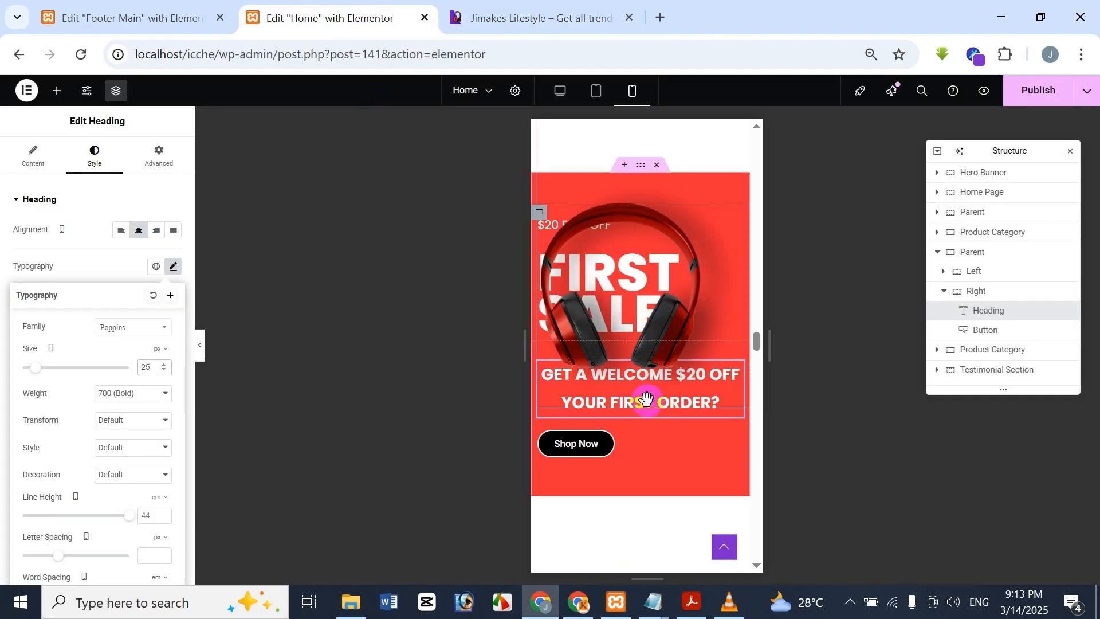
{"action": "left_click", "coordinate": [563, 7]}
{"action": "left_click", "coordinate": [379, 6]}
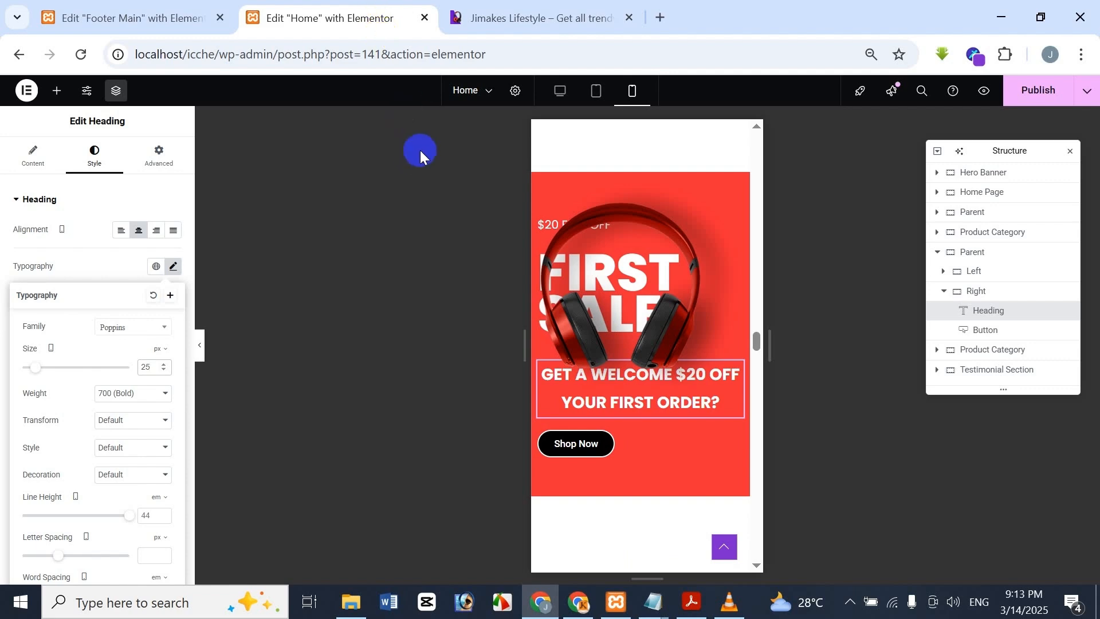
{"action": "left_click", "coordinate": [551, 7]}
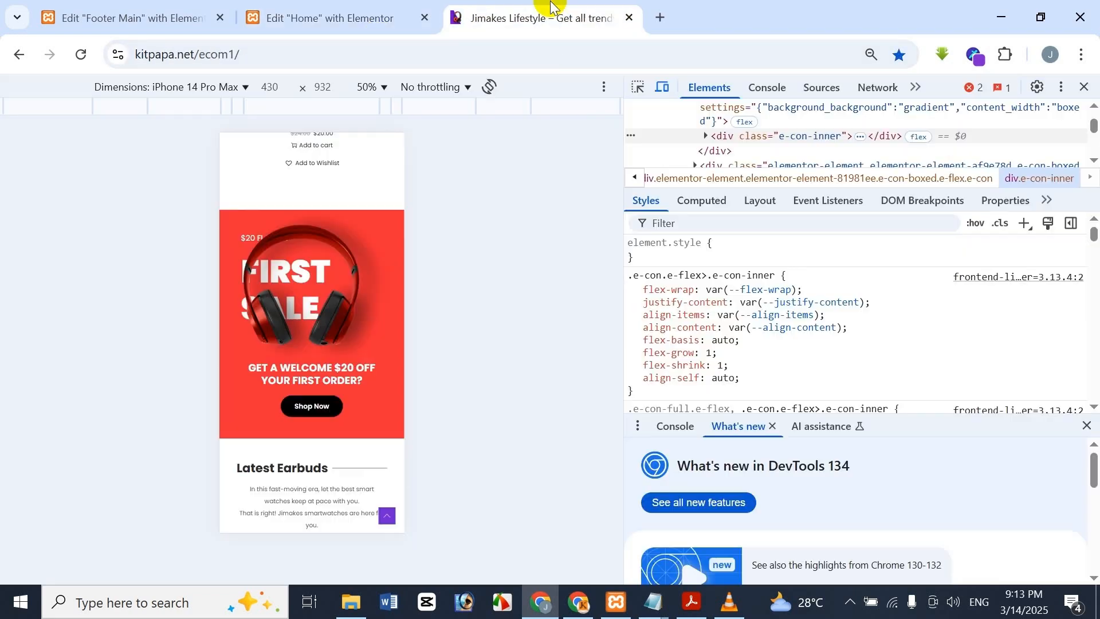
{"action": "left_click", "coordinate": [351, 6]}
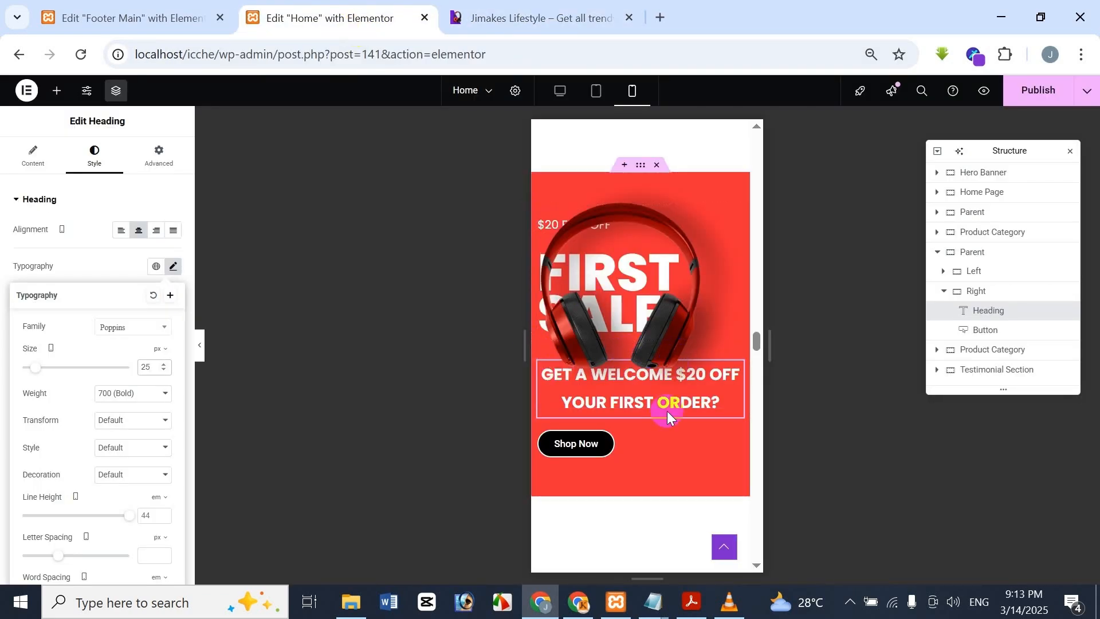
{"action": "left_click", "coordinate": [553, 8]}
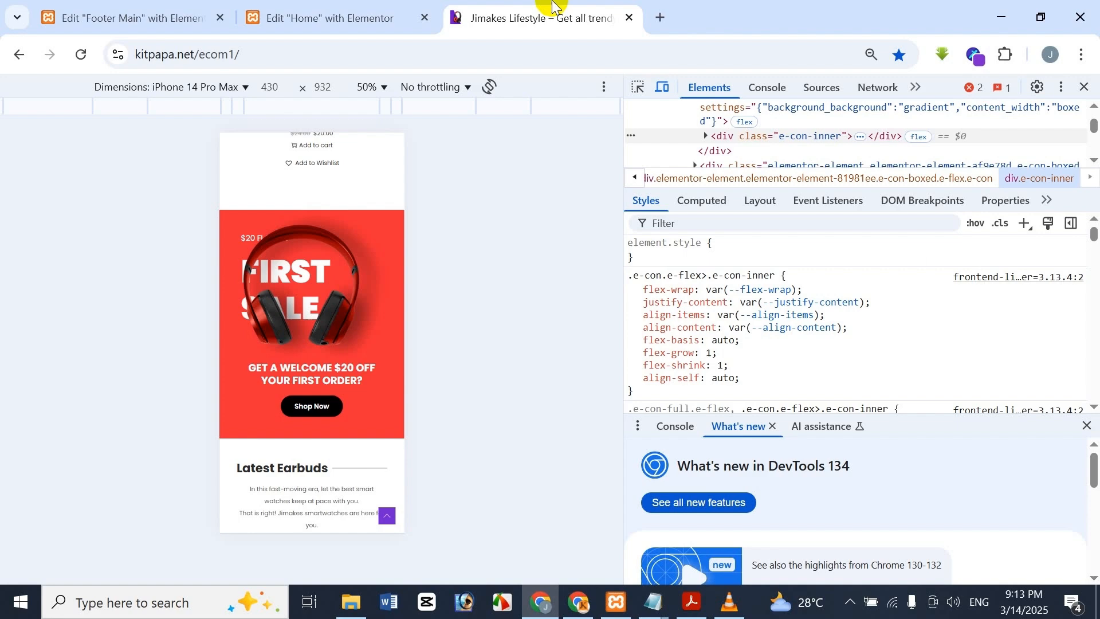
{"action": "left_click", "coordinate": [343, 7]}
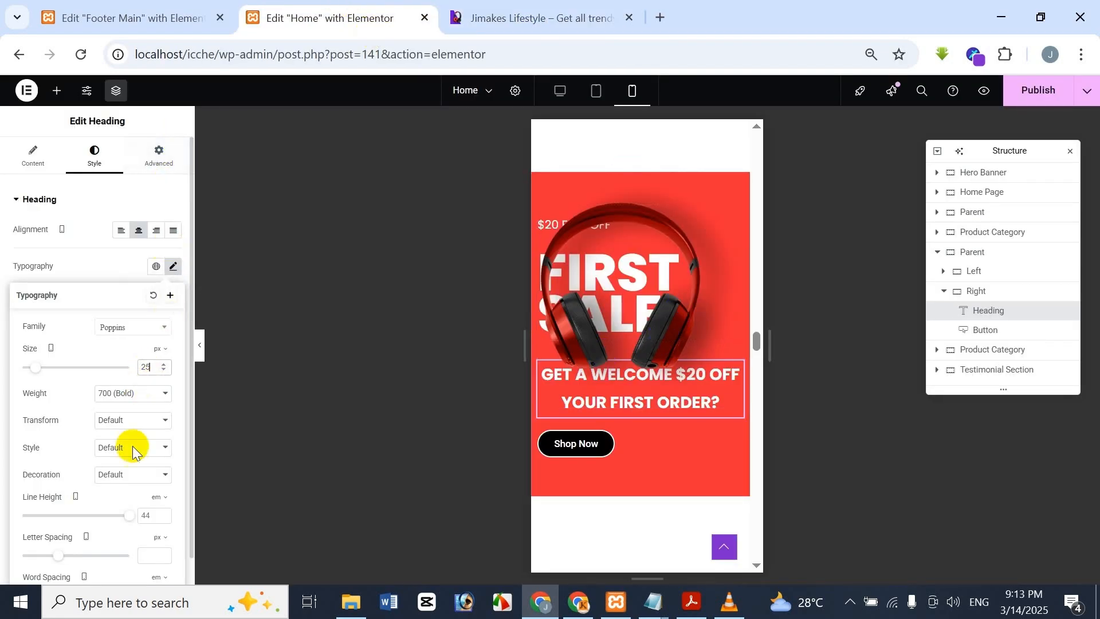
{"action": "left_click_drag", "start_coordinate": [126, 522], "coordinate": [37, 519]}
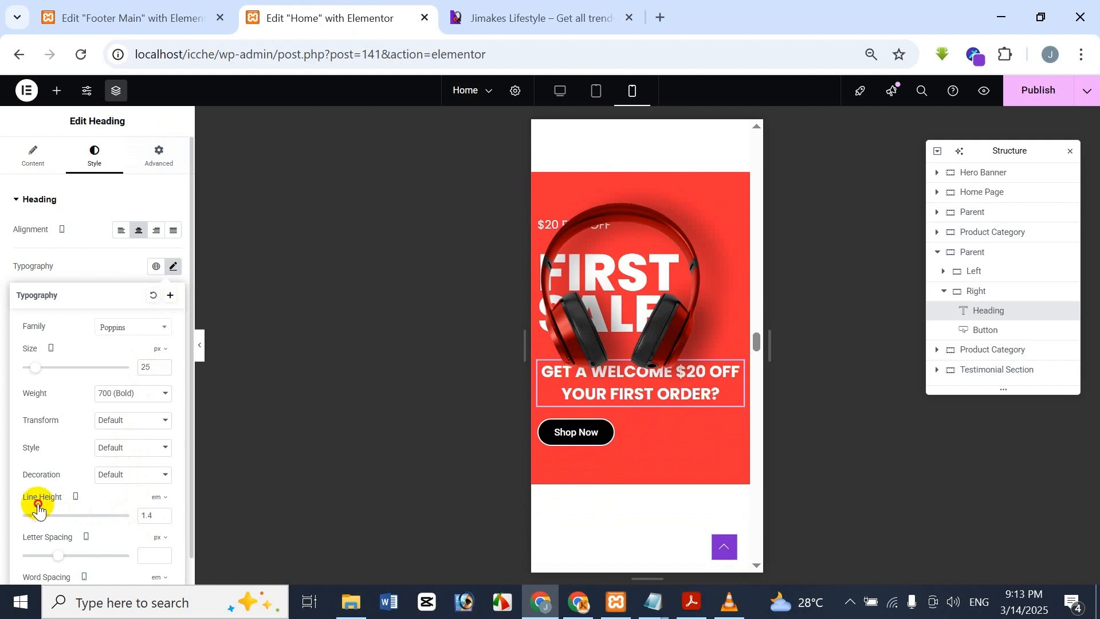
{"action": "left_click", "coordinate": [588, 23]}
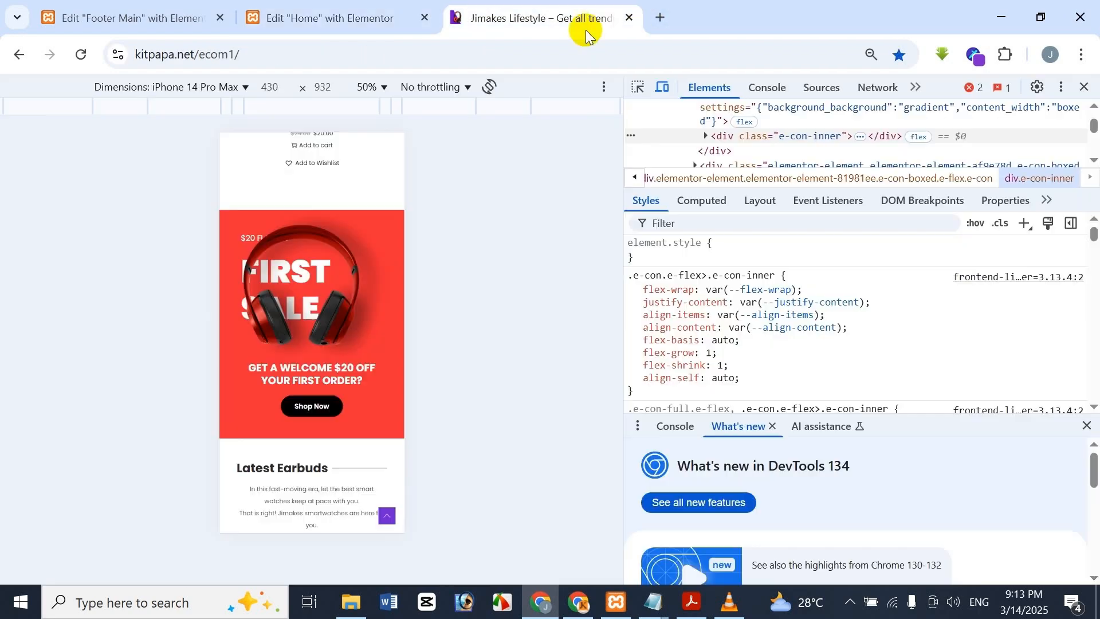
{"action": "left_click", "coordinate": [367, 5]}
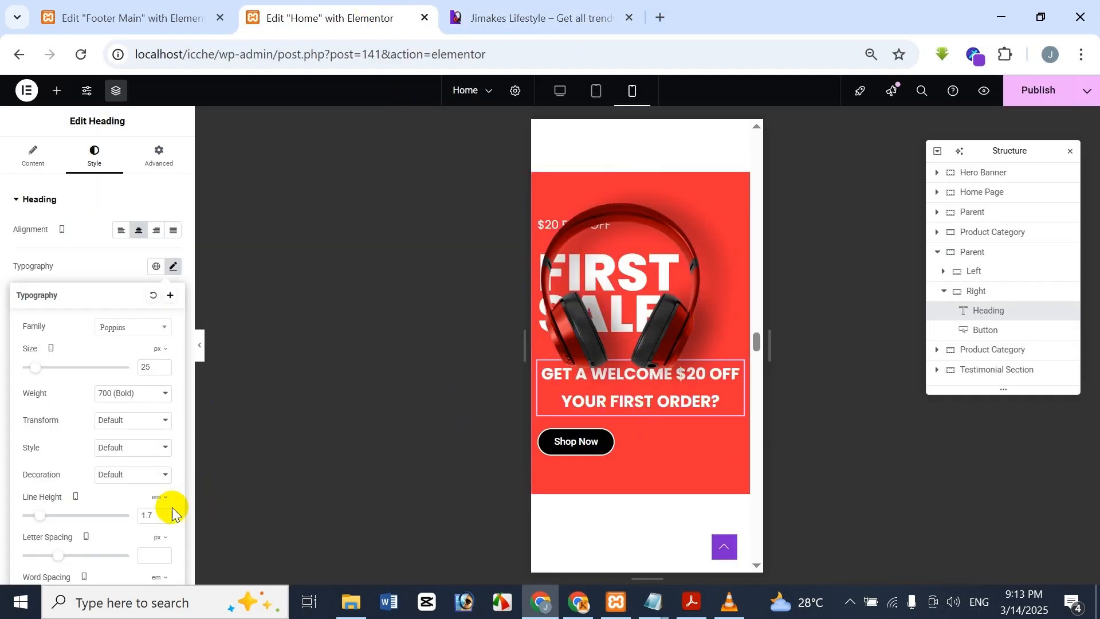
{"action": "left_click", "coordinate": [128, 515]}
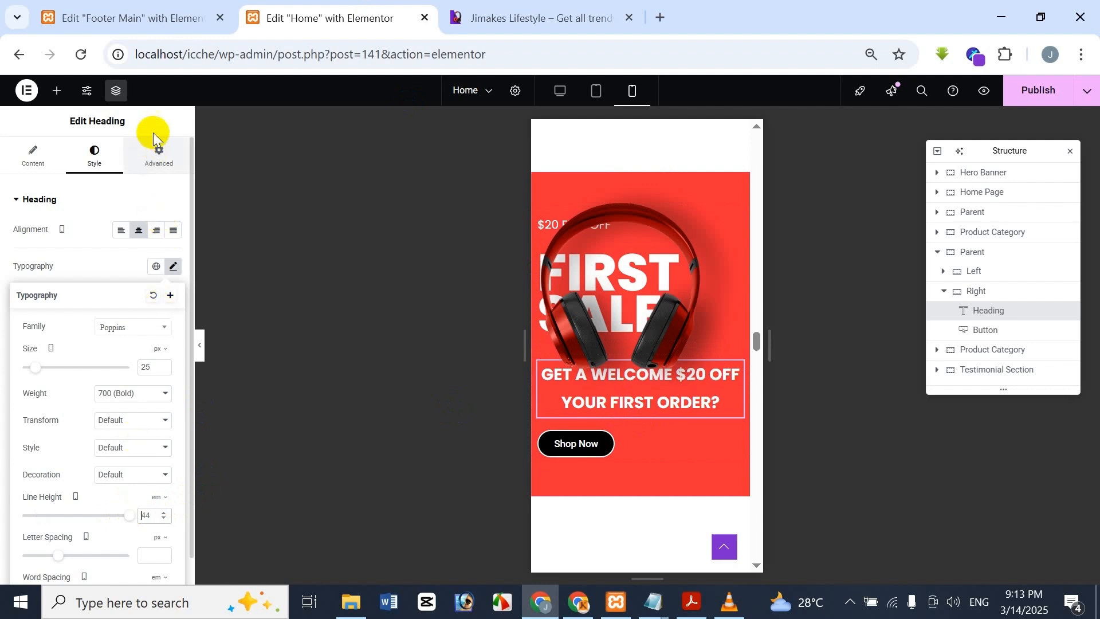
{"action": "left_click", "coordinate": [157, 154]}
{"action": "left_click", "coordinate": [157, 153]}
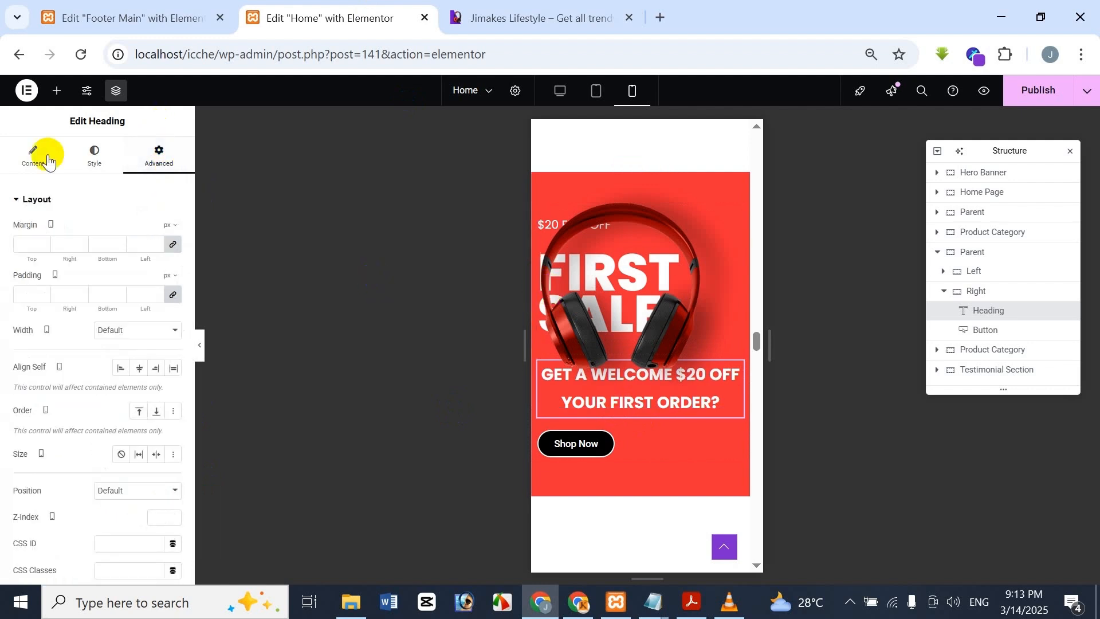
{"action": "left_click", "coordinate": [84, 189]}
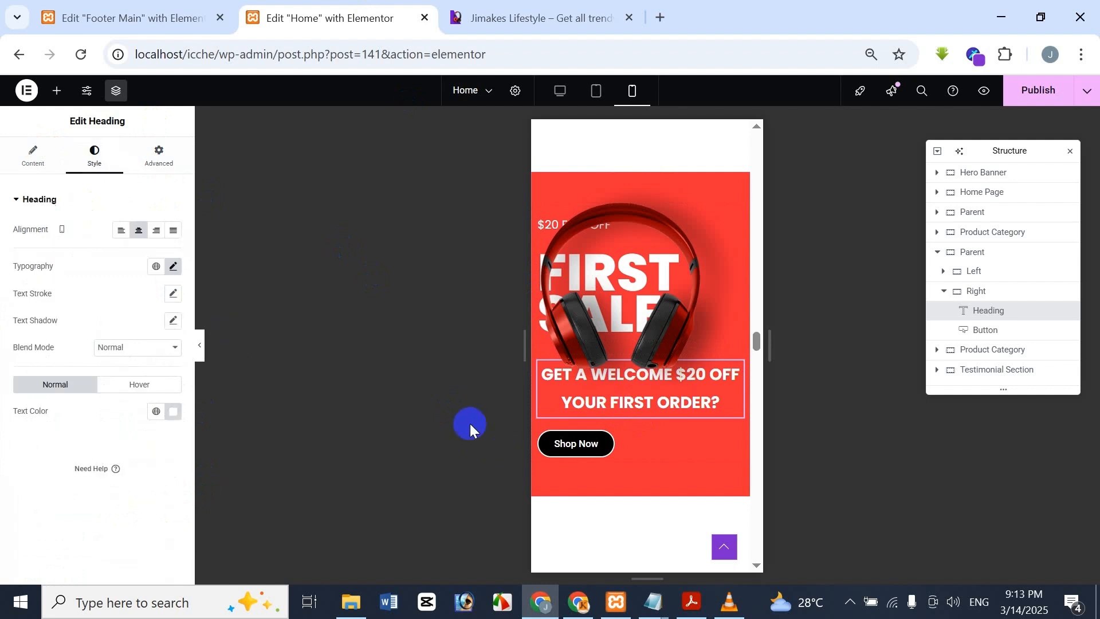
- Set the welcome offer heading's line height to 1.2 em and check it against the reference site
{"action": "left_click", "coordinate": [181, 270]}
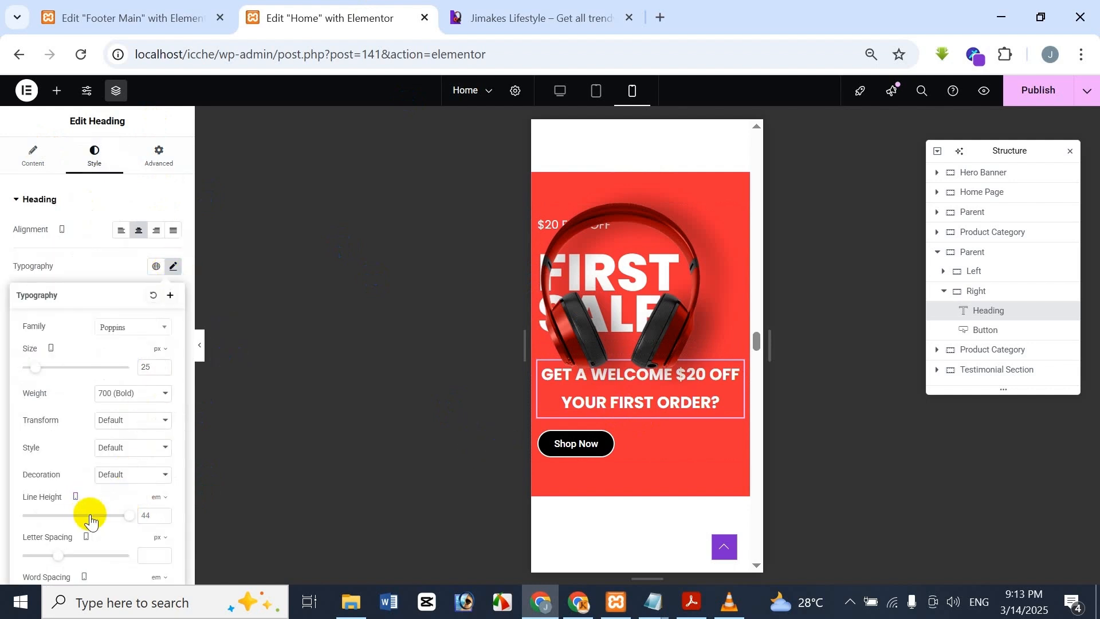
{"action": "left_click_drag", "start_coordinate": [125, 523], "coordinate": [33, 500]}
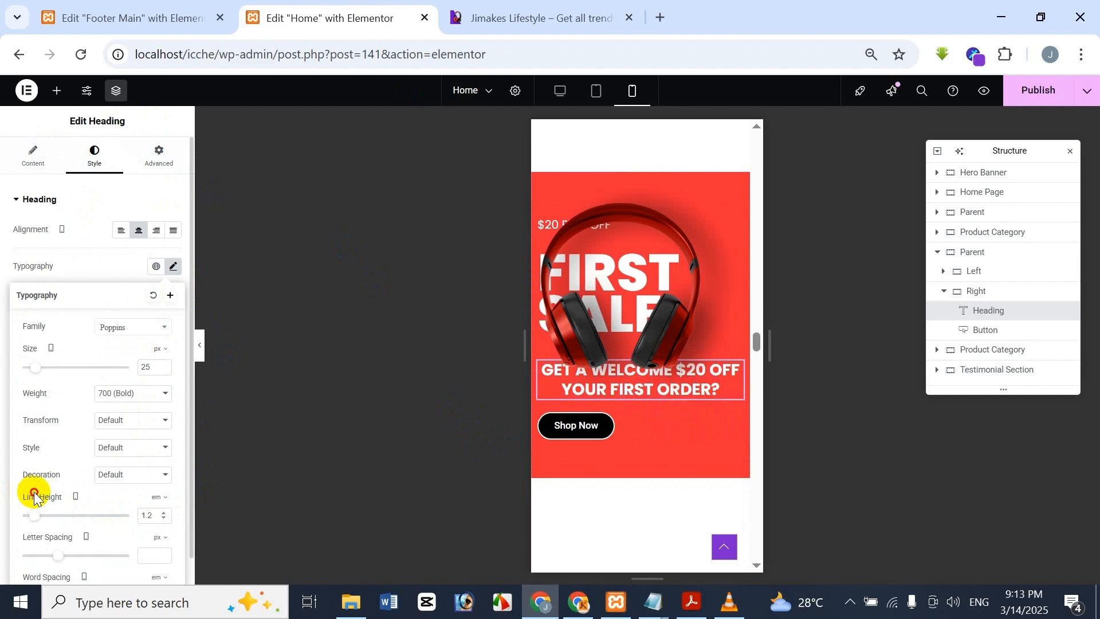
{"action": "left_click", "coordinate": [491, 9]}
{"action": "left_click", "coordinate": [403, 8]}
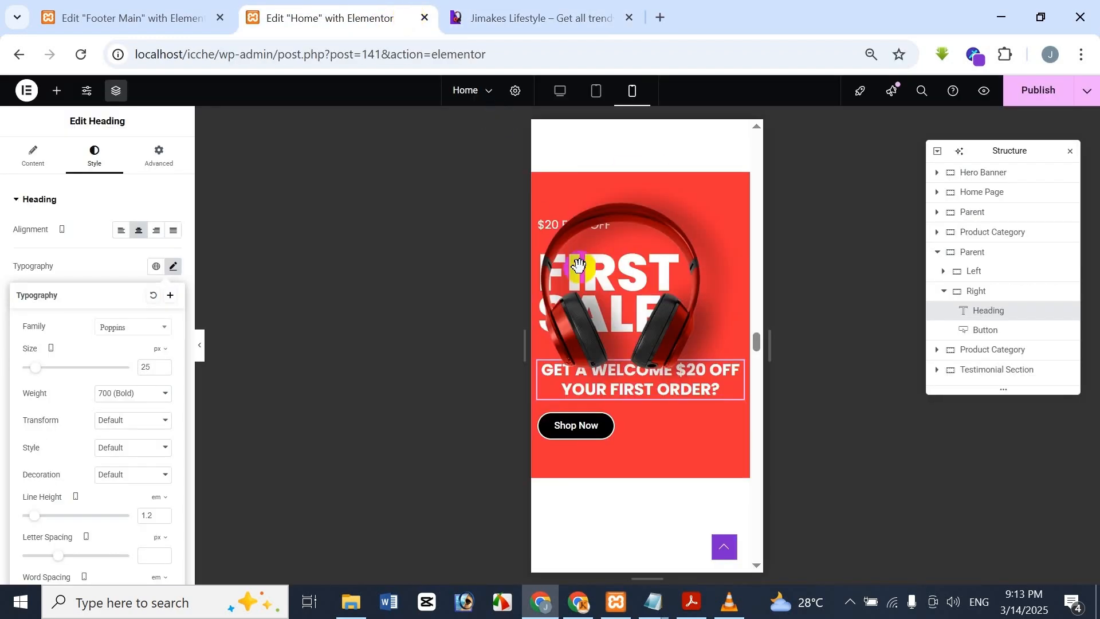
- Unlink the welcome offer heading's margins and set its top margin to 40 px, checking the spacing against the reference site
{"action": "left_click", "coordinate": [162, 125]}
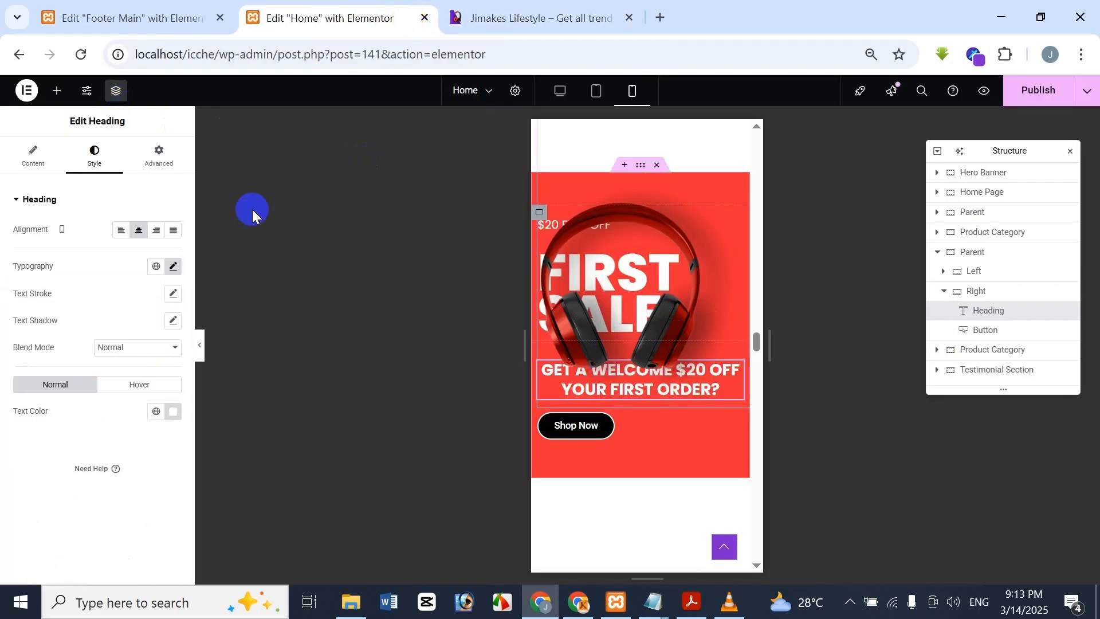
{"action": "left_click", "coordinate": [153, 159]}
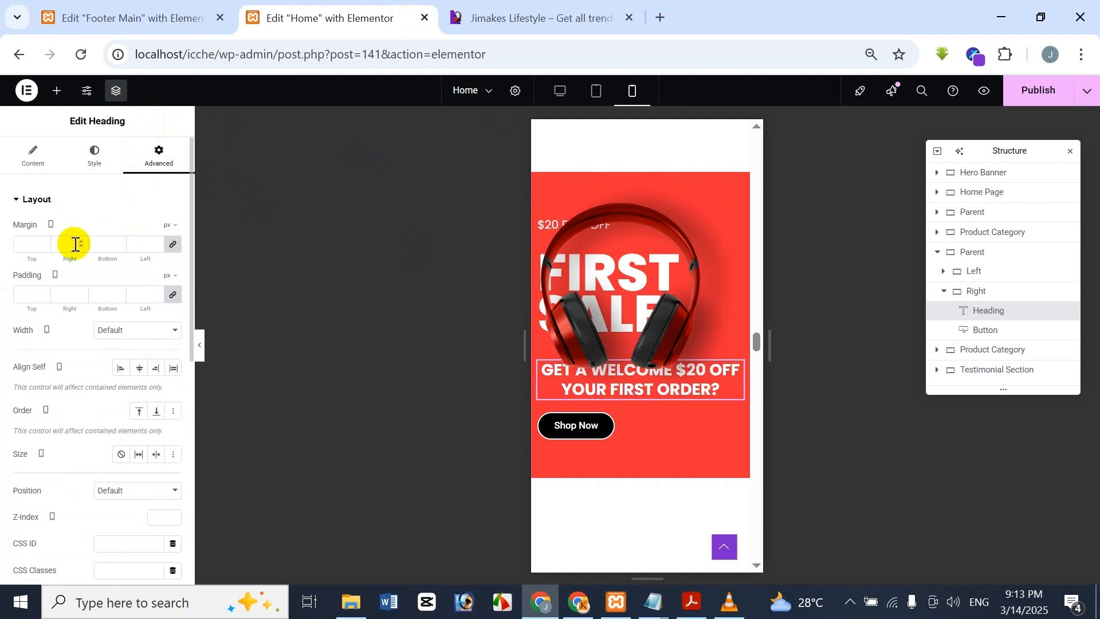
{"action": "left_click", "coordinate": [171, 247]}
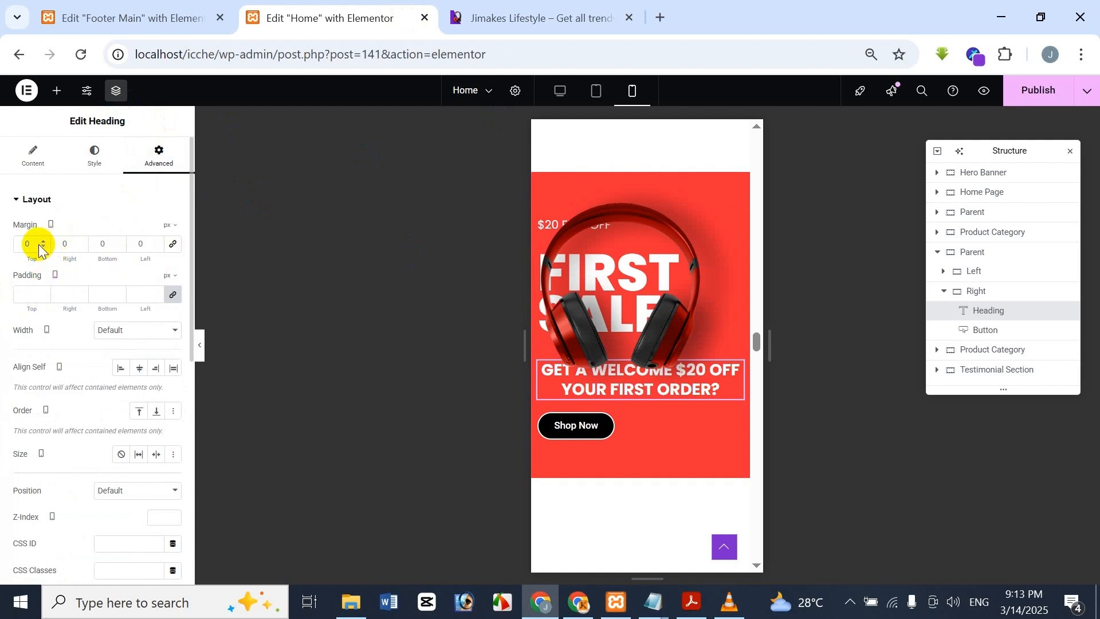
{"action": "key", "text": "ctrl+shift+i"}
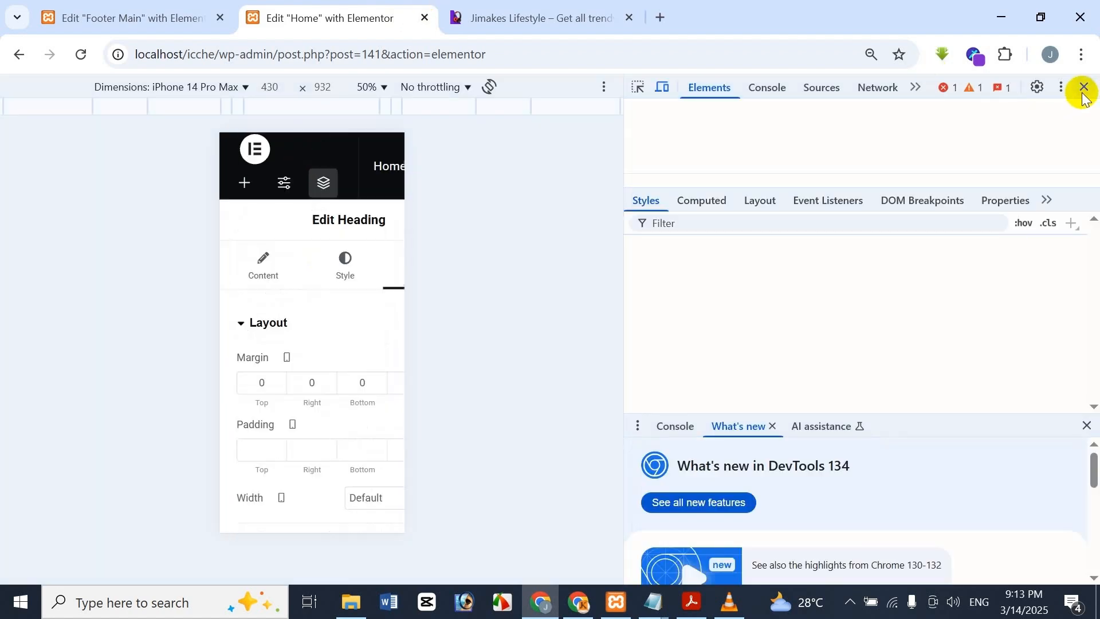
{"action": "left_click", "coordinate": [1084, 89]}
{"action": "left_click", "coordinate": [117, 124]}
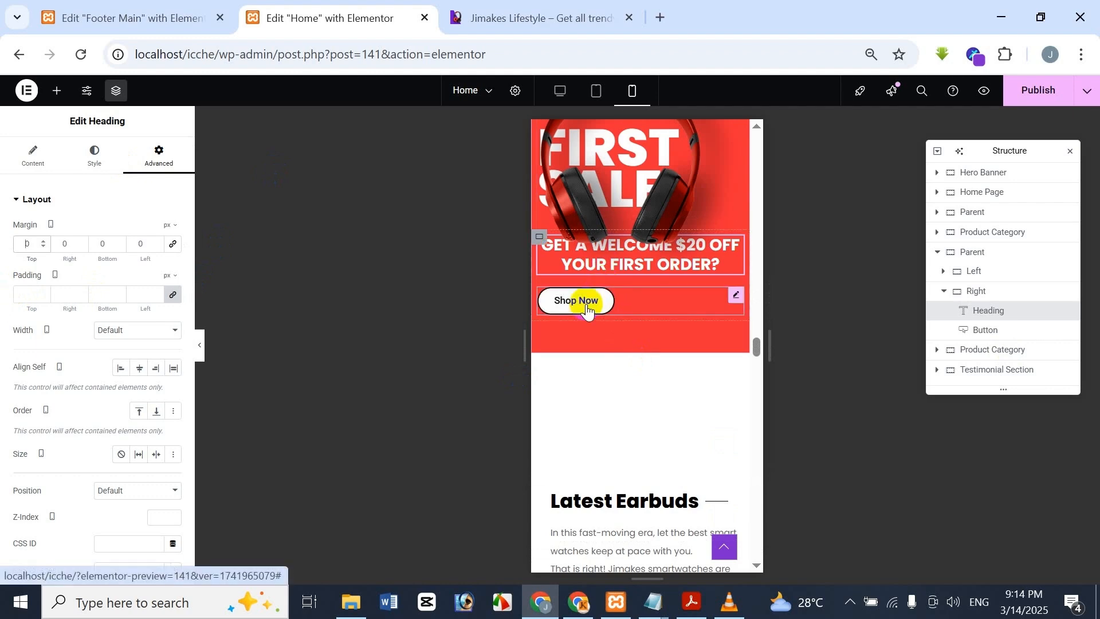
{"action": "left_click", "coordinate": [550, 18]}
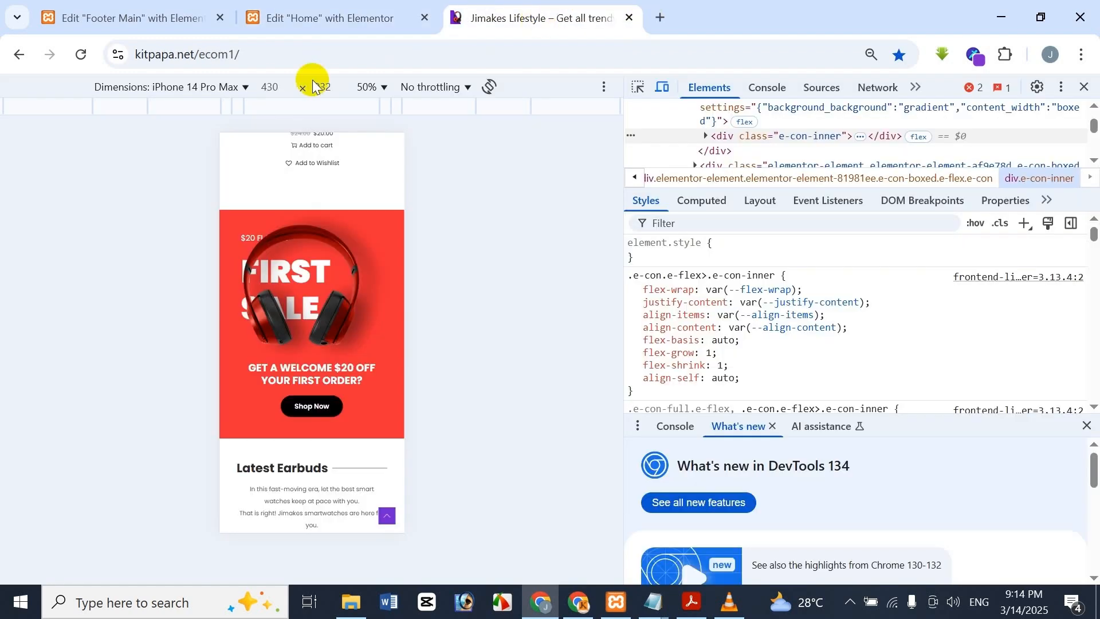
{"action": "left_click", "coordinate": [360, 12]}
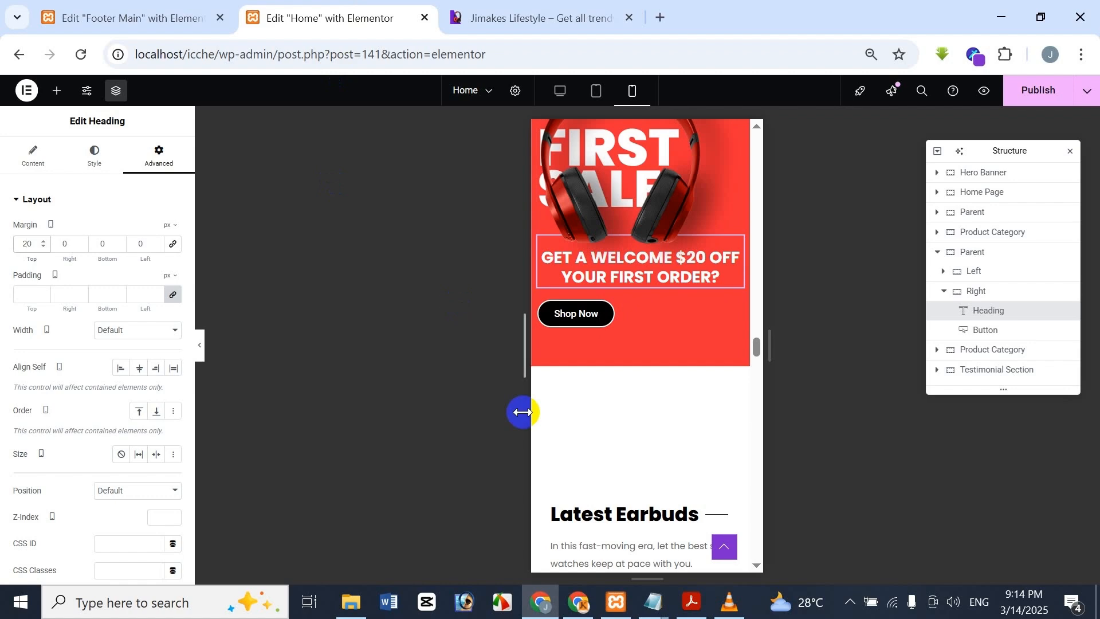
{"action": "left_click", "coordinate": [511, 7]}
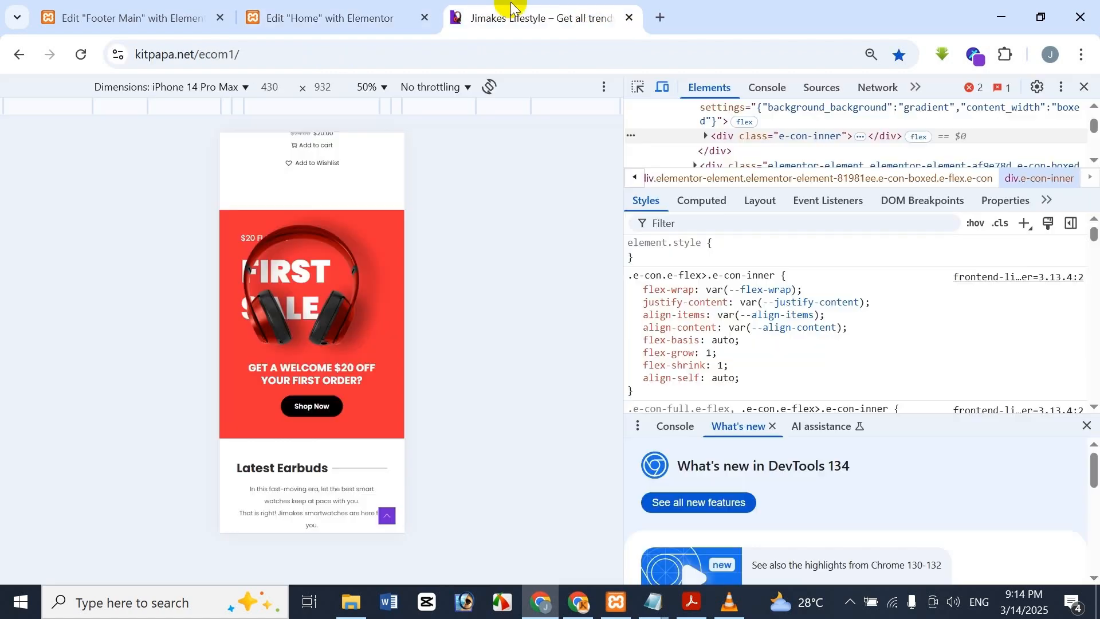
{"action": "left_click", "coordinate": [410, 13]}
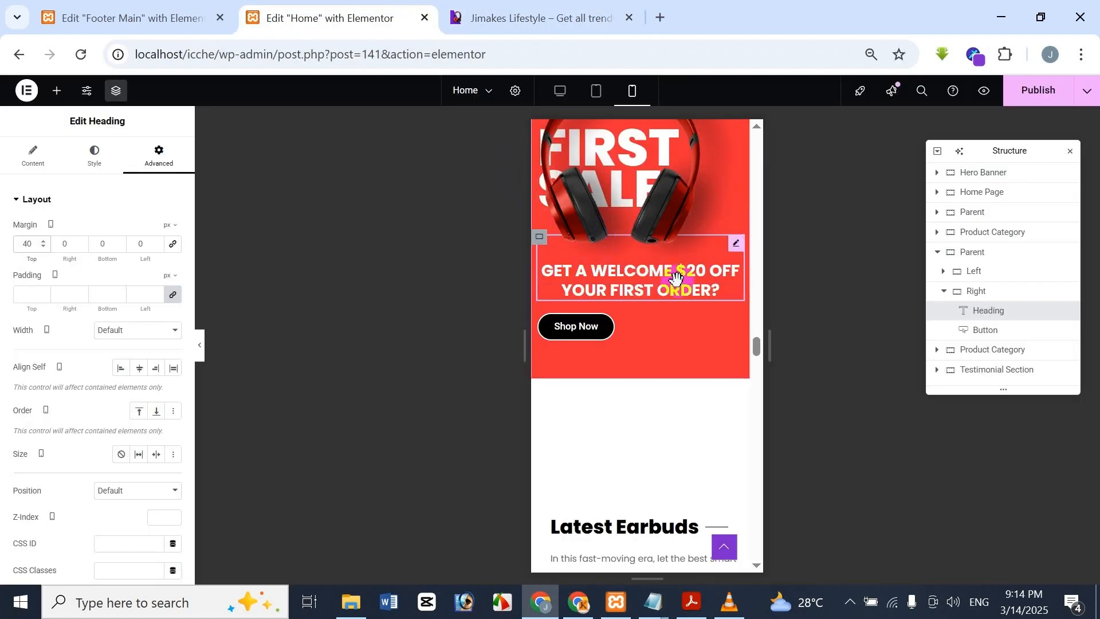
- Compare the spacing and the Shop Now button's alignment in the Home page banner with the reference site
{"action": "left_click", "coordinate": [200, 348]}
{"action": "left_click", "coordinate": [553, 11]}
{"action": "left_click", "coordinate": [390, 13]}
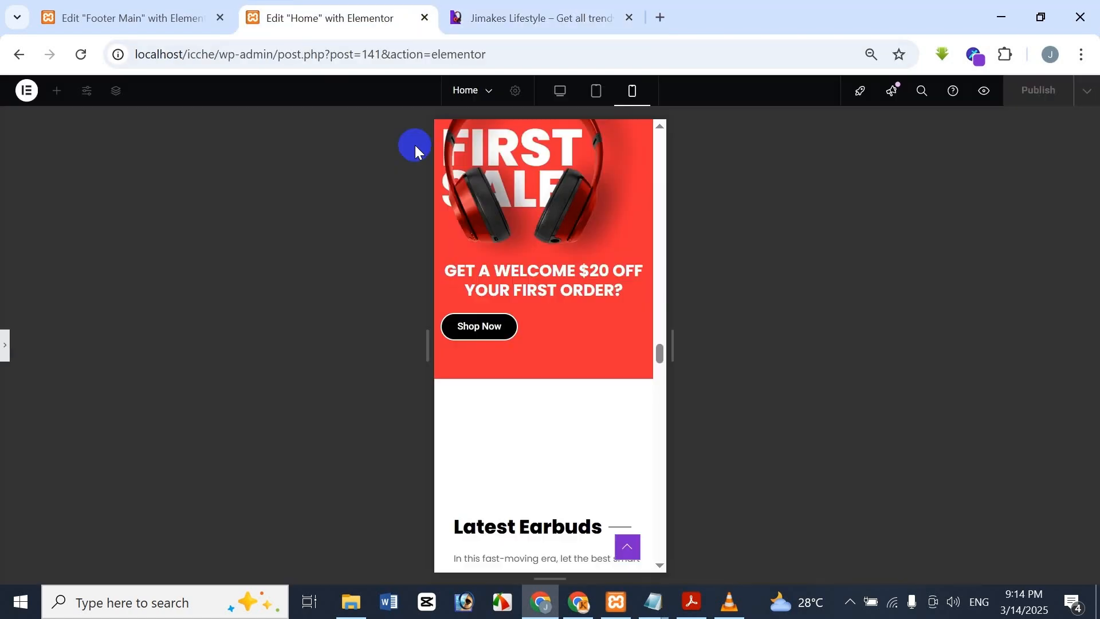
{"action": "left_click", "coordinate": [6, 345]}
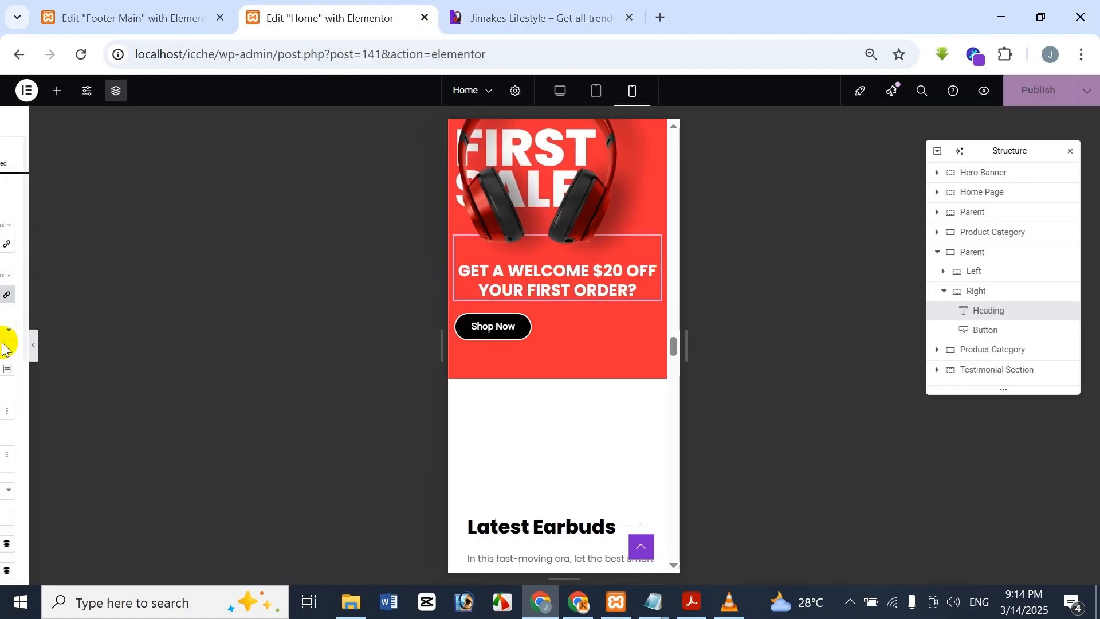
{"action": "left_click", "coordinate": [476, 17]}
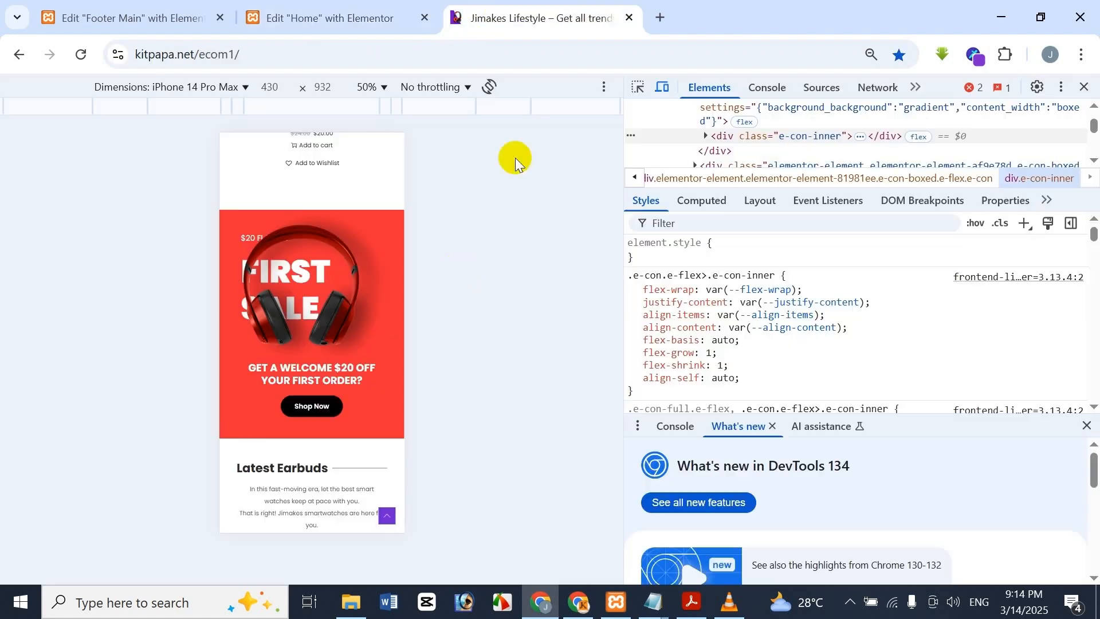
{"action": "left_click", "coordinate": [418, 8]}
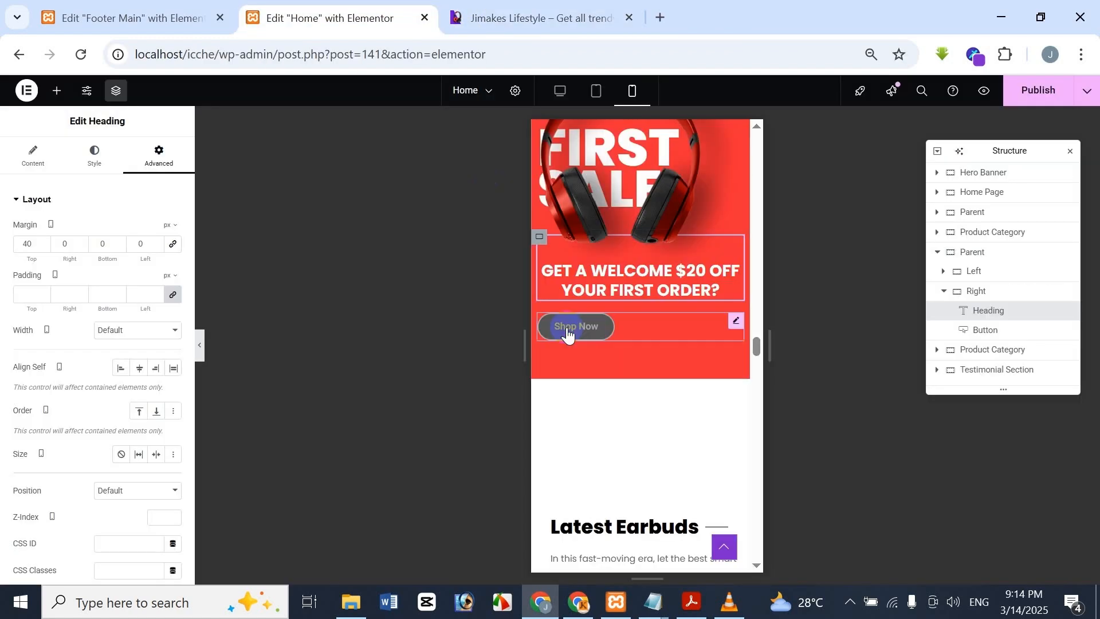
- Center the Shop Now button in the welcome offer banner and check its placement against the reference site
{"action": "left_click", "coordinate": [568, 328]}
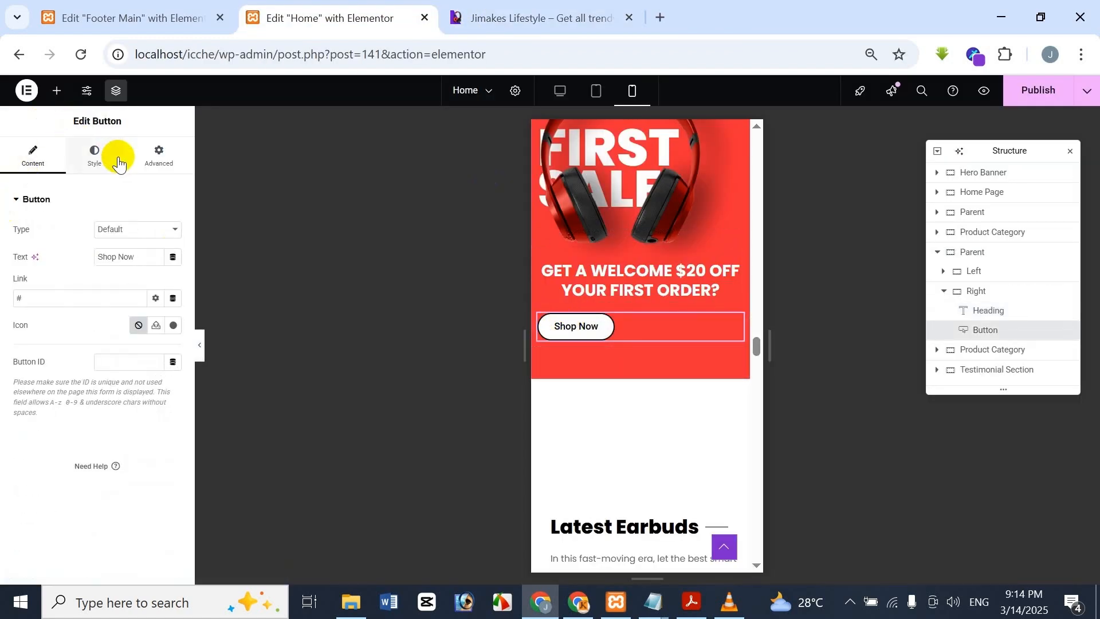
{"action": "left_click", "coordinate": [95, 154]}
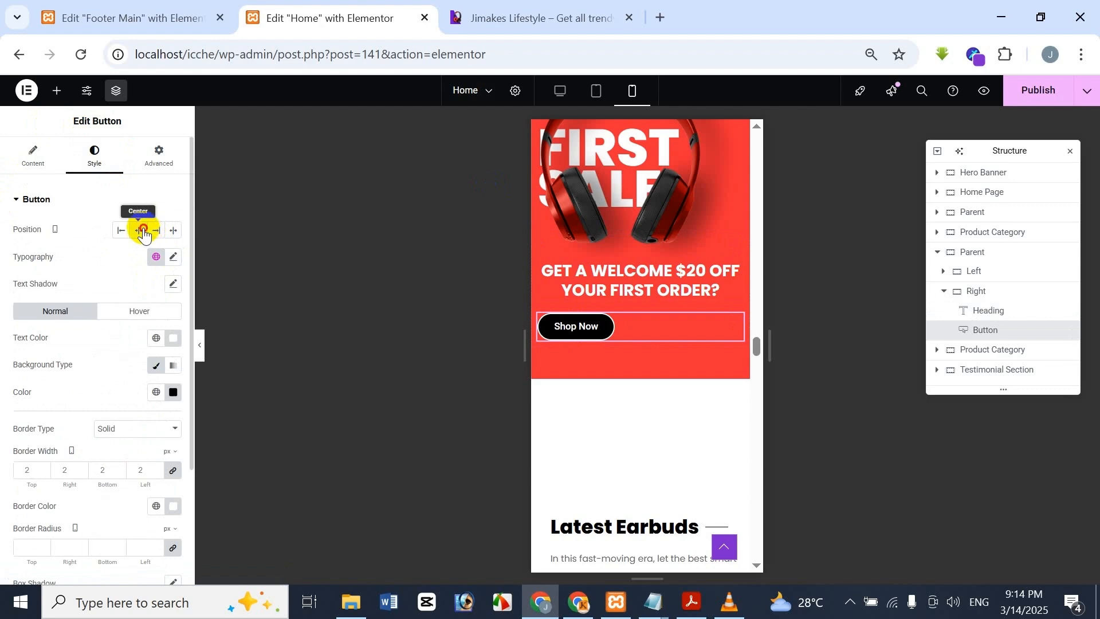
{"action": "left_click", "coordinate": [144, 231]}
{"action": "left_click", "coordinate": [547, 14]}
{"action": "left_click", "coordinate": [368, 11]}
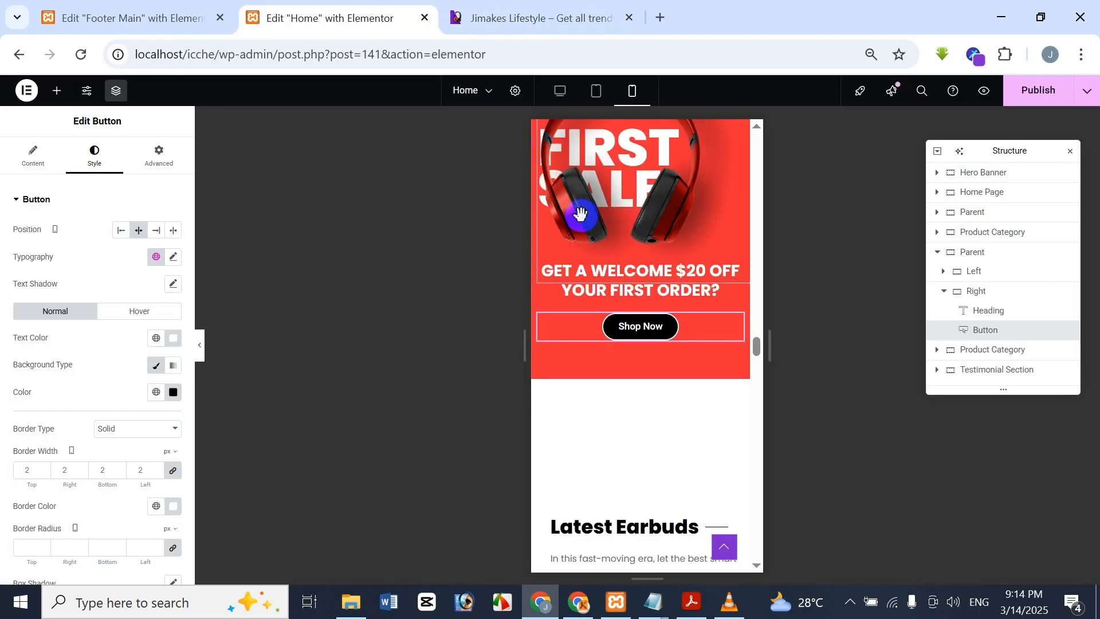
- Center the description text under the Latest Earbuds heading to match the Jimakes reference site
{"action": "scroll", "coordinate": [635, 435], "scroll_direction": "up", "scroll_amount": 4}
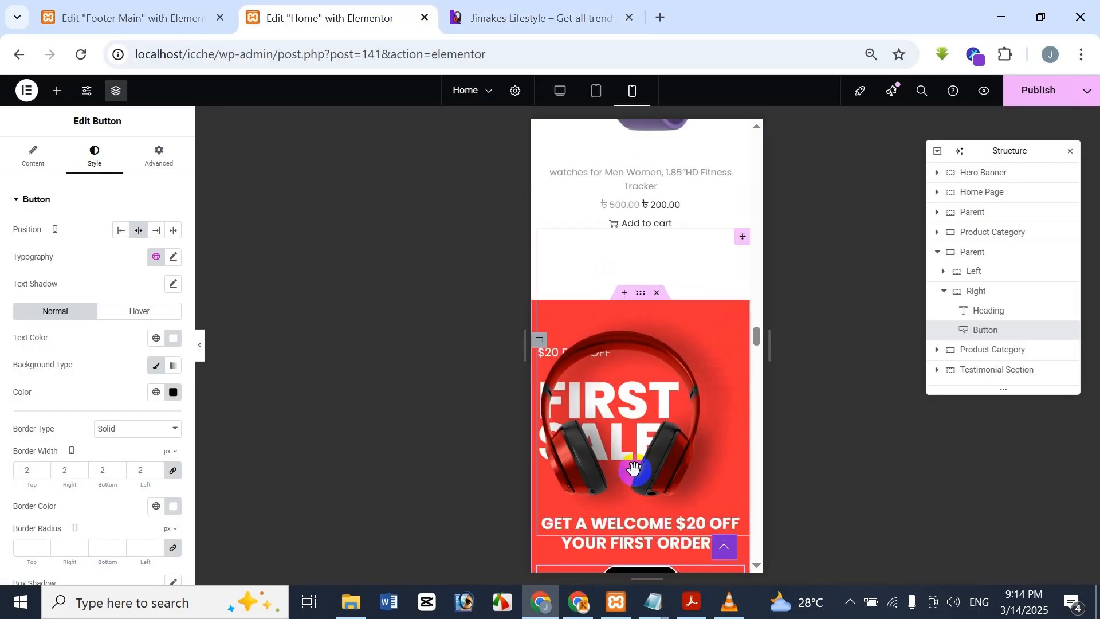
{"action": "scroll", "coordinate": [638, 470], "scroll_direction": "down", "scroll_amount": 8}
{"action": "scroll", "coordinate": [638, 470], "scroll_direction": "down", "scroll_amount": 2}
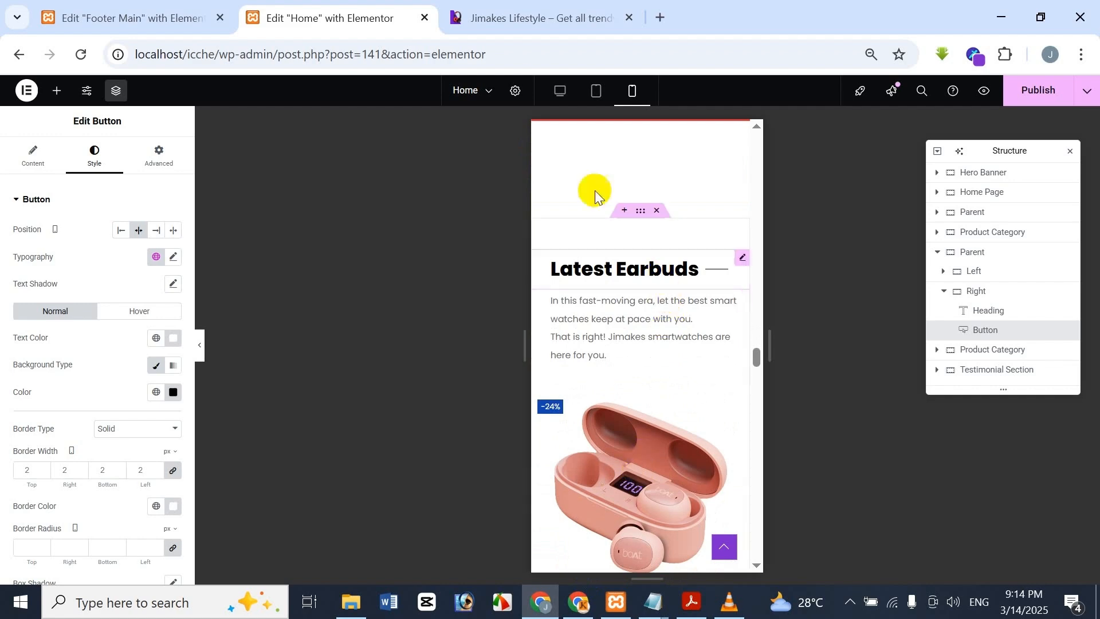
{"action": "left_click", "coordinate": [541, 17]}
{"action": "scroll", "coordinate": [296, 394], "scroll_direction": "down", "scroll_amount": 5}
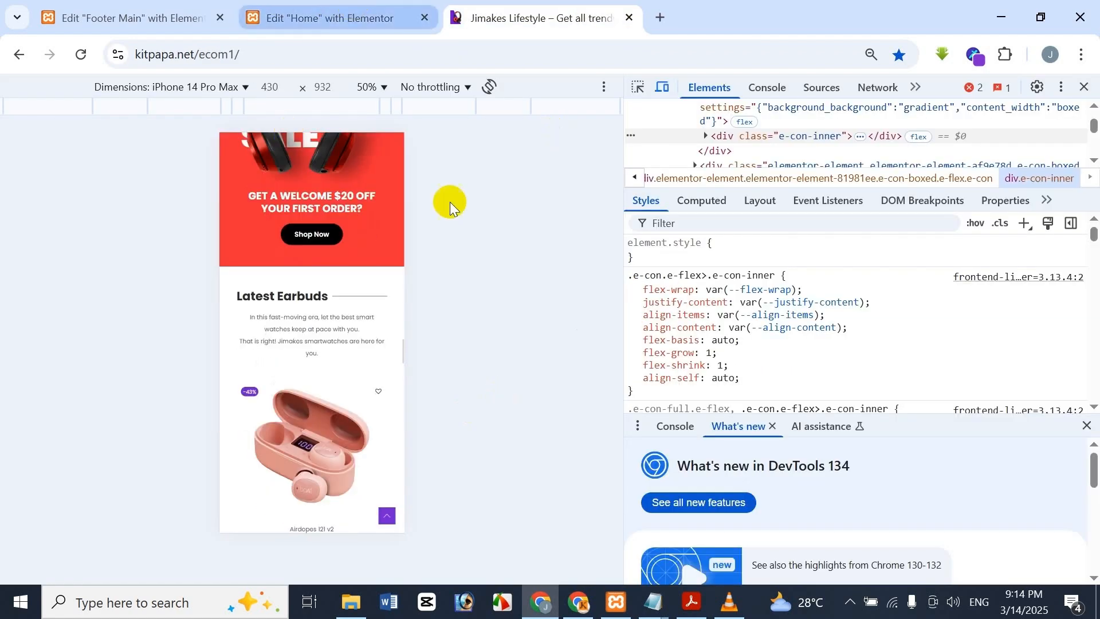
{"action": "key", "text": "ctrl+shift+Tab"}
{"action": "left_click", "coordinate": [645, 336]}
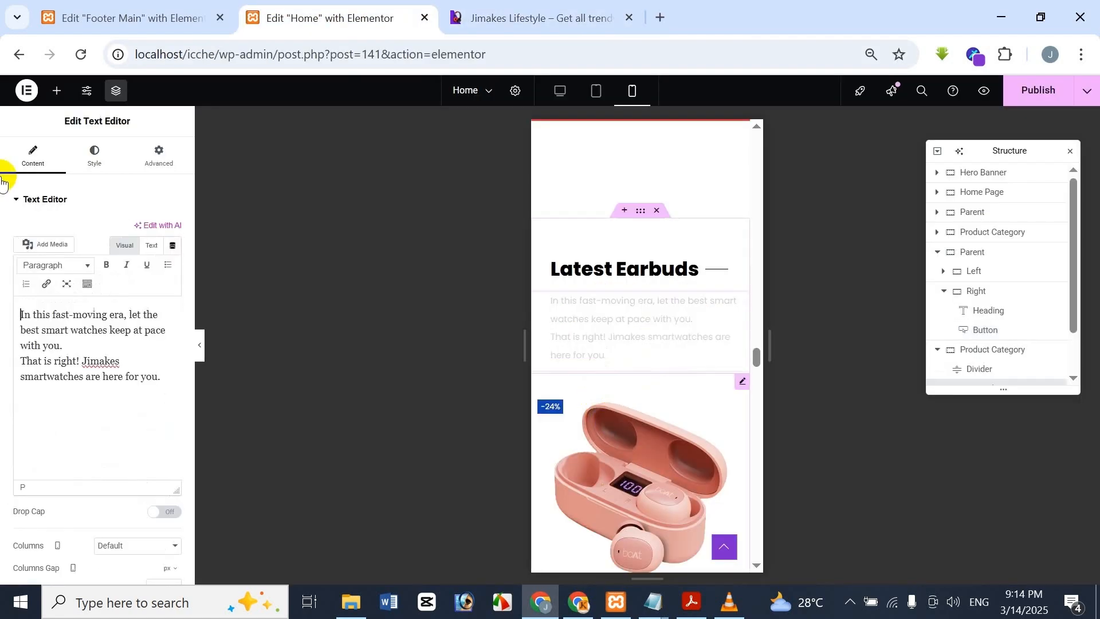
{"action": "left_click", "coordinate": [94, 153]}
{"action": "left_click", "coordinate": [139, 230]}
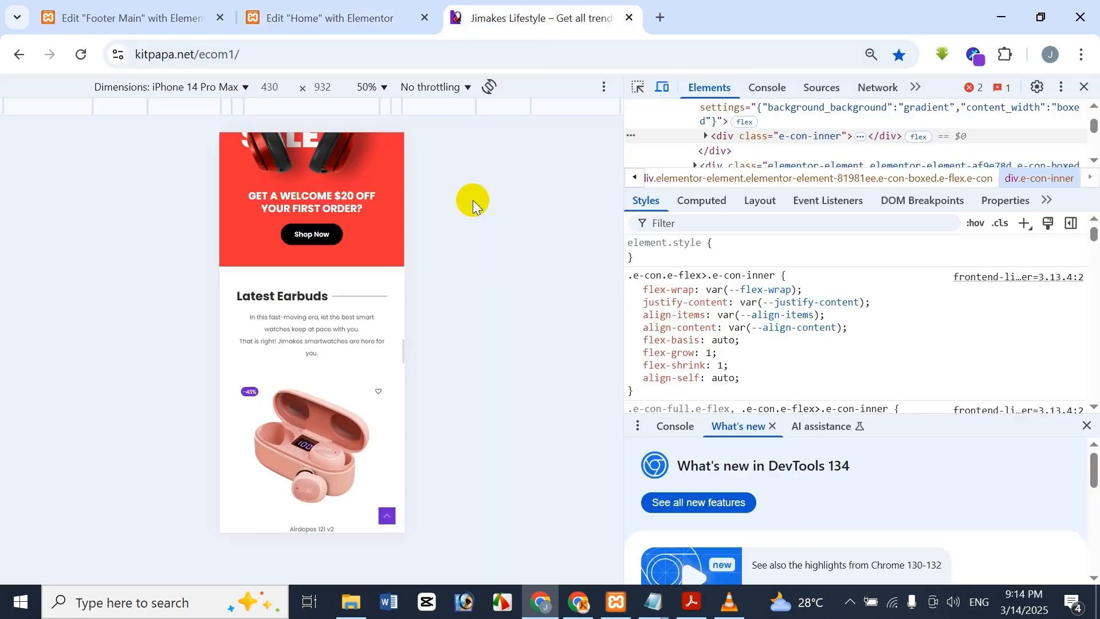
{"action": "key", "text": "ctrl+Tab"}
{"action": "key", "text": "ctrl+shift+Tab"}
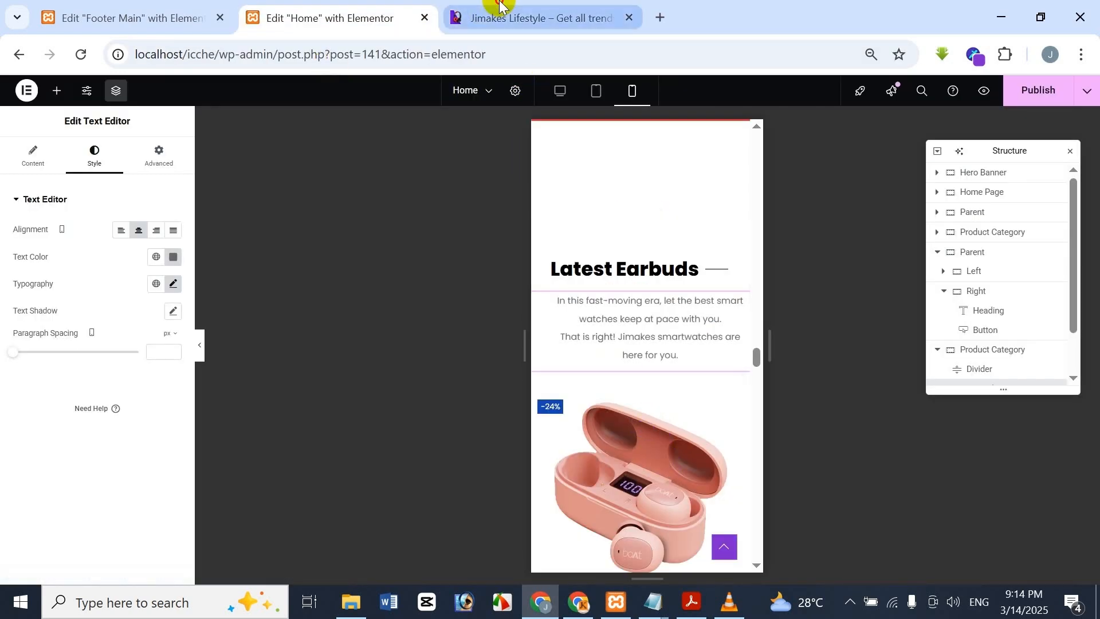
- Compare the earbuds product list and the testimonial cards on the Home page with the Jimakes reference site
{"action": "left_click", "coordinate": [498, 16]}
{"action": "scroll", "coordinate": [294, 404], "scroll_direction": "down", "scroll_amount": 15}
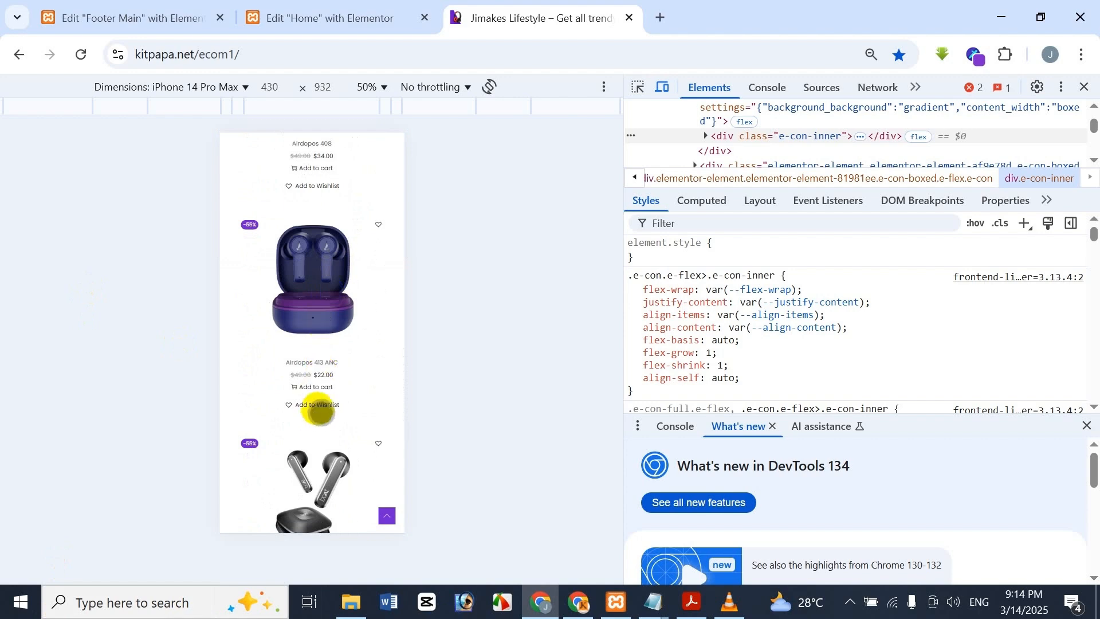
{"action": "mouse_move", "coordinate": [316, 404]}
{"action": "left_mouse_down"}
{"action": "mouse_move", "coordinate": [331, 297]}
{"action": "mouse_move", "coordinate": [337, 410]}
{"action": "left_mouse_up"}
{"action": "left_click", "coordinate": [273, 16]}
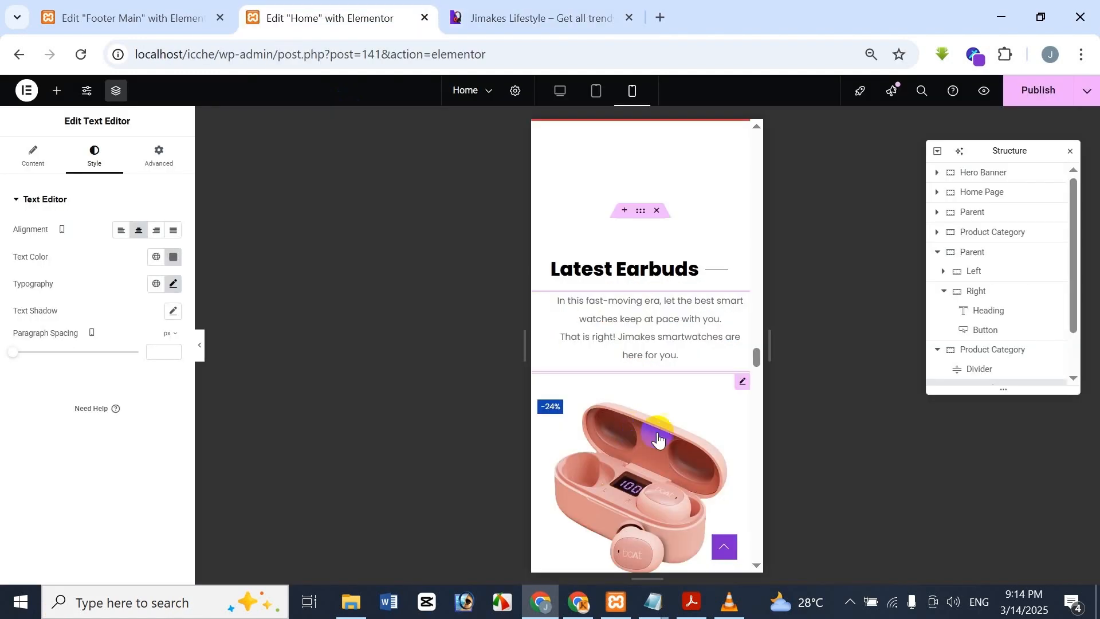
{"action": "scroll", "coordinate": [659, 430], "scroll_direction": "down", "scroll_amount": 10}
{"action": "scroll", "coordinate": [670, 416], "scroll_direction": "down", "scroll_amount": 10}
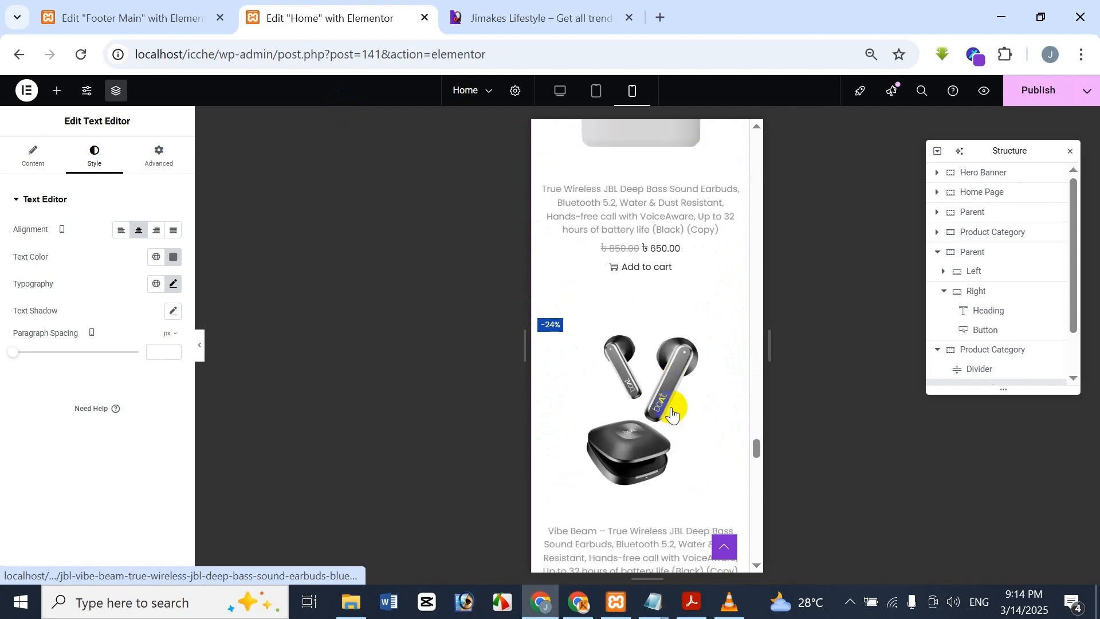
{"action": "scroll", "coordinate": [665, 417], "scroll_direction": "down", "scroll_amount": 2}
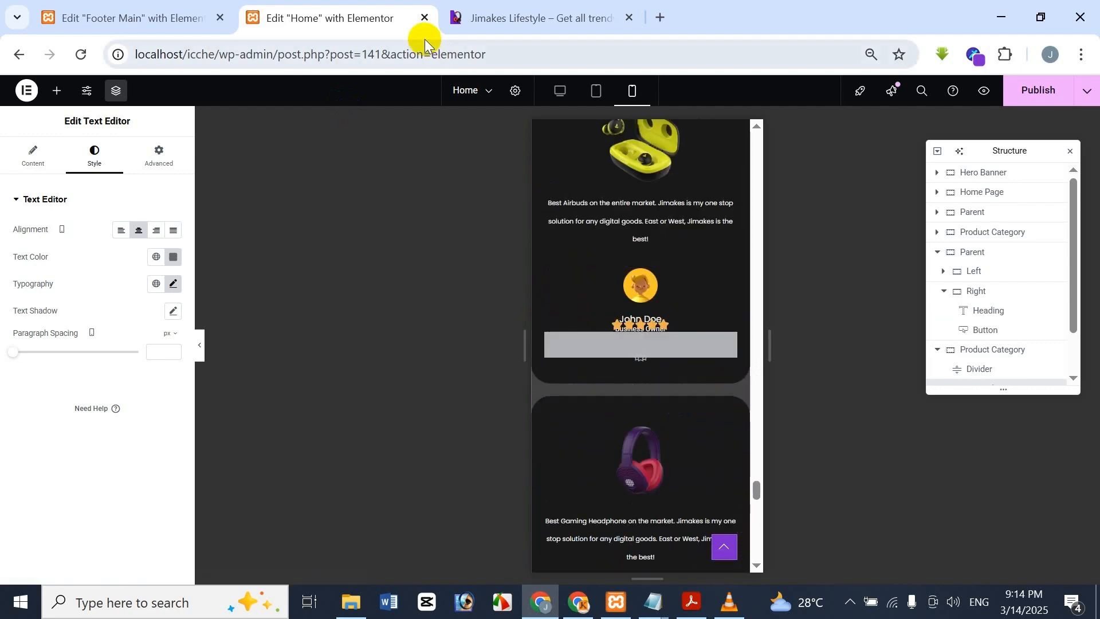
{"action": "left_click", "coordinate": [491, 4]}
{"action": "left_click_drag", "start_coordinate": [368, 455], "coordinate": [367, 235]}
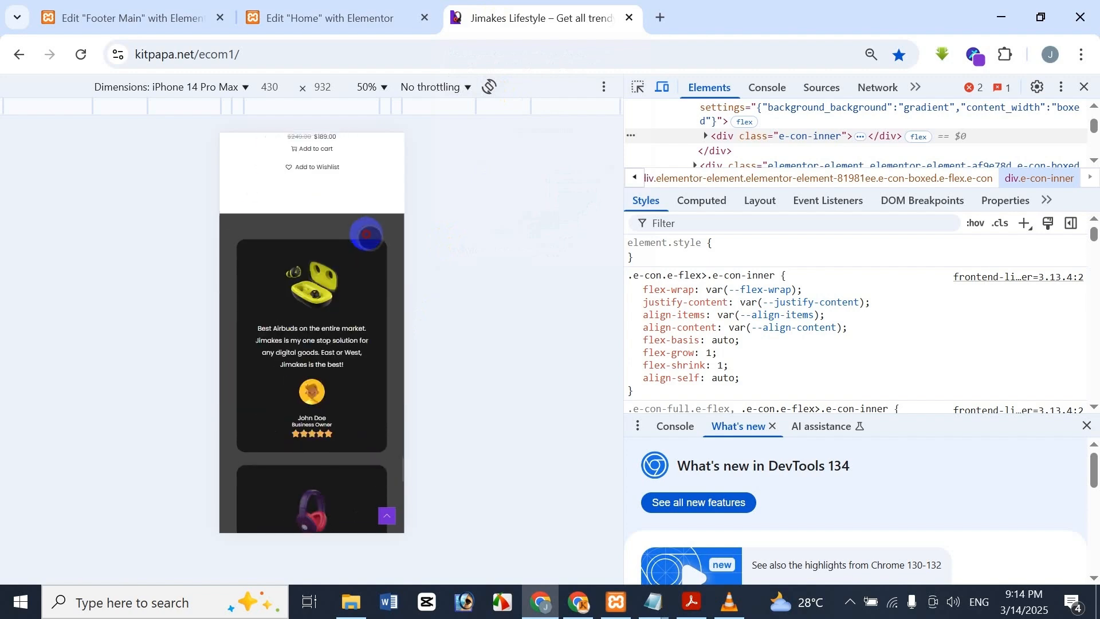
{"action": "left_click", "coordinate": [394, 12]}
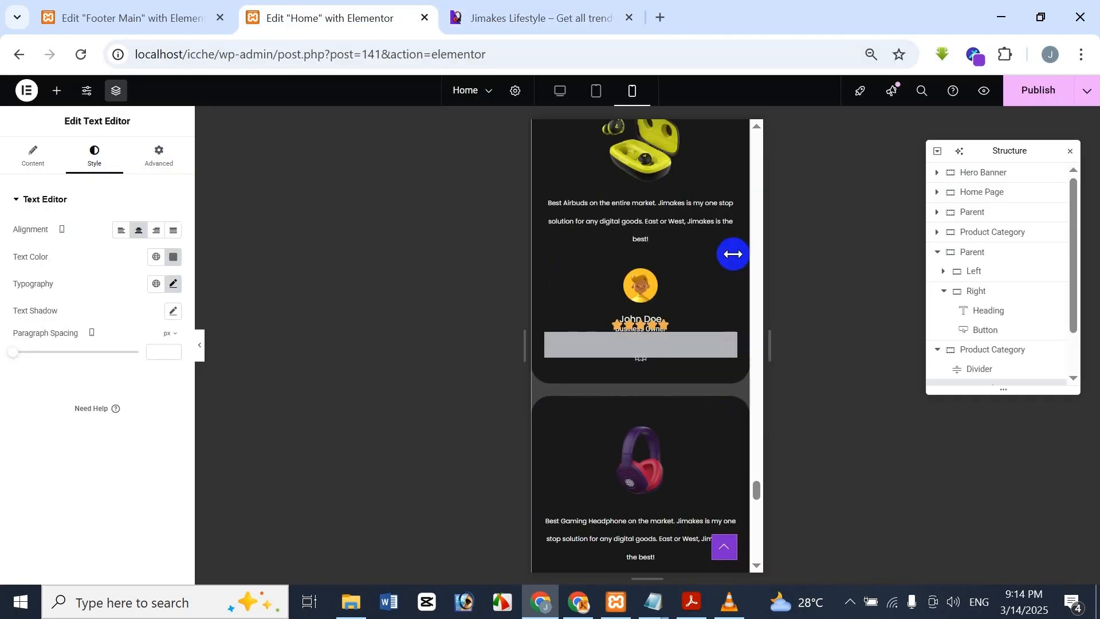
{"action": "left_click", "coordinate": [521, 7]}
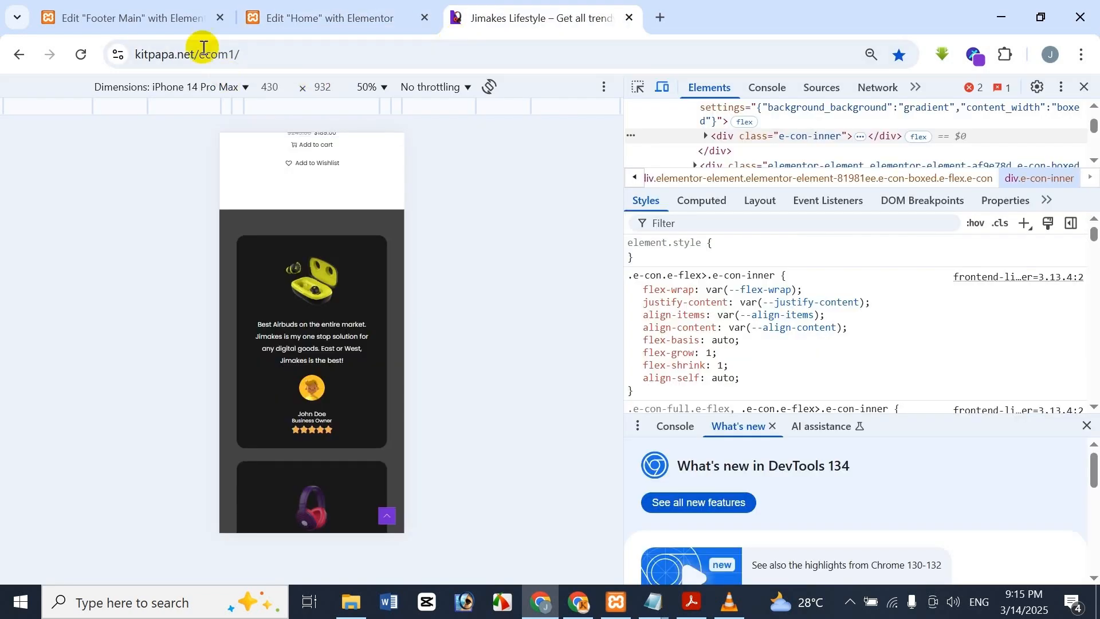
{"action": "left_click", "coordinate": [321, 11]}
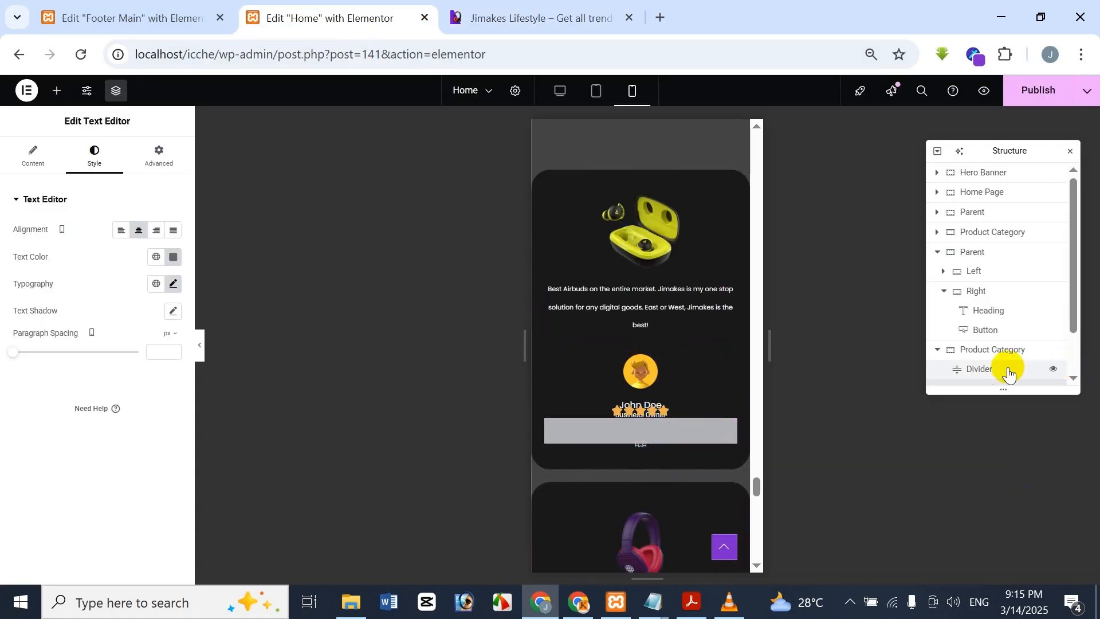
- Collapse the open Product Category and Parent containers in the page structure and expand Testimonial Section down to Testimonial 1's widgets
{"action": "scroll", "coordinate": [1007, 344], "scroll_direction": "down", "scroll_amount": 1}
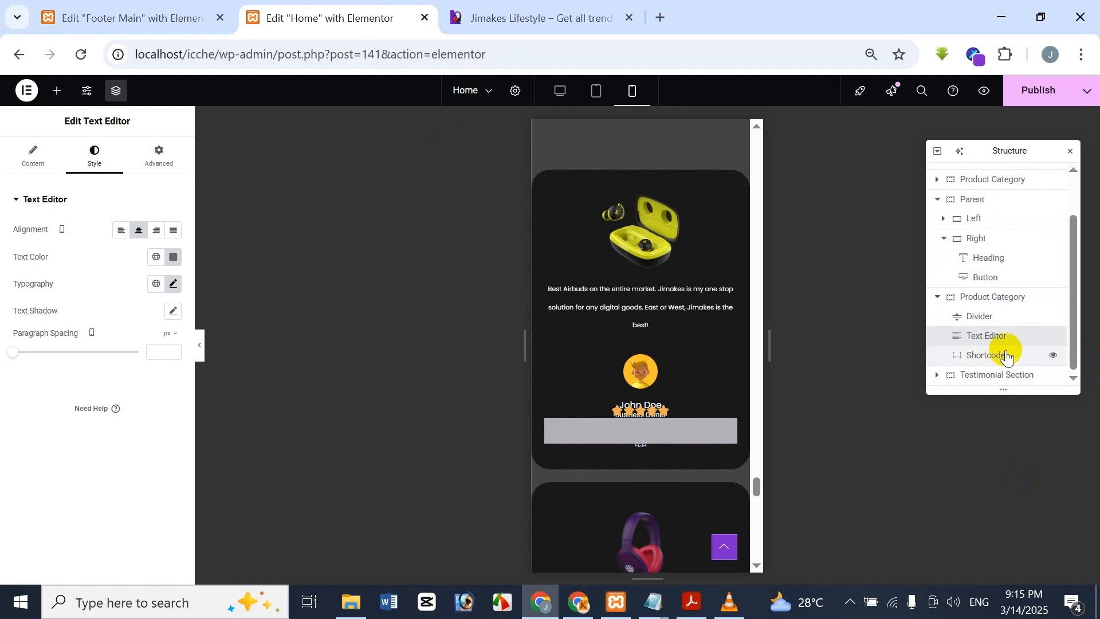
{"action": "left_click", "coordinate": [938, 381]}
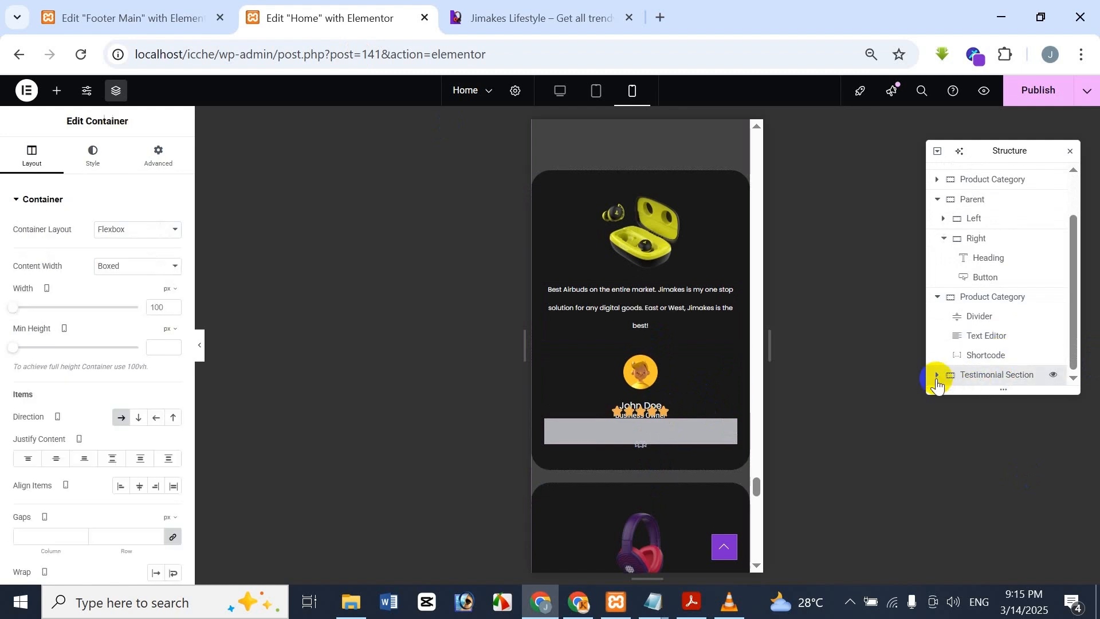
{"action": "left_click", "coordinate": [938, 376]}
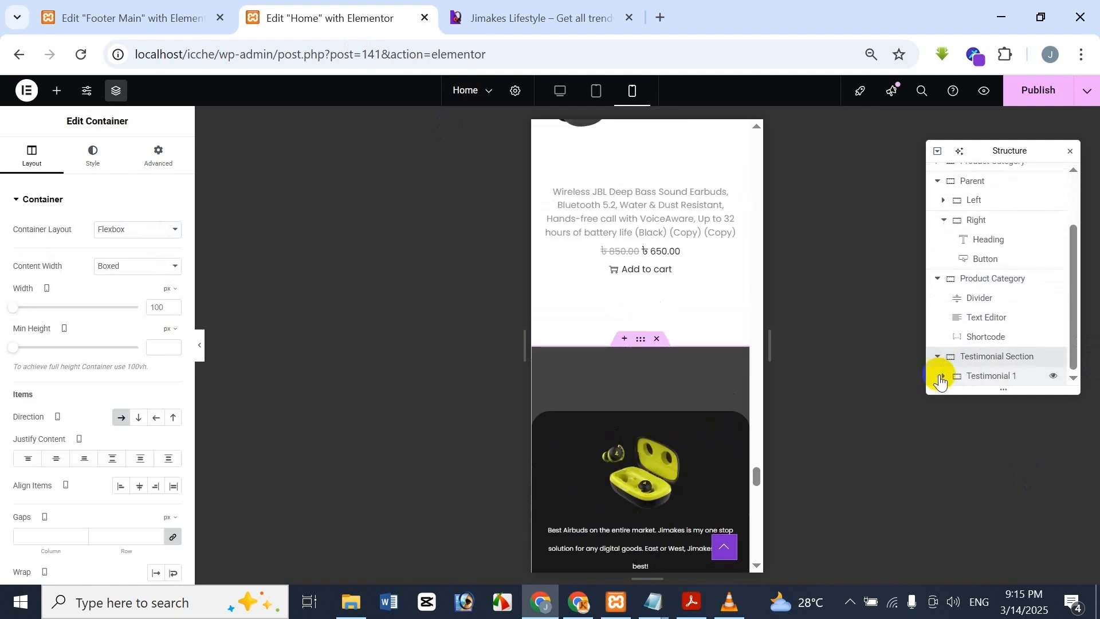
{"action": "scroll", "coordinate": [988, 344], "scroll_direction": "down", "scroll_amount": 1}
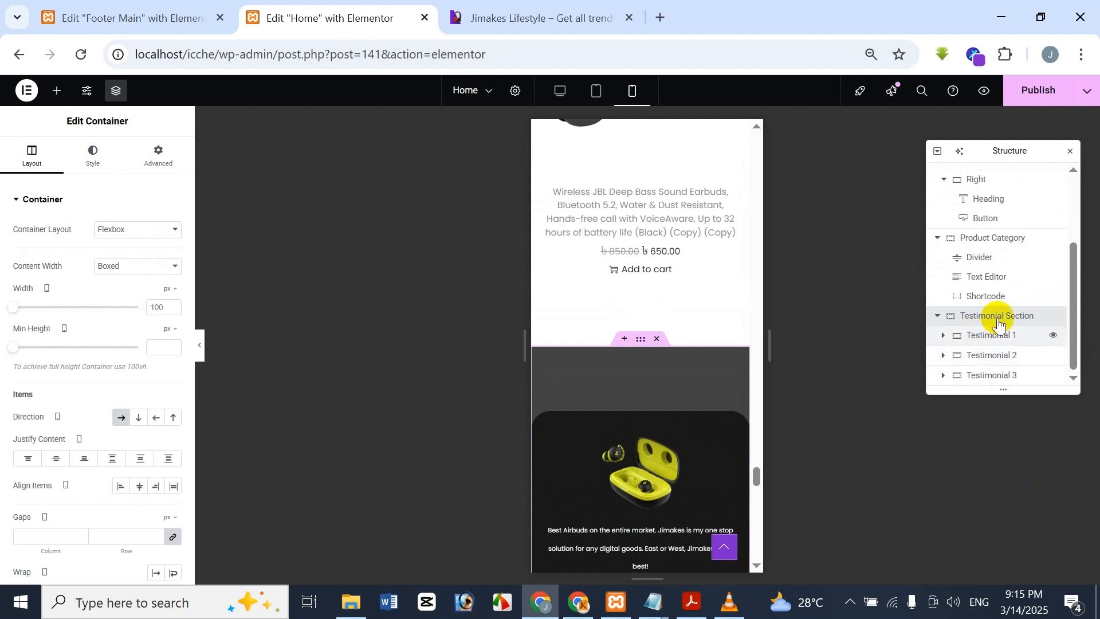
{"action": "left_click", "coordinate": [938, 238]}
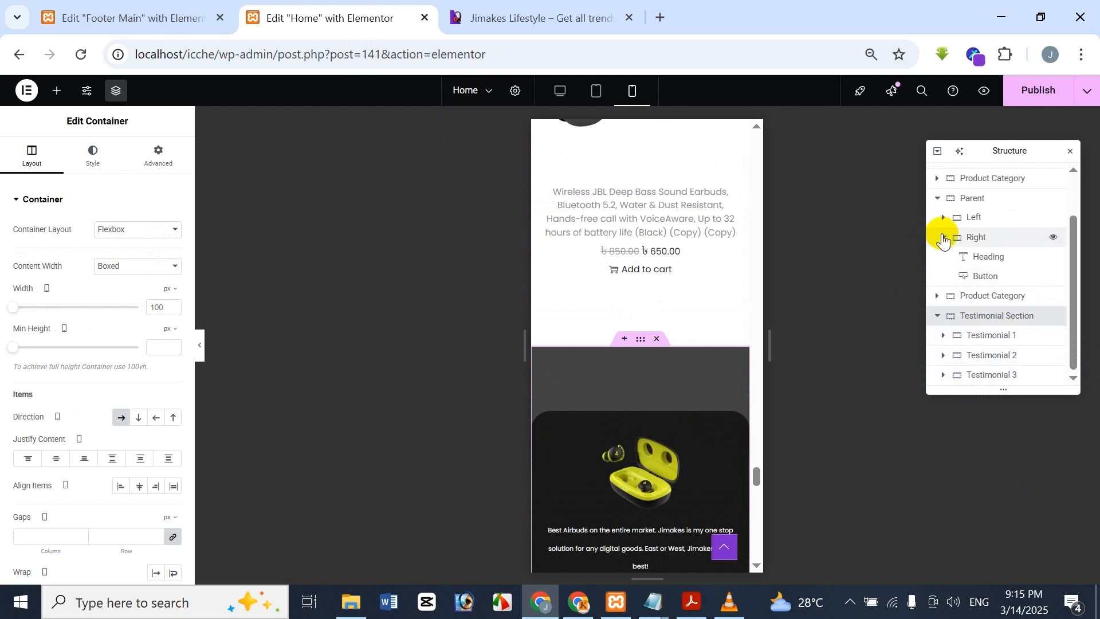
{"action": "left_click", "coordinate": [938, 198]}
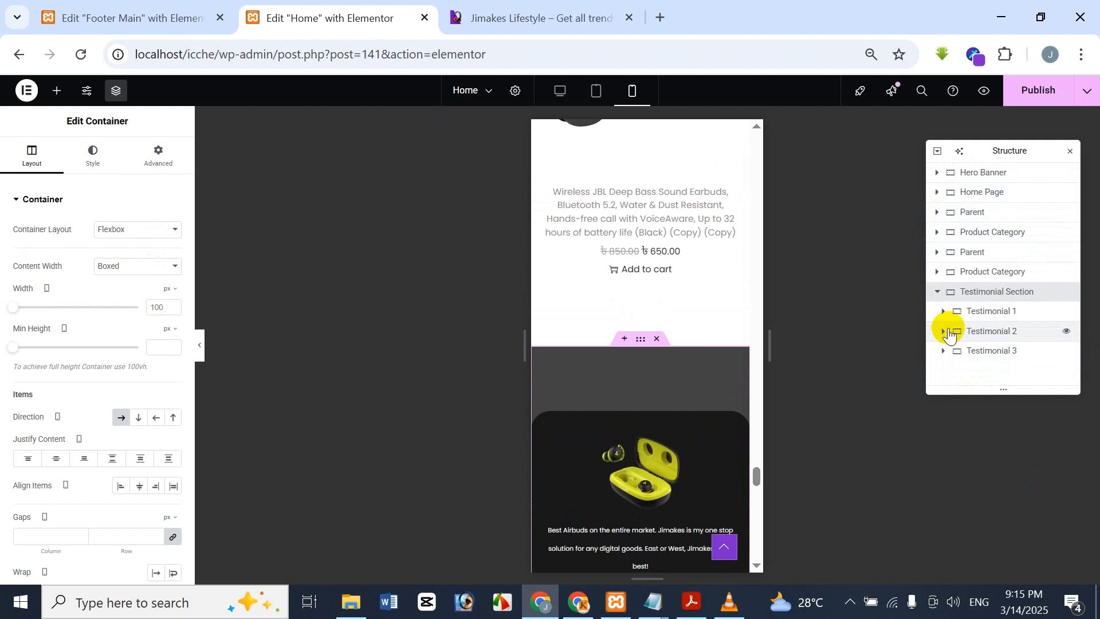
{"action": "left_click", "coordinate": [944, 311]}
{"action": "scroll", "coordinate": [963, 342], "scroll_direction": "down", "scroll_amount": 2}
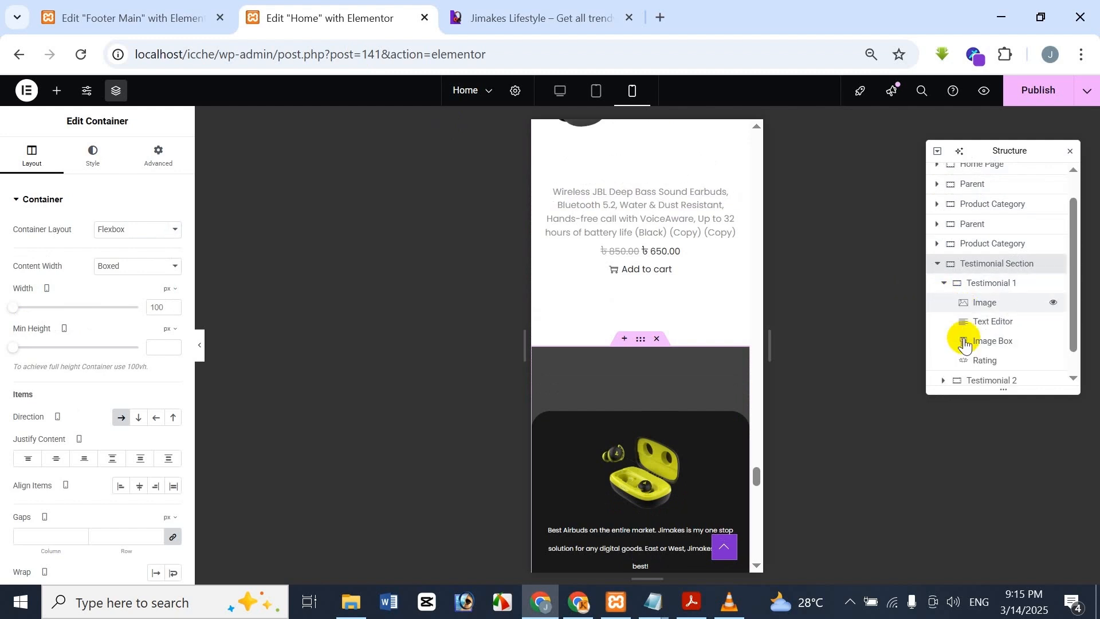
{"action": "scroll", "coordinate": [668, 416], "scroll_direction": "down", "scroll_amount": 6}
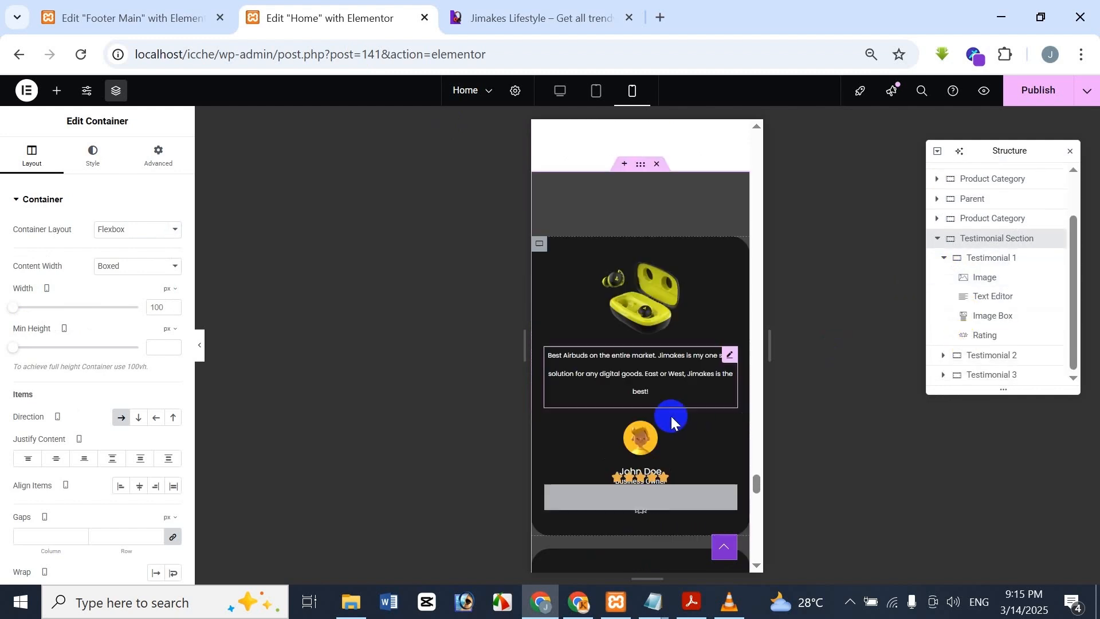
- Set the icon spacing of the rating in Testimonial 1 to 0 px
{"action": "left_click", "coordinate": [985, 335]}
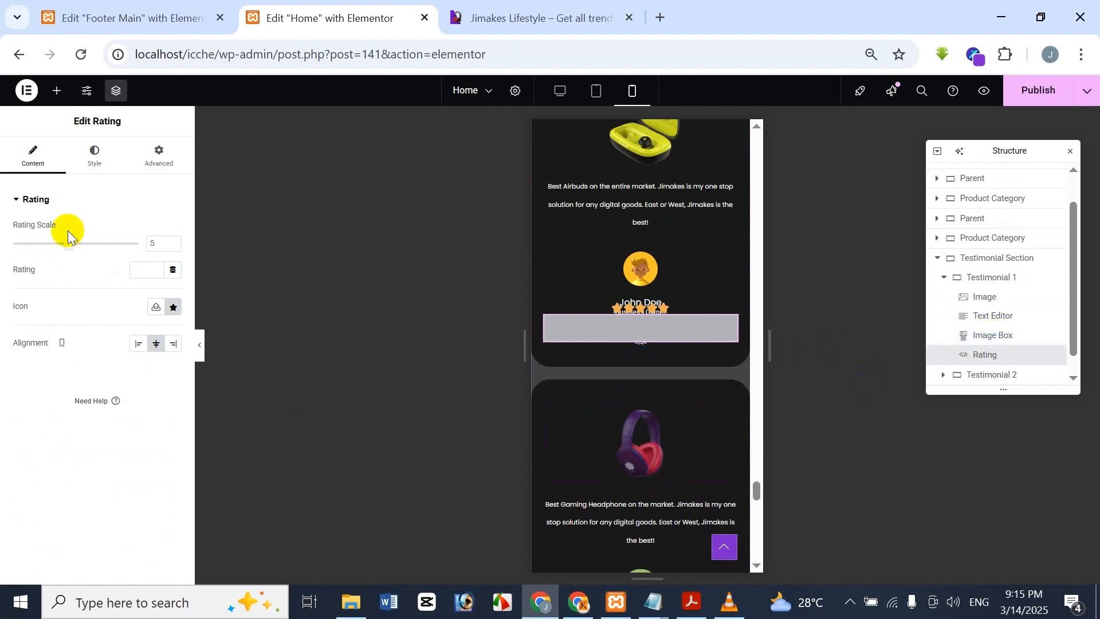
{"action": "left_click", "coordinate": [108, 148]}
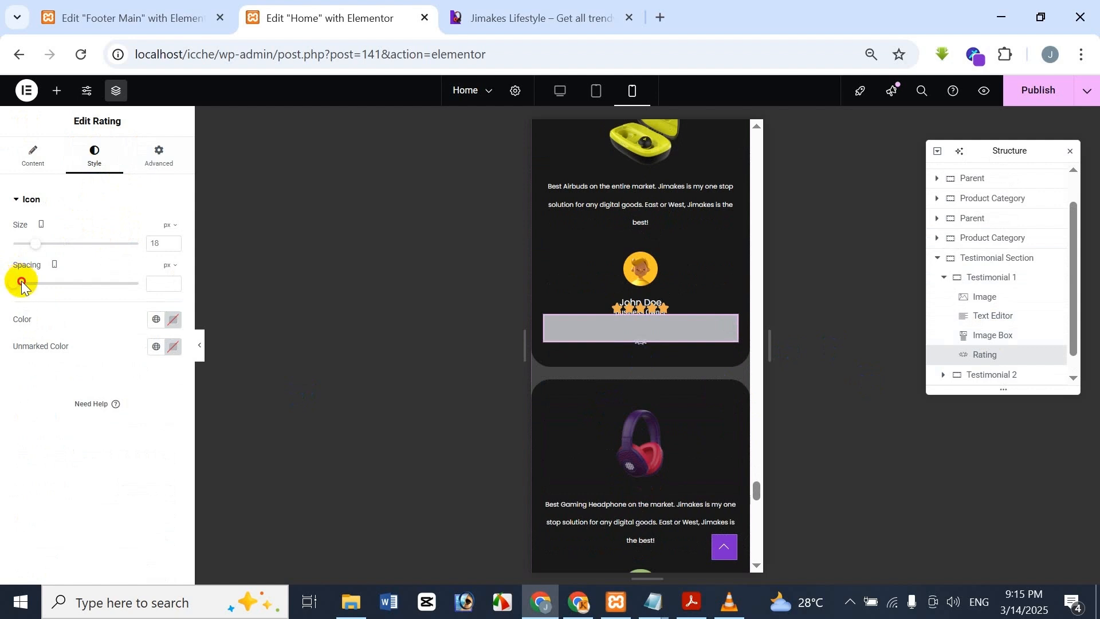
{"action": "left_click_drag", "start_coordinate": [13, 284], "coordinate": [28, 285]}
{"action": "left_click", "coordinate": [666, 314]}
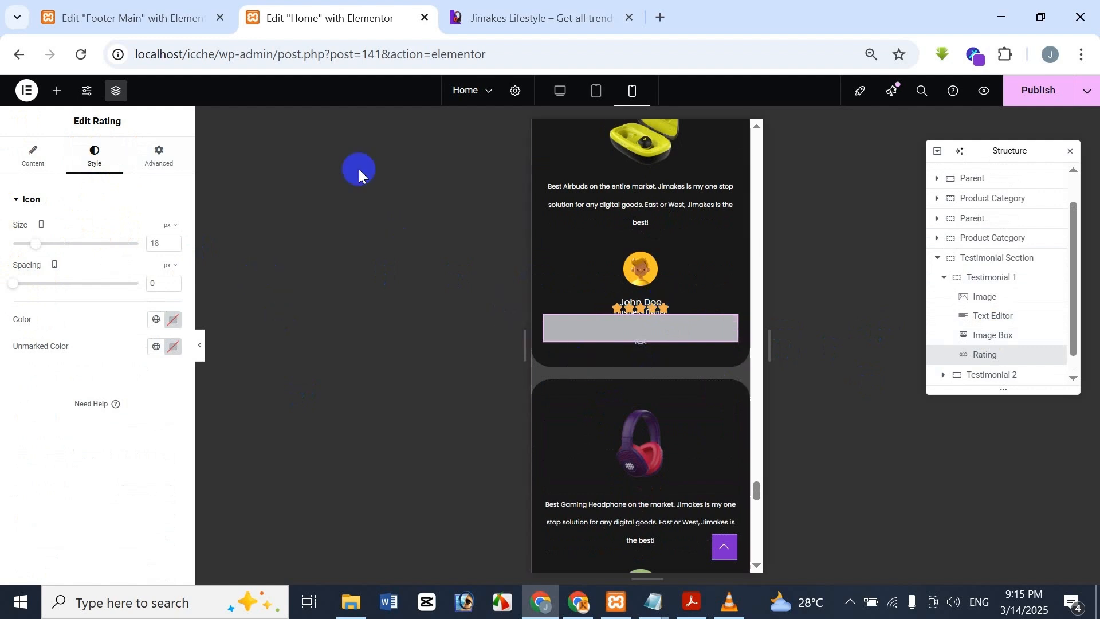
- Try margins of 20 px on Testimonial 1's rating, settle on 5 px for all sides, and preview the section
{"action": "left_click", "coordinate": [159, 152]}
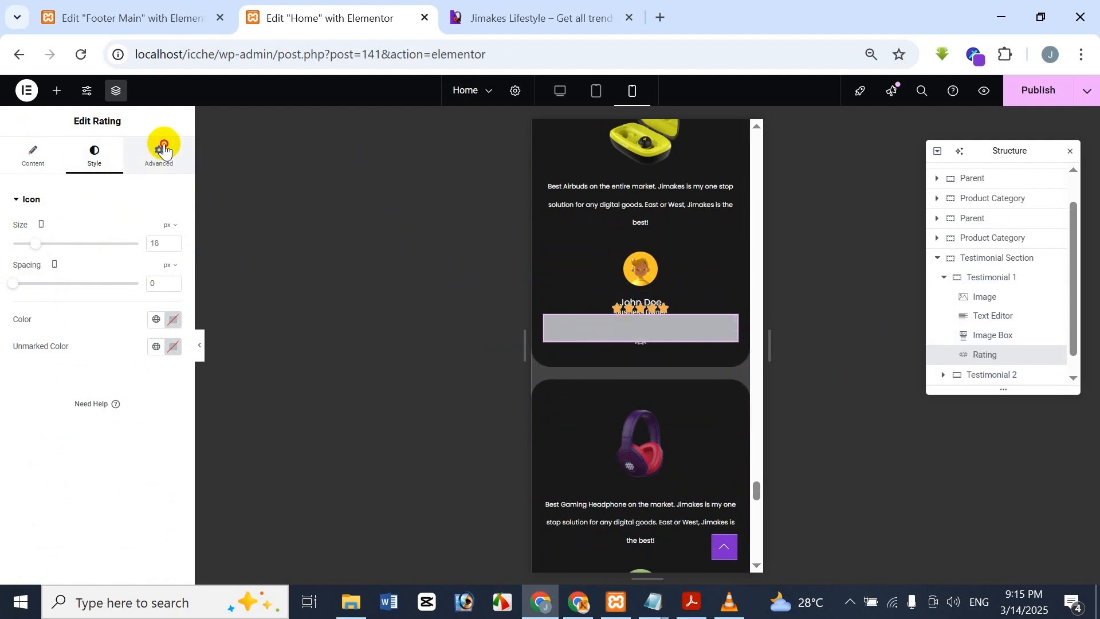
{"action": "scroll", "coordinate": [665, 305], "scroll_direction": "down", "scroll_amount": 3}
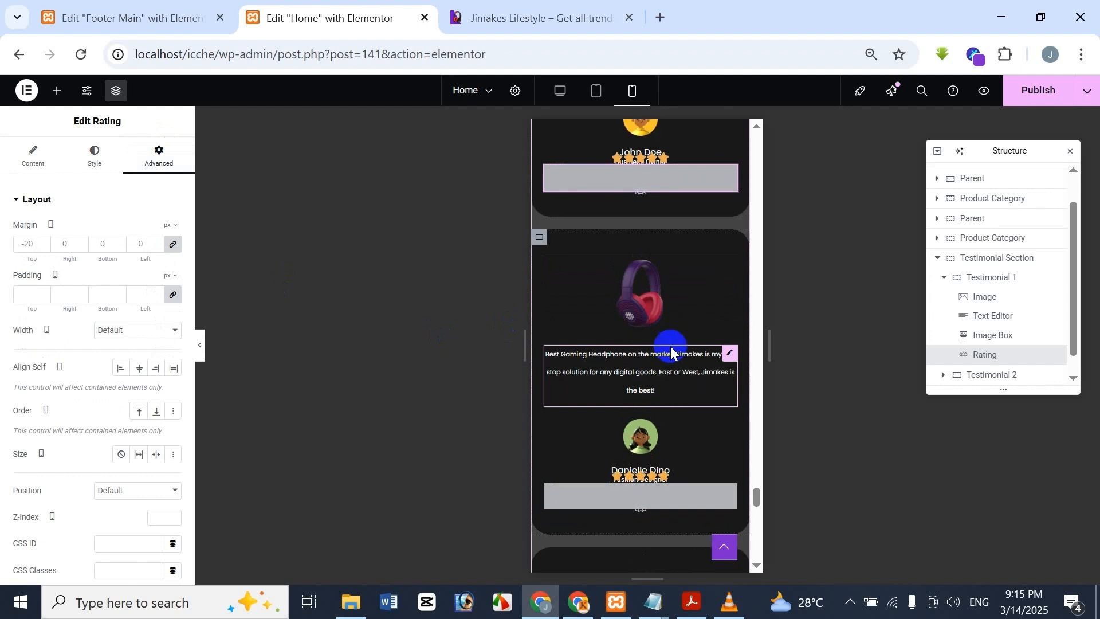
{"action": "scroll", "coordinate": [668, 344], "scroll_direction": "up", "scroll_amount": 3}
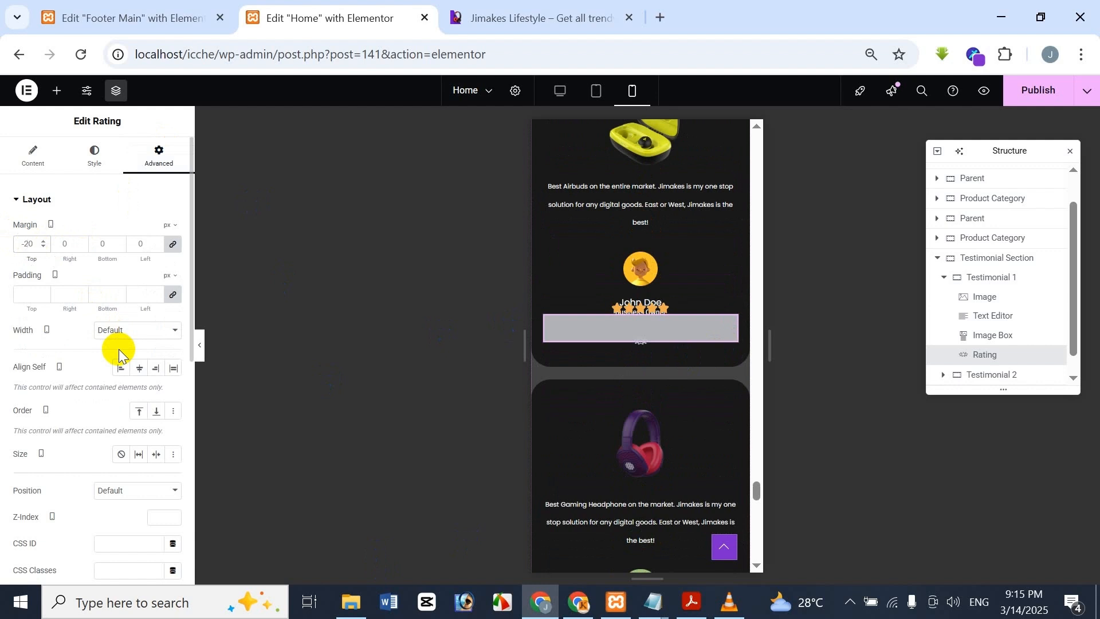
{"action": "key", "text": "ctrl+a"}
{"action": "type", "text": "20"}
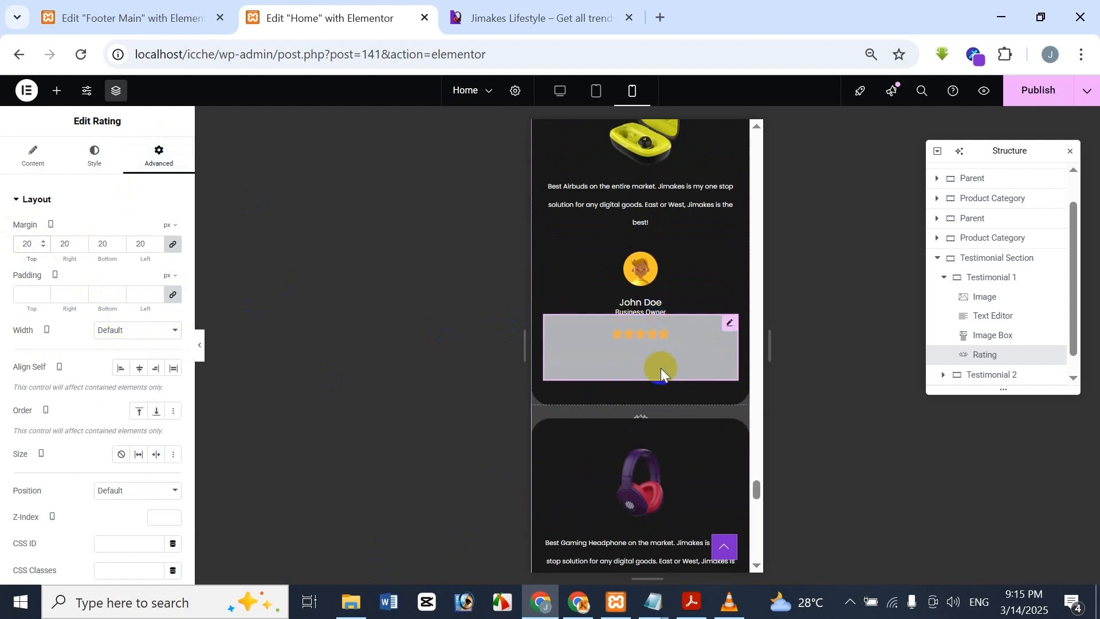
{"action": "key", "text": "ctrl+a"}
{"action": "type", "text": "10"}
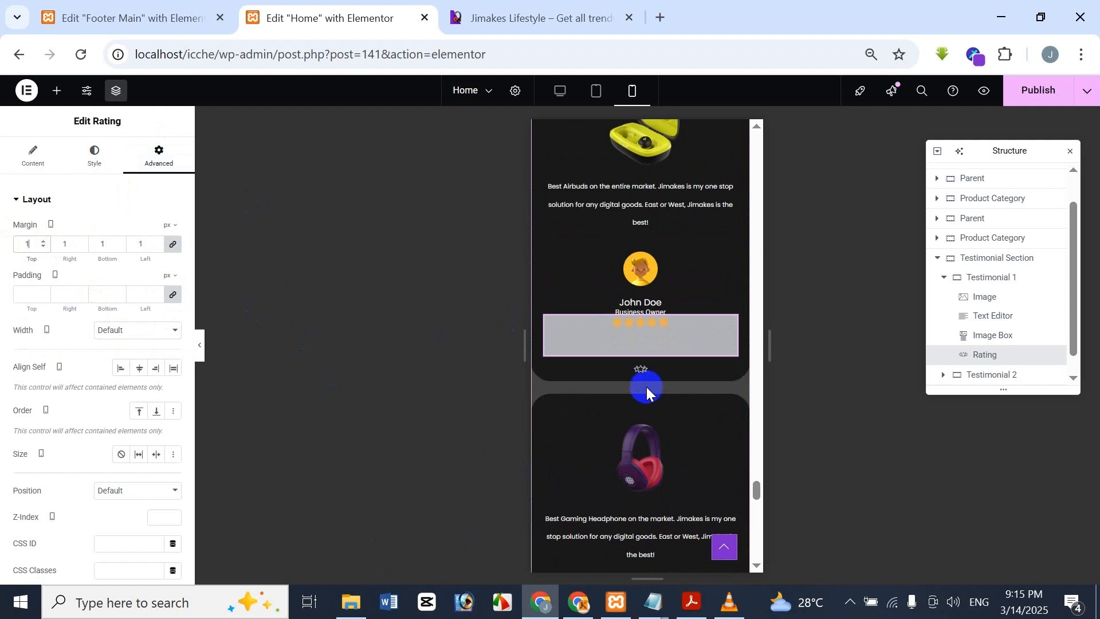
{"action": "key", "text": "BackSpace"}
{"action": "key", "text": "BackSpace"}
{"action": "type", "text": "5"}
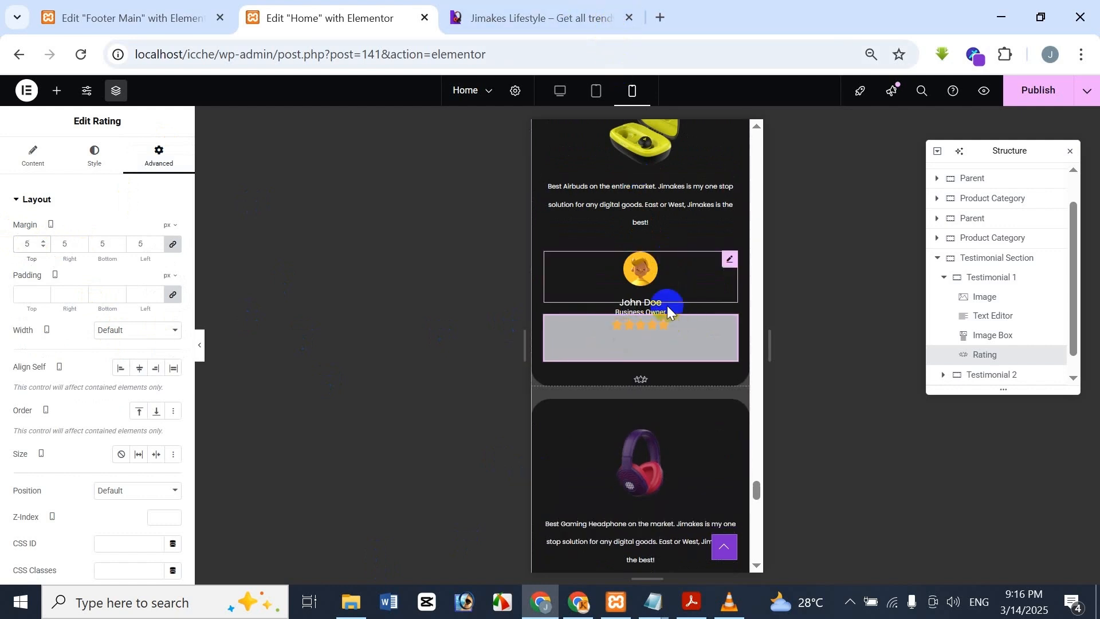
{"action": "left_click", "coordinate": [199, 349]}
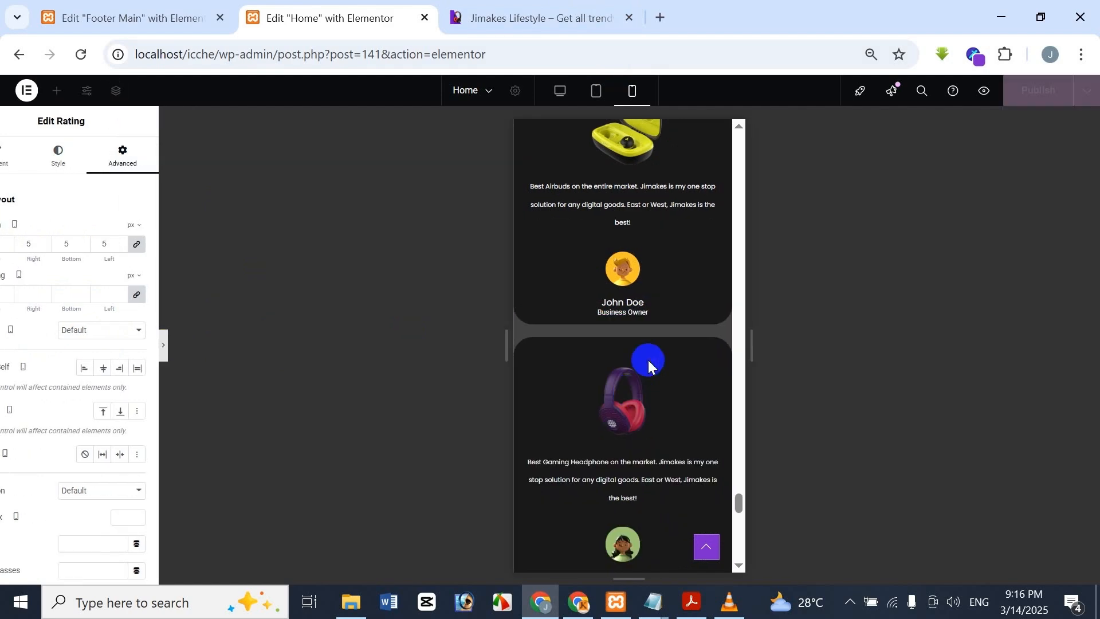
- Unlink the margins of Testimonial 1's rating, set right, bottom and left to 0 px, and preview the card
{"action": "scroll", "coordinate": [562, 325], "scroll_direction": "down", "scroll_amount": 5}
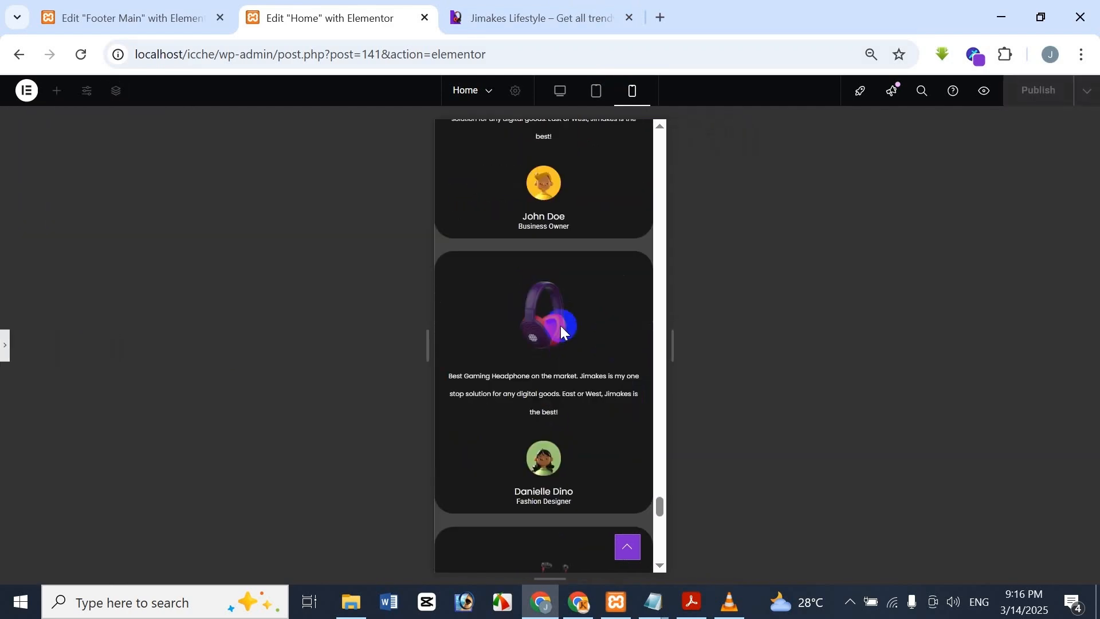
{"action": "scroll", "coordinate": [551, 324], "scroll_direction": "up", "scroll_amount": 5}
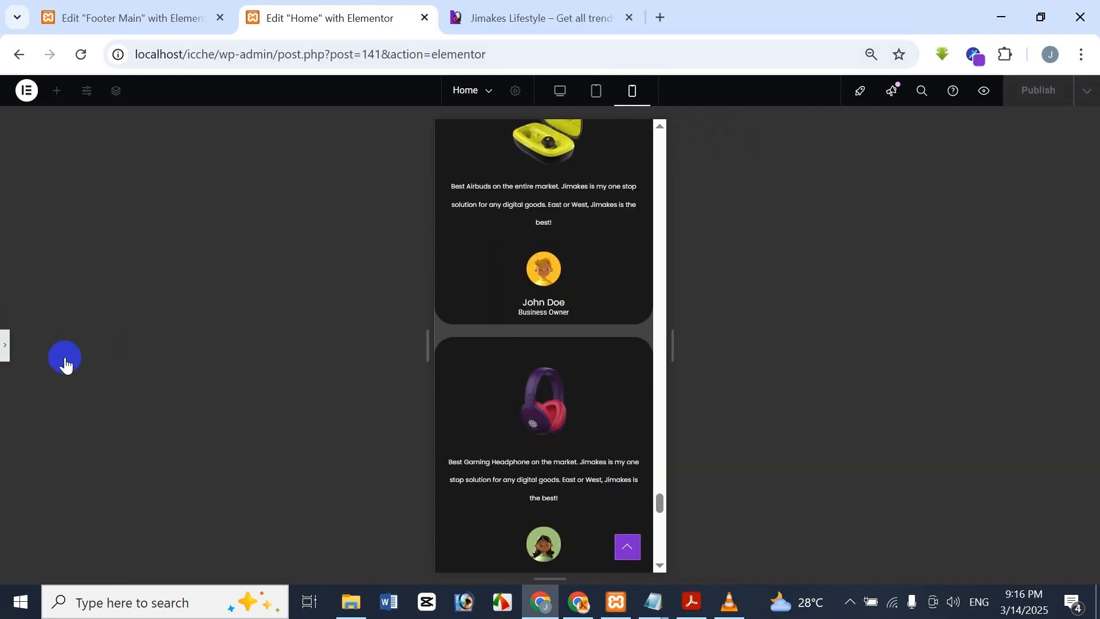
{"action": "left_click", "coordinate": [545, 363]}
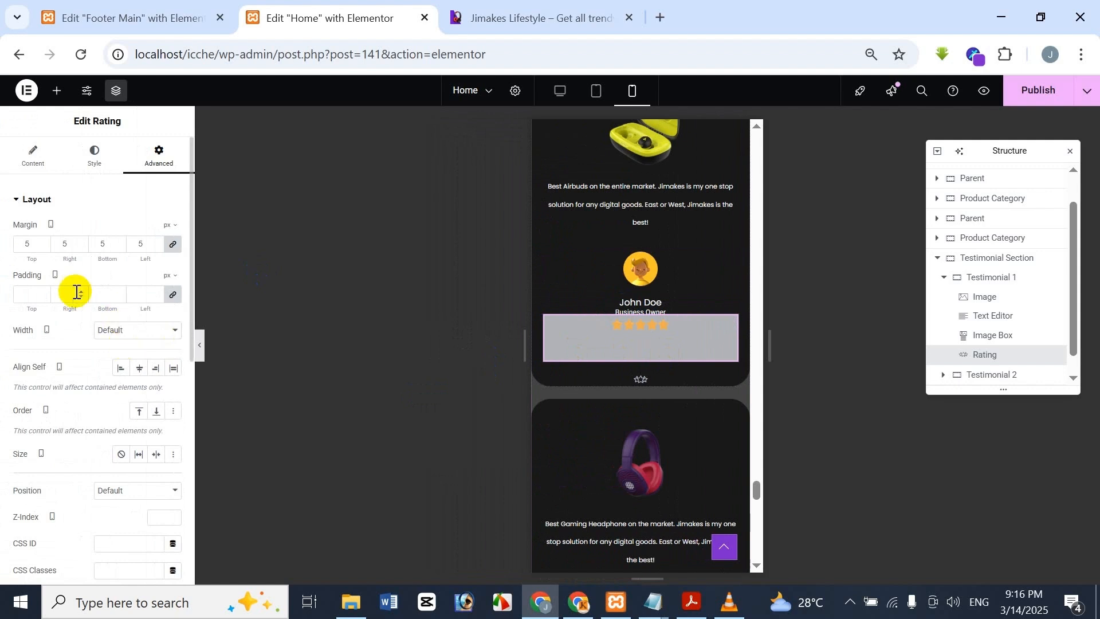
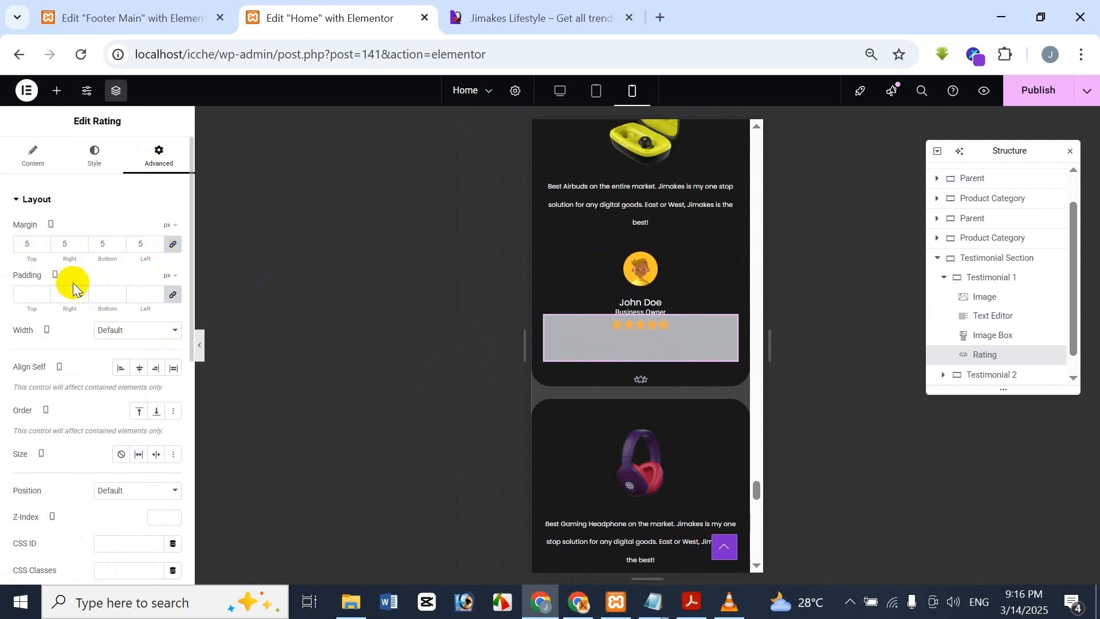
{"action": "double_click", "coordinate": [145, 241]}
{"action": "type", "text": "0"}
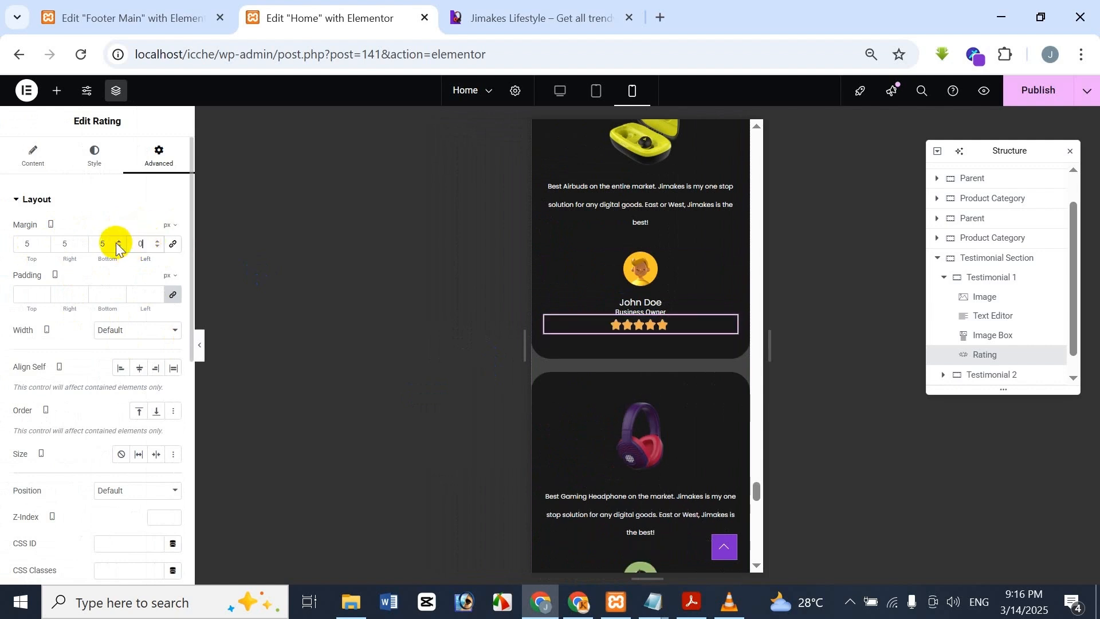
{"action": "double_click", "coordinate": [96, 241]}
{"action": "type", "text": "0"}
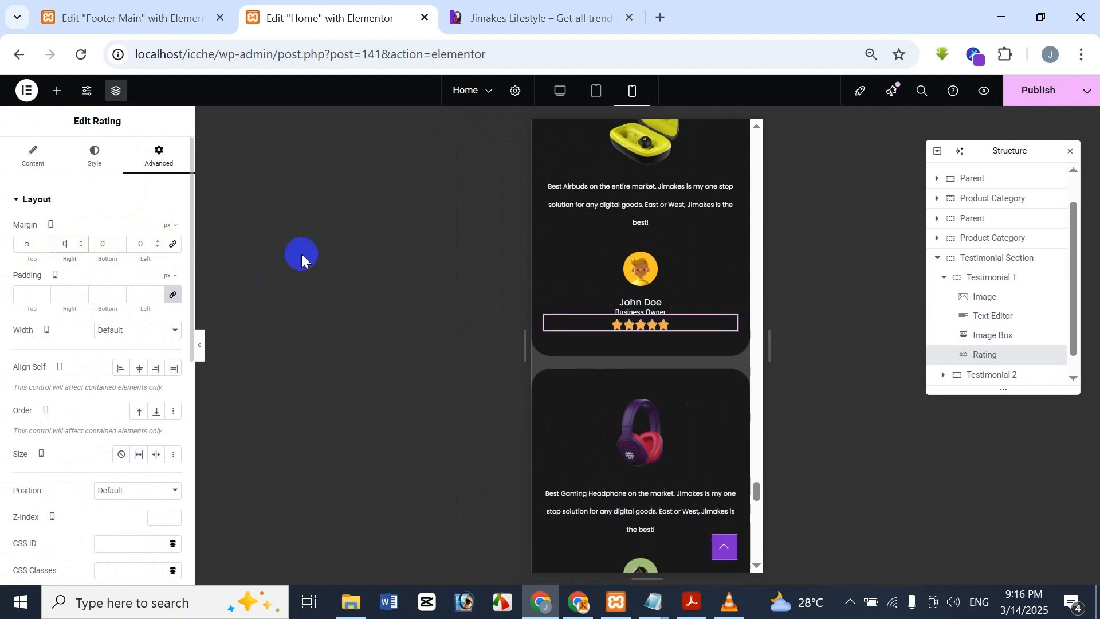
{"action": "left_click", "coordinate": [200, 347]}
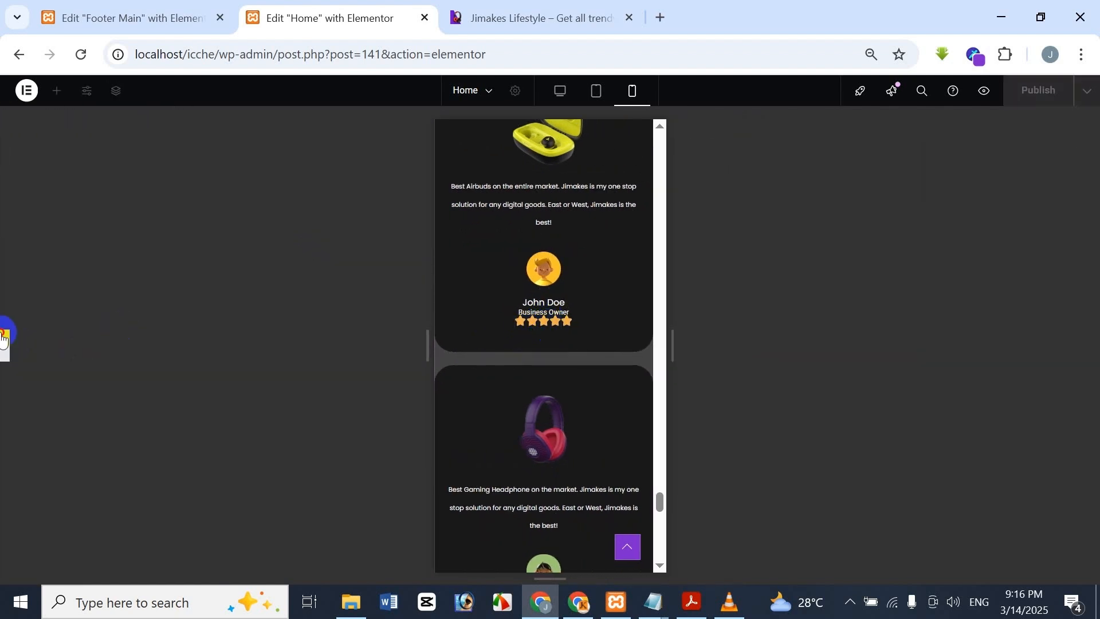
{"action": "left_click", "coordinate": [80, 249]}
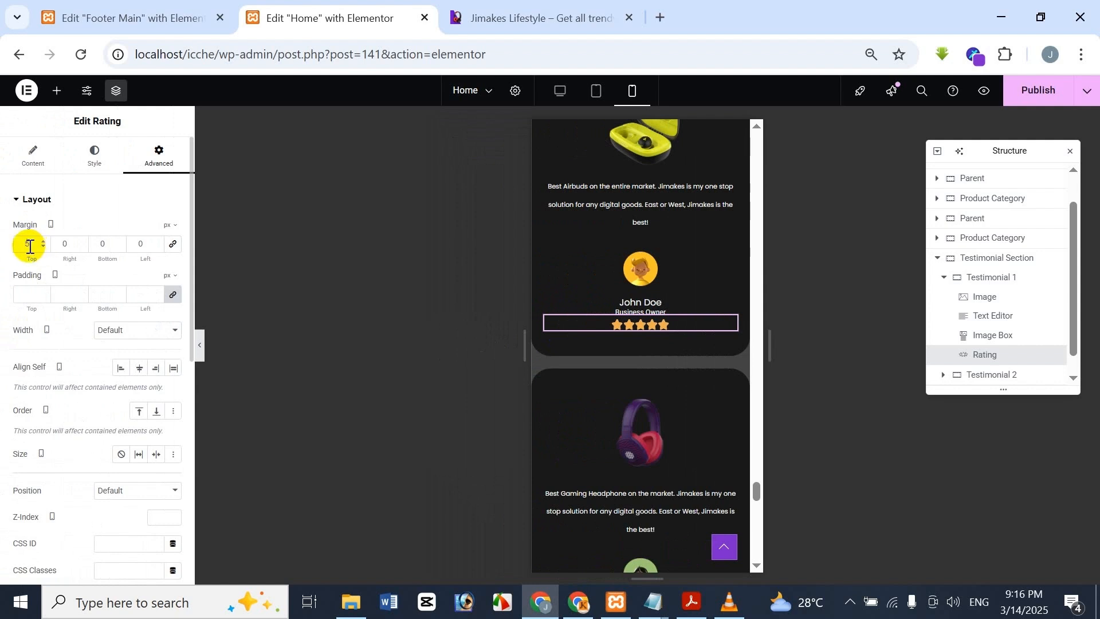
- Set the top margin of Testimonial 1's rating to 8 px and check the card against the Jimakes reference site
{"action": "left_click_drag", "start_coordinate": [30, 247], "coordinate": [1, 256]}
{"action": "type", "text": "8"}
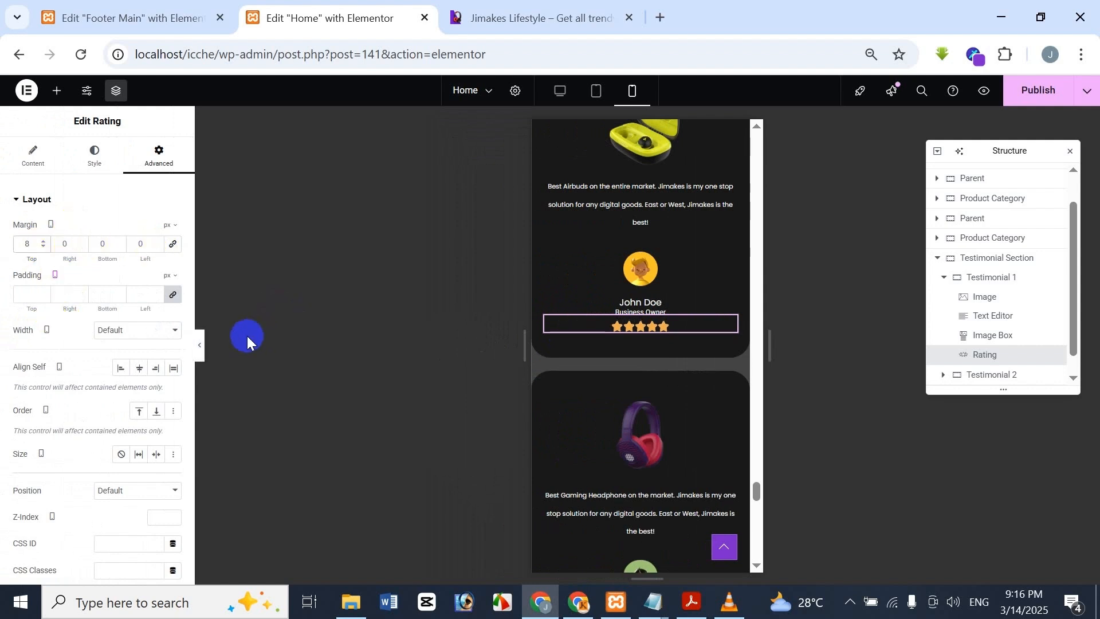
{"action": "left_click", "coordinate": [198, 345]}
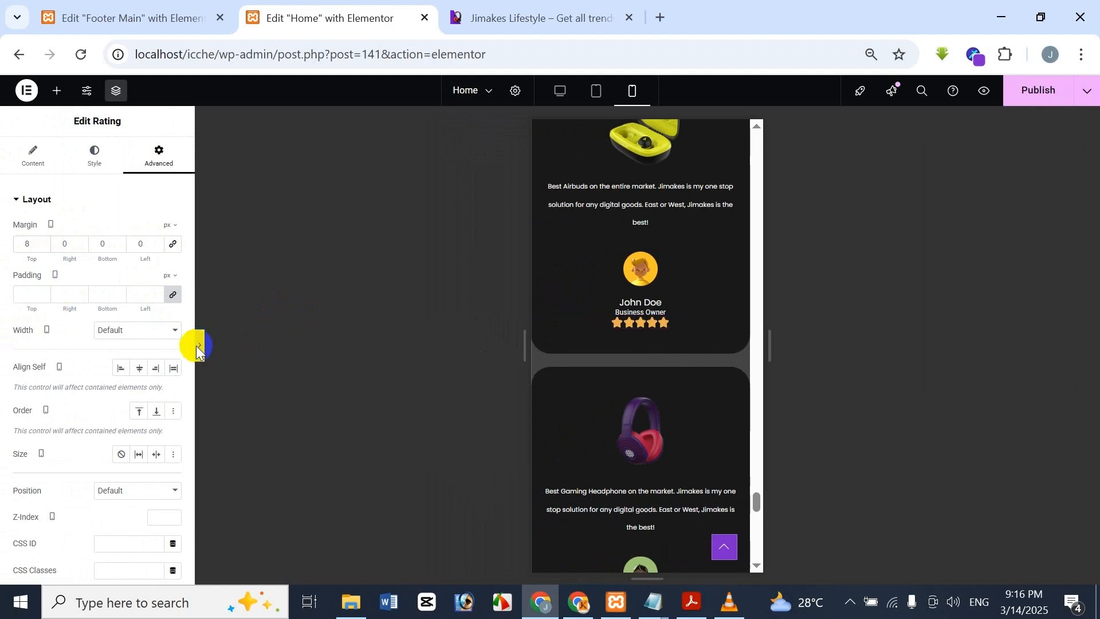
{"action": "left_click", "coordinate": [536, 6]}
{"action": "left_click", "coordinate": [367, 18]}
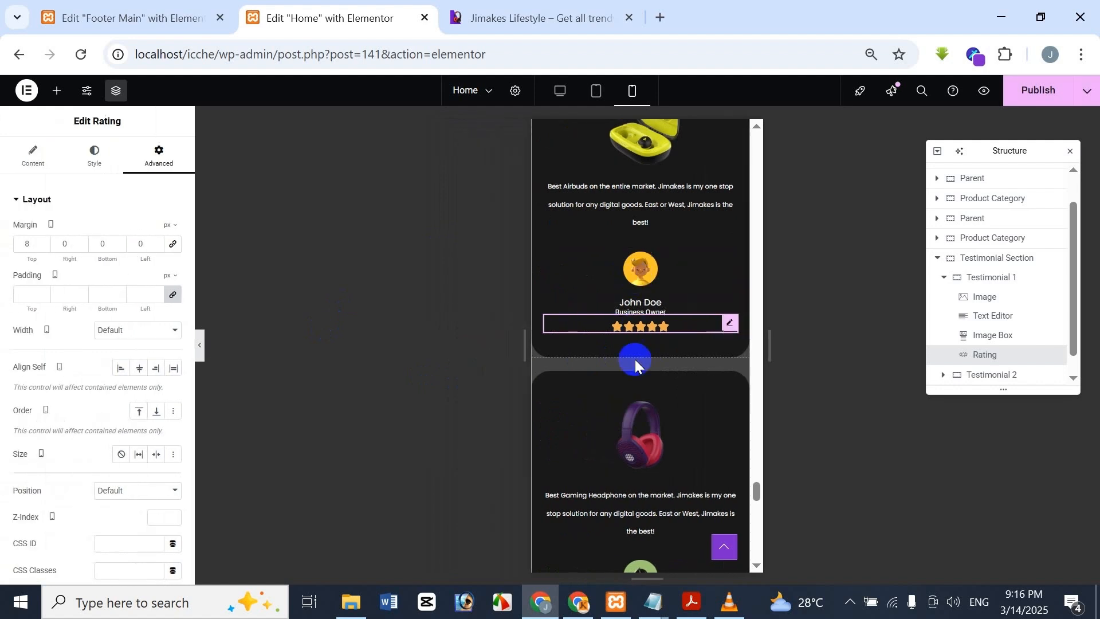
- Collapse Testimonial 1 in the page structure, expand Testimonial 2 and open its Rating widget for editing
{"action": "scroll", "coordinate": [642, 333], "scroll_direction": "down", "scroll_amount": 4}
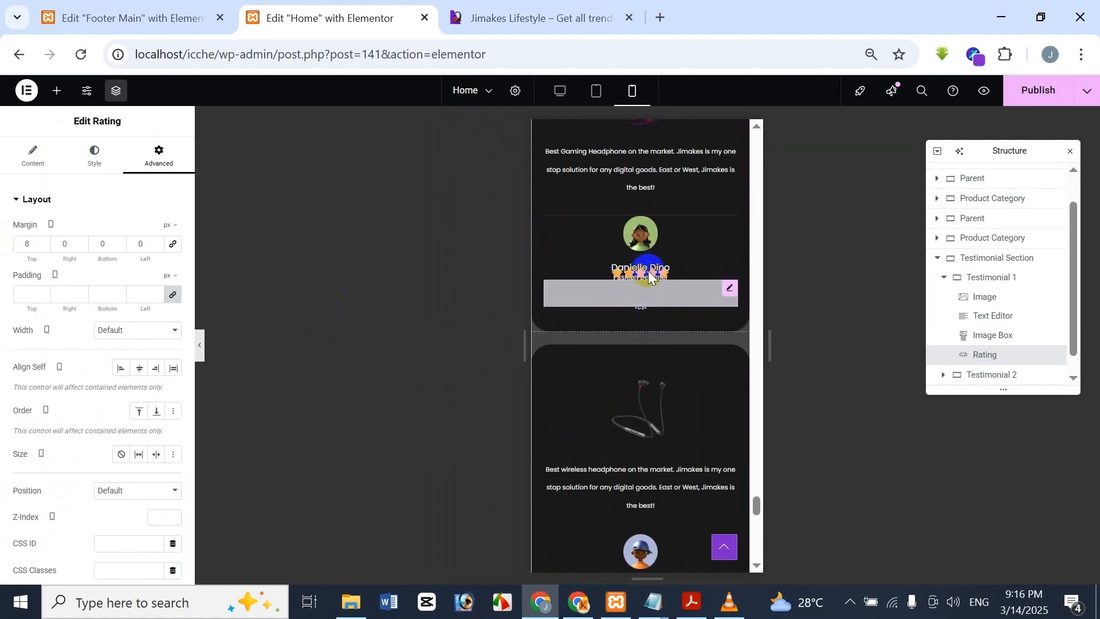
{"action": "scroll", "coordinate": [668, 295], "scroll_direction": "up", "scroll_amount": 2}
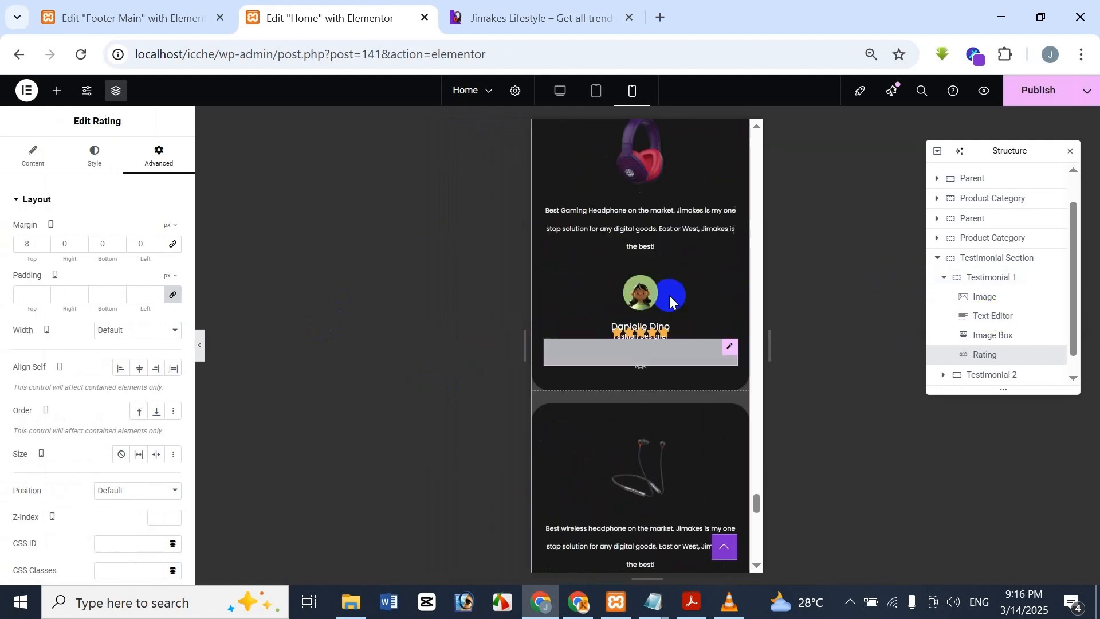
{"action": "left_click", "coordinate": [952, 277]}
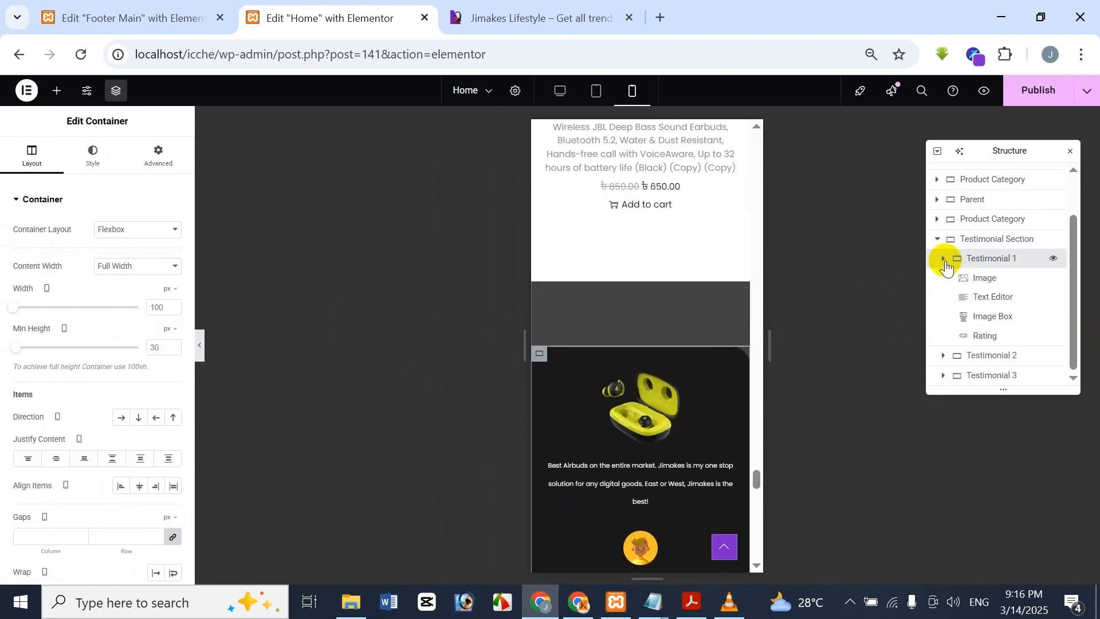
{"action": "left_click", "coordinate": [944, 257]}
{"action": "left_click", "coordinate": [944, 331]}
{"action": "scroll", "coordinate": [948, 344], "scroll_direction": "down", "scroll_amount": 1}
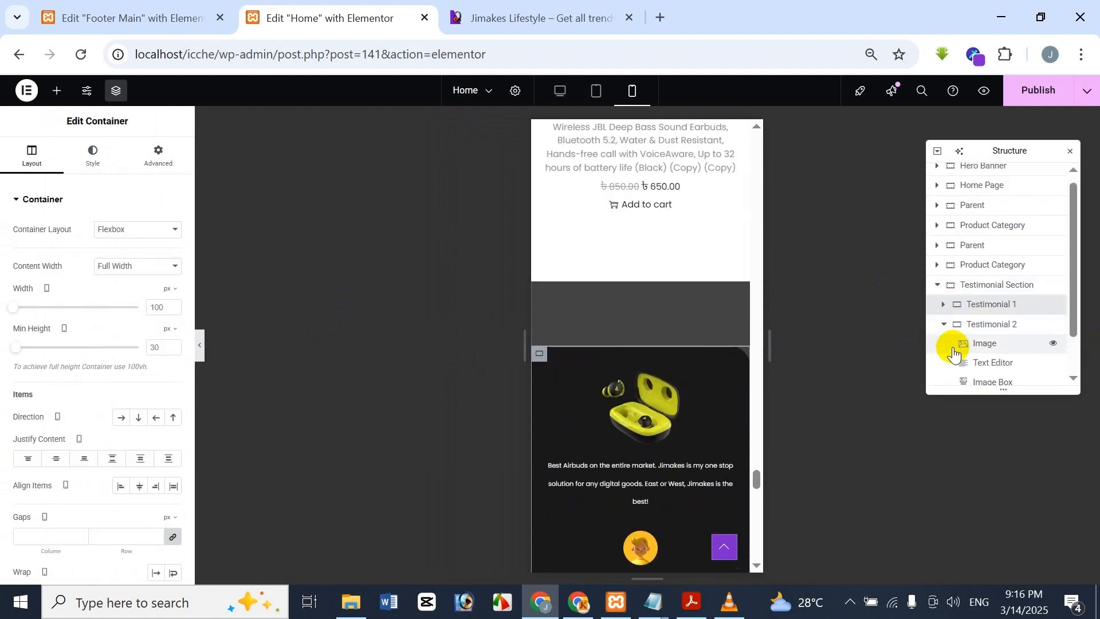
{"action": "left_click", "coordinate": [1000, 355]}
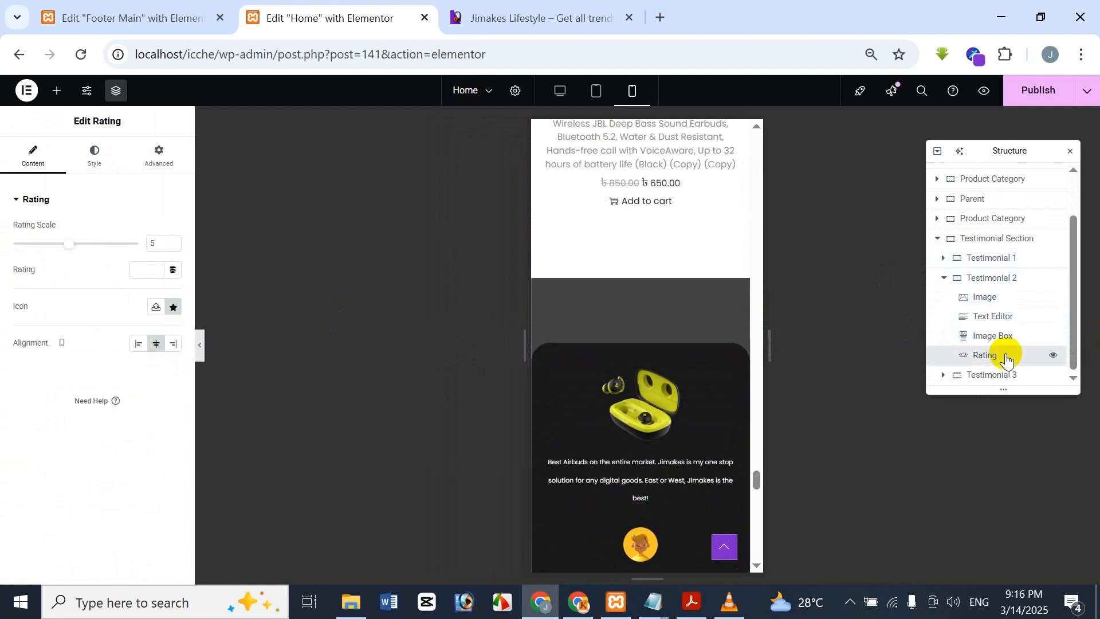
- Unlink the margins of Testimonial 2's rating and set its top margin to 8 px
{"action": "left_click", "coordinate": [146, 172]}
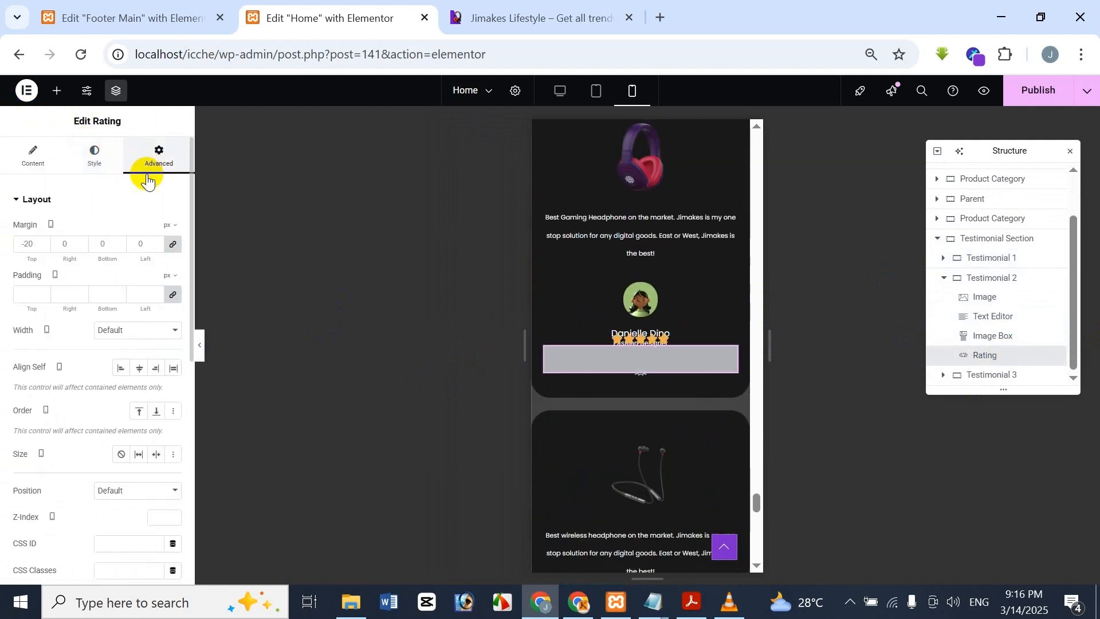
{"action": "left_click", "coordinate": [173, 246]}
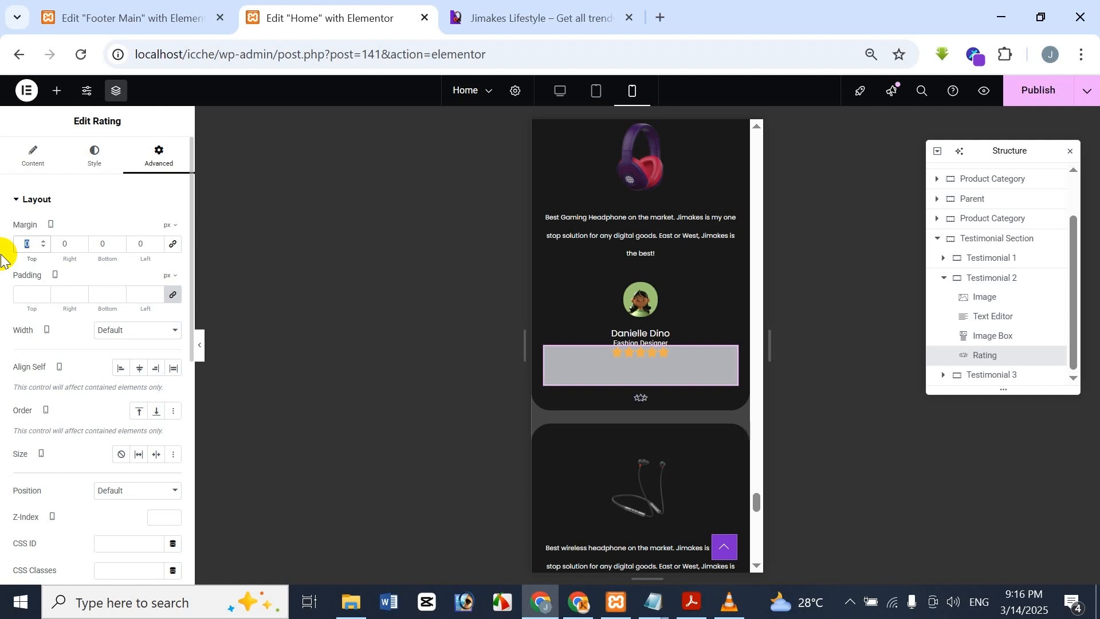
{"action": "type", "text": "2"}
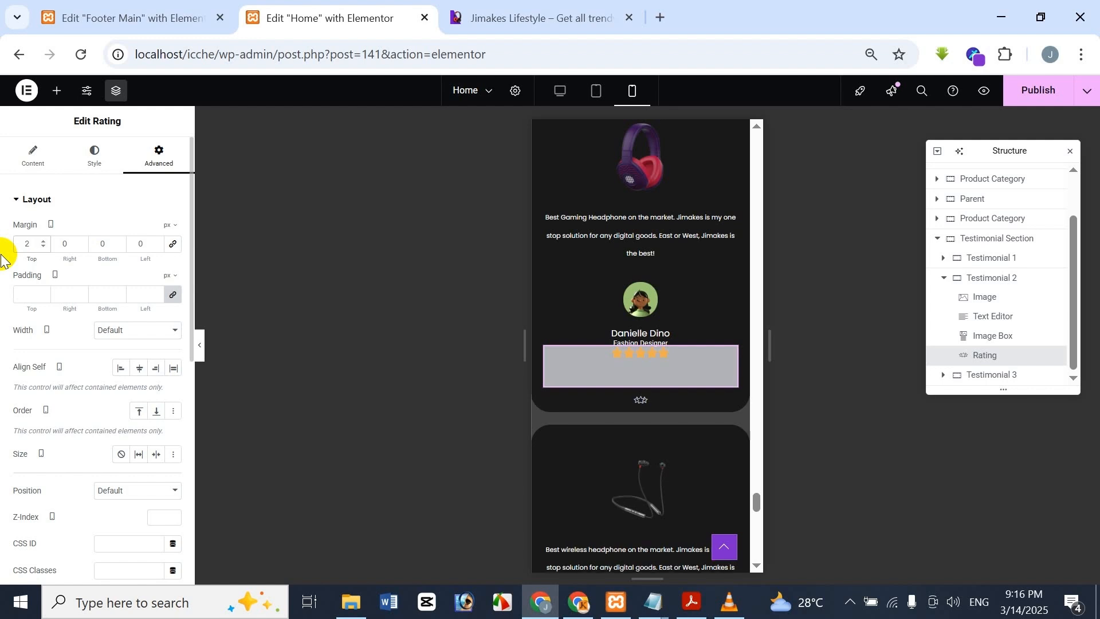
{"action": "key", "text": "BackSpace"}
{"action": "type", "text": "08"}
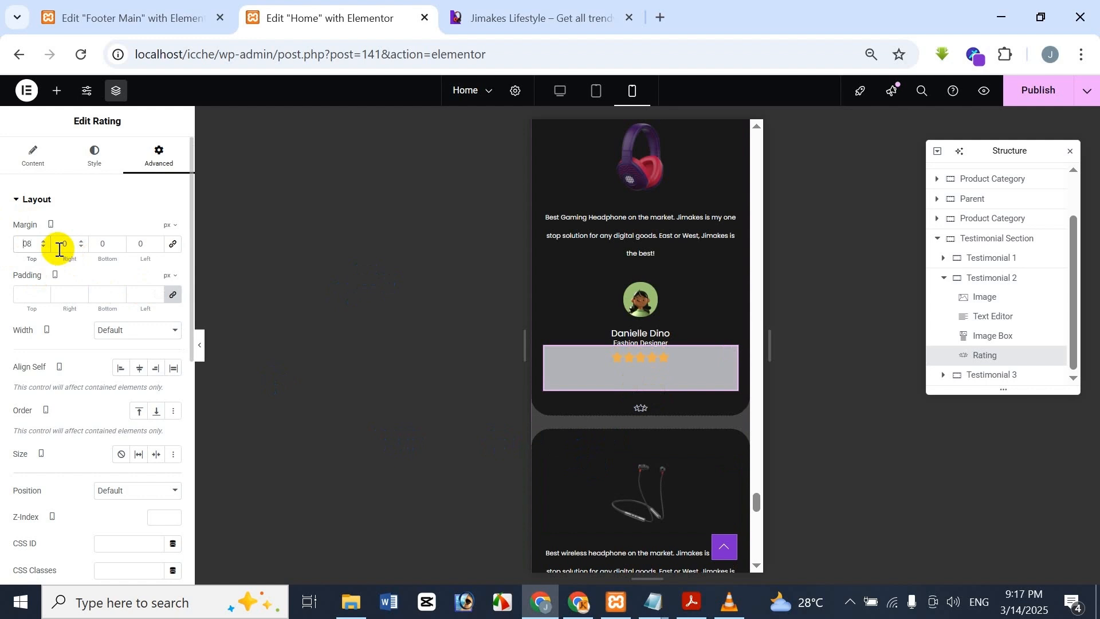
{"action": "left_click", "coordinate": [173, 245]}
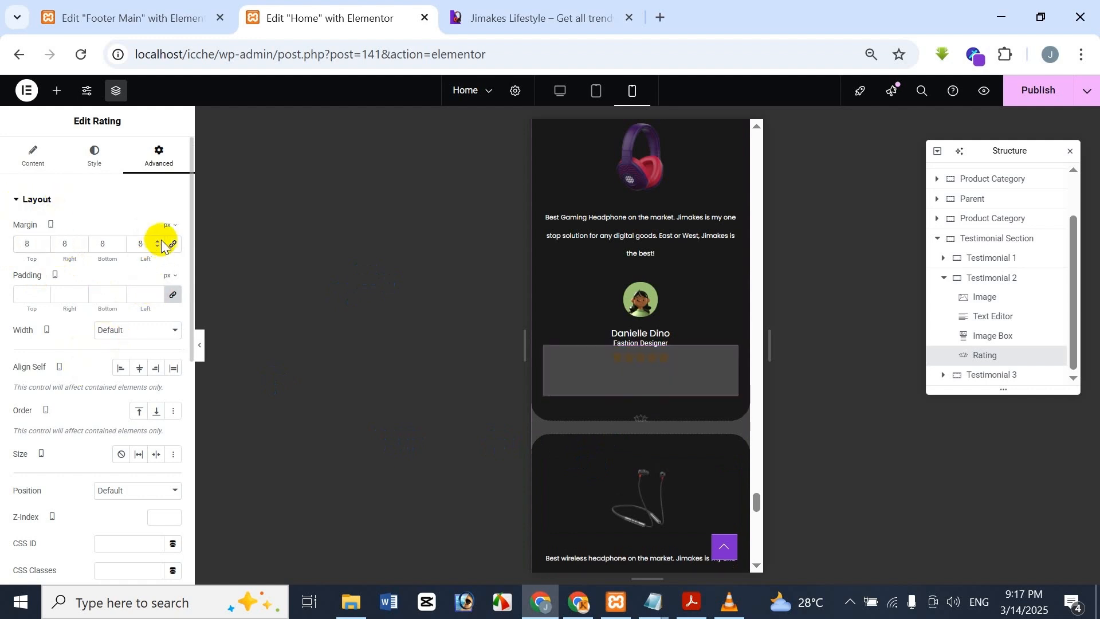
- Set the right, bottom and left margins of Testimonial 2's rating to 0 px
{"action": "left_click", "coordinate": [68, 246]}
{"action": "type", "text": "0"}
{"action": "double_click", "coordinate": [106, 244]}
{"action": "type", "text": "0"}
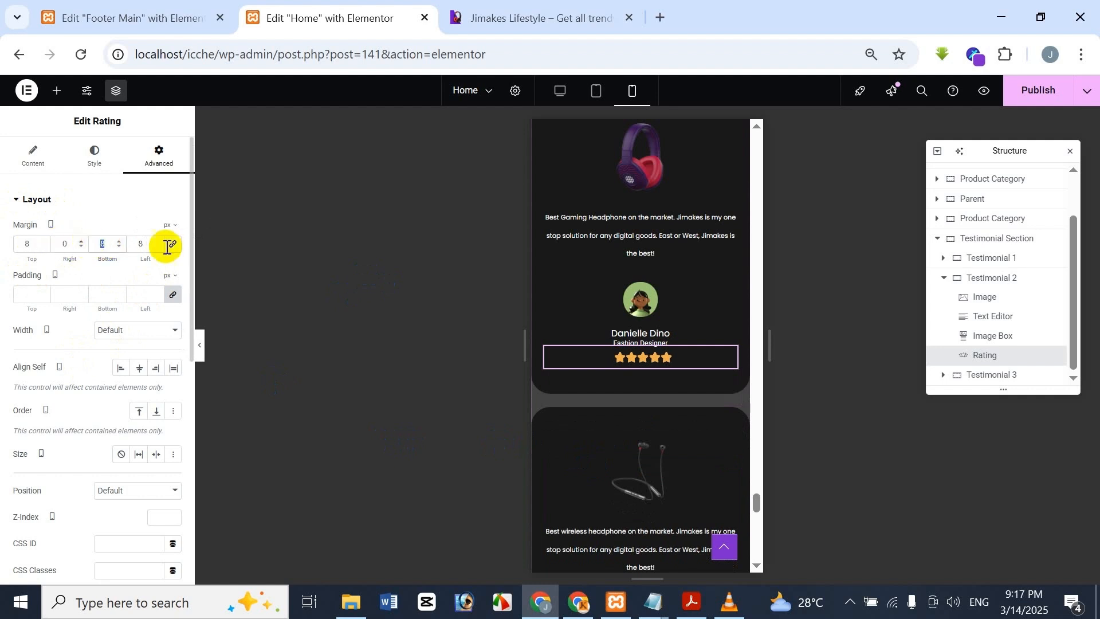
{"action": "double_click", "coordinate": [147, 245]}
{"action": "type", "text": "0"}
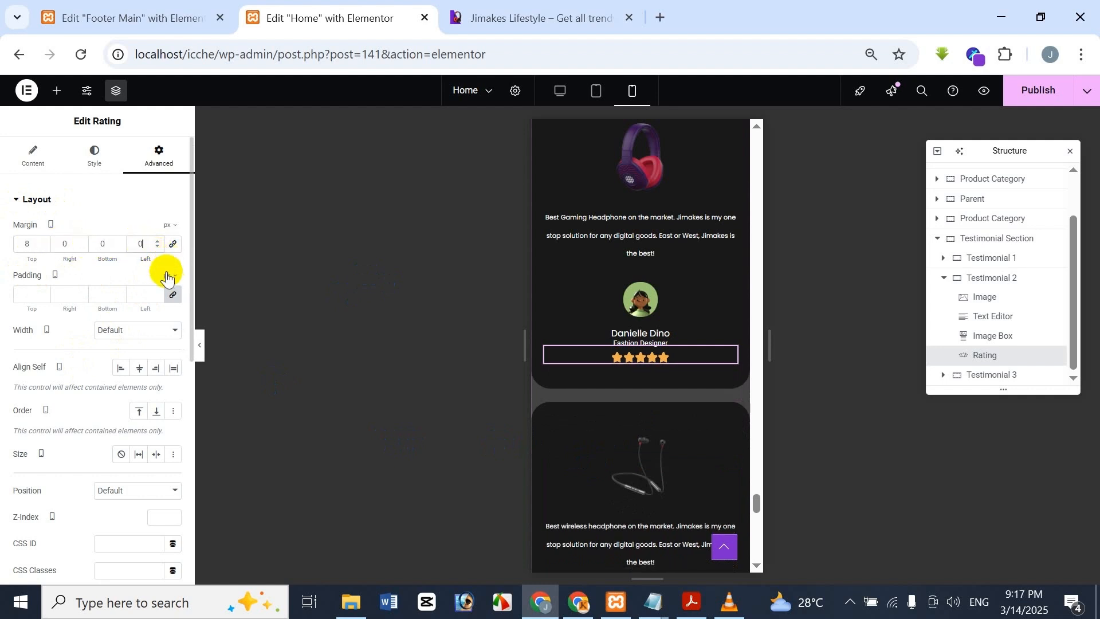
- Preview the testimonial cards without the editing panels and compare them with the Jimakes reference site
{"action": "left_click", "coordinate": [200, 338]}
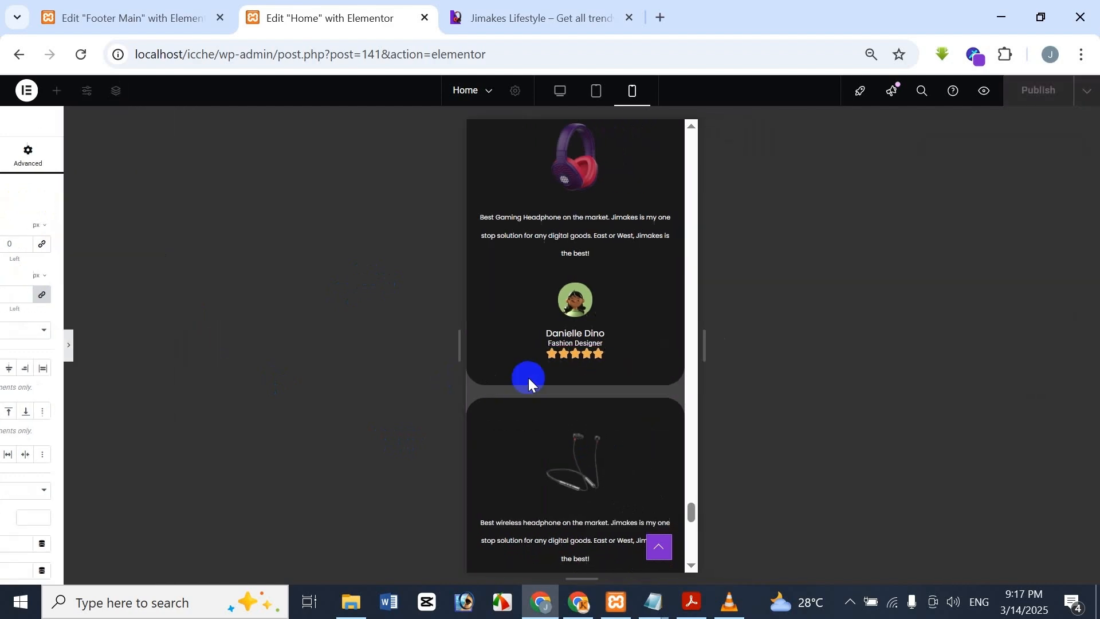
{"action": "scroll", "coordinate": [531, 377], "scroll_direction": "up", "scroll_amount": 4}
{"action": "left_click", "coordinate": [533, 17]}
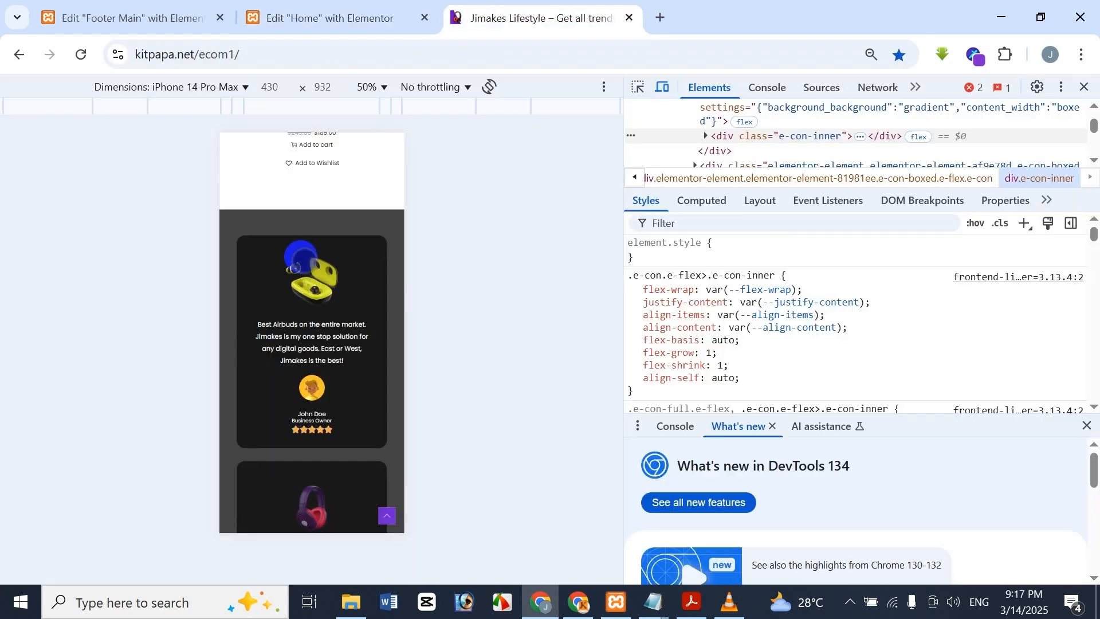
{"action": "scroll", "coordinate": [294, 344], "scroll_direction": "down", "scroll_amount": 5}
{"action": "left_click", "coordinate": [345, 6]}
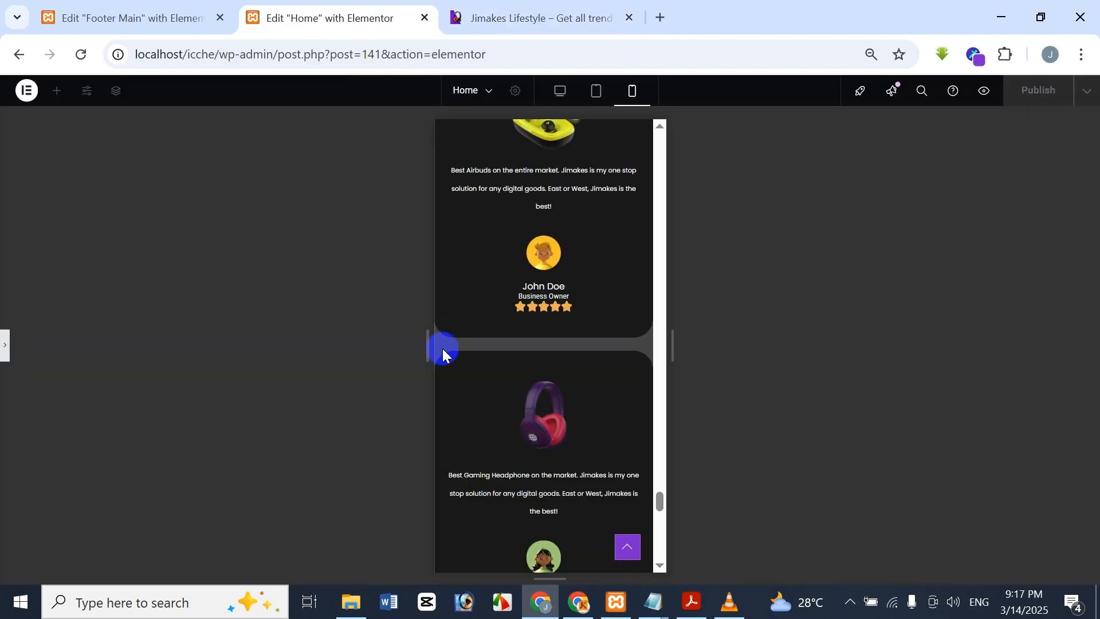
{"action": "scroll", "coordinate": [513, 401], "scroll_direction": "down", "scroll_amount": 10}
{"action": "scroll", "coordinate": [521, 405], "scroll_direction": "up", "scroll_amount": 2}
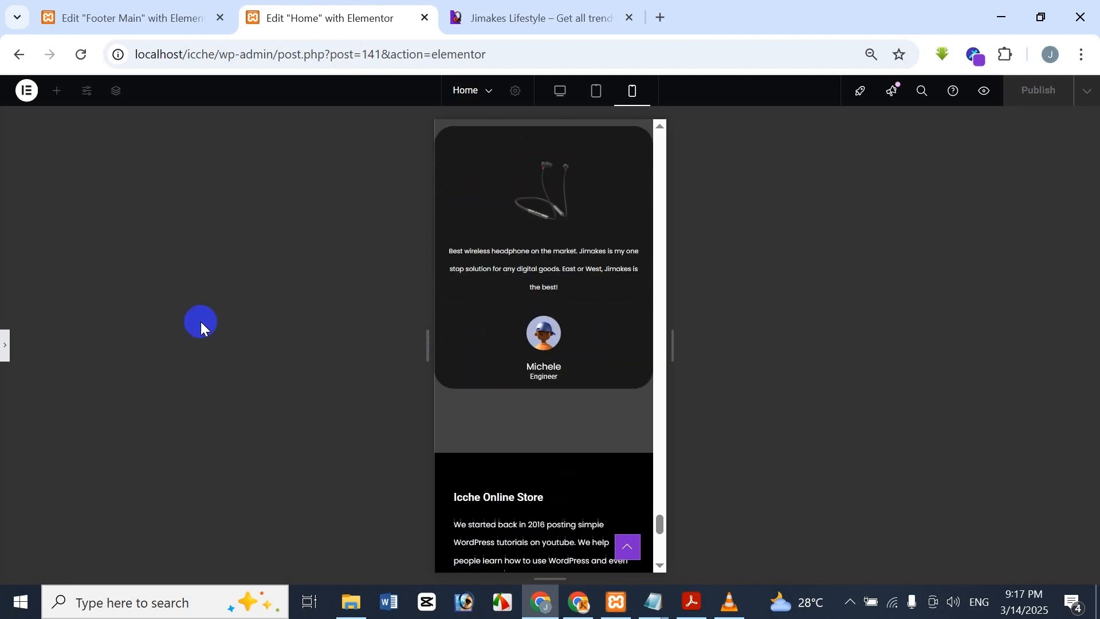
- Expand Testimonial 3 in the page structure and open its Rating widget for editing
{"action": "left_click", "coordinate": [4, 345]}
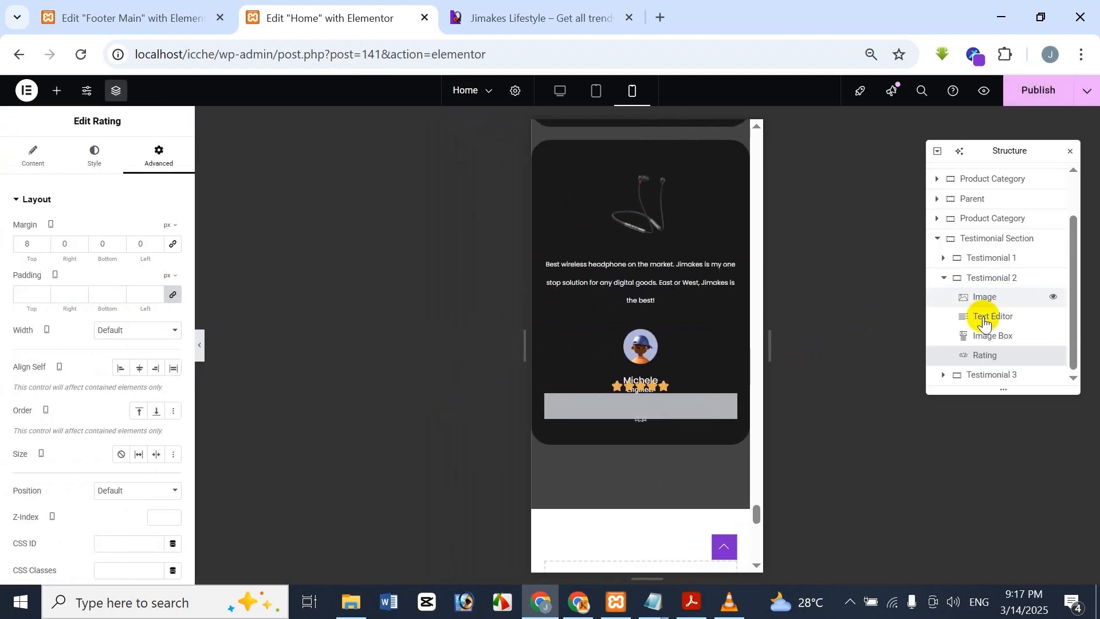
{"action": "left_click", "coordinate": [968, 377]}
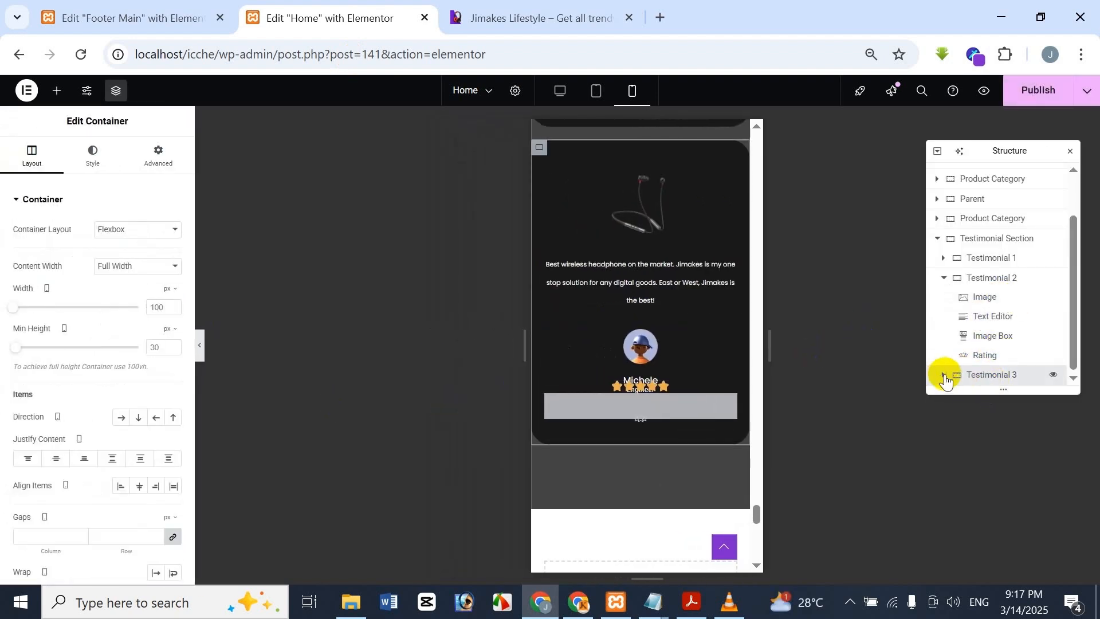
{"action": "left_click", "coordinate": [948, 379]}
{"action": "scroll", "coordinate": [995, 352], "scroll_direction": "down", "scroll_amount": 2}
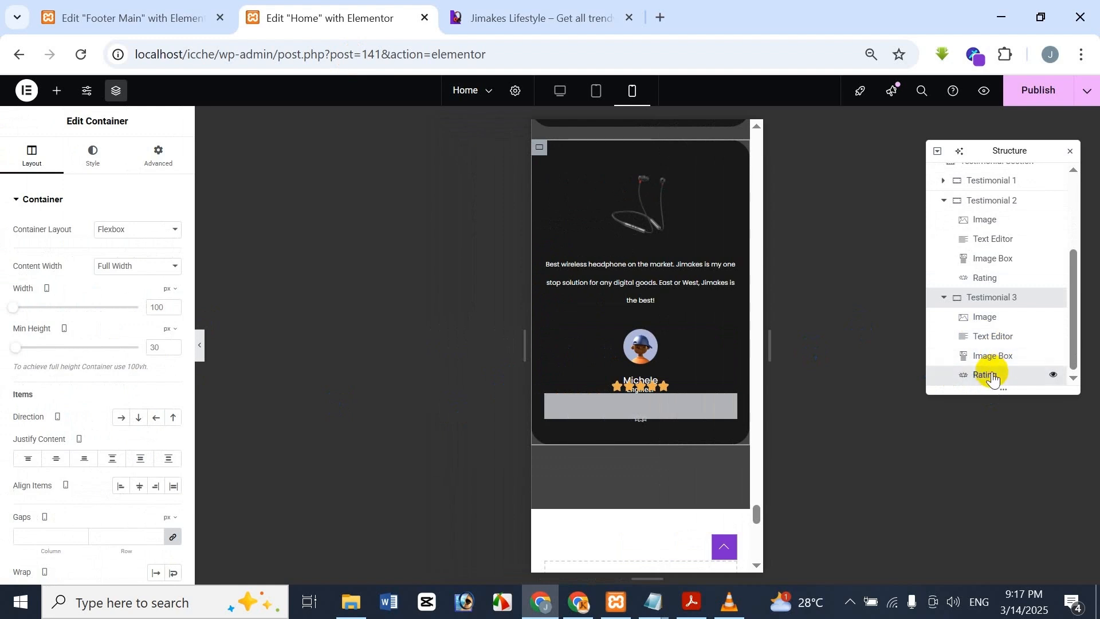
{"action": "left_click", "coordinate": [984, 375]}
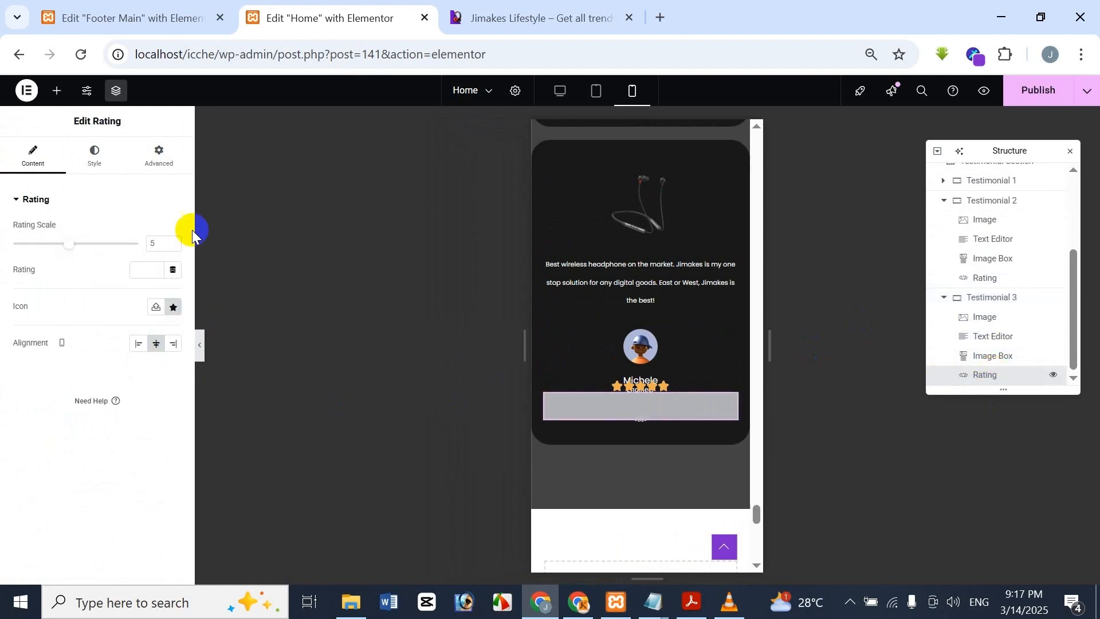
- Set the top margin of Testimonial 3's rating to 8 px and unlink its margin values
{"action": "left_click", "coordinate": [159, 154]}
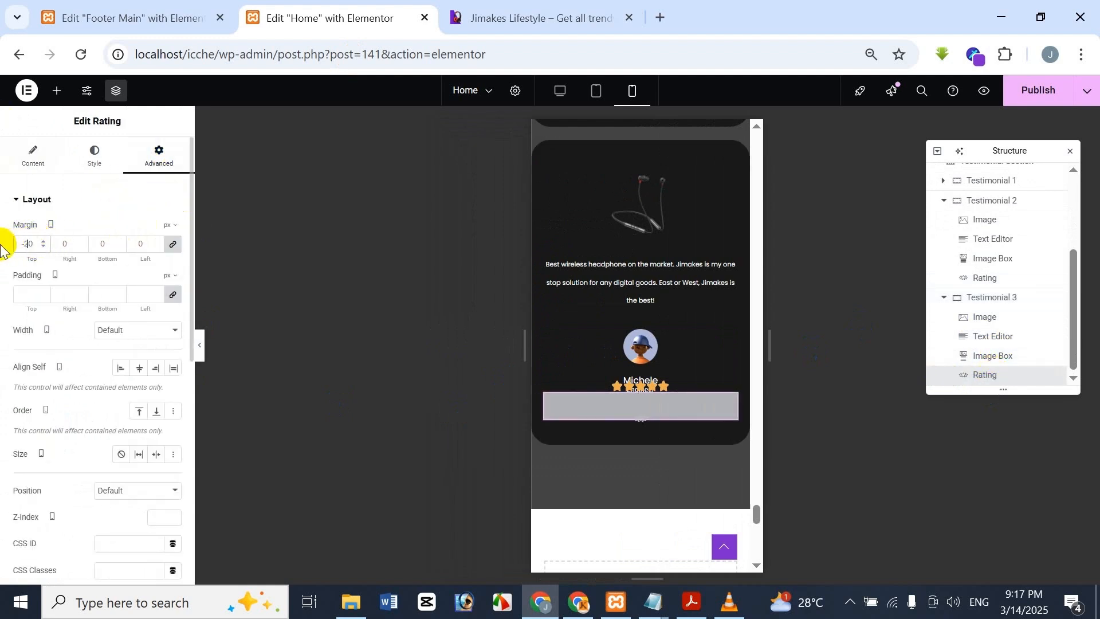
{"action": "key", "text": "ctrl+a"}
{"action": "type", "text": "8"}
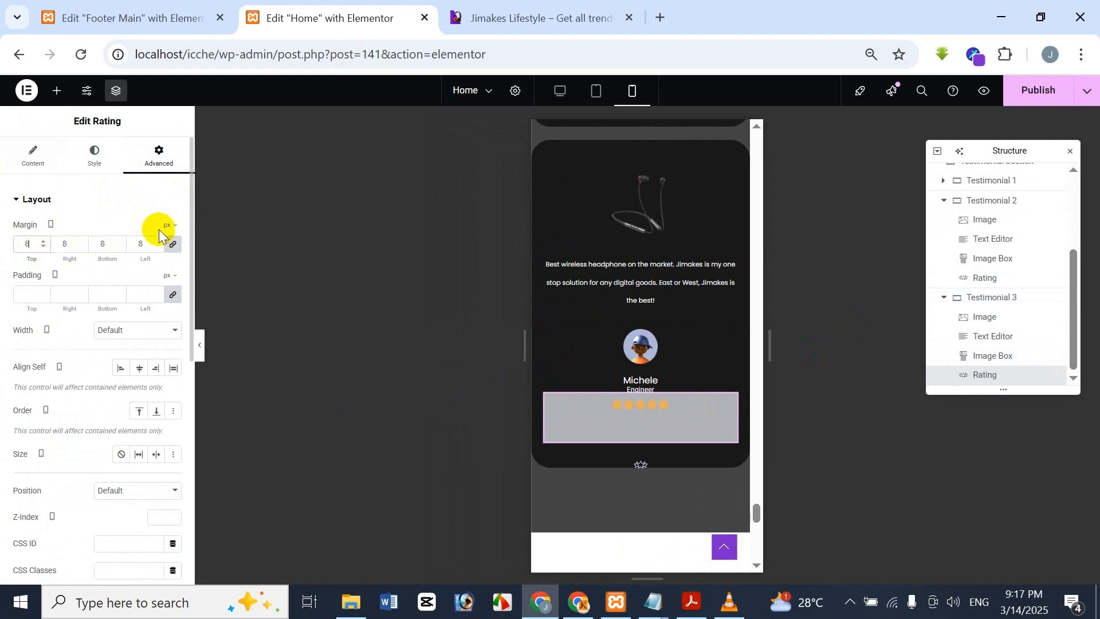
{"action": "left_click", "coordinate": [166, 248]}
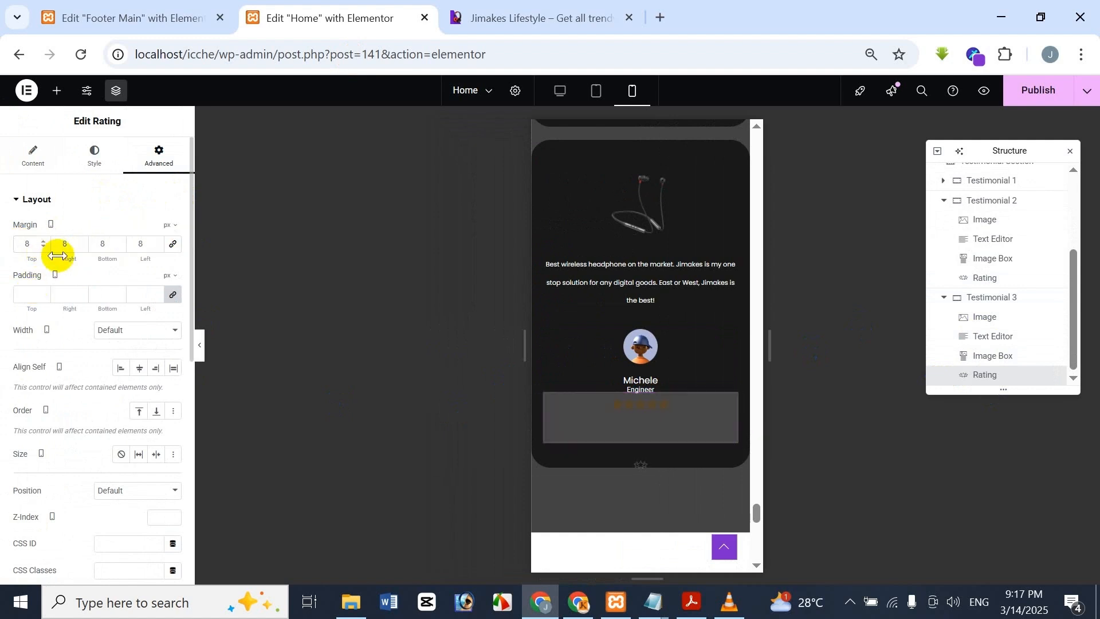
- Set the right, bottom and left margins of Testimonial 3's rating to 0 px
{"action": "left_click_drag", "start_coordinate": [61, 250], "coordinate": [109, 255]}
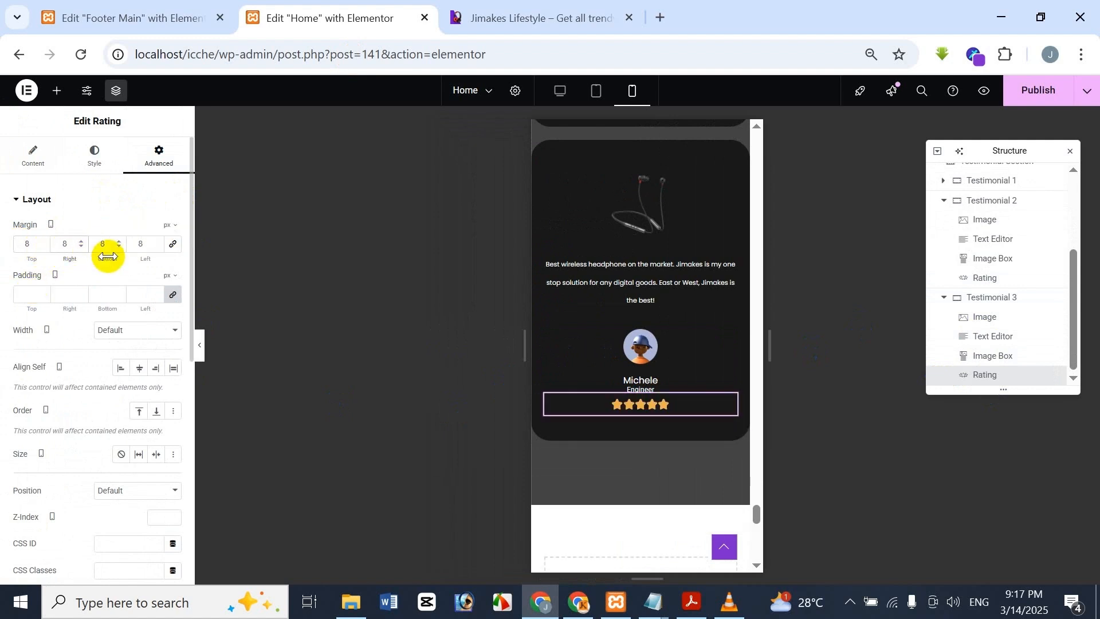
{"action": "type", "text": "0"}
{"action": "double_click", "coordinate": [102, 236]}
{"action": "type", "text": "0"}
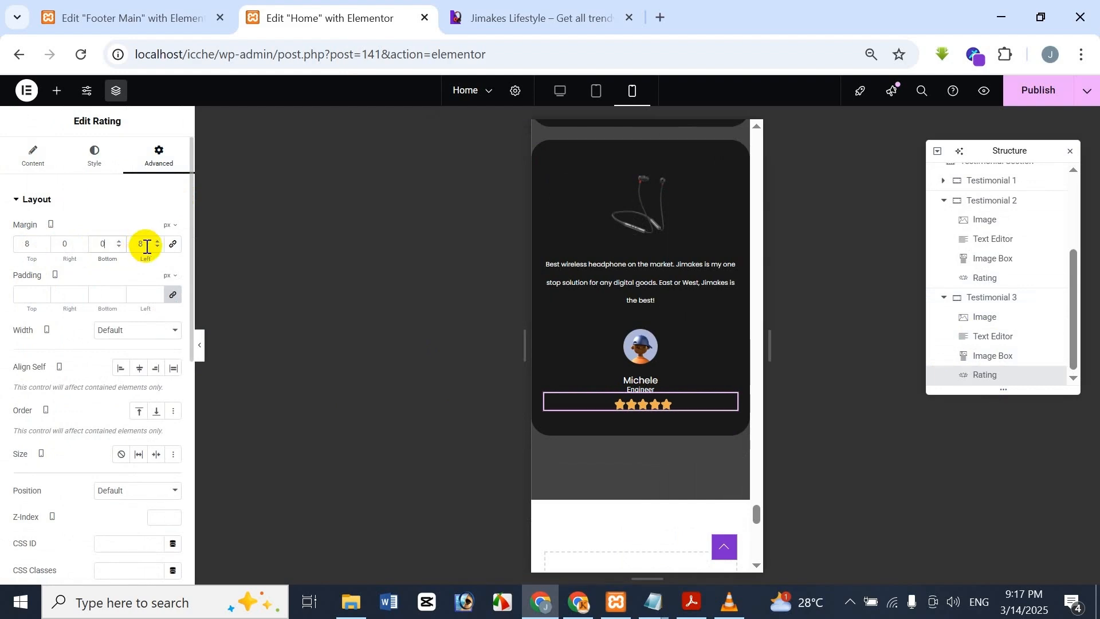
{"action": "double_click", "coordinate": [147, 243]}
{"action": "type", "text": "0"}
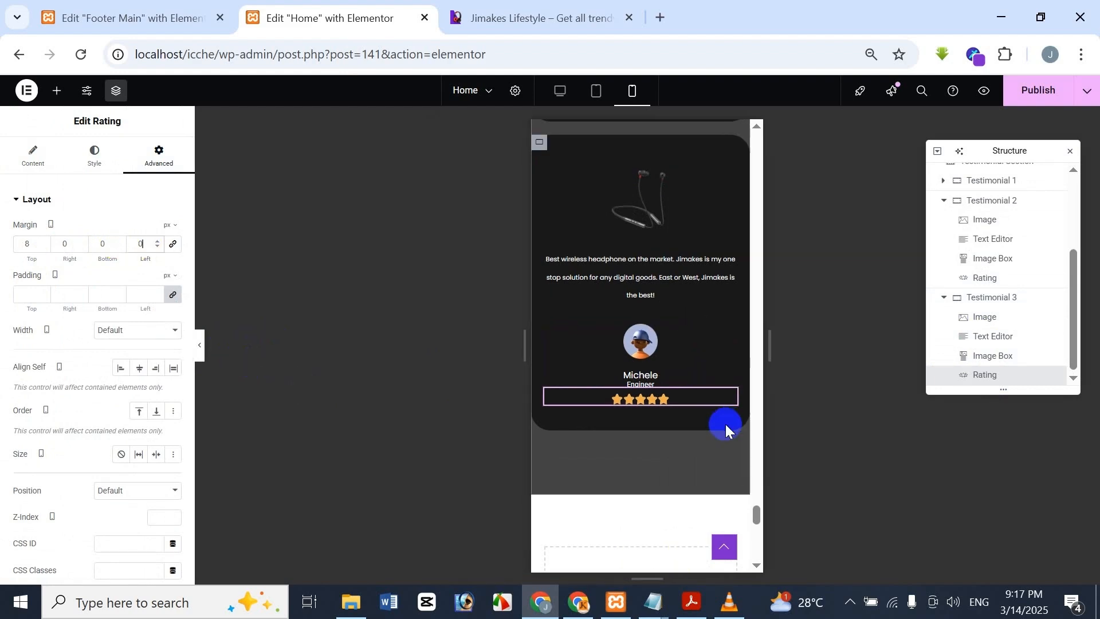
- Compare the Home page's mobile testimonial cards with those on the Jimakes reference site
{"action": "scroll", "coordinate": [726, 424], "scroll_direction": "down", "scroll_amount": 8}
{"action": "scroll", "coordinate": [727, 414], "scroll_direction": "up", "scroll_amount": 5}
{"action": "scroll", "coordinate": [726, 417], "scroll_direction": "up", "scroll_amount": 4}
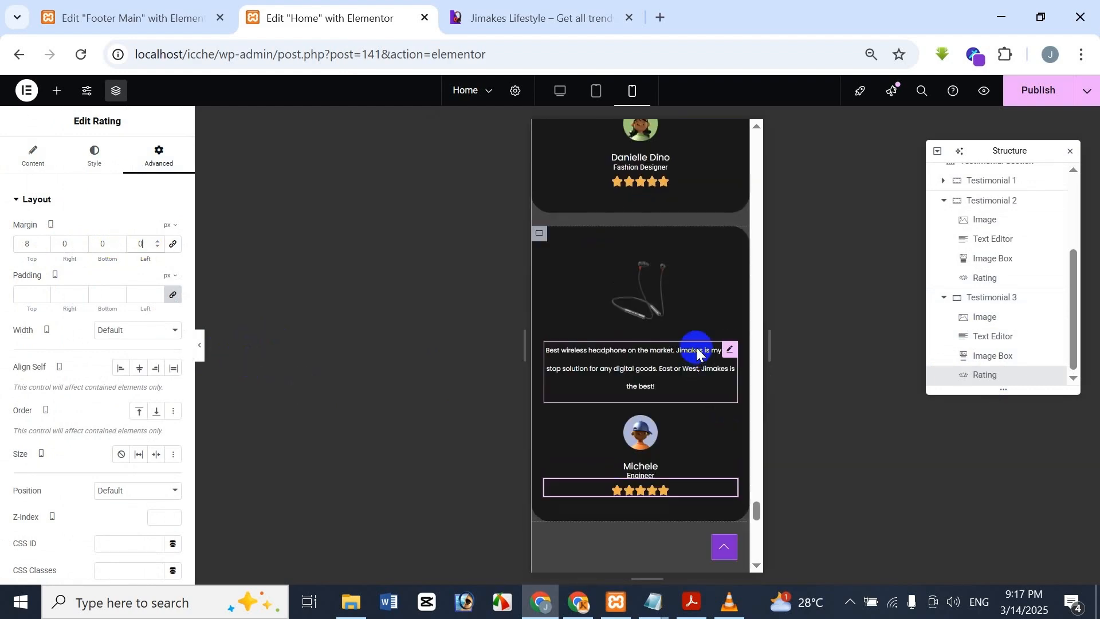
{"action": "scroll", "coordinate": [700, 352], "scroll_direction": "down", "scroll_amount": 1}
{"action": "left_click", "coordinate": [504, 12]}
{"action": "scroll", "coordinate": [283, 265], "scroll_direction": "down", "scroll_amount": 3}
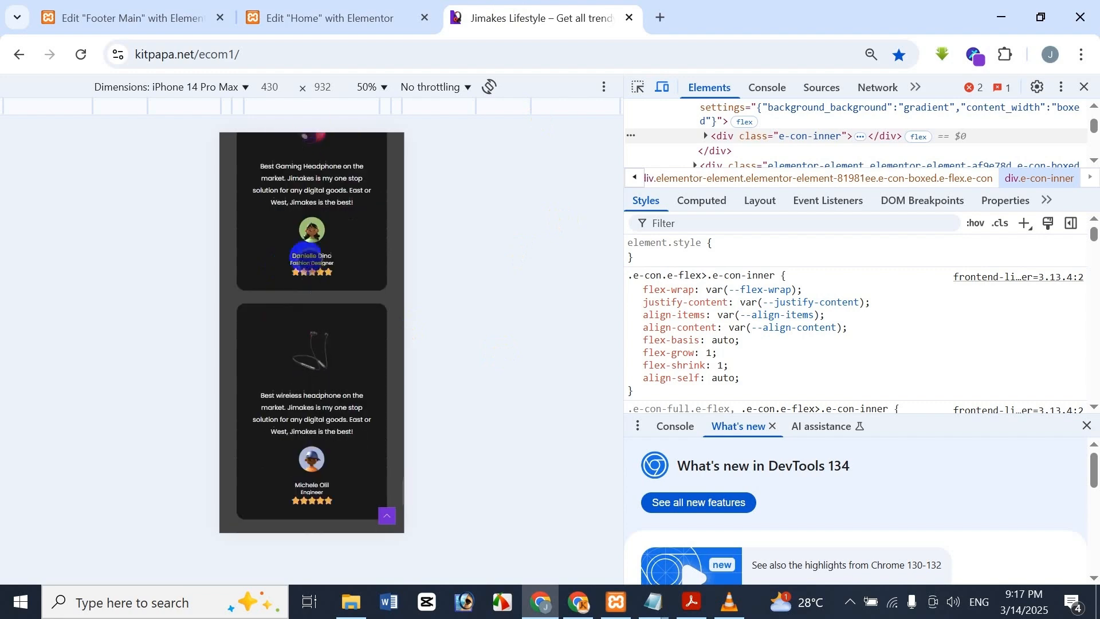
{"action": "left_click", "coordinate": [335, 17]}
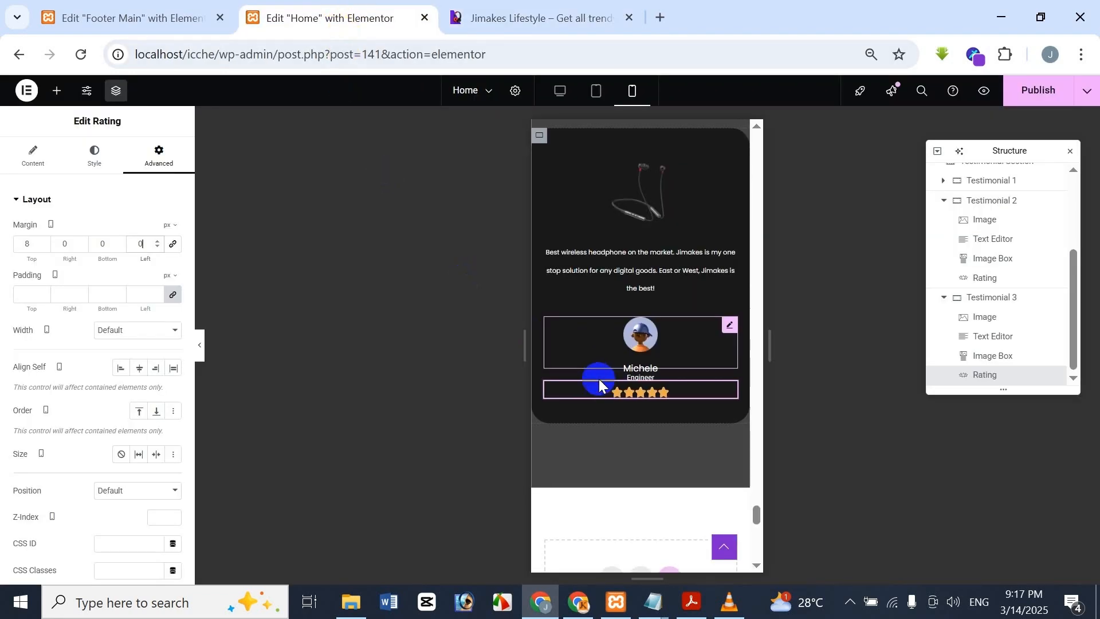
- Compare the Home page's mobile footer, down to the copyright line, with the footer of the Jimakes reference site
{"action": "scroll", "coordinate": [598, 381], "scroll_direction": "down", "scroll_amount": 8}
{"action": "left_click", "coordinate": [506, 7]}
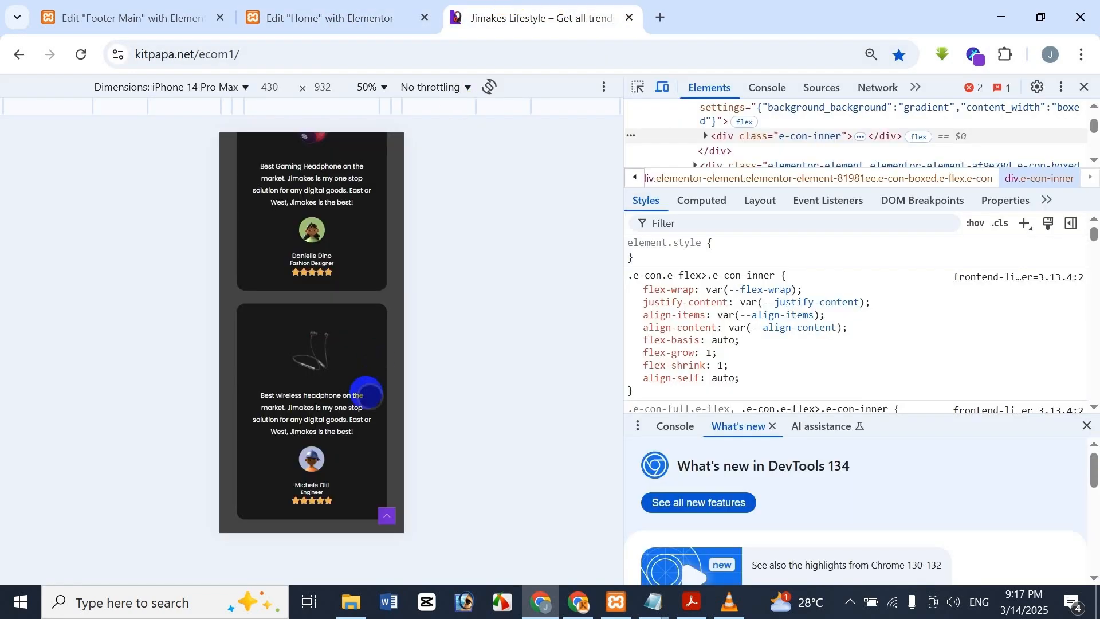
{"action": "scroll", "coordinate": [363, 393], "scroll_direction": "down", "scroll_amount": 5}
{"action": "left_click", "coordinate": [361, 19]}
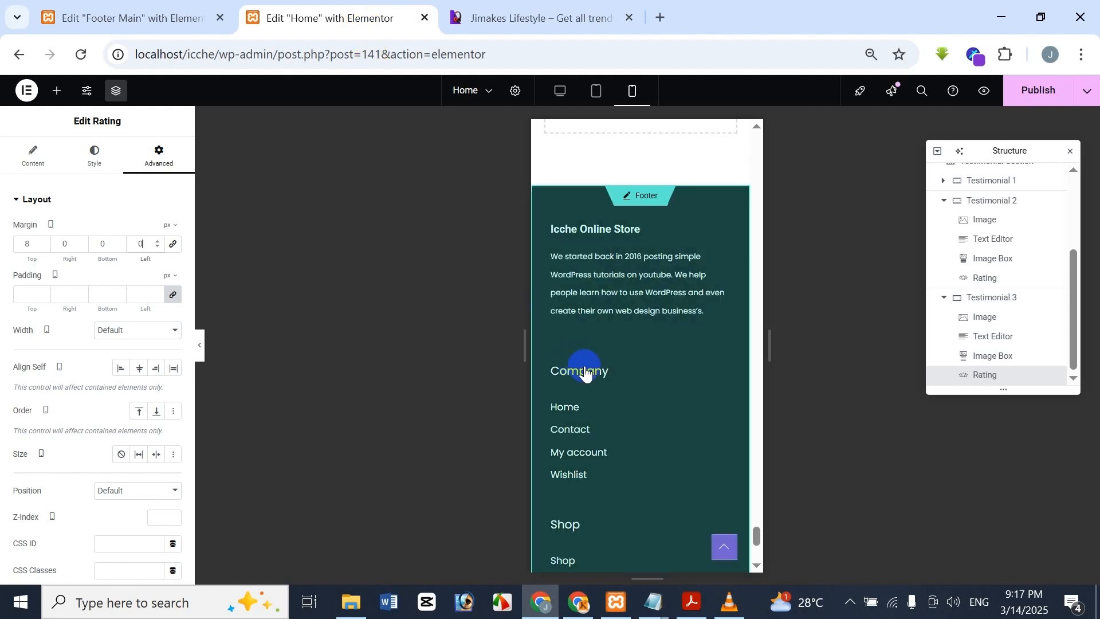
{"action": "scroll", "coordinate": [638, 269], "scroll_direction": "down", "scroll_amount": 3}
{"action": "scroll", "coordinate": [640, 284], "scroll_direction": "down", "scroll_amount": 2}
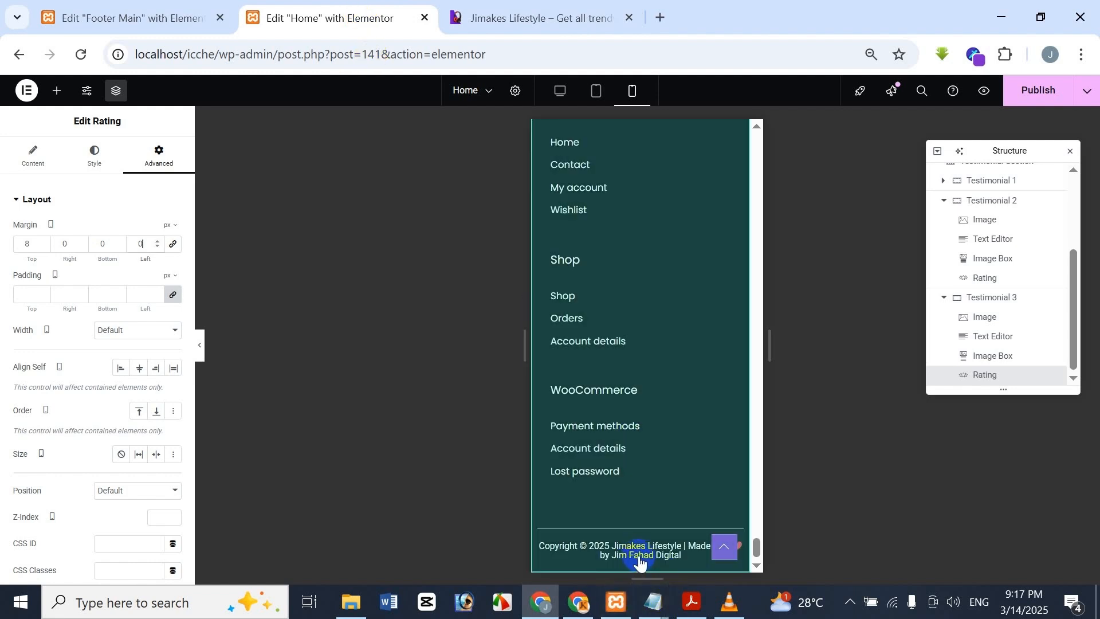
{"action": "left_click", "coordinate": [530, 18]}
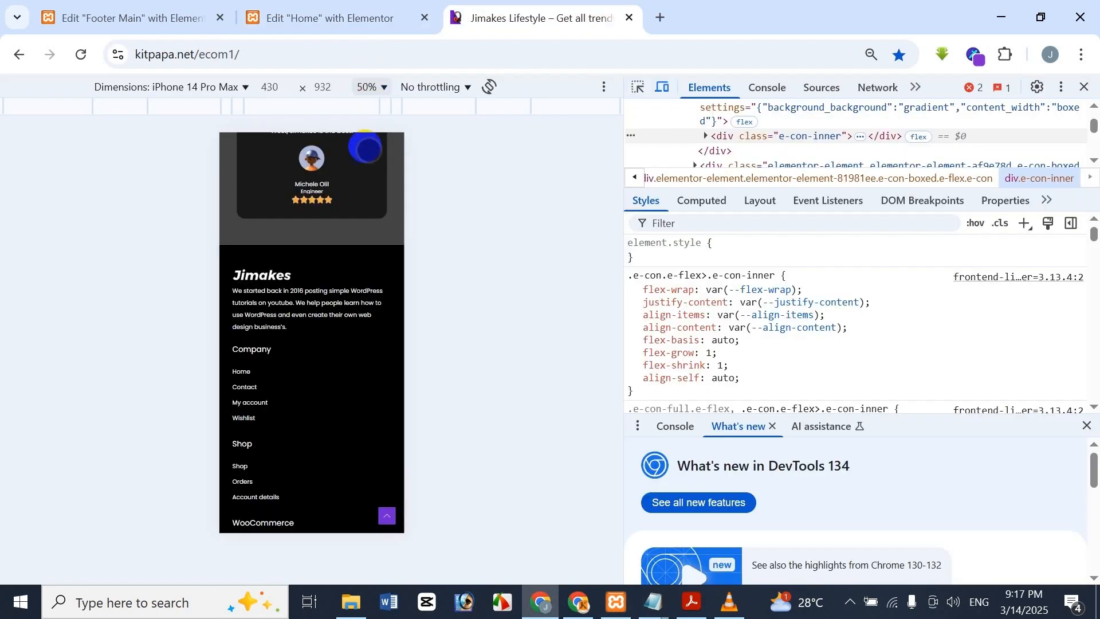
{"action": "scroll", "coordinate": [275, 498], "scroll_direction": "down", "scroll_amount": 1}
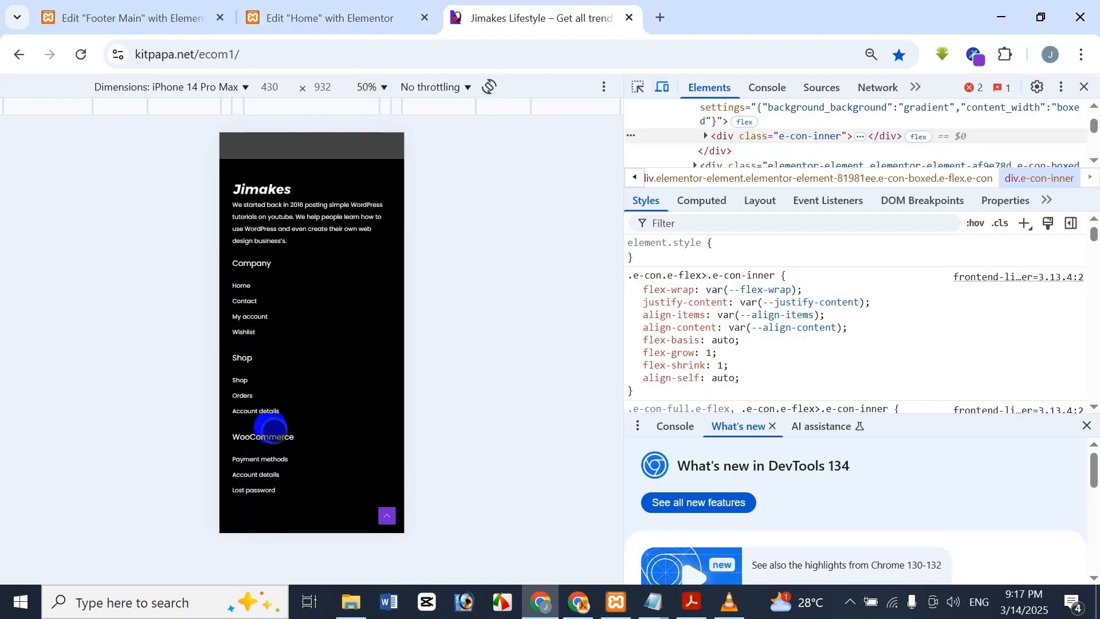
{"action": "scroll", "coordinate": [274, 421], "scroll_direction": "down", "scroll_amount": 1}
{"action": "scroll", "coordinate": [278, 417], "scroll_direction": "down", "scroll_amount": 3}
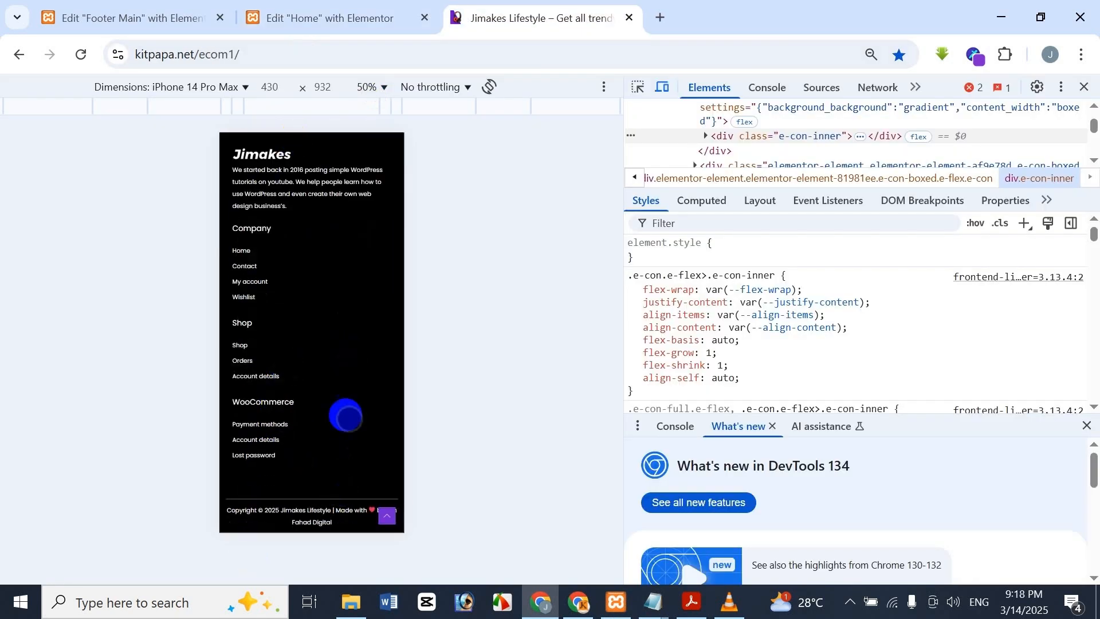
{"action": "left_click", "coordinate": [374, 12]}
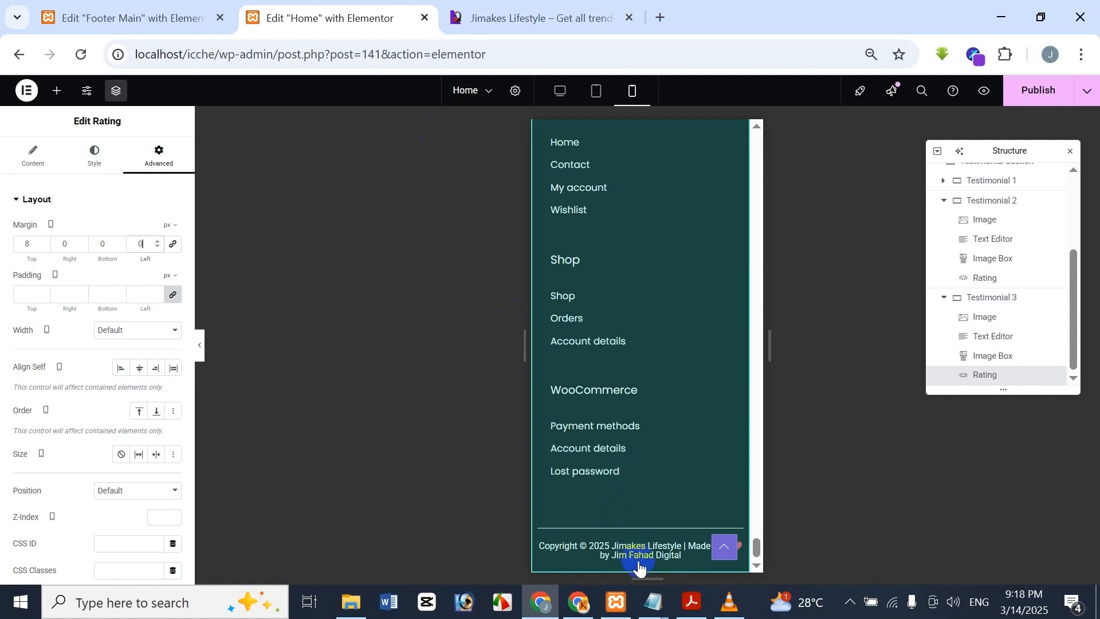
- Switch to the Footer Main template and show its footer in the mobile portrait layout
{"action": "left_click", "coordinate": [111, 8]}
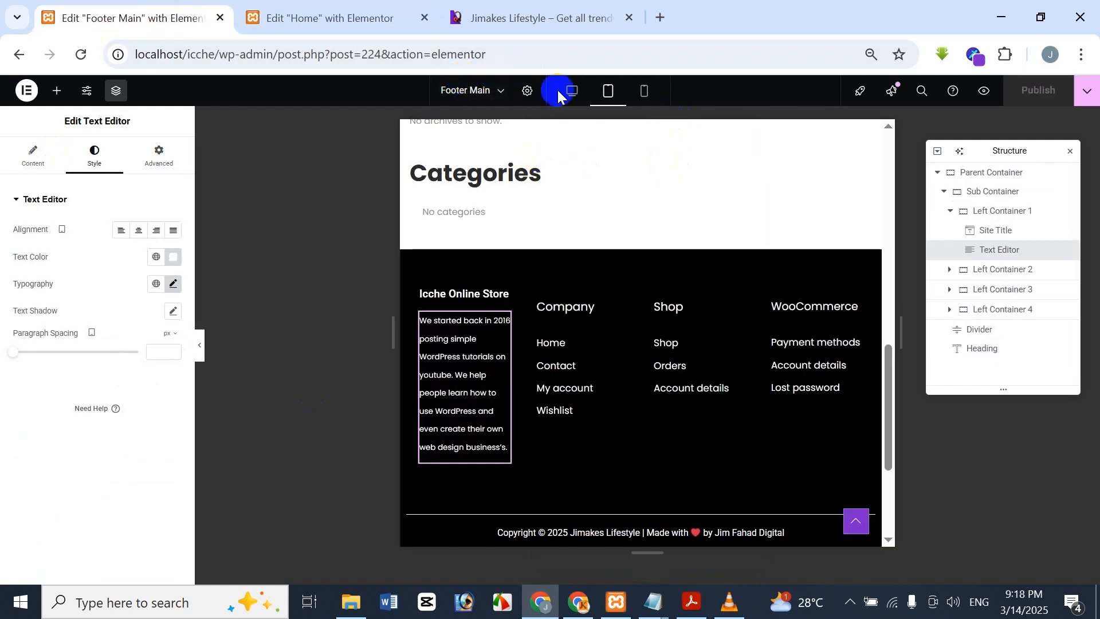
{"action": "left_click", "coordinate": [645, 93]}
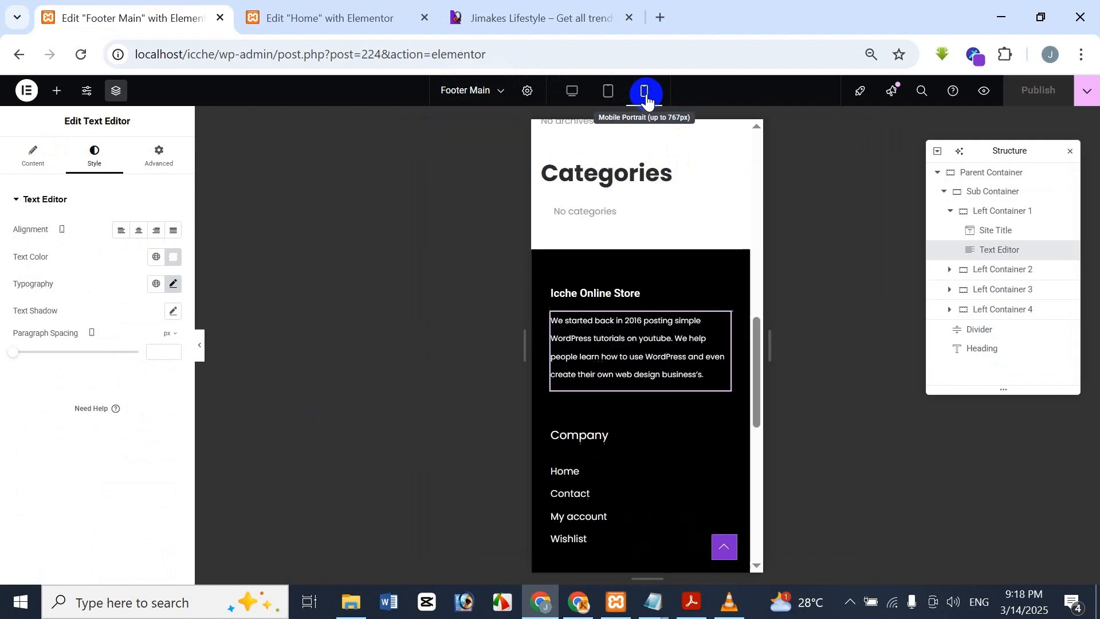
{"action": "left_click", "coordinate": [615, 372]}
{"action": "scroll", "coordinate": [619, 287], "scroll_direction": "down", "scroll_amount": 8}
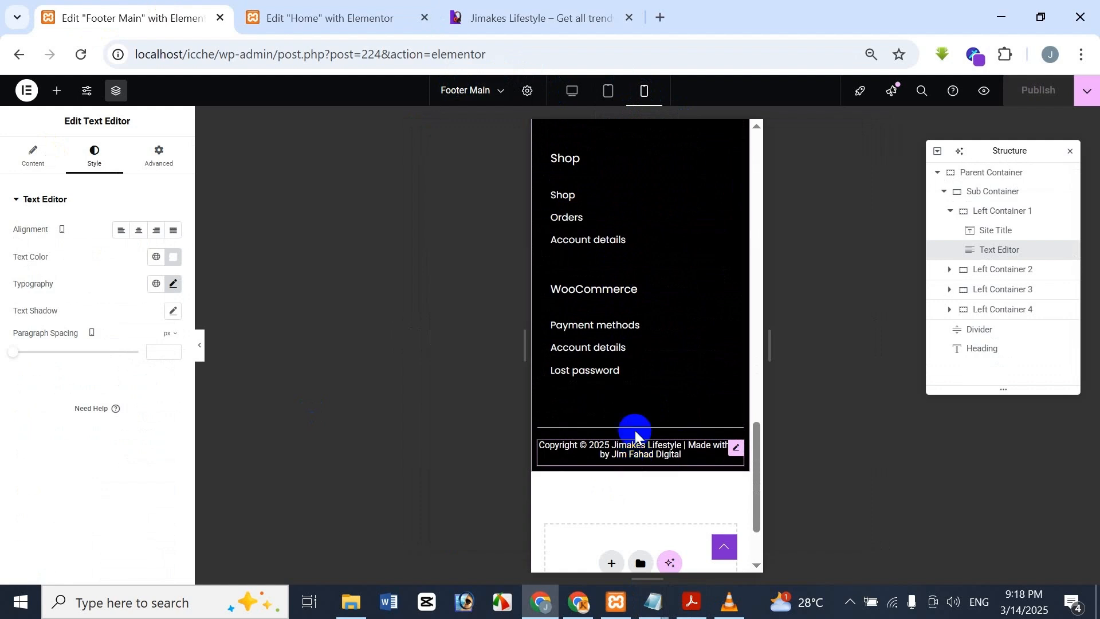
{"action": "scroll", "coordinate": [630, 442], "scroll_direction": "down", "scroll_amount": 6}
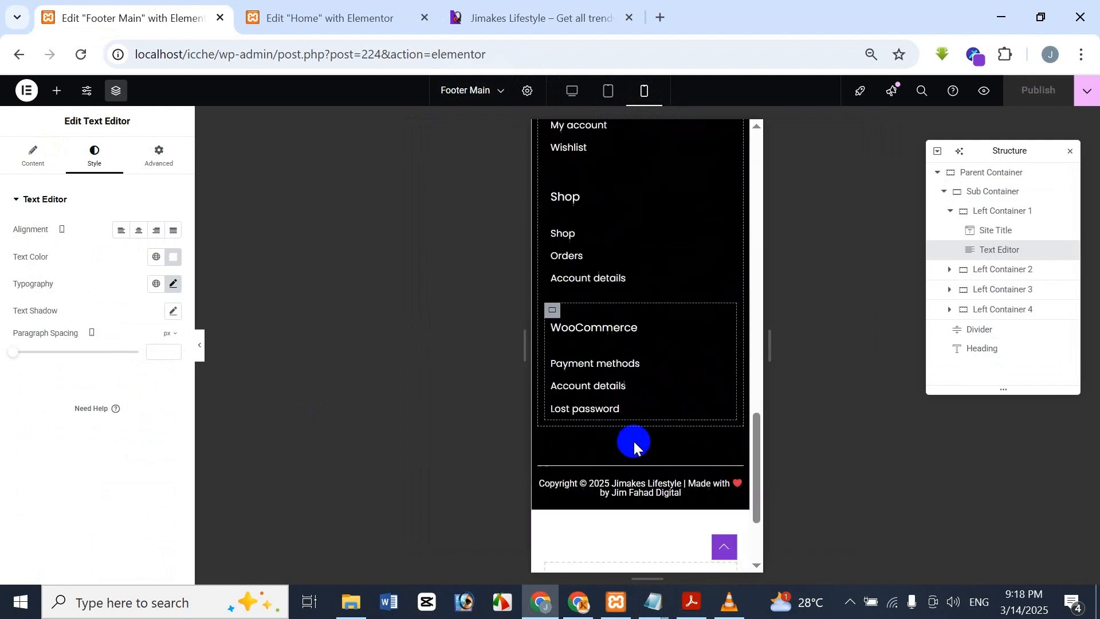
{"action": "scroll", "coordinate": [635, 444], "scroll_direction": "down", "scroll_amount": 1}
- Set the line height of the footer's copyright heading to 1.8 em for mobile, checking its line spacing
{"action": "left_click", "coordinate": [634, 449]}
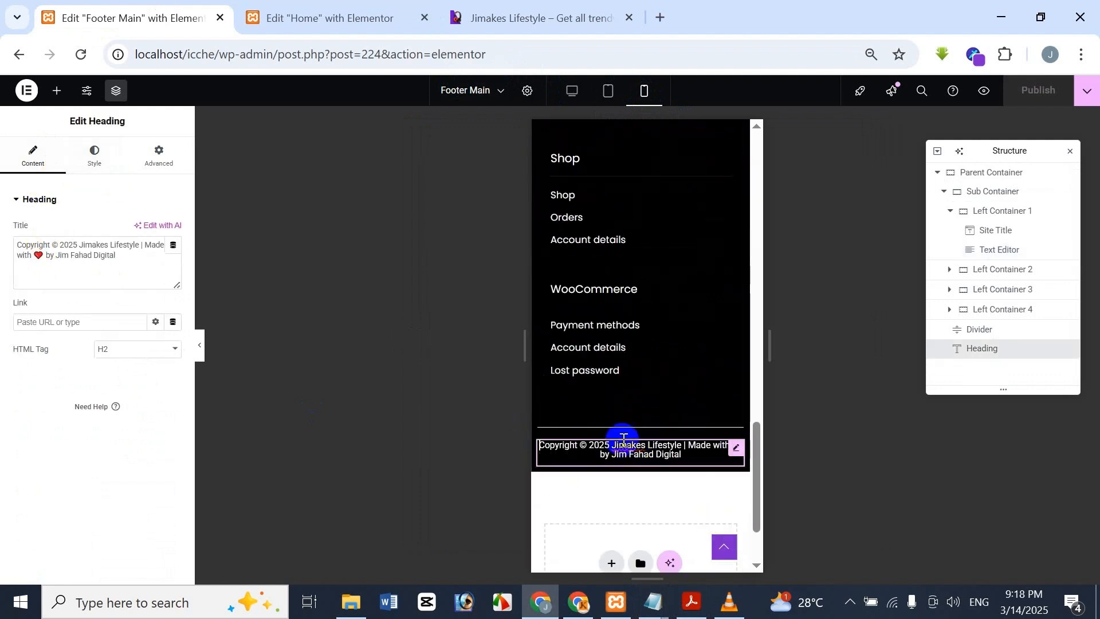
{"action": "left_click", "coordinate": [155, 163]}
{"action": "left_click", "coordinate": [92, 157]}
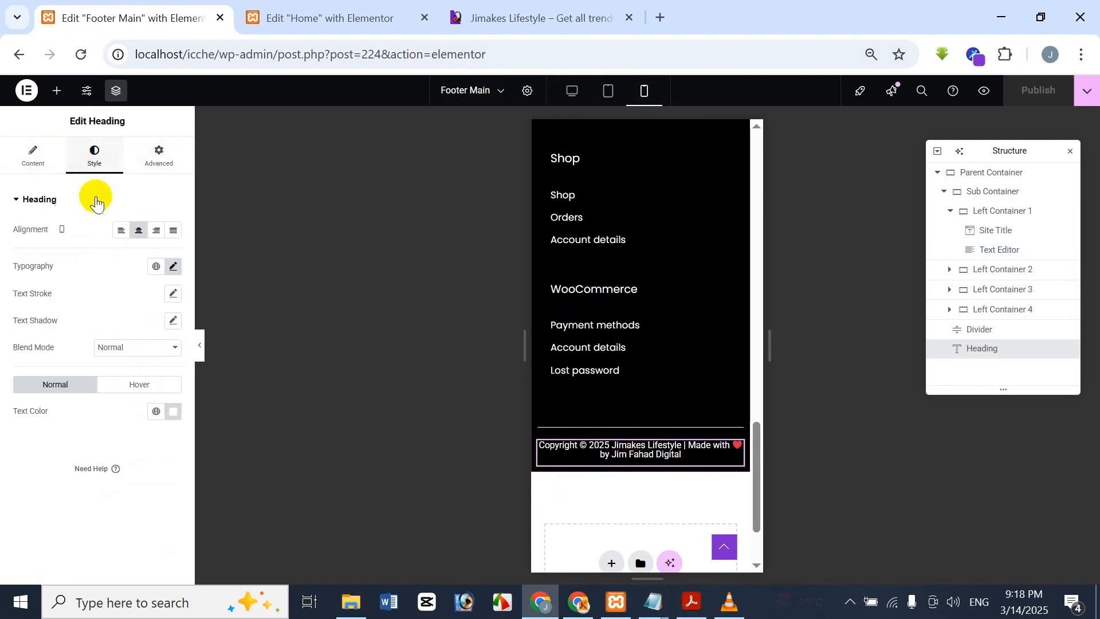
{"action": "left_click", "coordinate": [174, 267]}
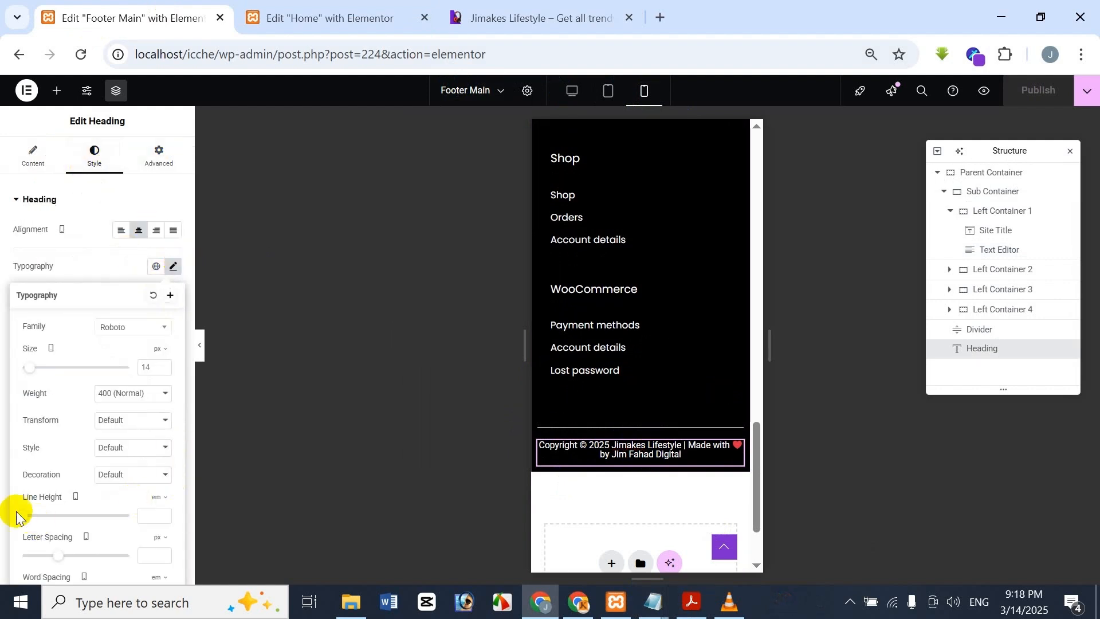
{"action": "left_click_drag", "start_coordinate": [25, 518], "coordinate": [38, 517]}
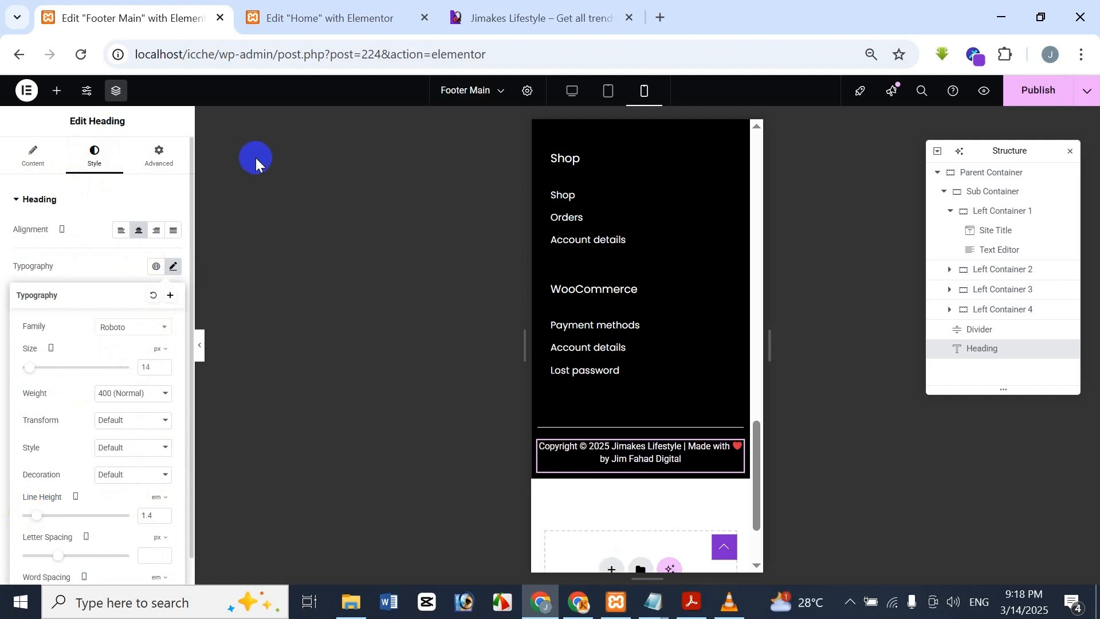
{"action": "left_click", "coordinate": [453, 14]}
{"action": "left_click", "coordinate": [206, 20]}
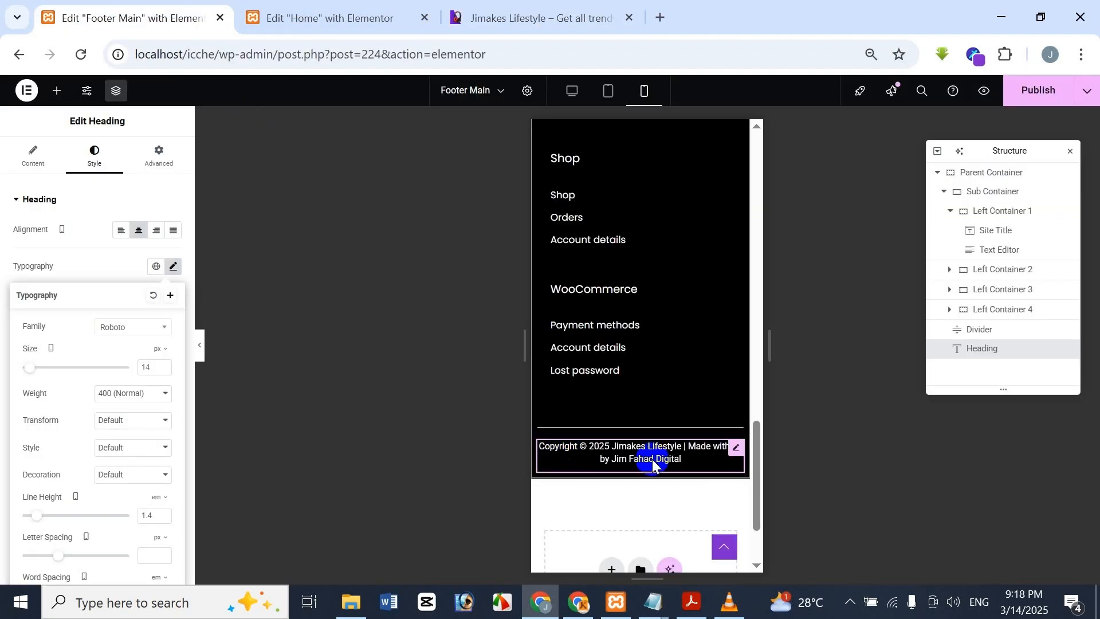
{"action": "left_click_drag", "start_coordinate": [36, 516], "coordinate": [38, 524]}
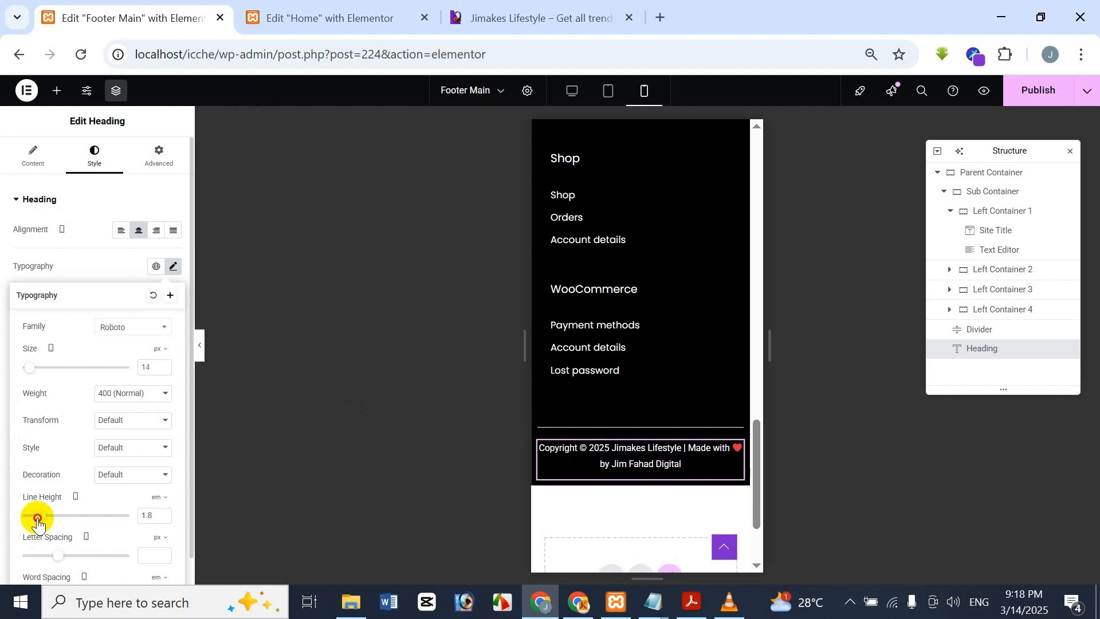
{"action": "left_click", "coordinate": [180, 110]}
- Save the Footer Main template with its display condition including the entire site
{"action": "left_click", "coordinate": [1087, 90]}
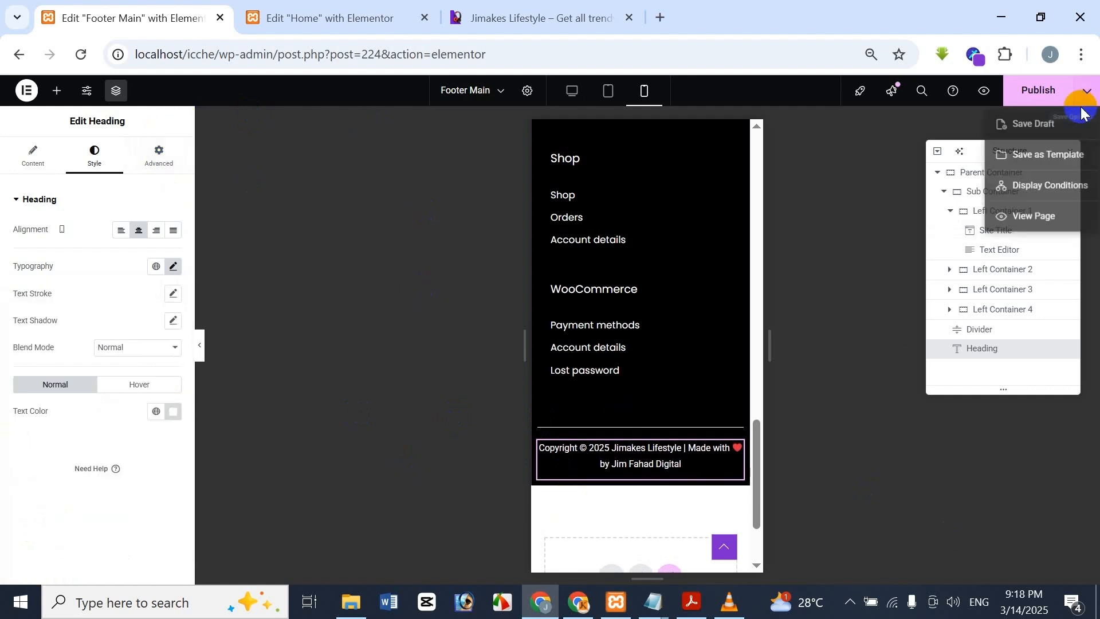
{"action": "left_click", "coordinate": [1057, 187]}
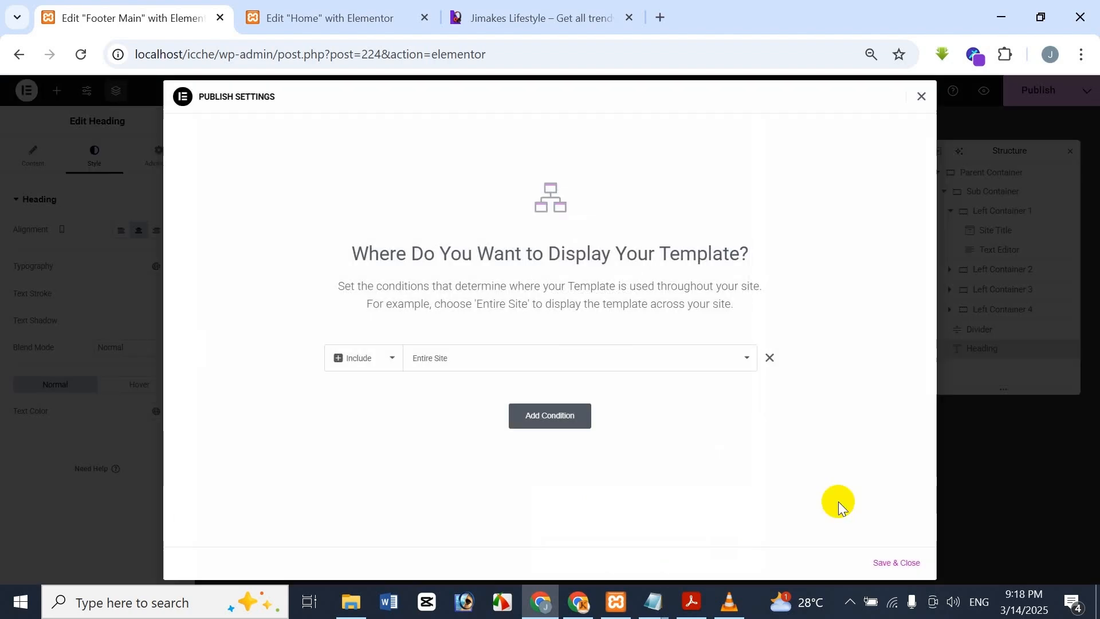
{"action": "left_click", "coordinate": [911, 565]}
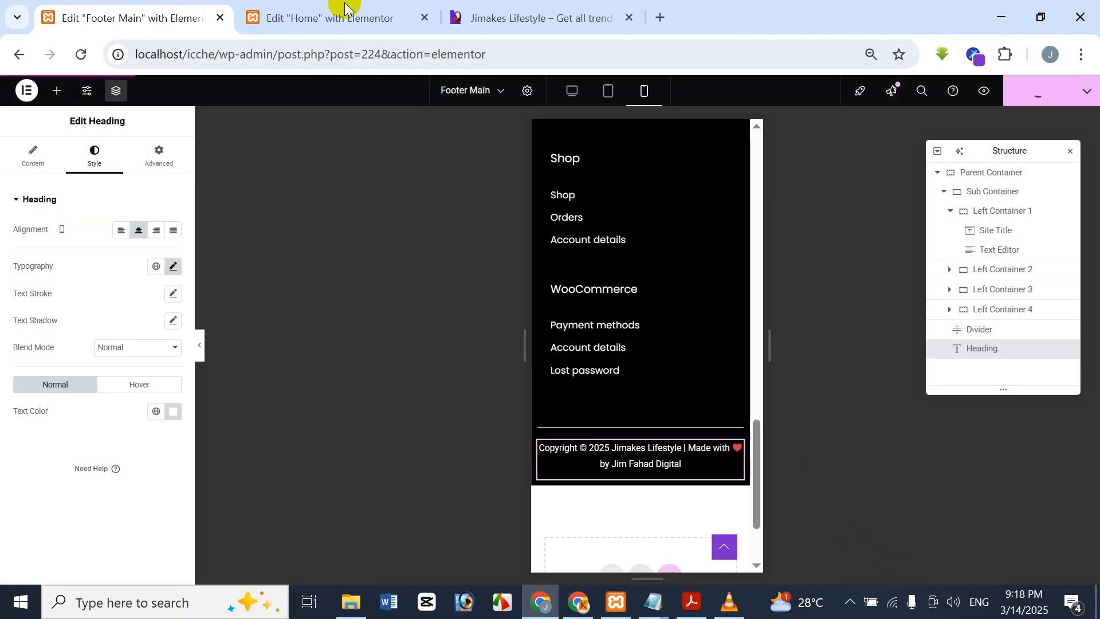
- Switch back to the Home page editor and publish the page changes
{"action": "left_click", "coordinate": [394, 11]}
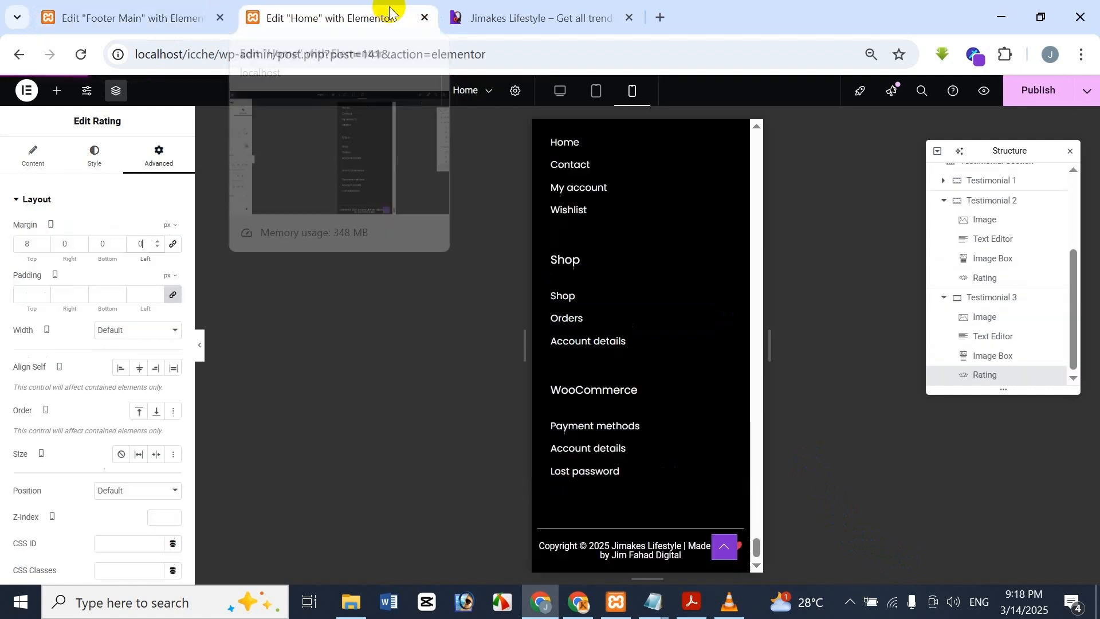
{"action": "left_click", "coordinate": [1038, 101]}
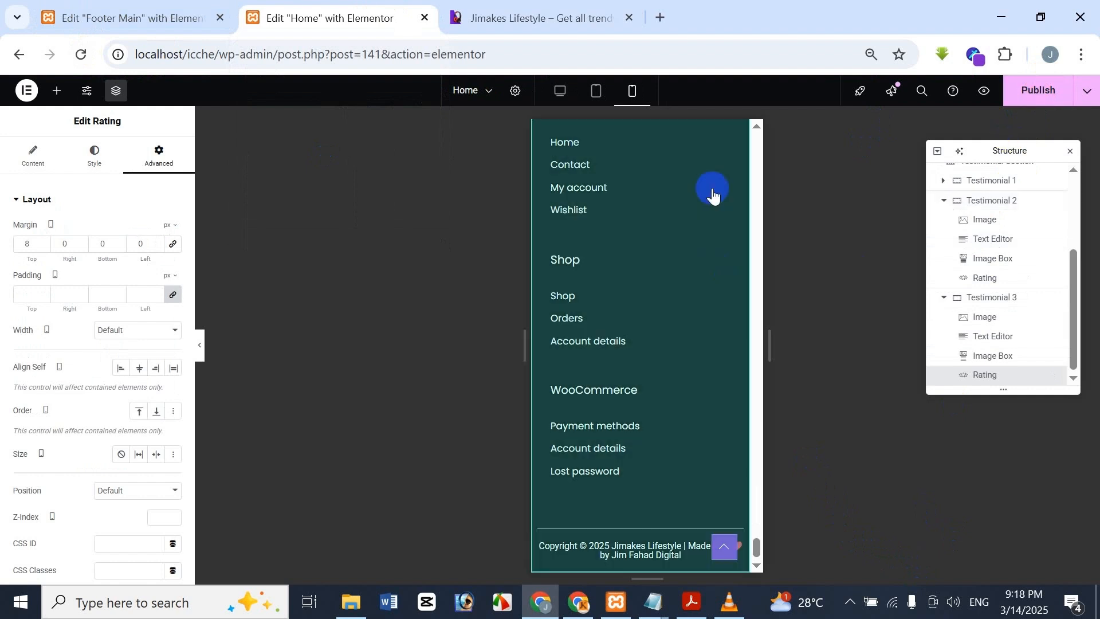
{"action": "left_click", "coordinate": [1059, 98]}
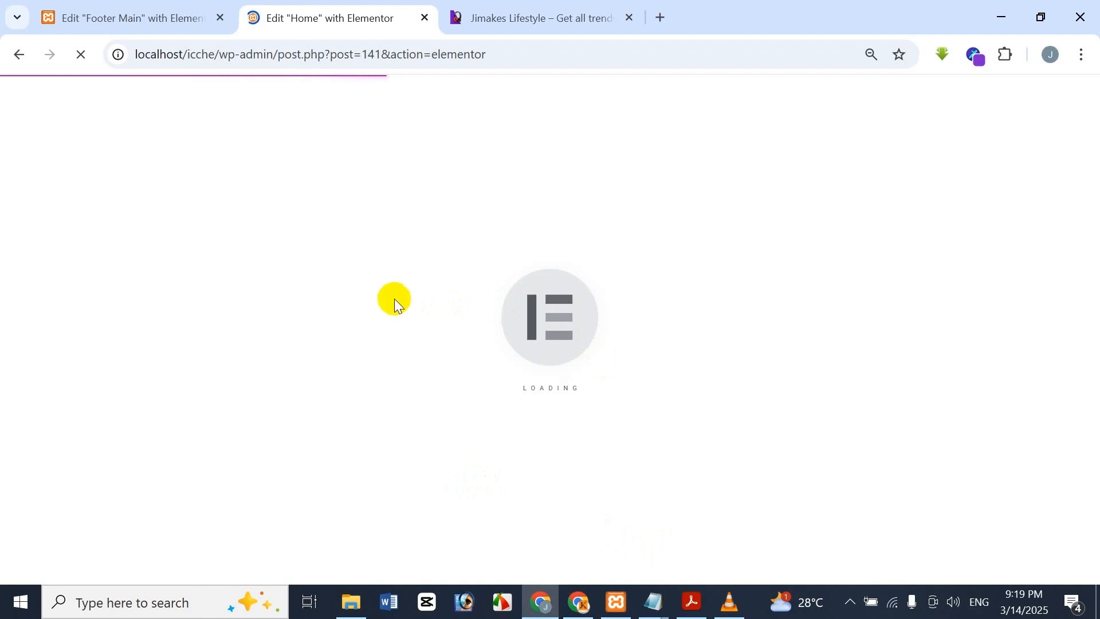
- Check that the Footer Main template is saved, and show the reloaded Home page in the mobile layout
{"action": "left_click", "coordinate": [140, 10]}
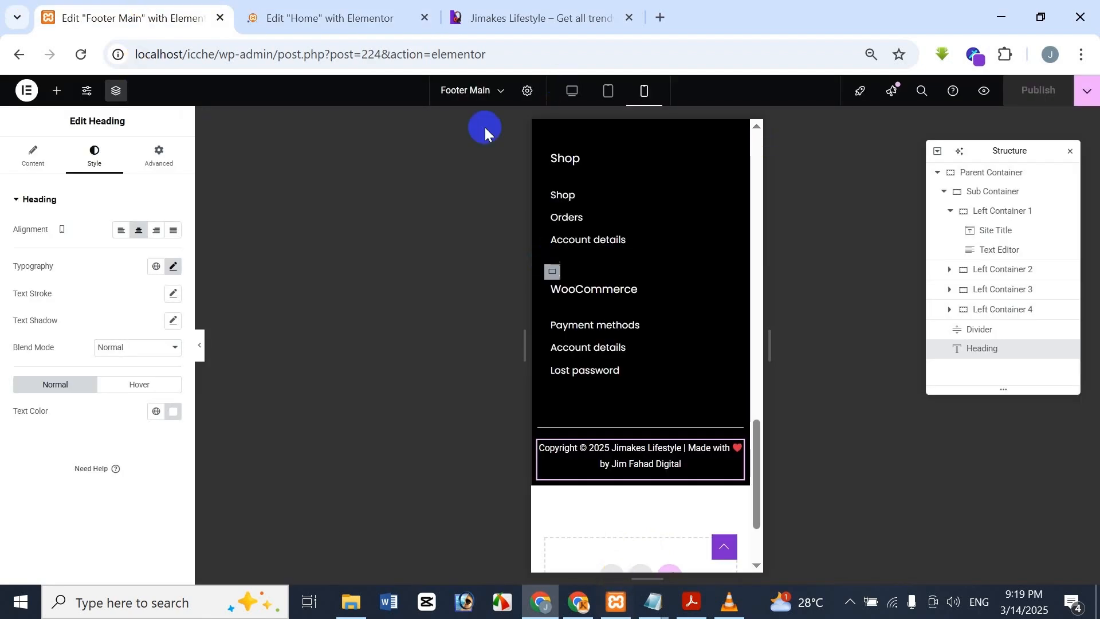
{"action": "left_click", "coordinate": [350, 8]}
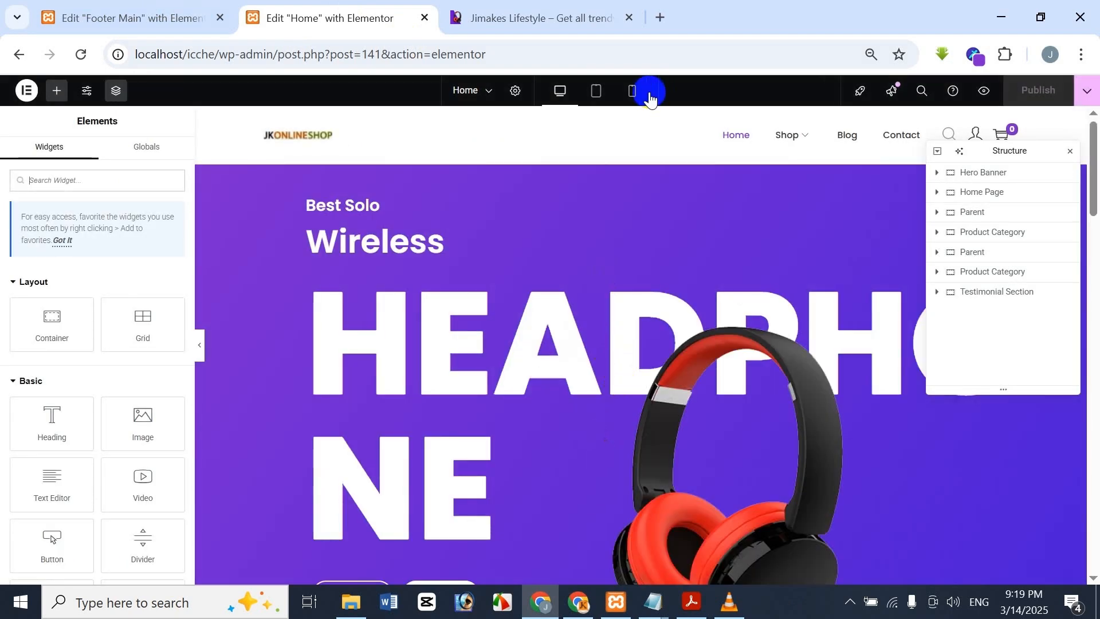
{"action": "left_click", "coordinate": [638, 92]}
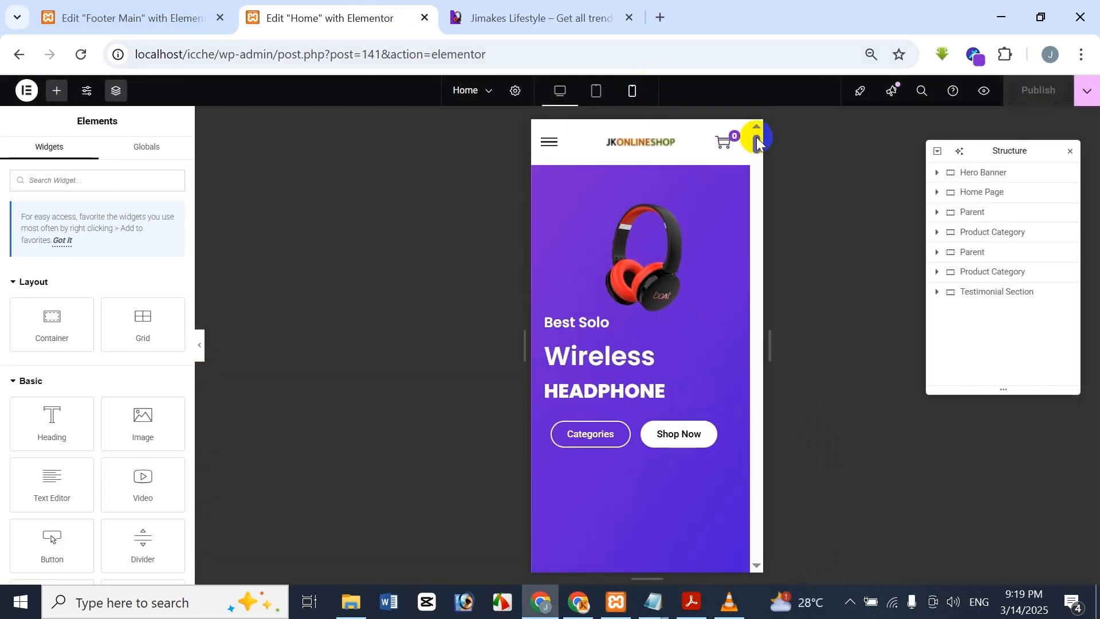
- Compare the Home page's mobile footer and its copyright line with the footer of the Jimakes reference site
{"action": "left_click_drag", "start_coordinate": [757, 142], "coordinate": [755, 552]}
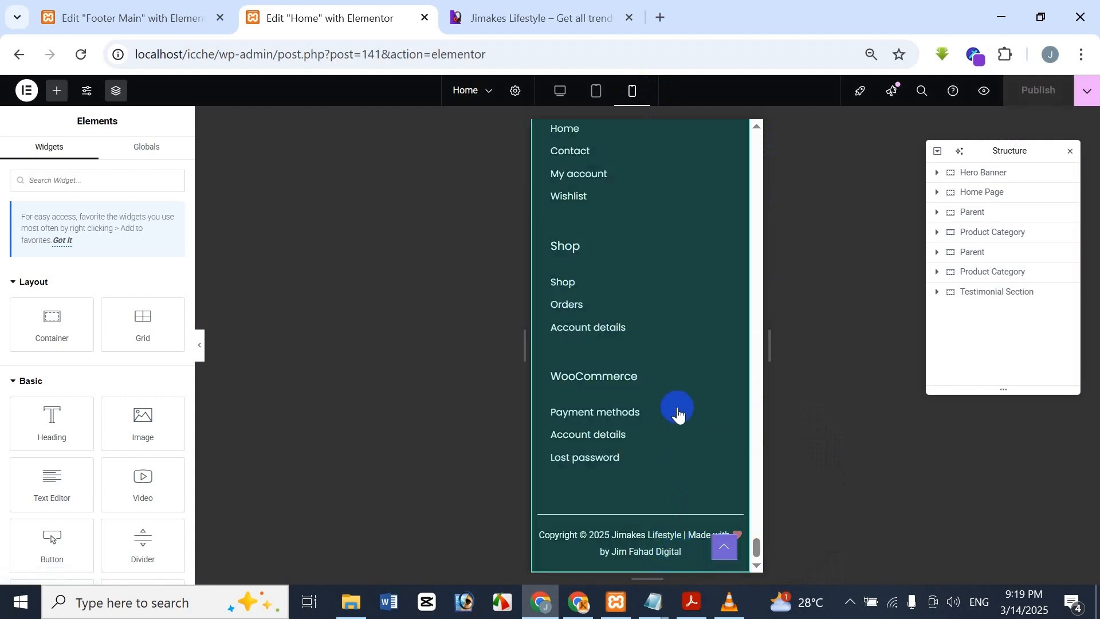
{"action": "scroll", "coordinate": [676, 412], "scroll_direction": "up", "scroll_amount": 7}
{"action": "left_click", "coordinate": [533, 5]}
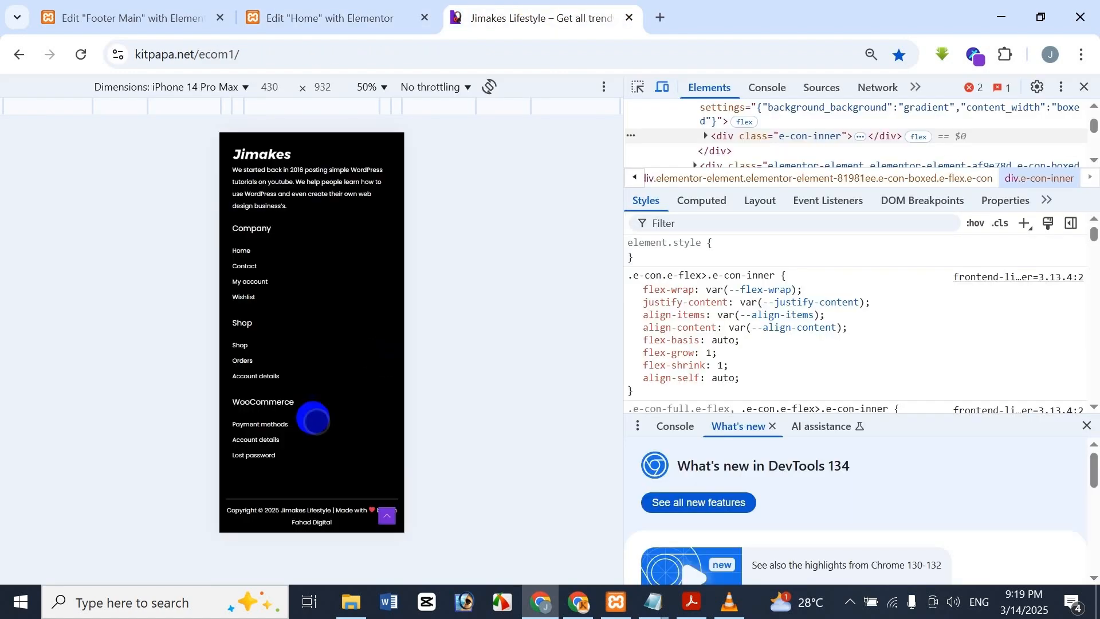
{"action": "left_click", "coordinate": [385, 12]}
{"action": "scroll", "coordinate": [566, 409], "scroll_direction": "down", "scroll_amount": 7}
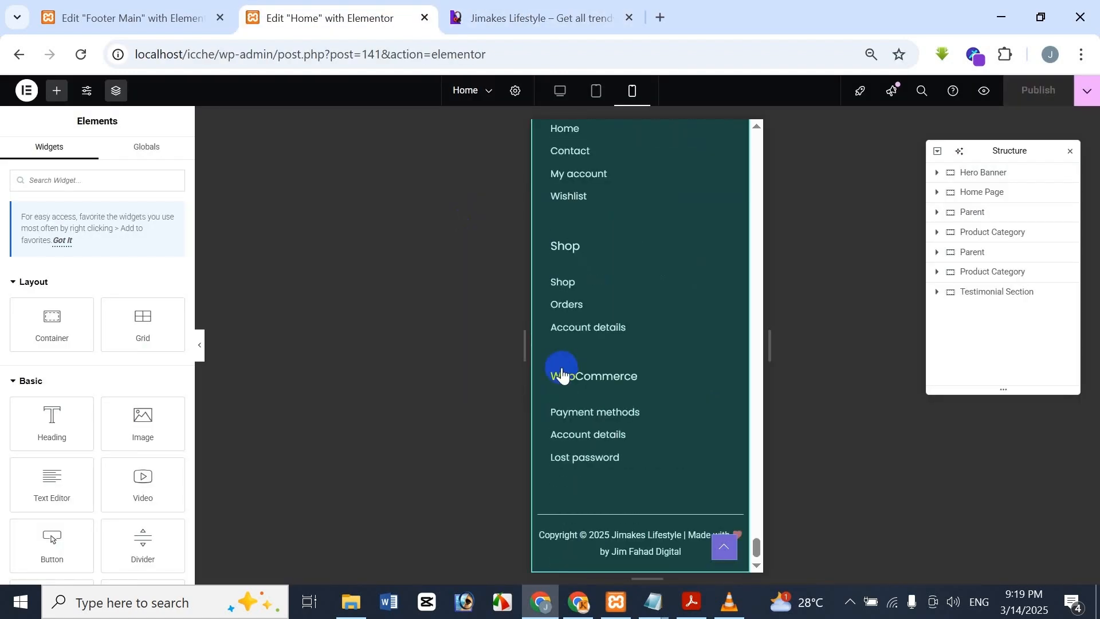
{"action": "left_click", "coordinate": [492, 20]}
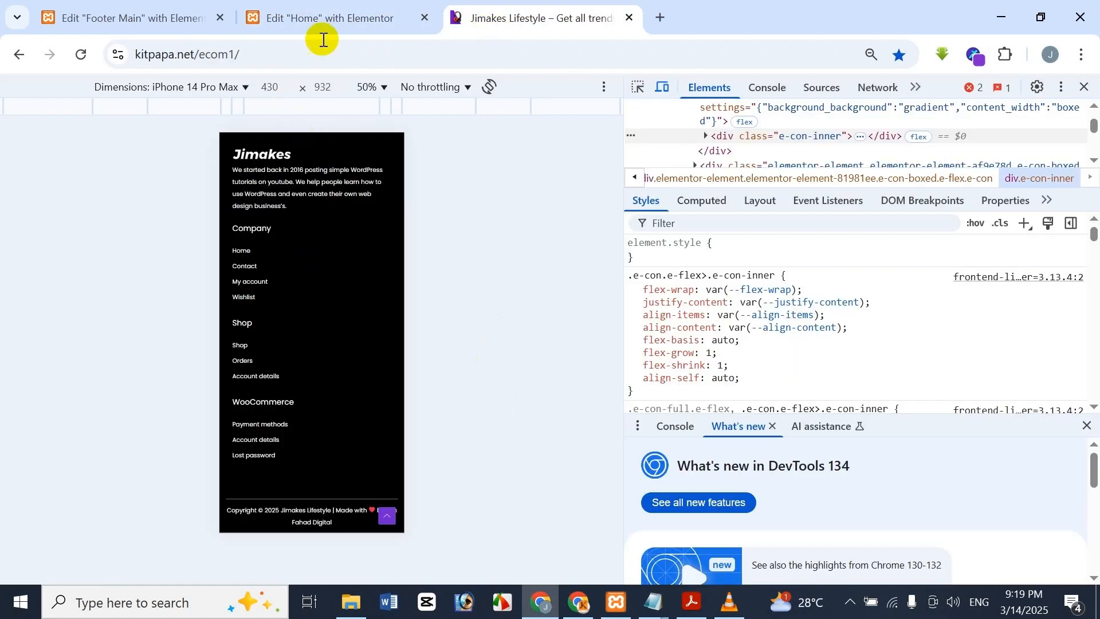
{"action": "left_click", "coordinate": [366, 19]}
- Review the Home page's mobile layout from the footer back up through the testimonials and products to the hero banner
{"action": "scroll", "coordinate": [584, 230], "scroll_direction": "up", "scroll_amount": 4}
{"action": "scroll", "coordinate": [584, 229], "scroll_direction": "up", "scroll_amount": 10}
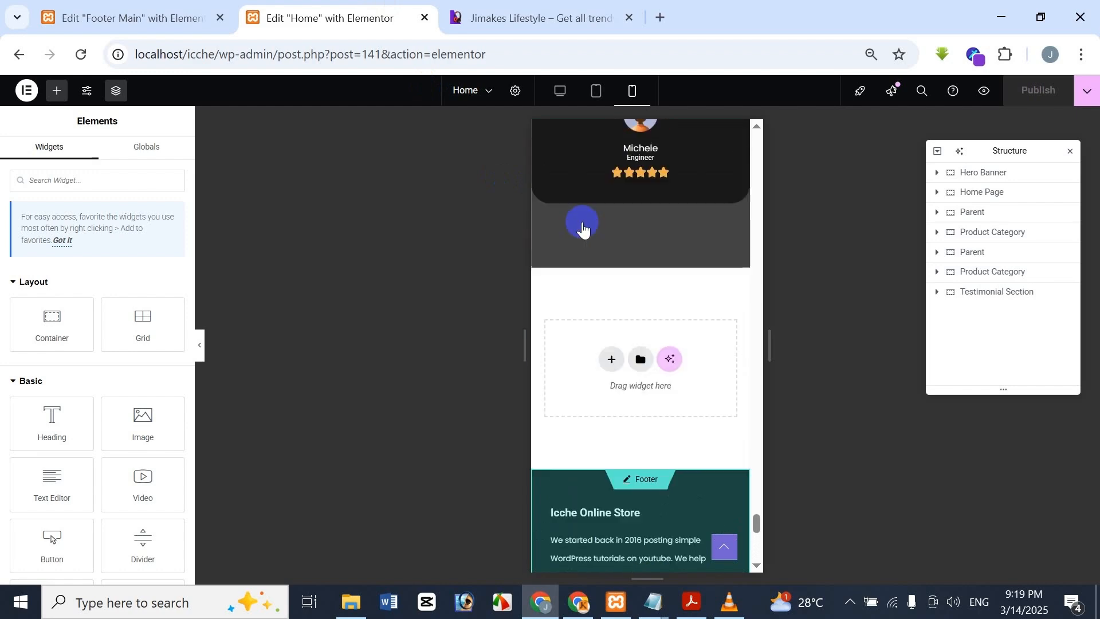
{"action": "scroll", "coordinate": [718, 434], "scroll_direction": "up", "scroll_amount": 3}
{"action": "scroll", "coordinate": [718, 434], "scroll_direction": "up", "scroll_amount": 5}
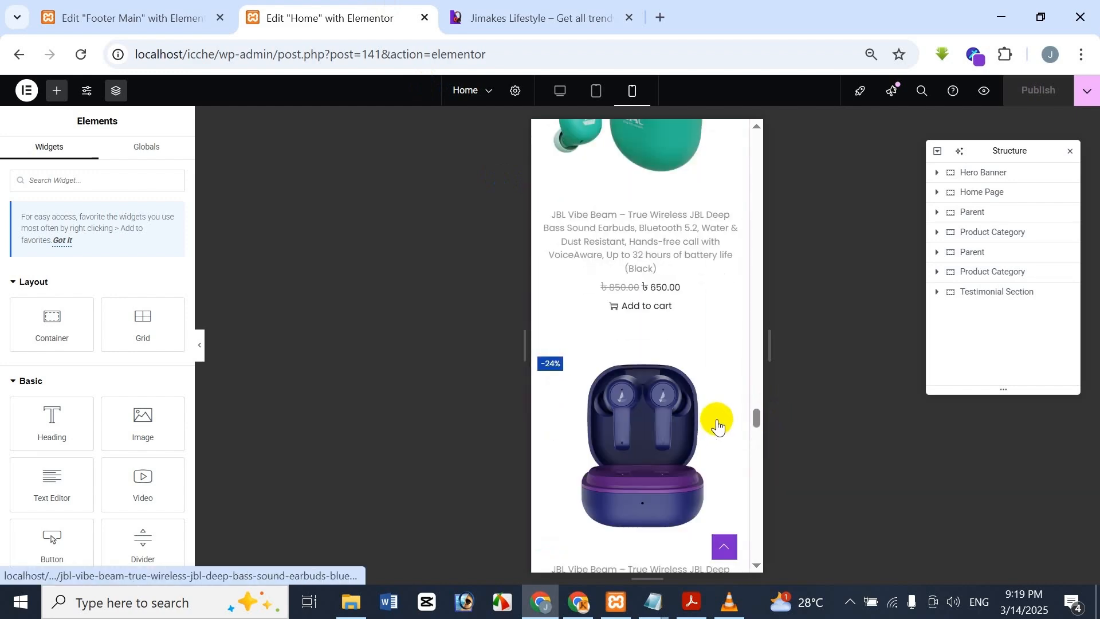
{"action": "left_click_drag", "start_coordinate": [751, 418], "coordinate": [756, 135]}
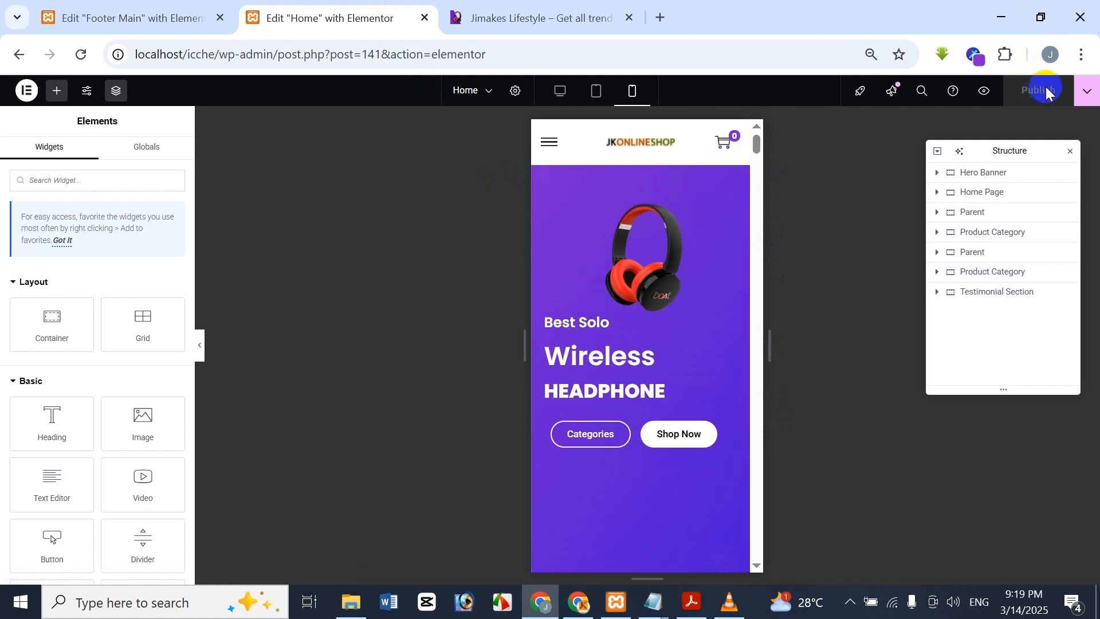
- Open a preview of the Home page in a new browser tab
{"action": "left_click", "coordinate": [1089, 91]}
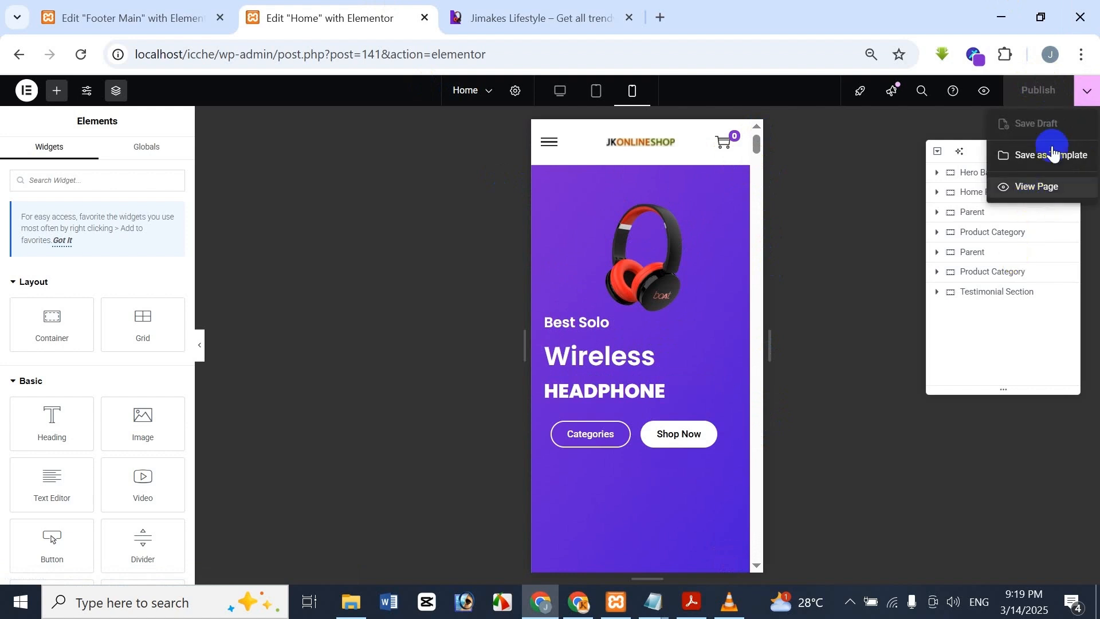
{"action": "left_click", "coordinate": [1093, 93]}
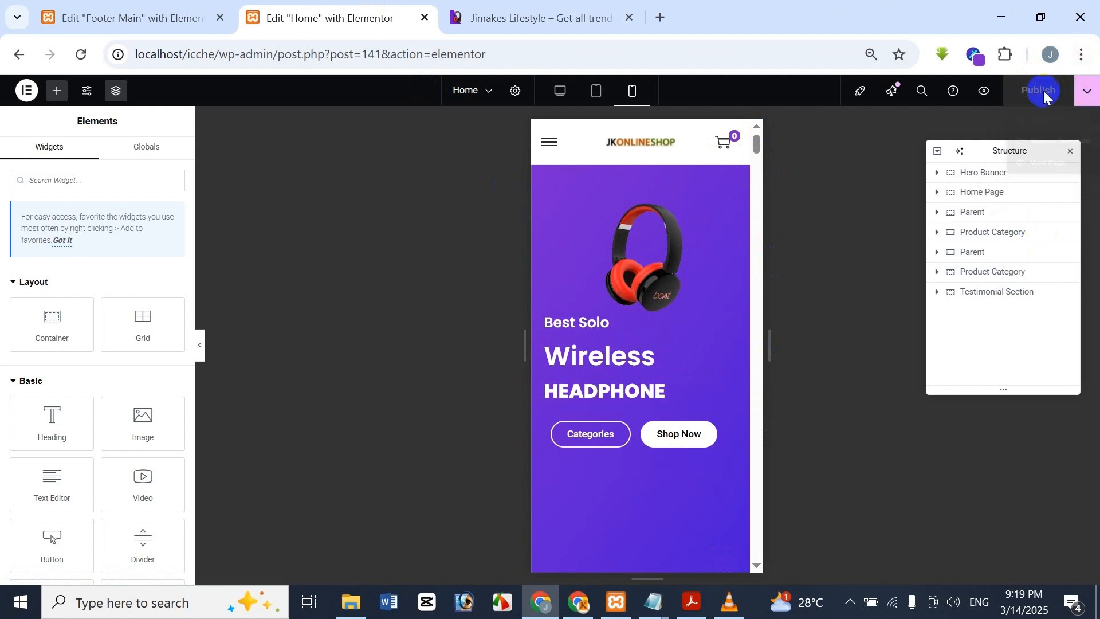
{"action": "left_click", "coordinate": [990, 96]}
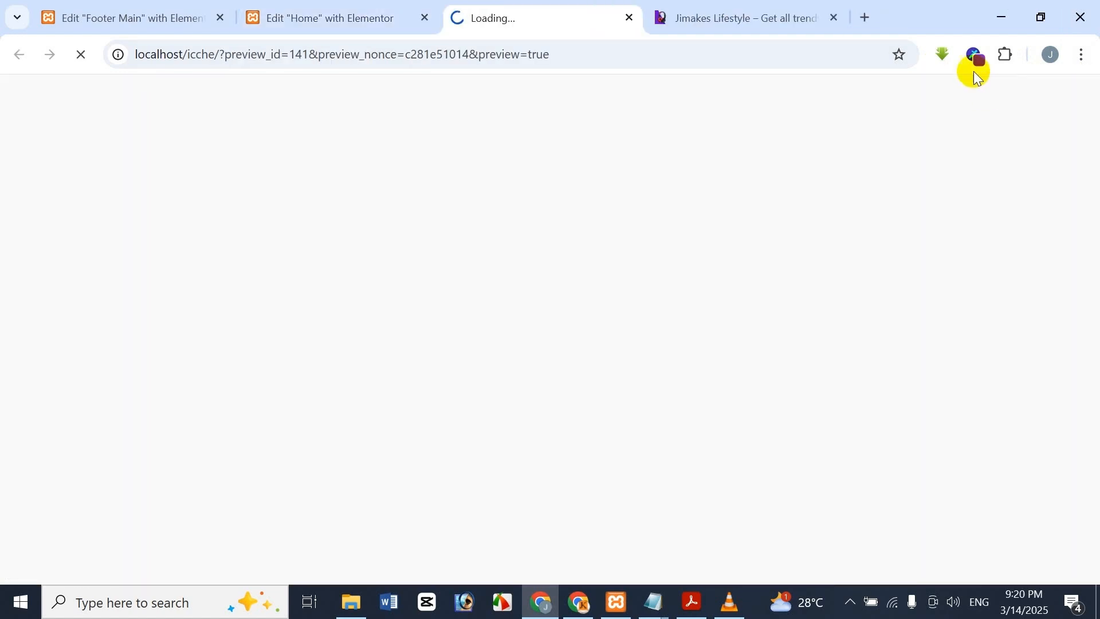
- Set the Jimakes reference site's device emulation to iPad Mini and review its layout up to the red sale banner
{"action": "left_click", "coordinate": [756, 7]}
{"action": "left_click", "coordinate": [183, 88]}
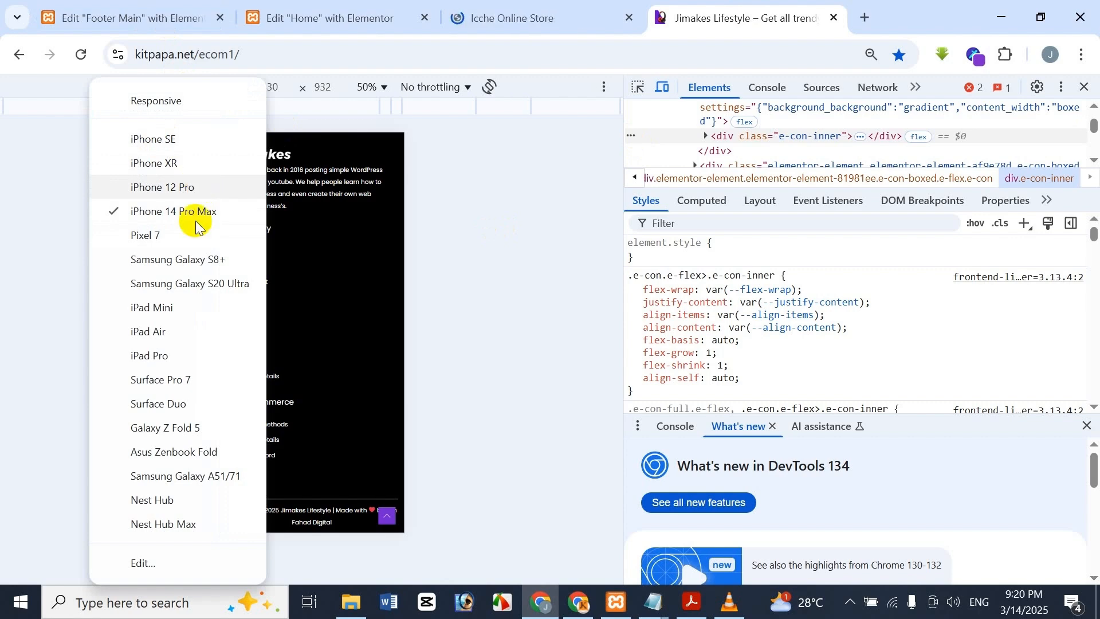
{"action": "left_click", "coordinate": [182, 312]}
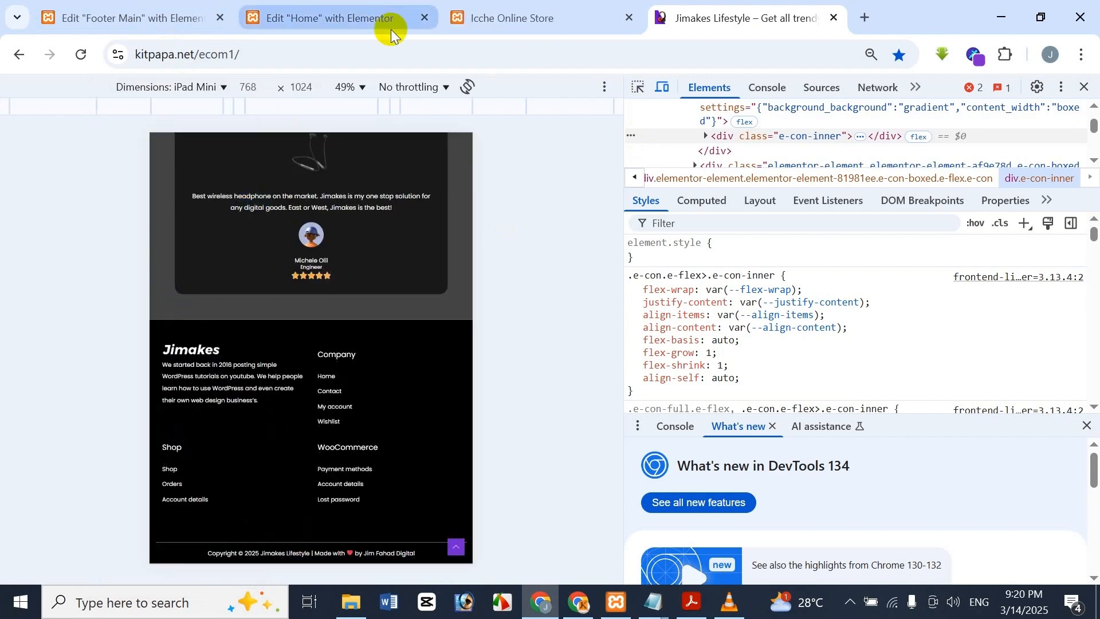
{"action": "scroll", "coordinate": [396, 264], "scroll_direction": "up", "scroll_amount": 10}
{"action": "scroll", "coordinate": [395, 263], "scroll_direction": "up", "scroll_amount": 15}
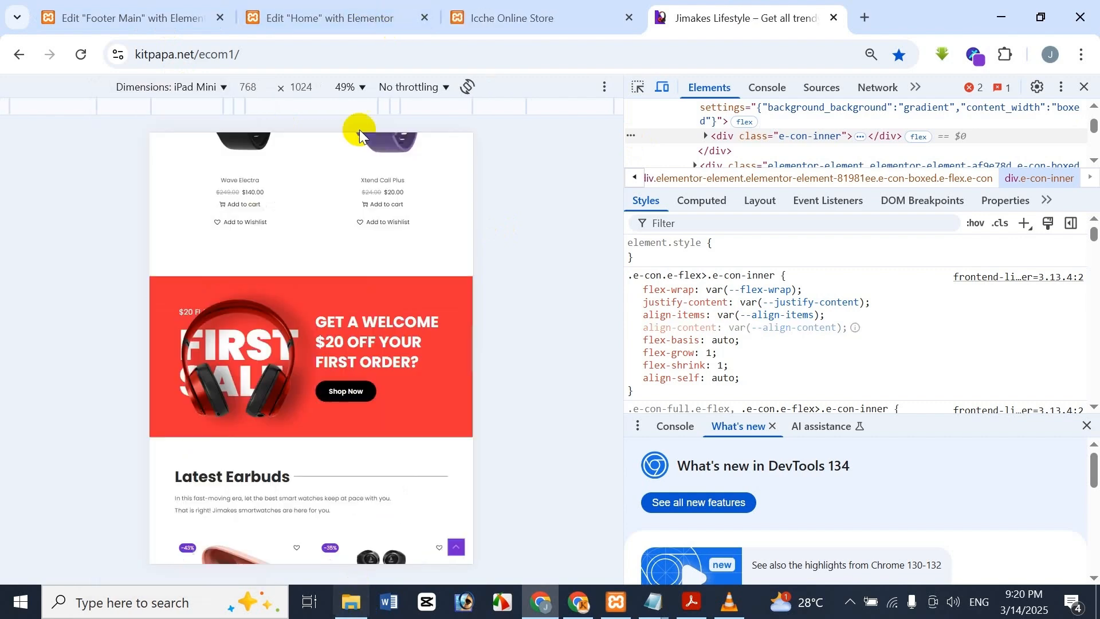
{"action": "scroll", "coordinate": [386, 184], "scroll_direction": "down", "scroll_amount": 5}
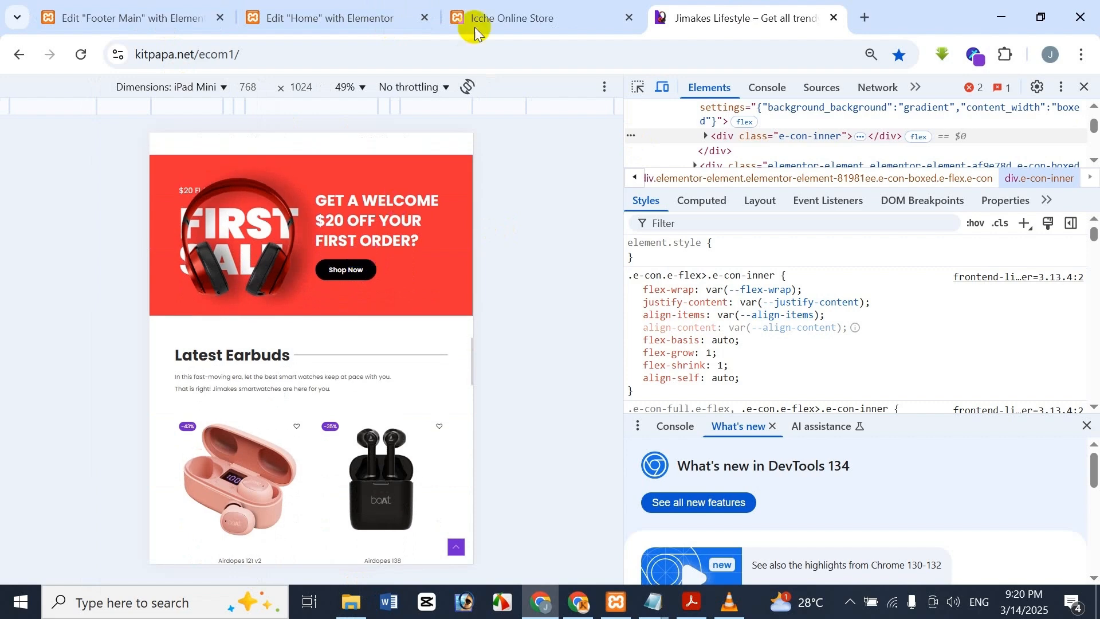
- Inspect the Icche Online Store preview with the developer tools and show it in the iPad Mini device emulation
{"action": "left_click", "coordinate": [492, 18]}
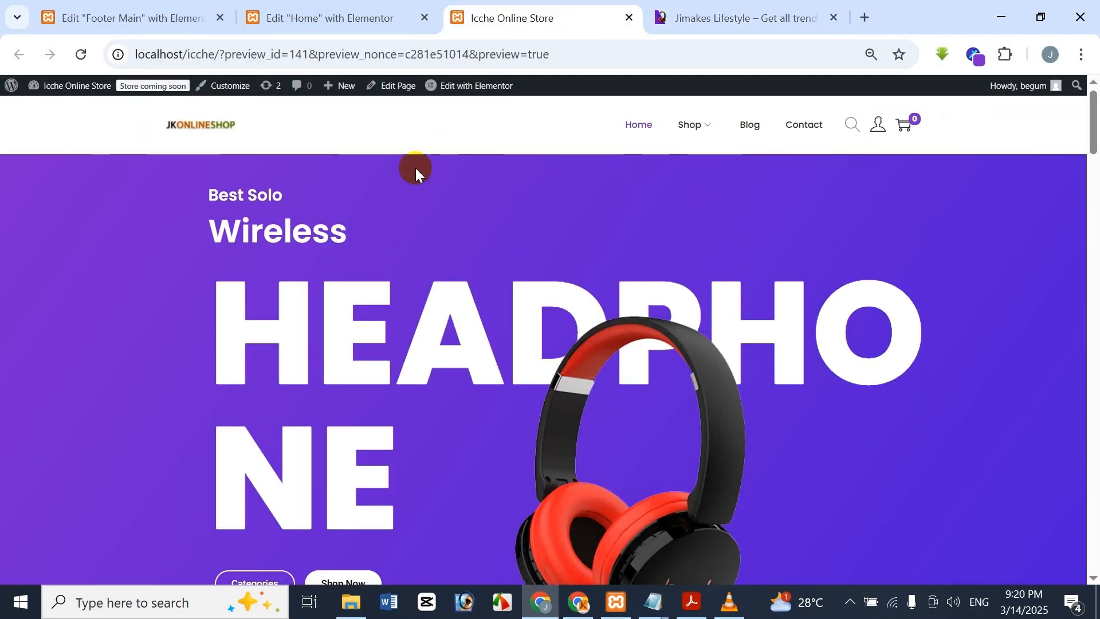
{"action": "right_click", "coordinate": [507, 240]}
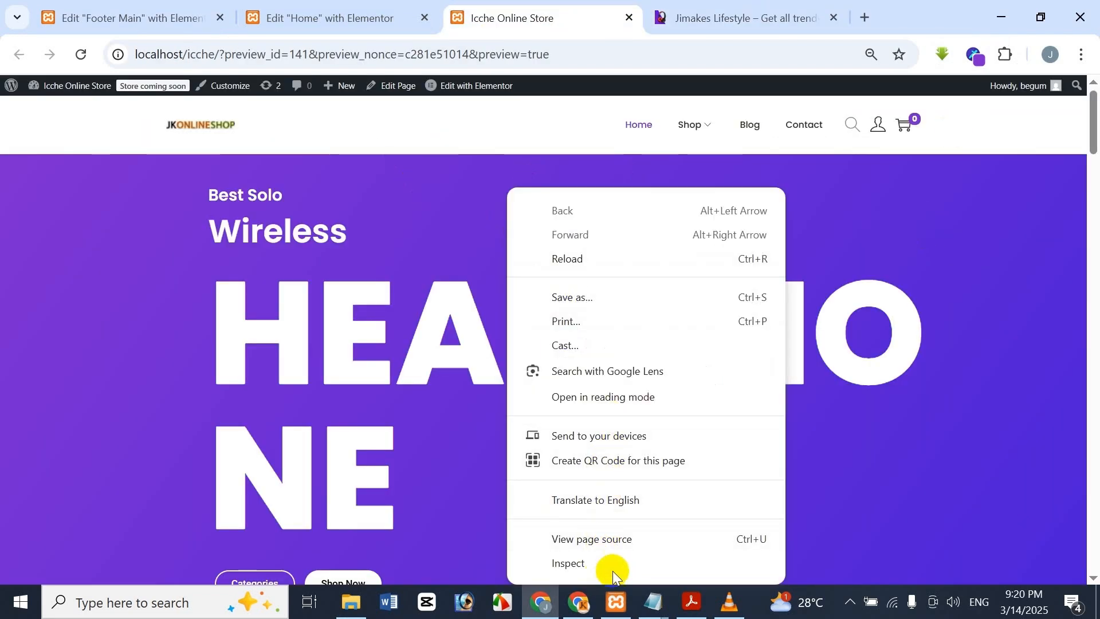
{"action": "left_click", "coordinate": [614, 567]}
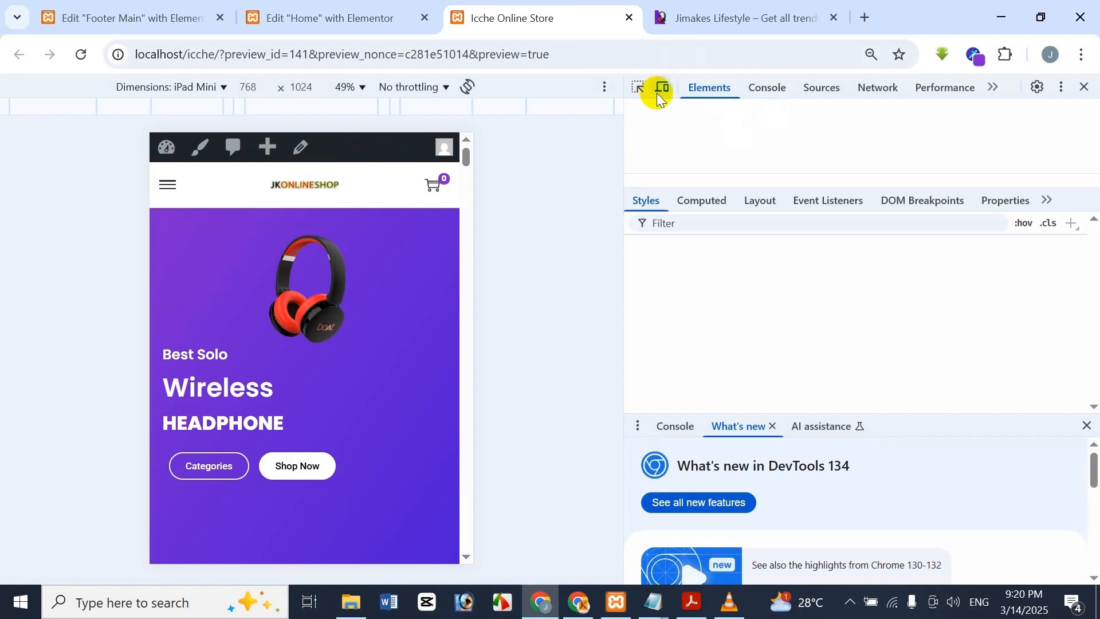
{"action": "left_click", "coordinate": [661, 90]}
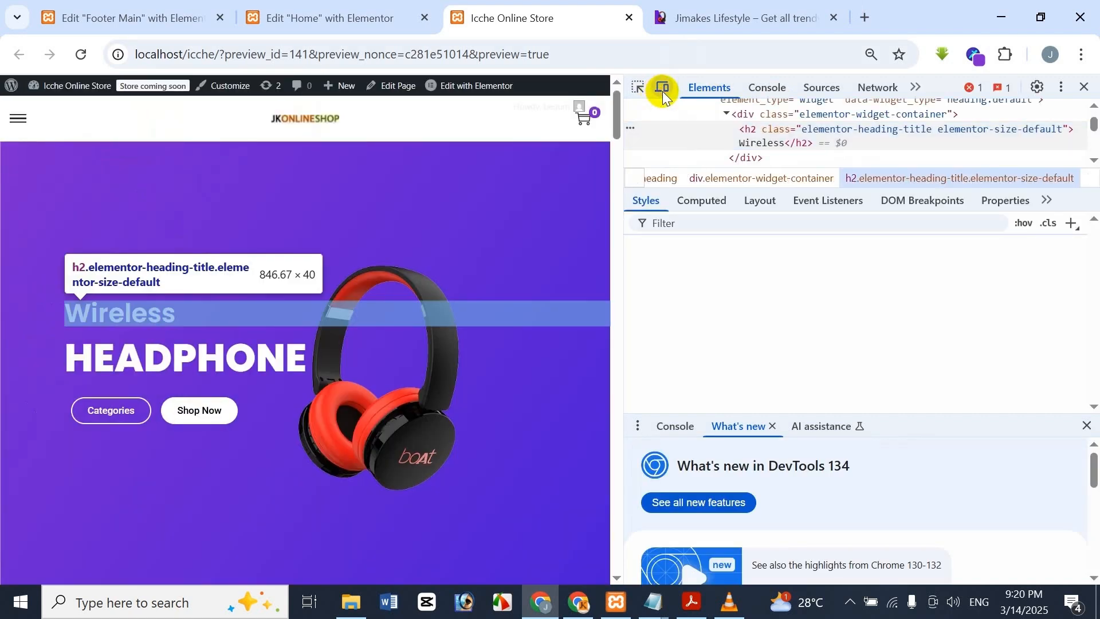
{"action": "left_click", "coordinate": [662, 90]}
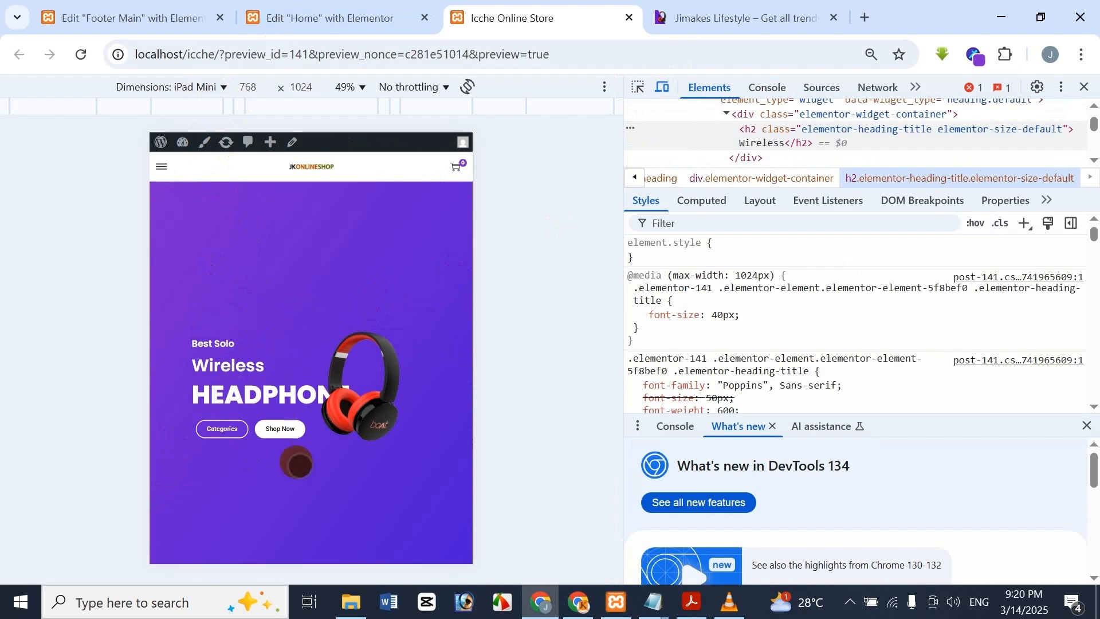
- Compare the red First Sale banner in the store preview with the one on the Jimakes site at iPad Mini size
{"action": "scroll", "coordinate": [361, 298], "scroll_direction": "down", "scroll_amount": 5}
{"action": "scroll", "coordinate": [372, 279], "scroll_direction": "down", "scroll_amount": 10}
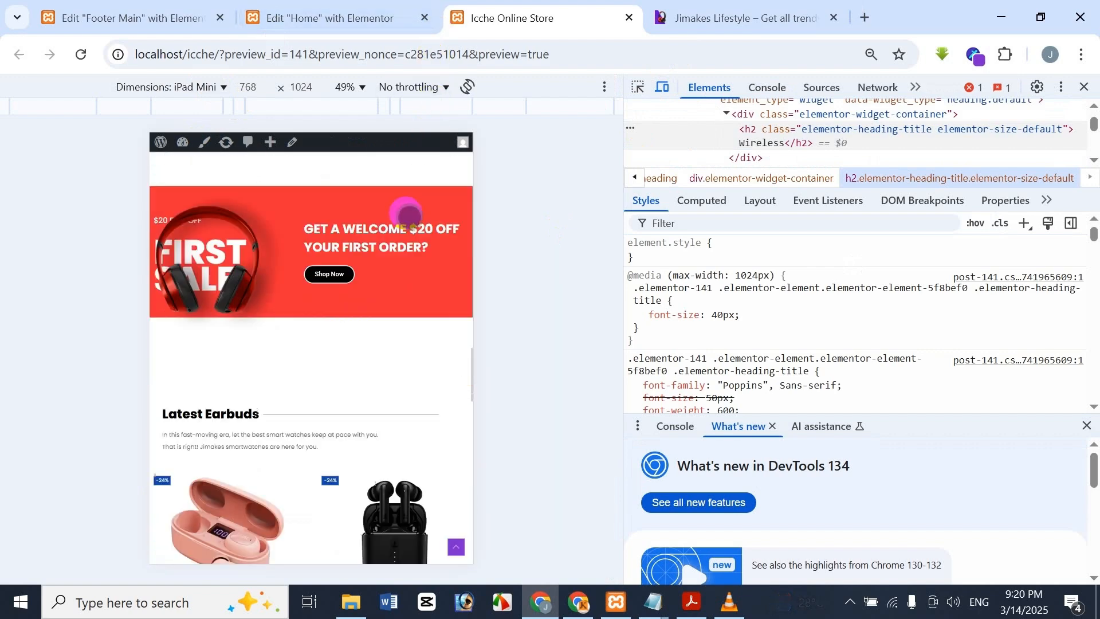
{"action": "left_click", "coordinate": [659, 11]}
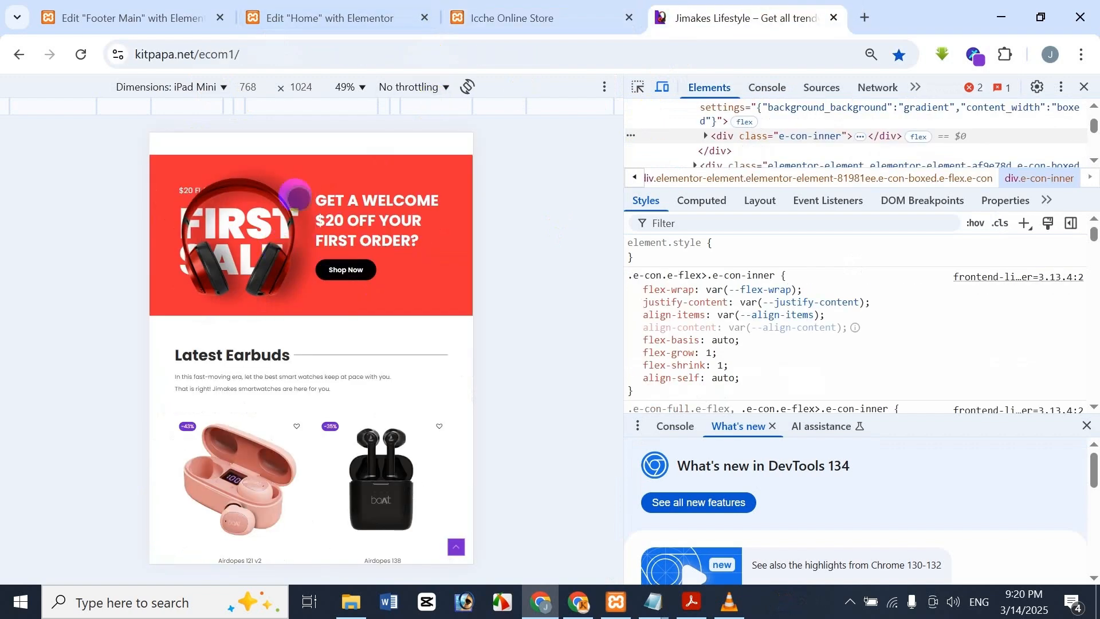
{"action": "left_click", "coordinate": [503, 12]}
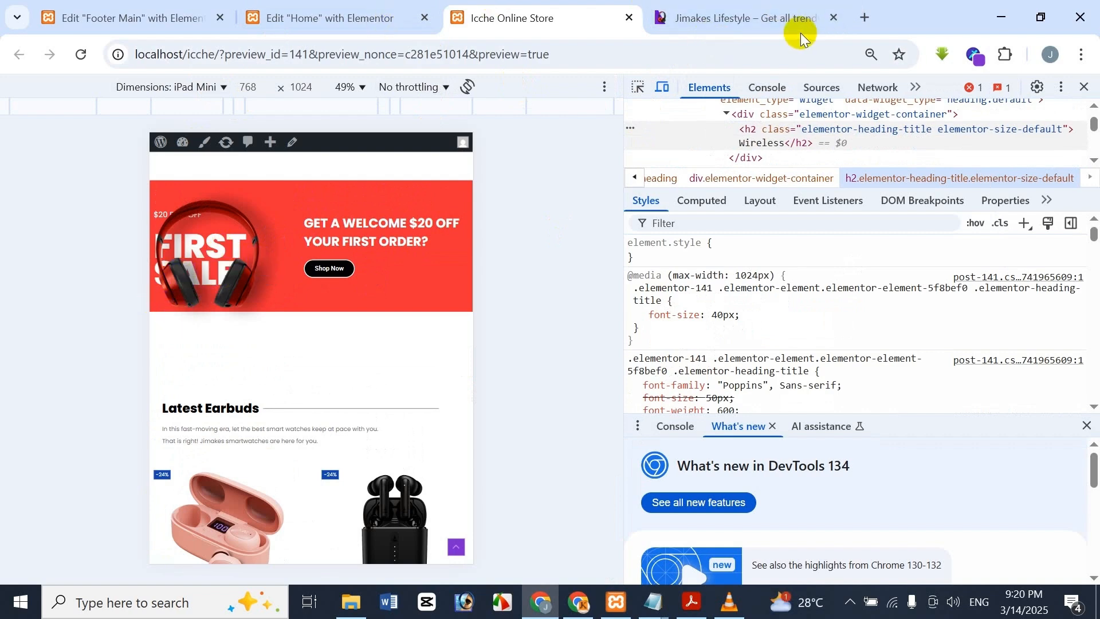
{"action": "left_click", "coordinate": [690, 7]}
{"action": "left_click", "coordinate": [576, 6]}
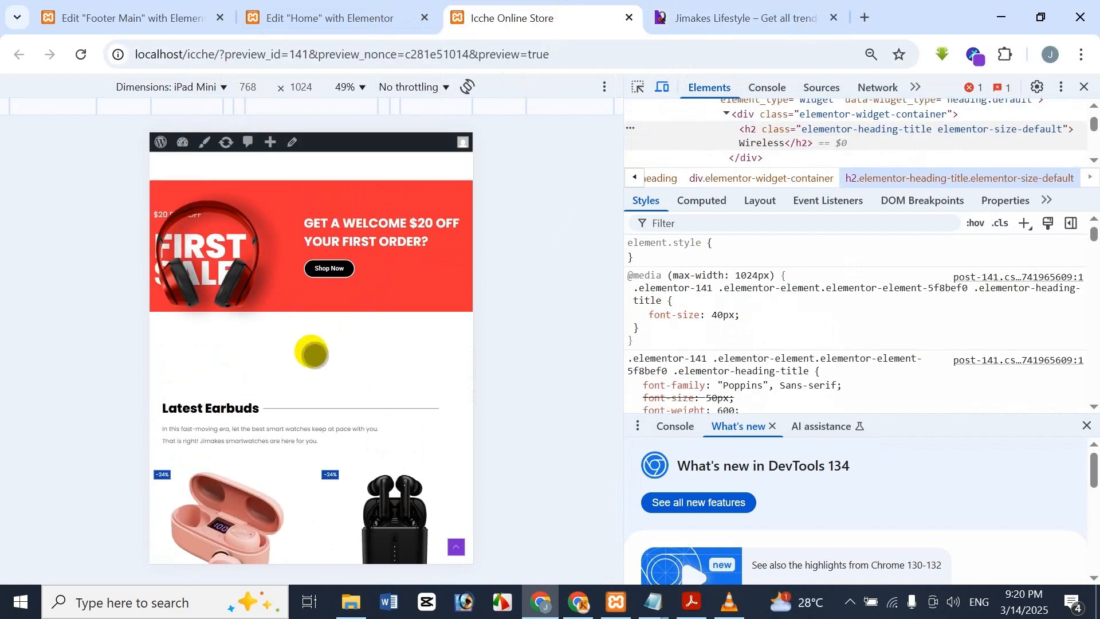
- Compare the Latest Earbuds product section of the store preview with the Jimakes site's section at iPad Mini size
{"action": "scroll", "coordinate": [315, 351], "scroll_direction": "down", "scroll_amount": 3}
{"action": "left_click", "coordinate": [719, 7]}
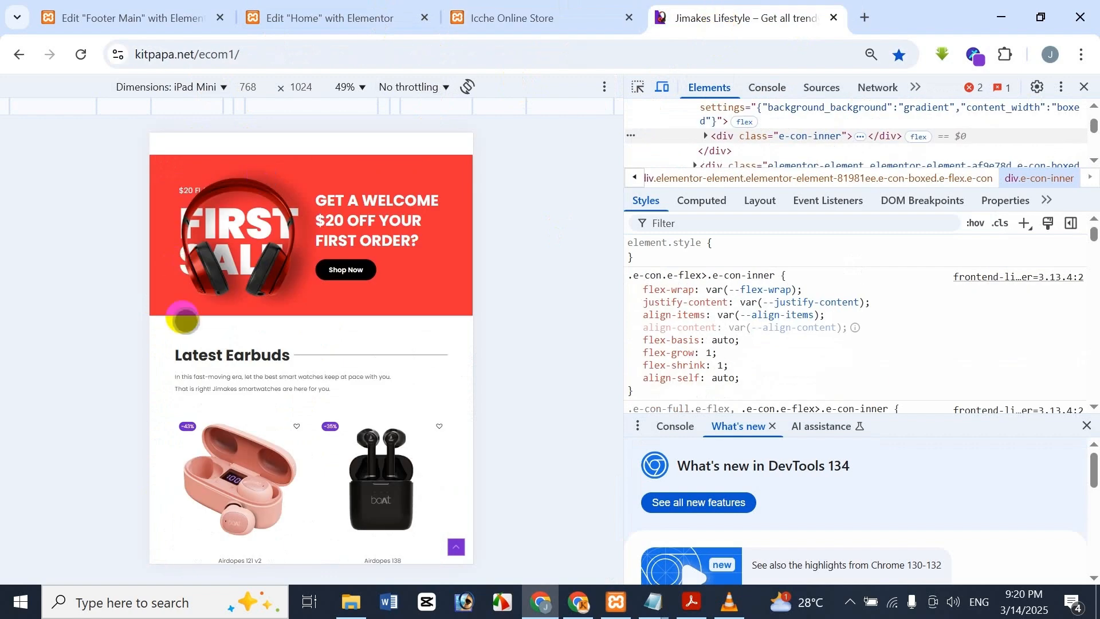
{"action": "scroll", "coordinate": [260, 350], "scroll_direction": "down", "scroll_amount": 2}
{"action": "scroll", "coordinate": [260, 351], "scroll_direction": "down", "scroll_amount": 5}
{"action": "scroll", "coordinate": [261, 344], "scroll_direction": "up", "scroll_amount": 2}
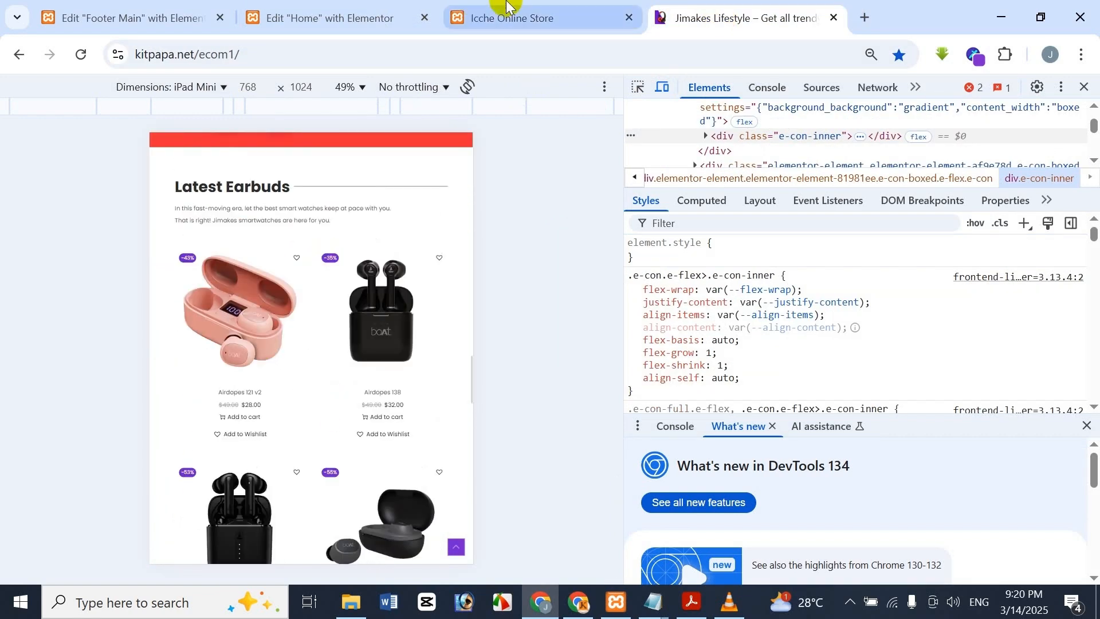
{"action": "left_click", "coordinate": [505, 11]}
{"action": "scroll", "coordinate": [314, 474], "scroll_direction": "up", "scroll_amount": 2}
- Compare the testimonial cards' arrangement in the store preview with the Jimakes site at iPad Mini size
{"action": "scroll", "coordinate": [317, 358], "scroll_direction": "down", "scroll_amount": 6}
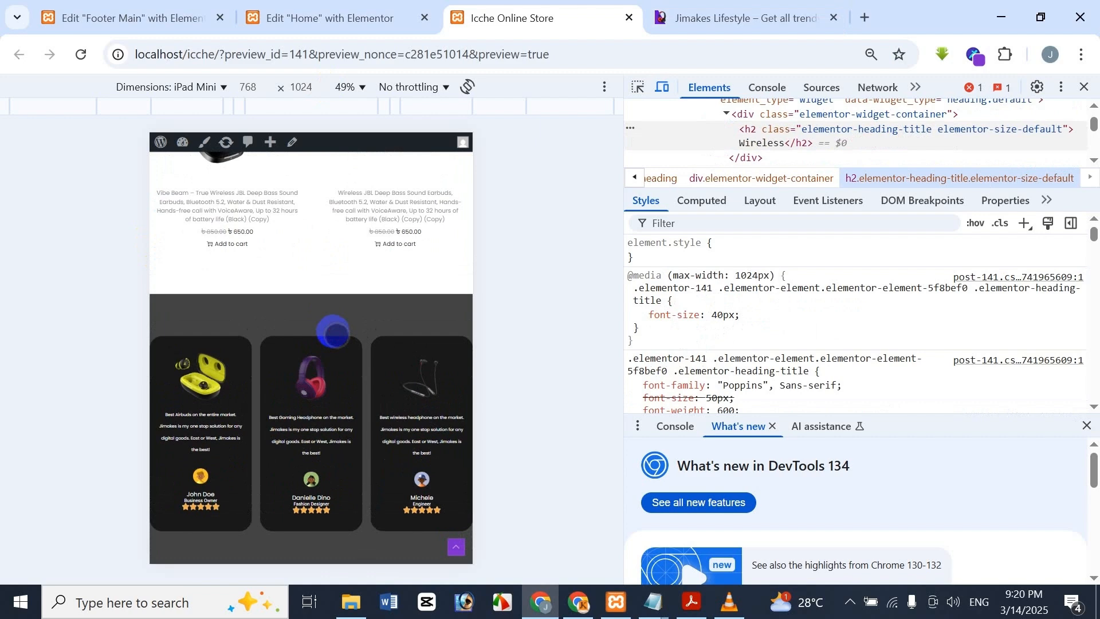
{"action": "left_click", "coordinate": [727, 18]}
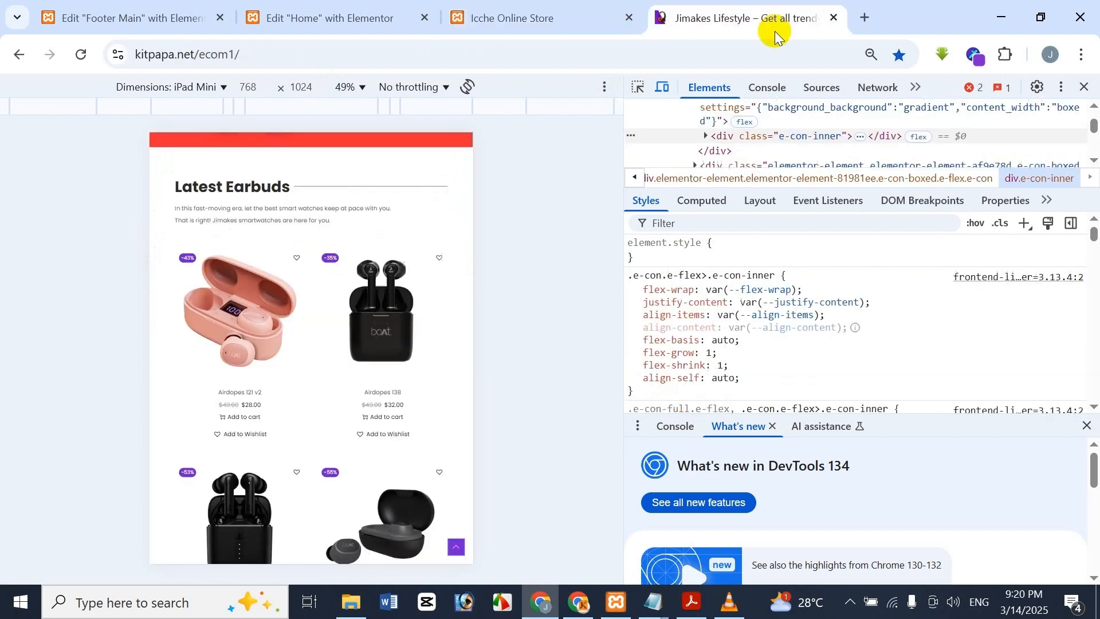
{"action": "scroll", "coordinate": [333, 241], "scroll_direction": "down", "scroll_amount": 8}
{"action": "left_click_drag", "start_coordinate": [332, 392], "coordinate": [315, 489]}
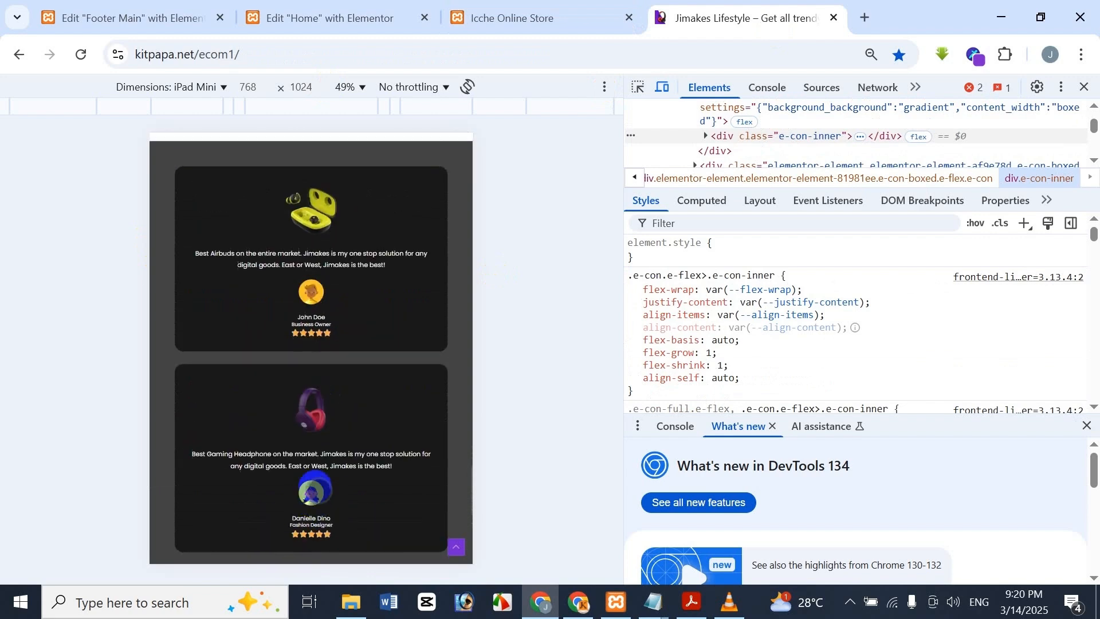
{"action": "left_click", "coordinate": [573, 17]}
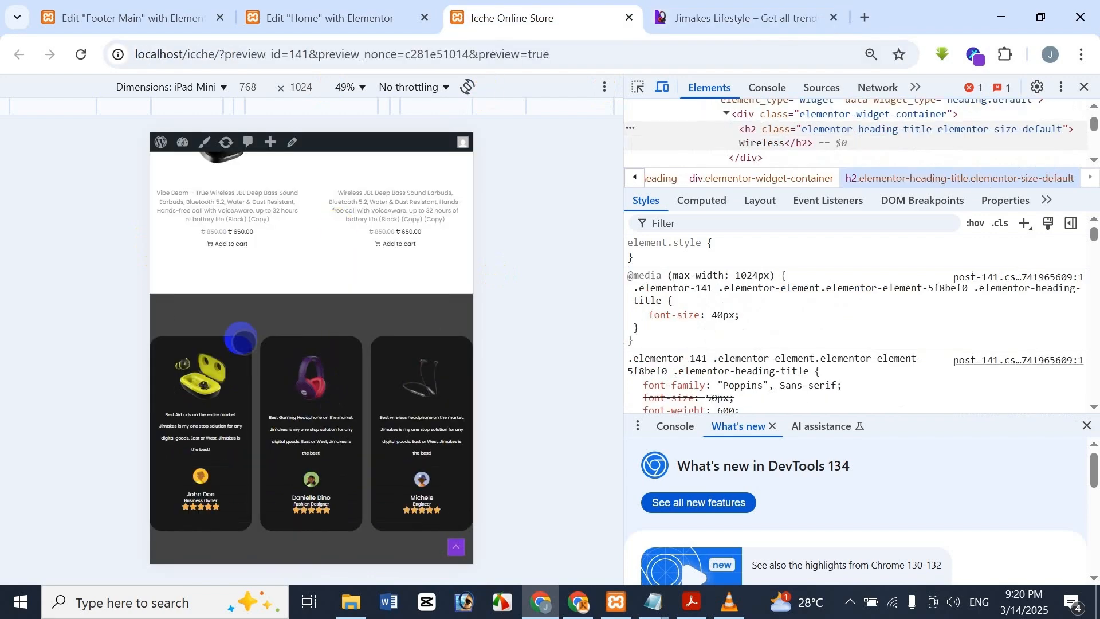
- Compare the footer column layout of the store preview with the Jimakes footer at iPad Mini size
{"action": "left_click_drag", "start_coordinate": [267, 361], "coordinate": [298, 179]}
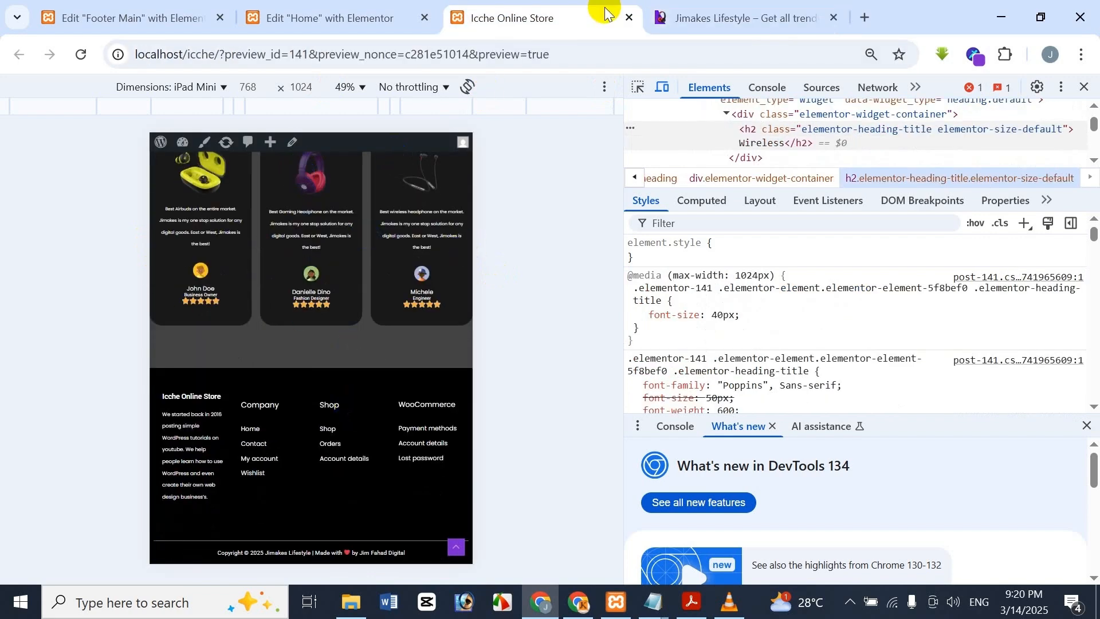
{"action": "left_click", "coordinate": [714, 12]}
{"action": "scroll", "coordinate": [380, 323], "scroll_direction": "down", "scroll_amount": 5}
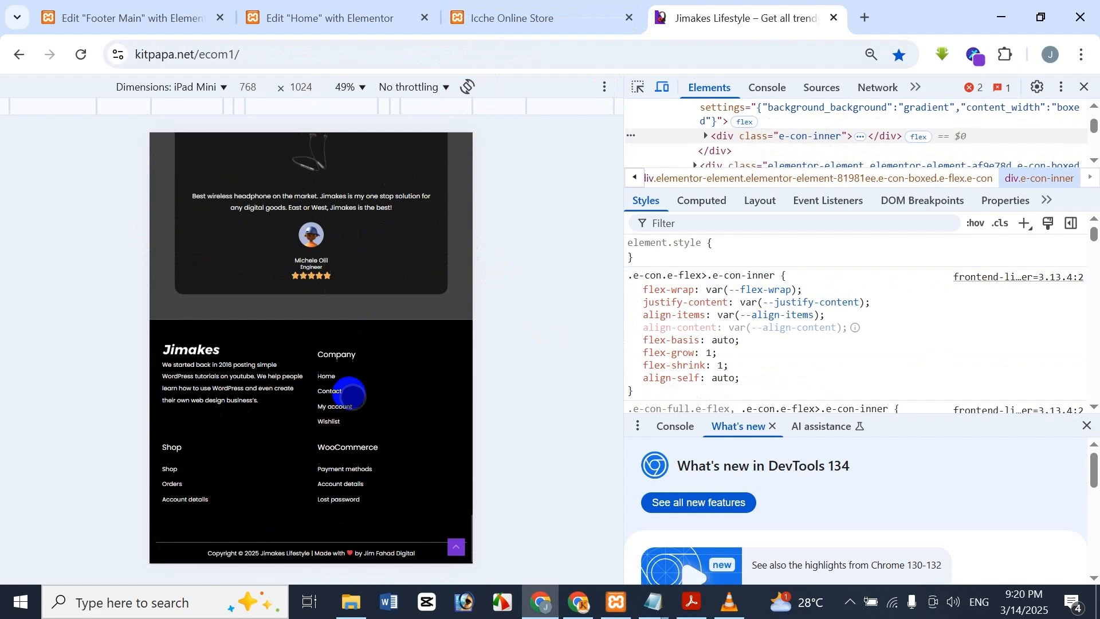
{"action": "left_click", "coordinate": [554, 14]}
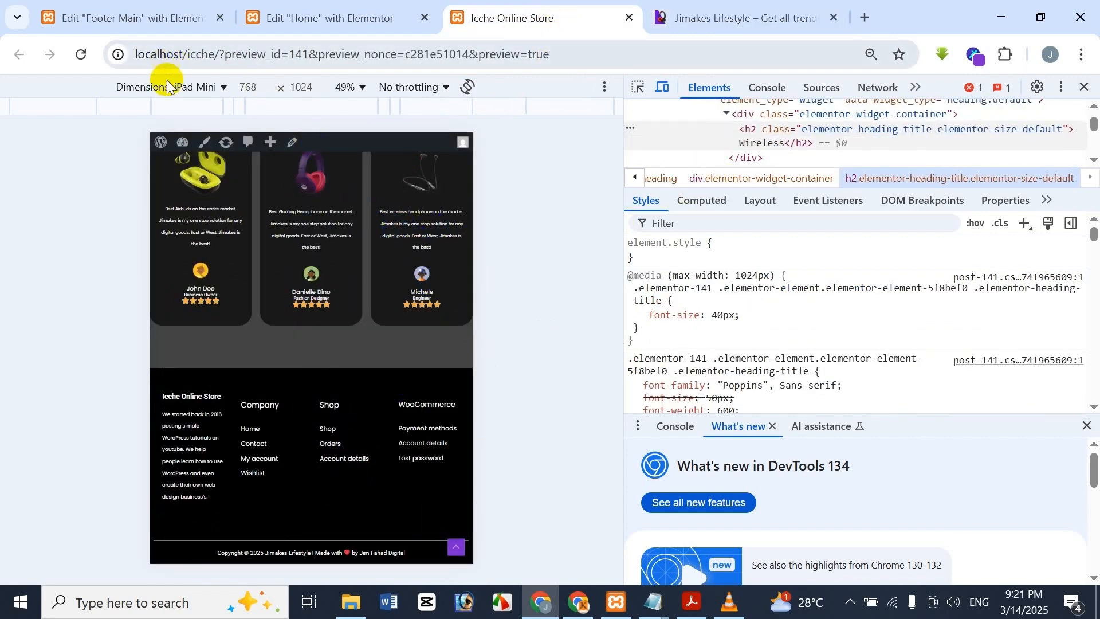
- Set the store preview's device size to iPhone 14 Pro Max and review the hero banner, category cards and smartwatch products
{"action": "left_click", "coordinate": [207, 87]}
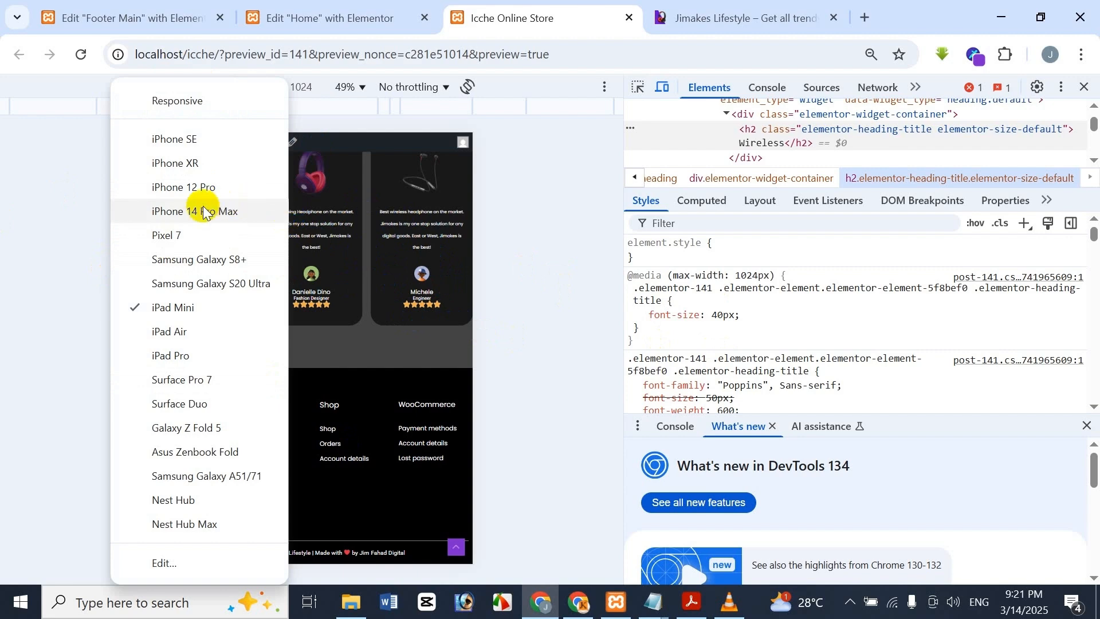
{"action": "left_click", "coordinate": [166, 213]}
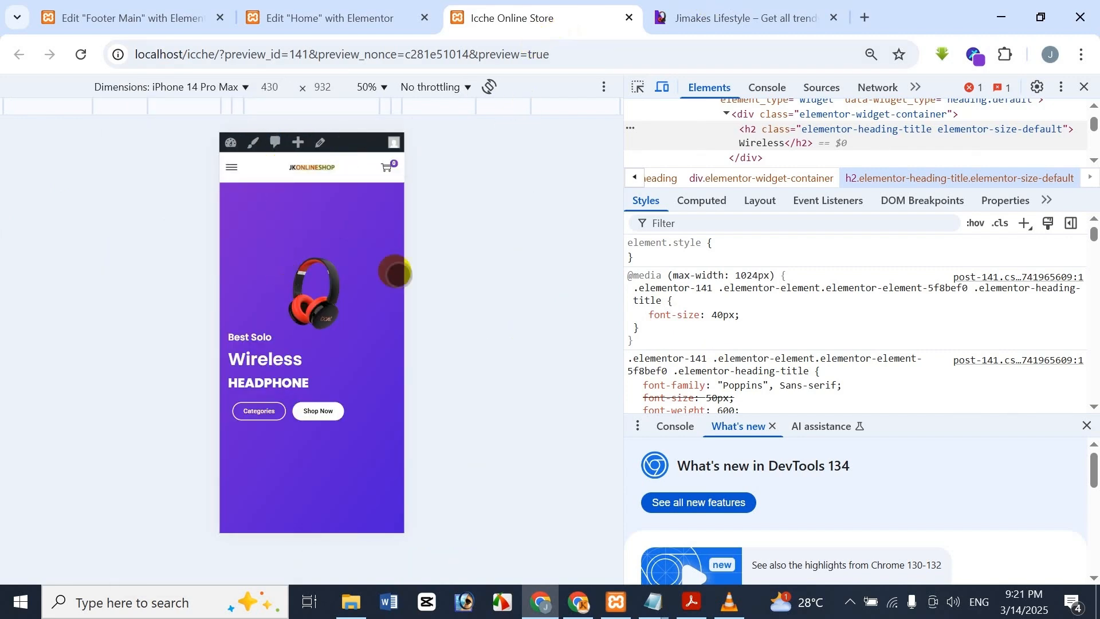
{"action": "scroll", "coordinate": [326, 371], "scroll_direction": "down", "scroll_amount": 10}
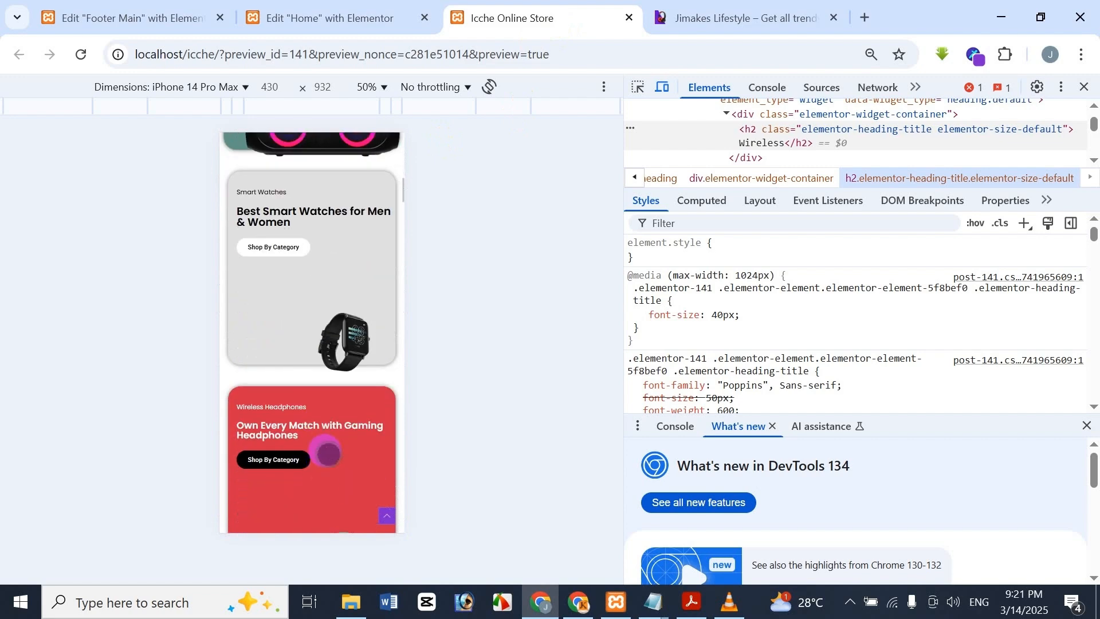
{"action": "scroll", "coordinate": [326, 453], "scroll_direction": "down", "scroll_amount": 10}
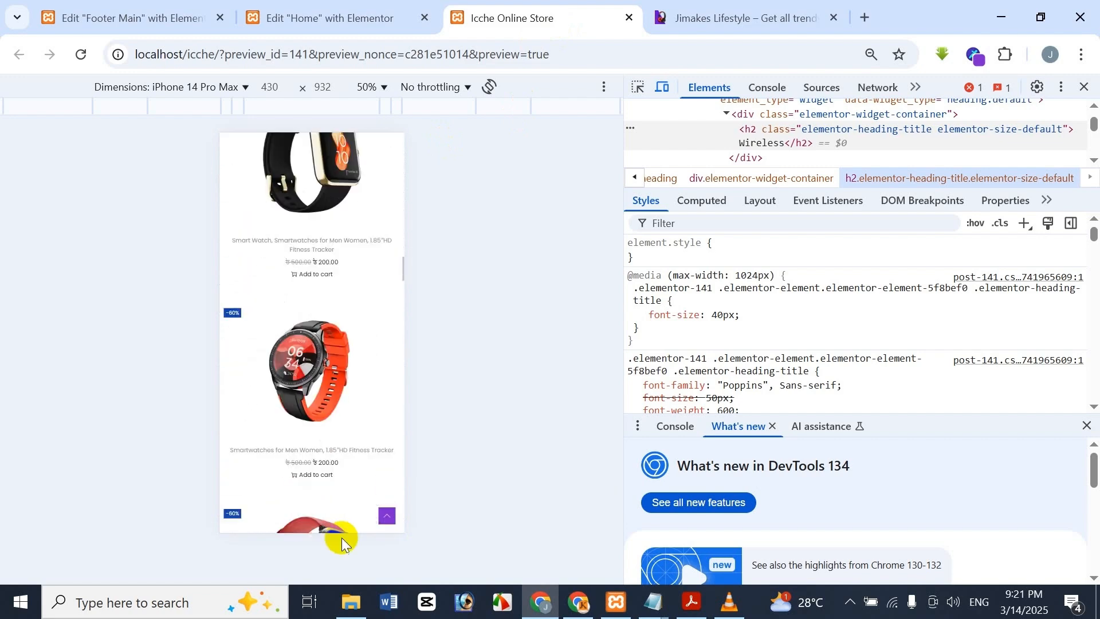
{"action": "scroll", "coordinate": [315, 331], "scroll_direction": "down", "scroll_amount": 10}
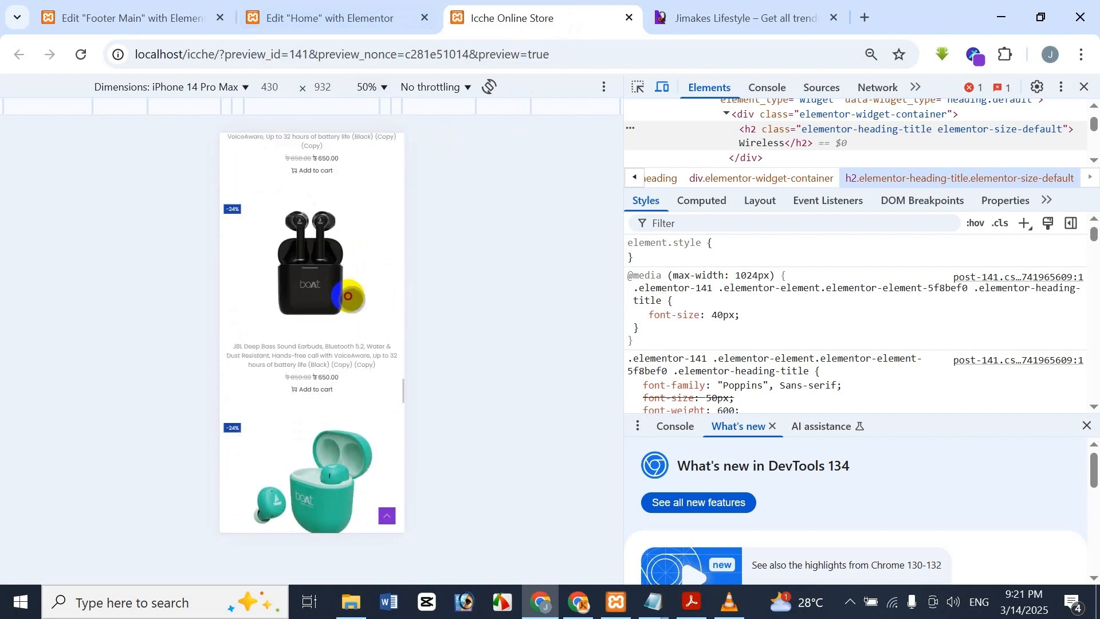
- Examine the earbuds product listing and the footer of the store preview at iPhone 14 Pro Max size
{"action": "scroll", "coordinate": [348, 295], "scroll_direction": "up", "scroll_amount": 5}
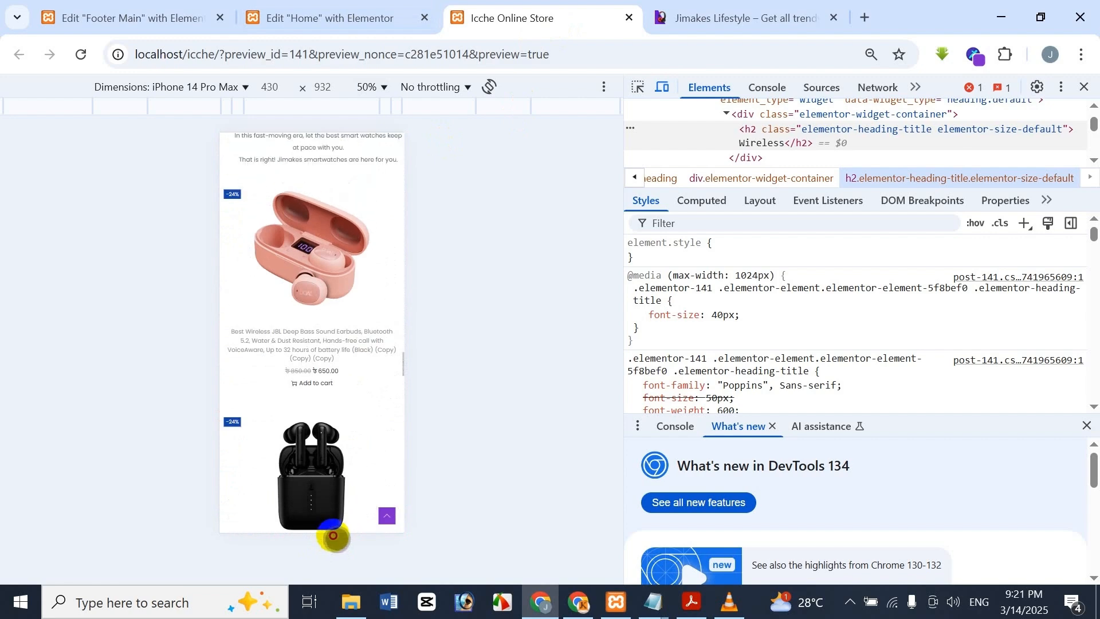
{"action": "scroll", "coordinate": [333, 536], "scroll_direction": "up", "scroll_amount": 3}
{"action": "scroll", "coordinate": [327, 516], "scroll_direction": "down", "scroll_amount": 10}
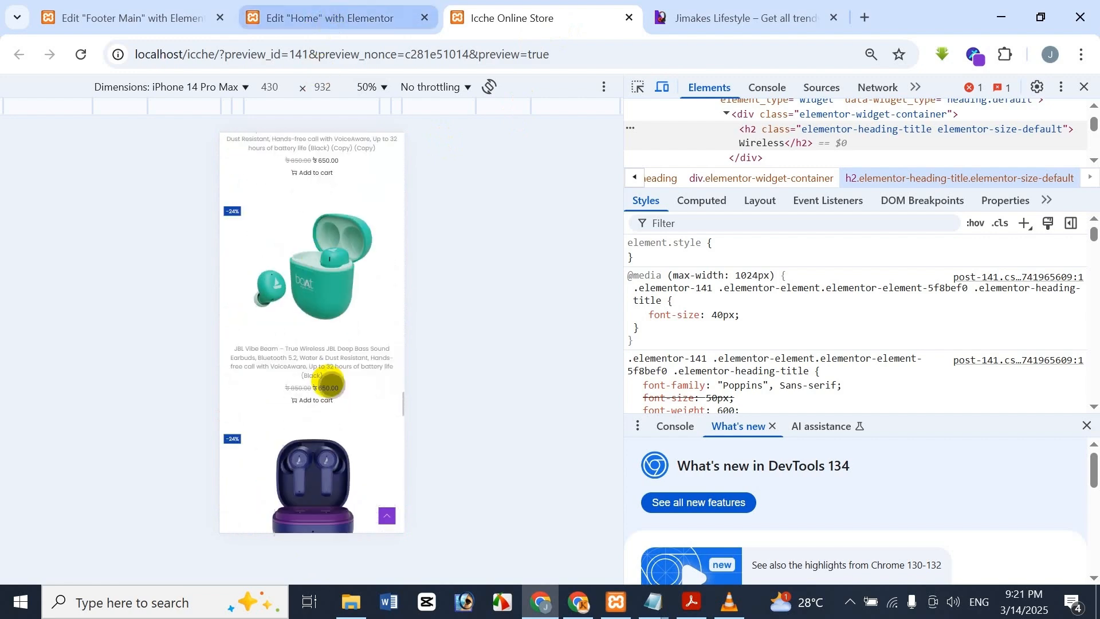
{"action": "scroll", "coordinate": [330, 384], "scroll_direction": "down", "scroll_amount": 5}
{"action": "scroll", "coordinate": [348, 204], "scroll_direction": "down", "scroll_amount": 15}
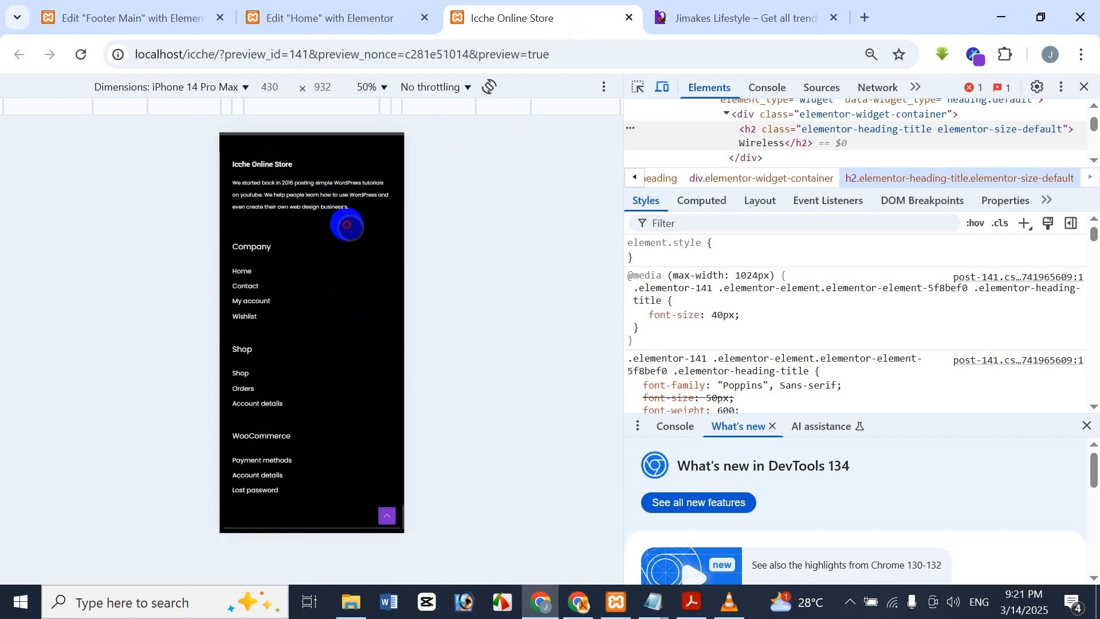
- Return to the Home page editor, and switch to the WooCommerce tutorial title document in Adobe Acrobat
{"action": "left_click", "coordinate": [396, 7]}
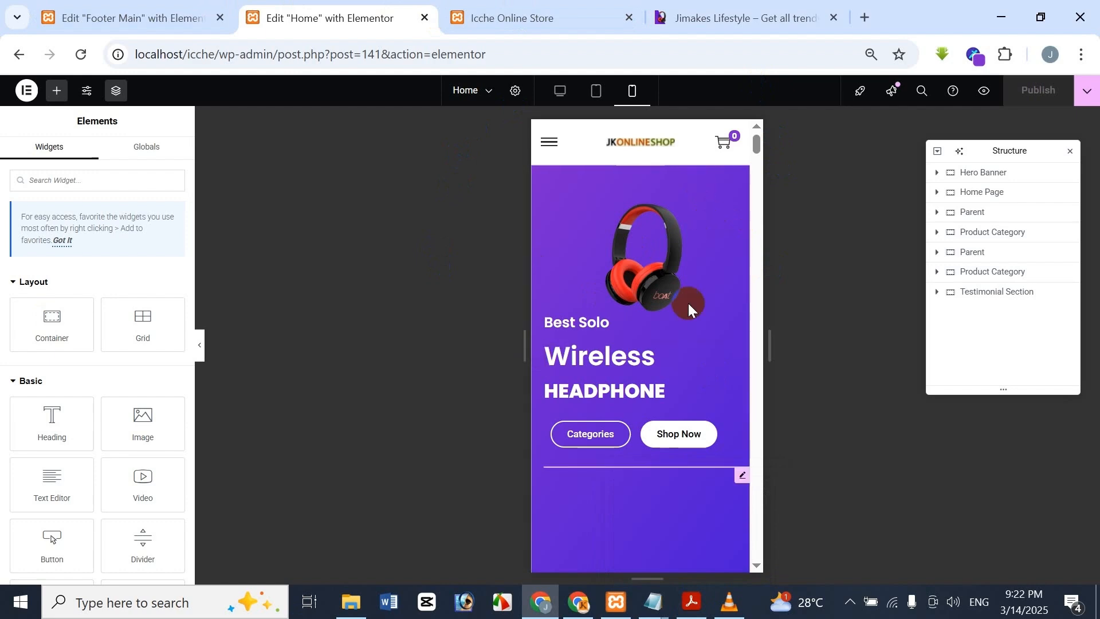
{"action": "left_click", "coordinate": [704, 610]}
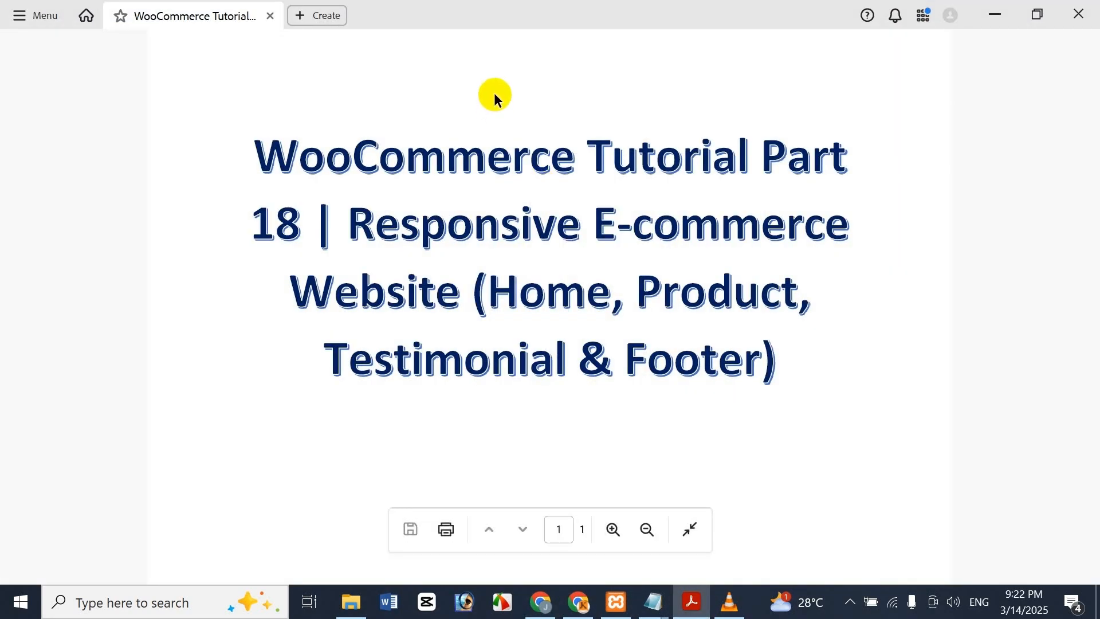